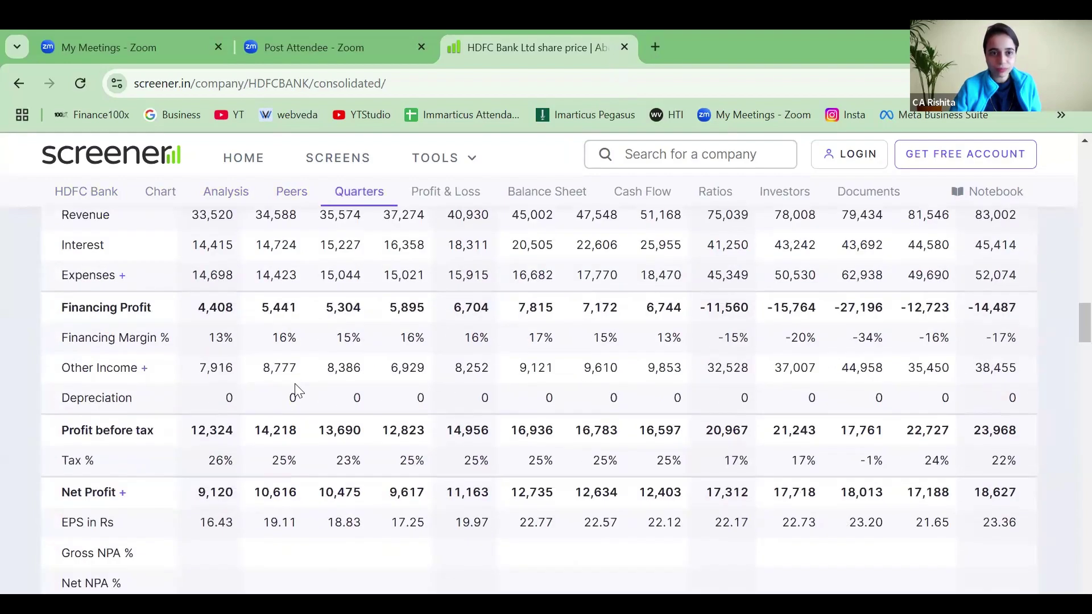
Open the Banks sector company list from HDFC Bank's peer comparison in a new browser tab and switch to it
{"action": "scroll", "coordinate": [295, 384], "scroll_direction": "up", "scroll_amount": 2}
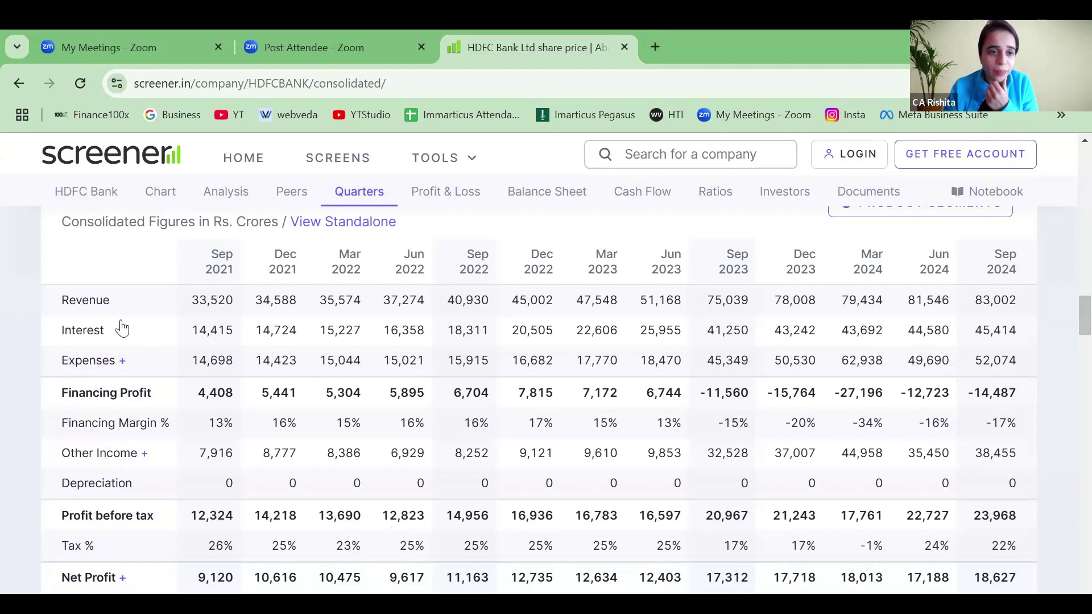
{"action": "scroll", "coordinate": [136, 238], "scroll_direction": "up", "scroll_amount": 5}
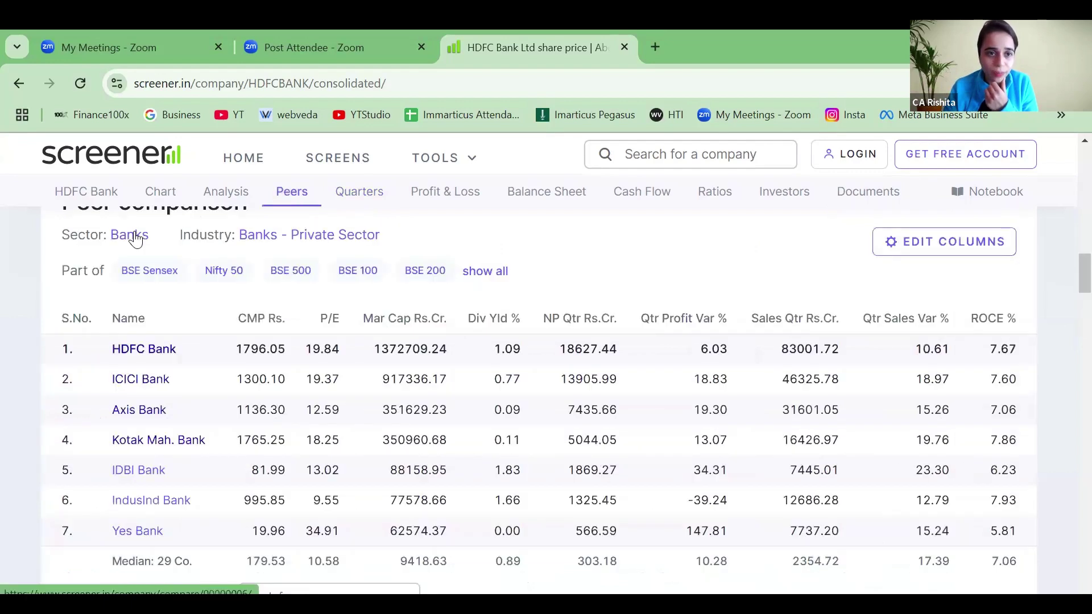
{"action": "right_click", "coordinate": [136, 239]}
{"action": "left_click", "coordinate": [171, 256]}
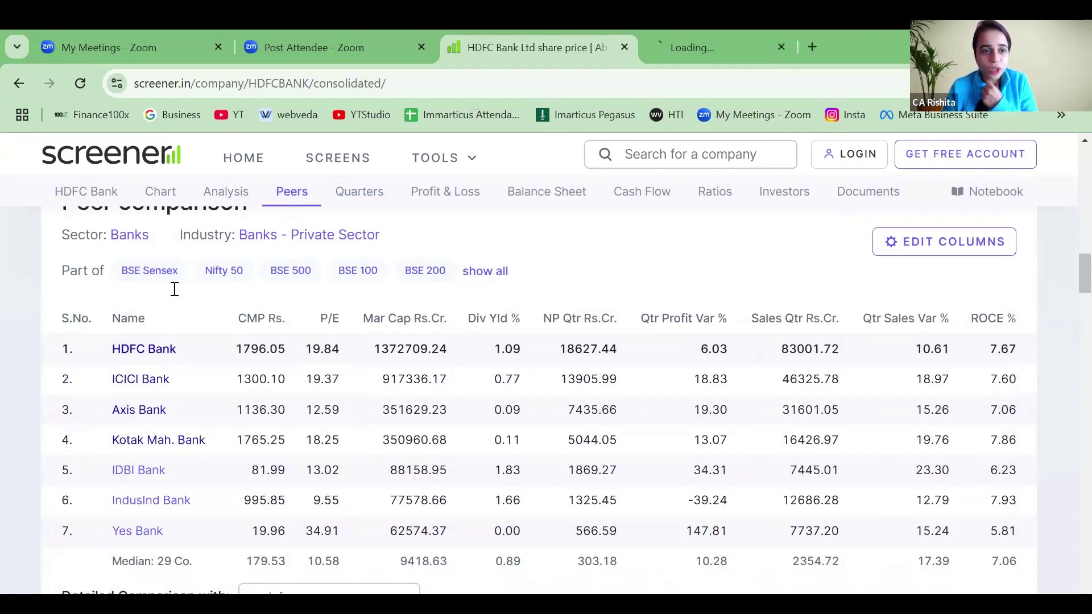
{"action": "key", "text": "ctrl+Tab"}
Examine the list of bank companies, highlighting the market caps of HDFC Bank, ICICI Bank and St Bk of India
{"action": "scroll", "coordinate": [335, 464], "scroll_direction": "down", "scroll_amount": 4}
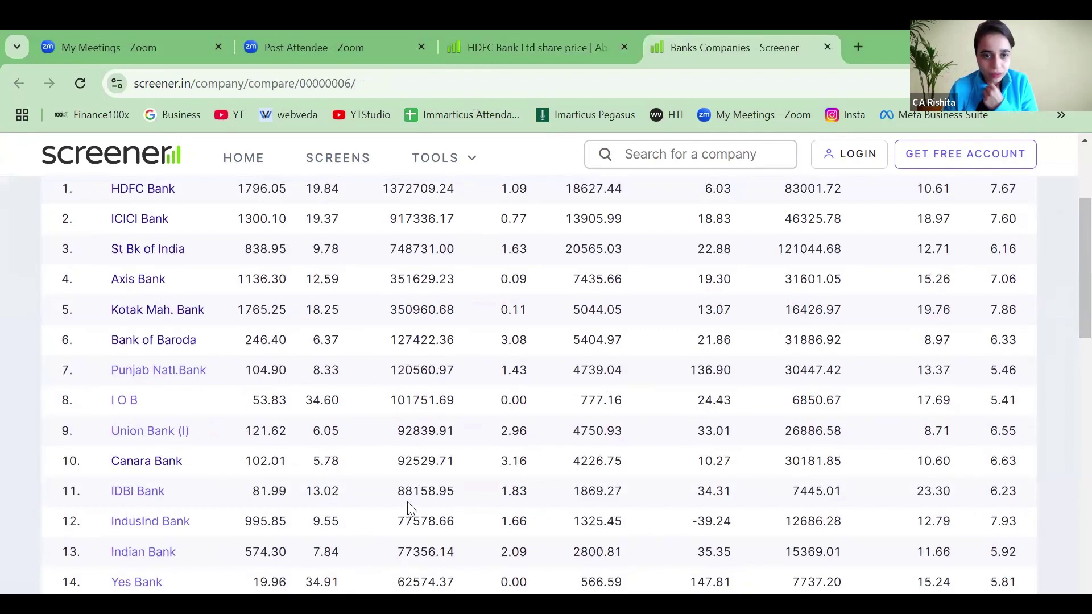
{"action": "scroll", "coordinate": [408, 502], "scroll_direction": "up", "scroll_amount": 4}
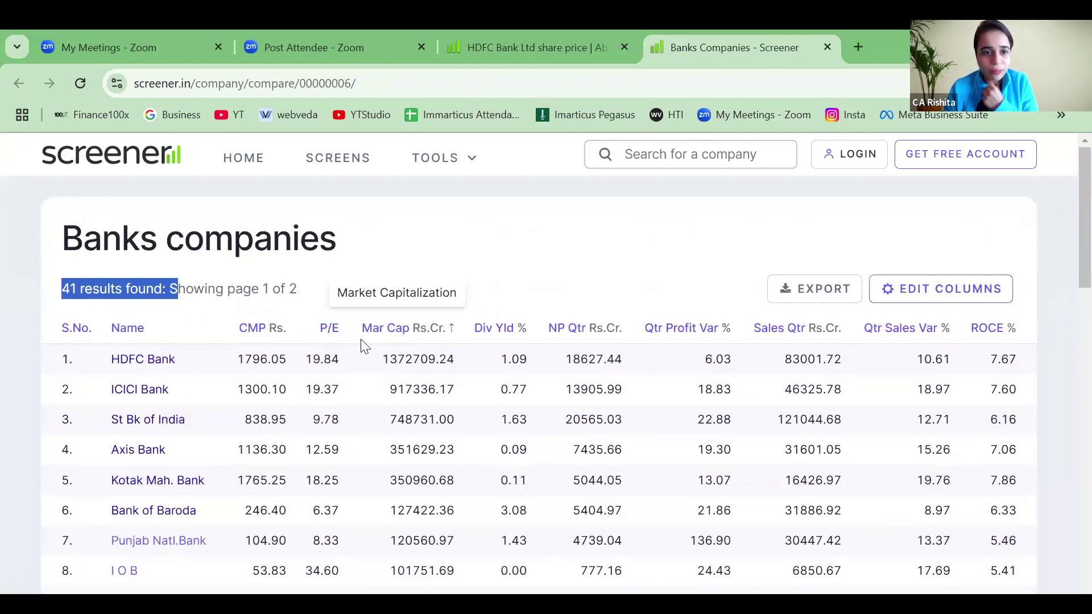
{"action": "left_click_drag", "start_coordinate": [379, 361], "coordinate": [478, 364]}
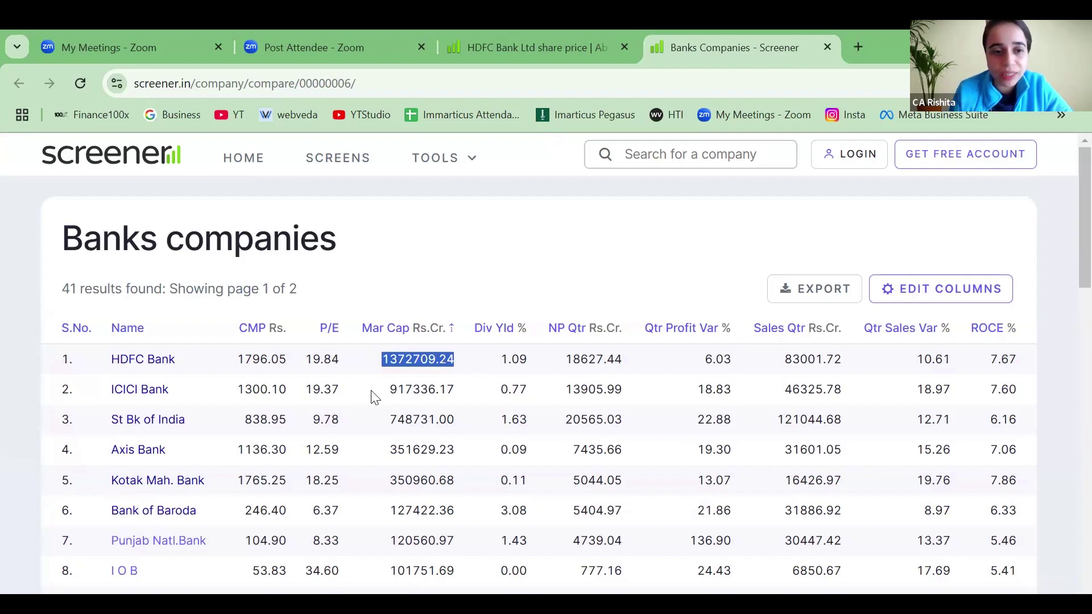
{"action": "left_click_drag", "start_coordinate": [373, 397], "coordinate": [480, 390]}
{"action": "left_click_drag", "start_coordinate": [351, 428], "coordinate": [465, 416]}
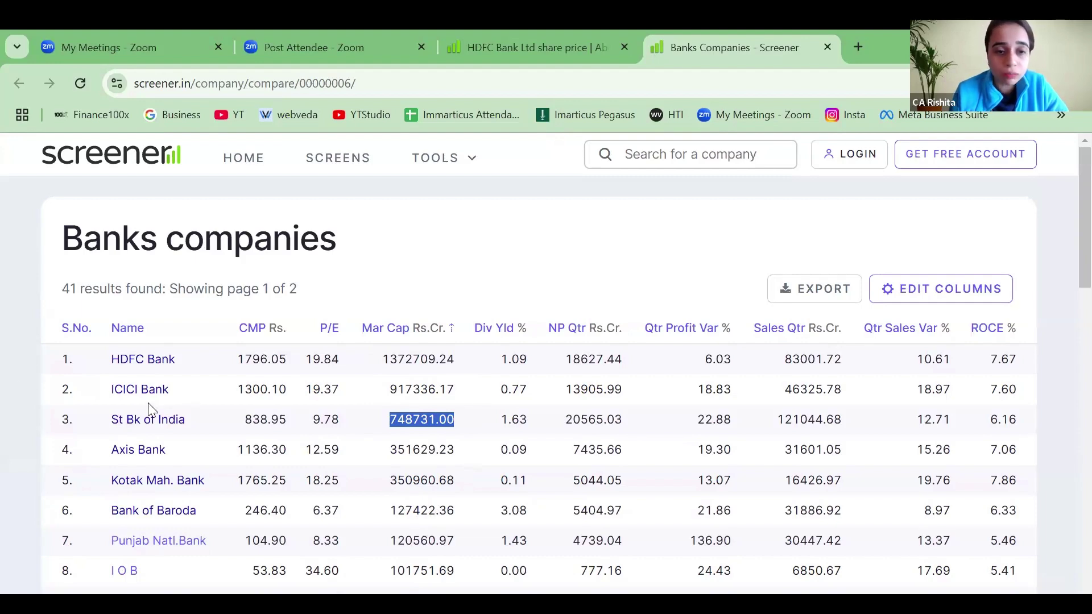
Open ICICI Bank's Profit & Loss statement and highlight its Revenue and Interest figures
{"action": "left_click", "coordinate": [126, 392]}
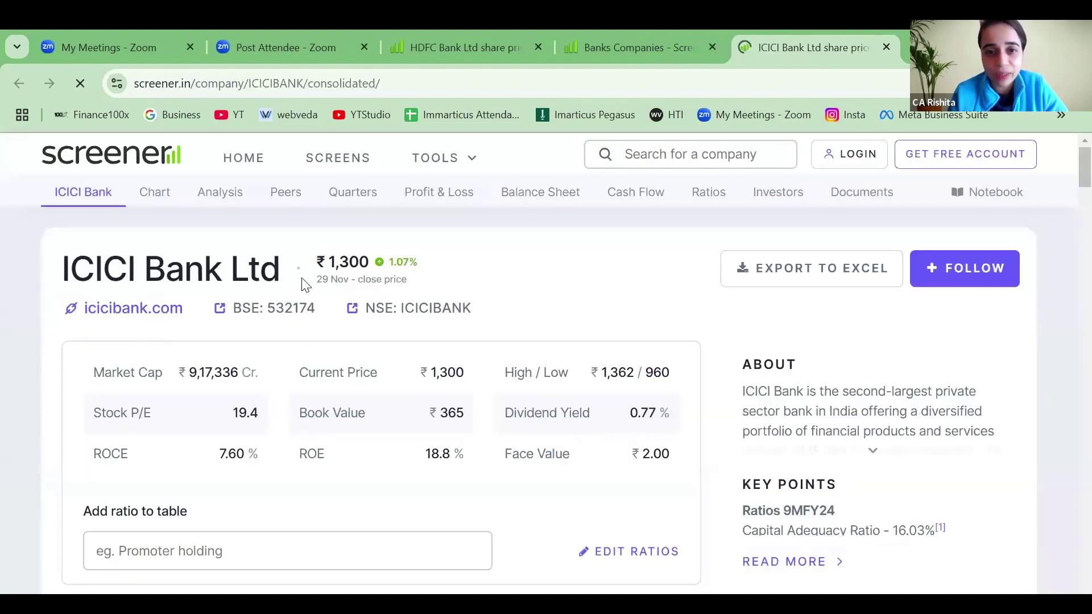
{"action": "left_click", "coordinate": [438, 192]}
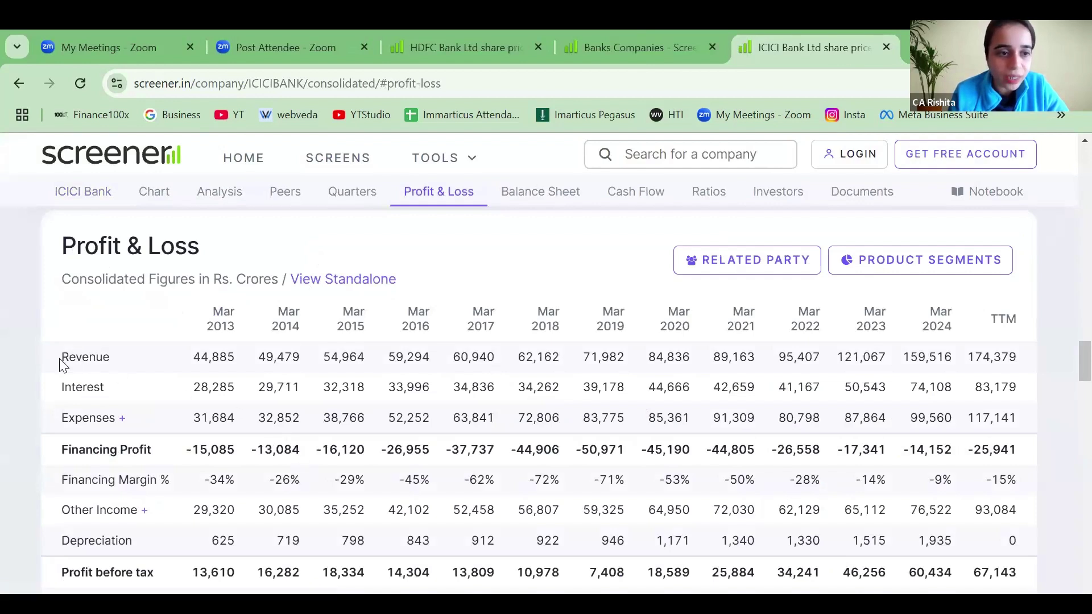
{"action": "double_click", "coordinate": [124, 364]}
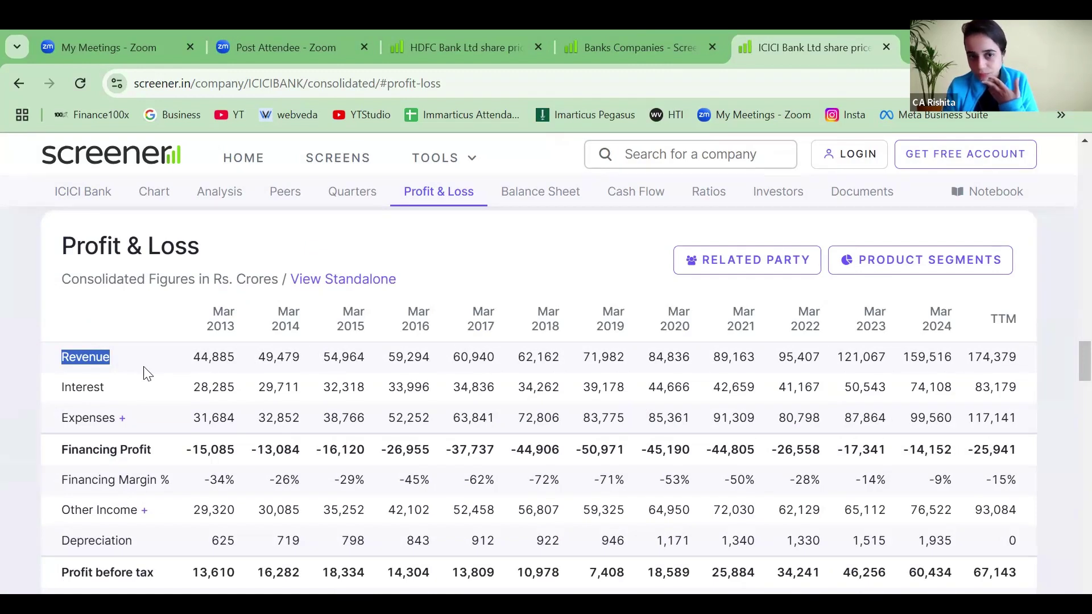
{"action": "left_click_drag", "start_coordinate": [191, 357], "coordinate": [603, 349]}
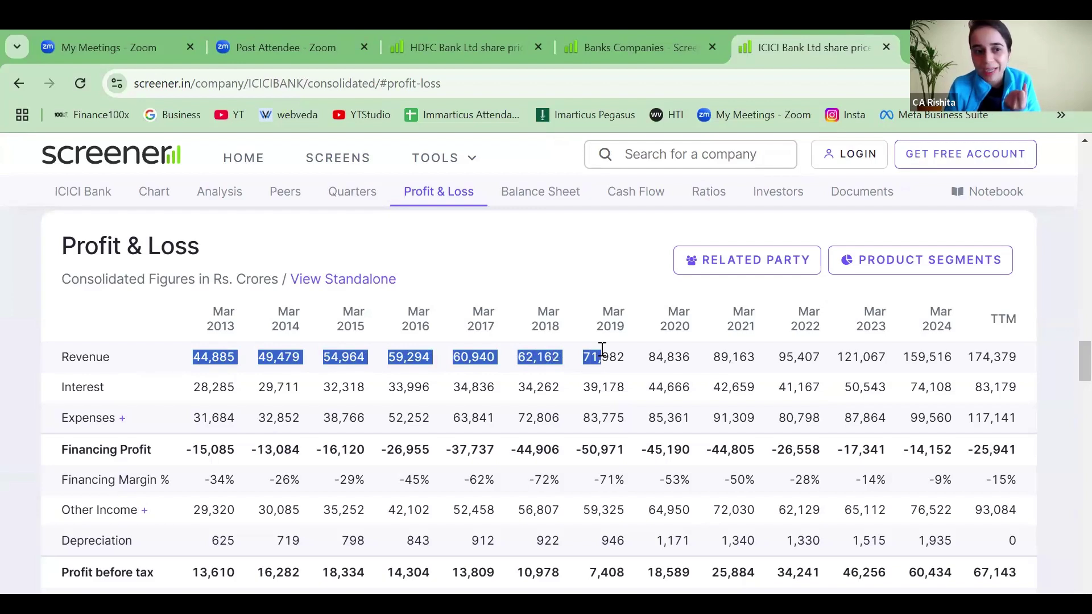
{"action": "double_click", "coordinate": [52, 391]}
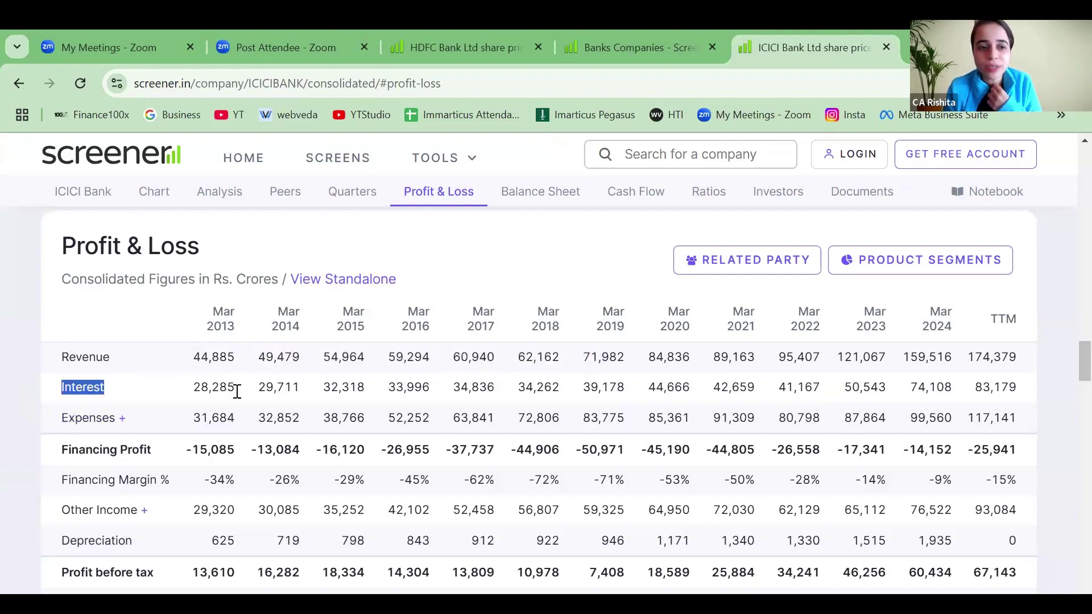
{"action": "left_click_drag", "start_coordinate": [237, 391], "coordinate": [374, 399]}
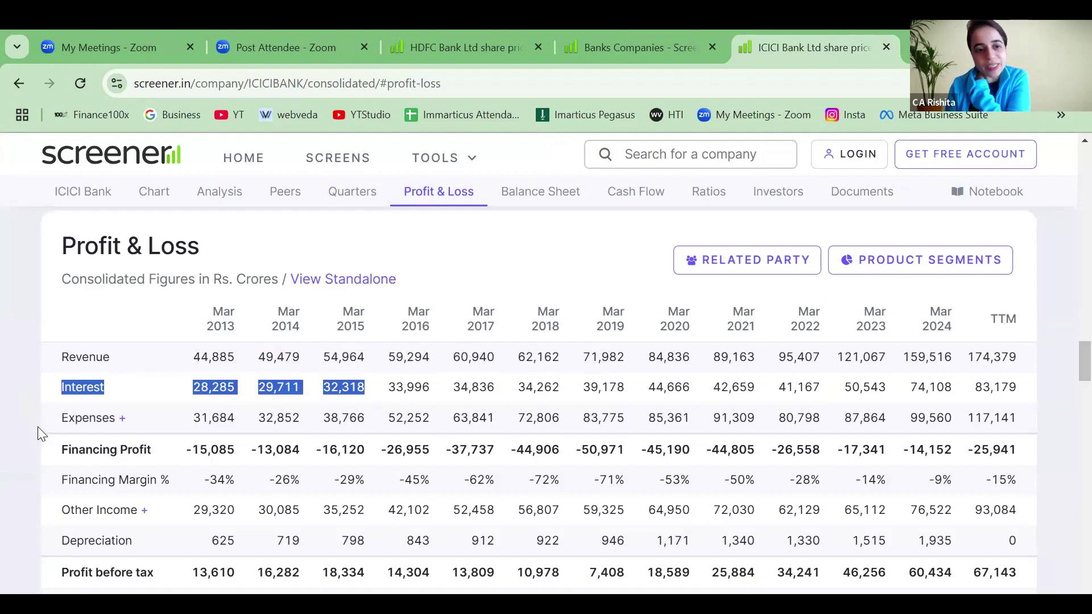
View the Expenses breakdown, collapse it again, and highlight the rows from Revenue through Financing Profit
{"action": "left_click", "coordinate": [122, 420]}
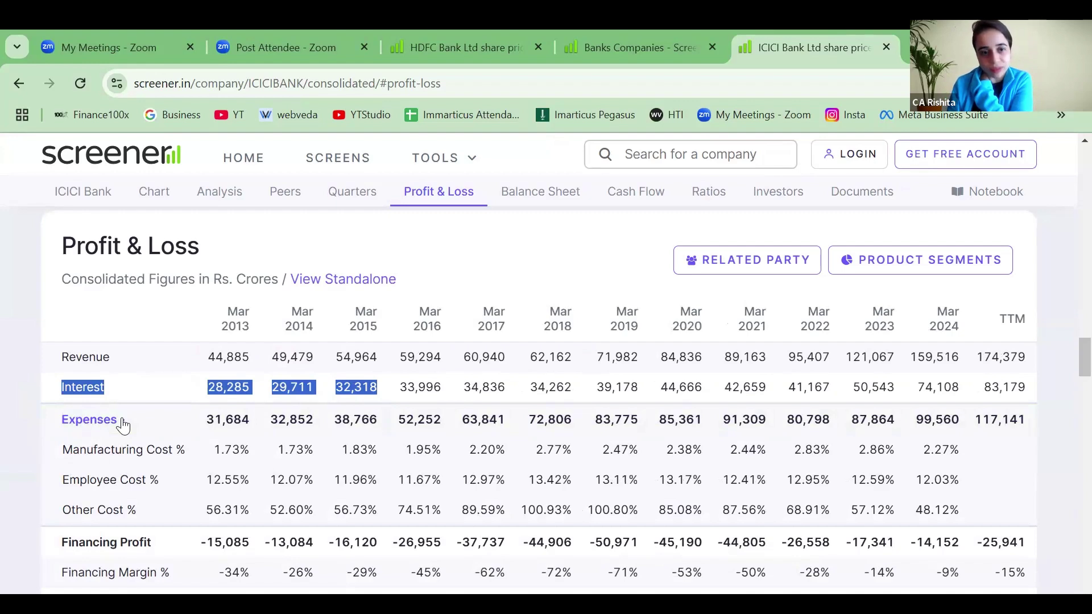
{"action": "left_click", "coordinate": [122, 421]}
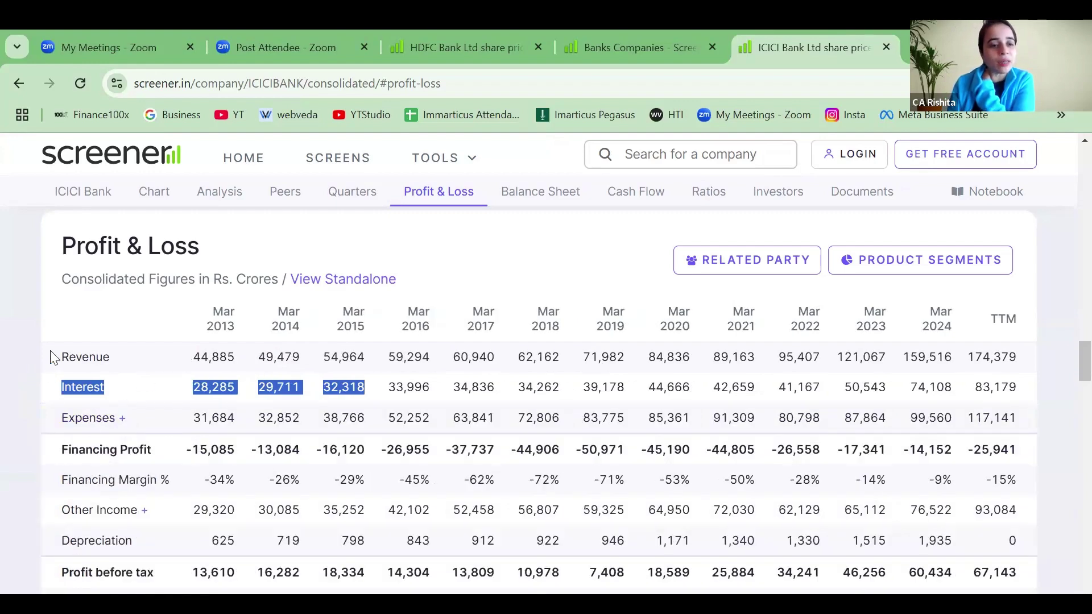
{"action": "left_click_drag", "start_coordinate": [51, 358], "coordinate": [119, 449]}
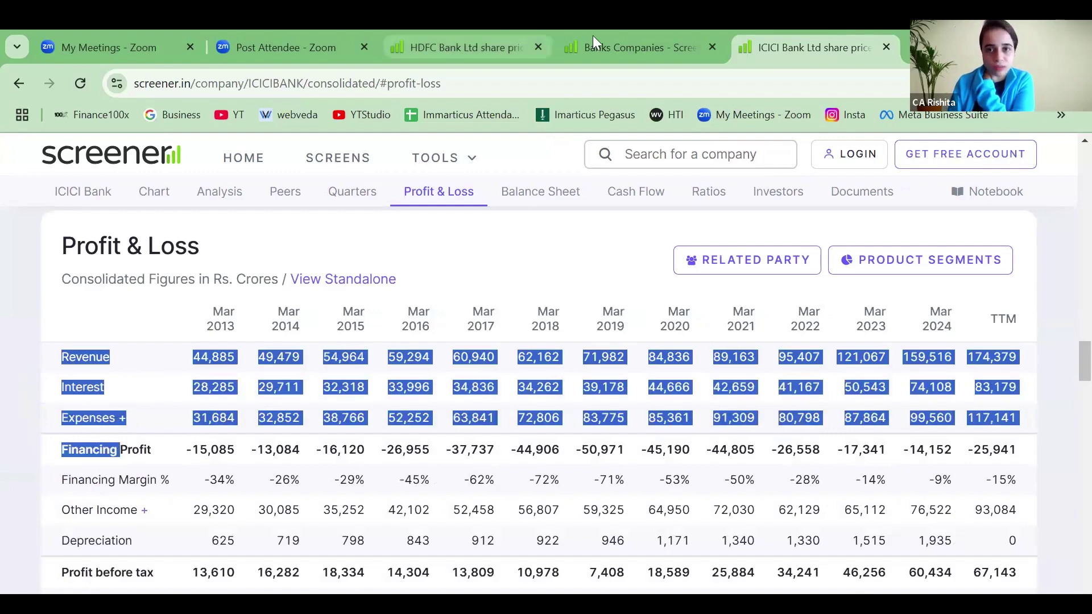
Return to the Banks companies list, highlight the ICICI Bank entry and look through the page's remaining banks
{"action": "left_click", "coordinate": [609, 40]}
{"action": "left_click_drag", "start_coordinate": [110, 389], "coordinate": [265, 389]}
{"action": "scroll", "coordinate": [288, 461], "scroll_direction": "down", "scroll_amount": 15}
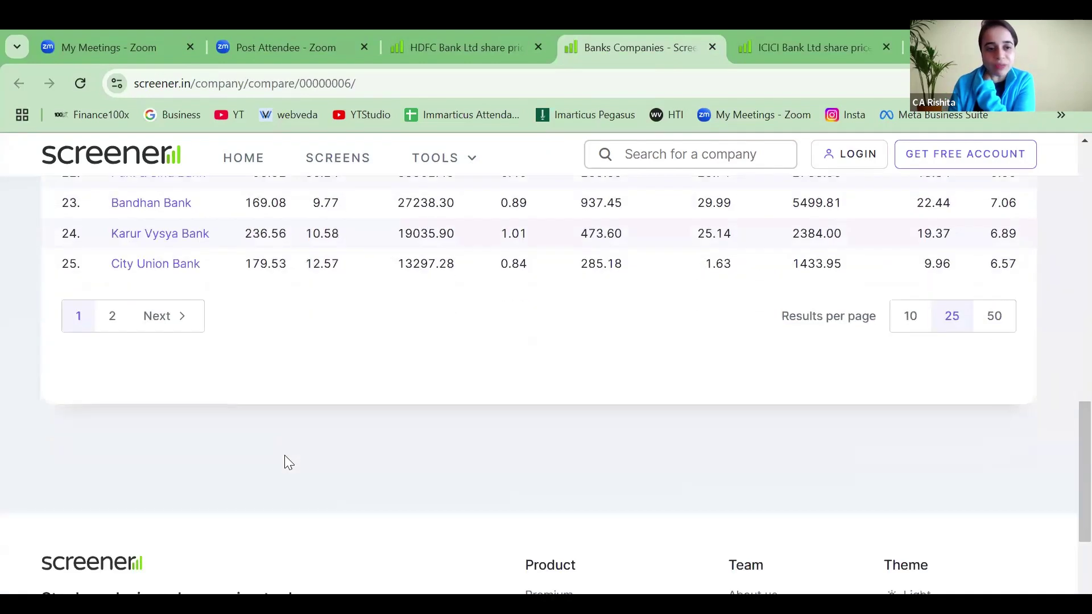
{"action": "scroll", "coordinate": [287, 461], "scroll_direction": "up", "scroll_amount": 15}
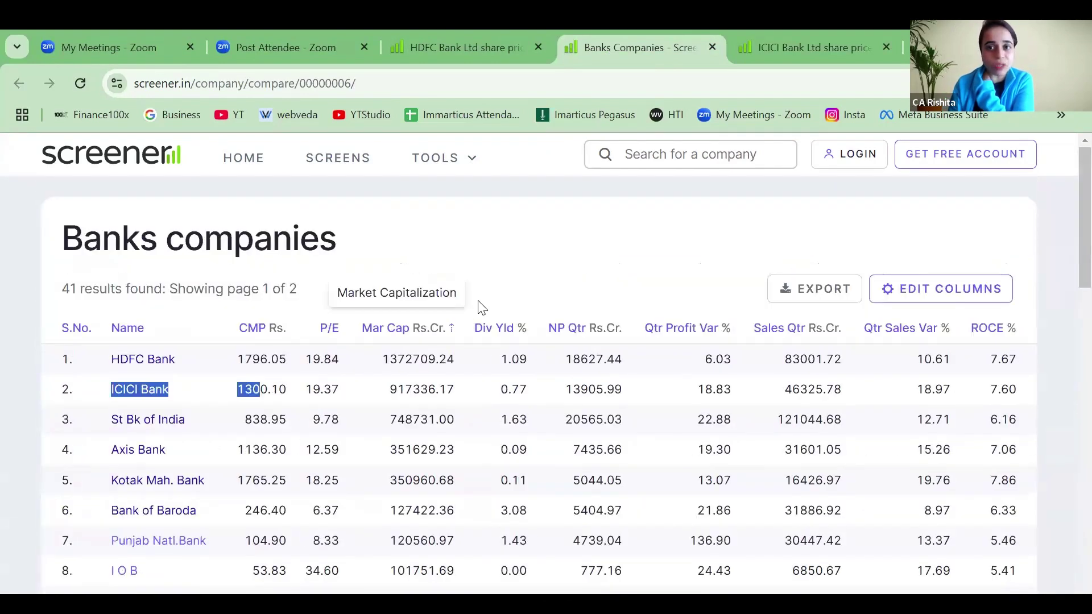
Go back to ICICI Bank's Profit & Loss, highlight the whole Financing Profit row, and single out the Mar 2019 figure
{"action": "key", "text": "ctrl+Tab"}
{"action": "left_click_drag", "start_coordinate": [57, 449], "coordinate": [1016, 444]}
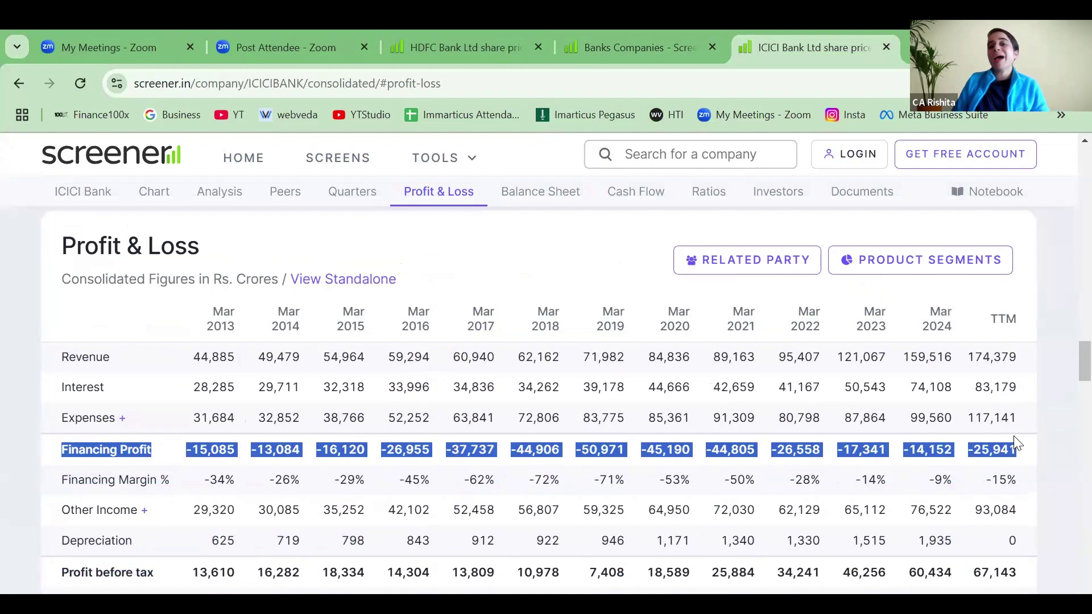
{"action": "left_click", "coordinate": [580, 446]}
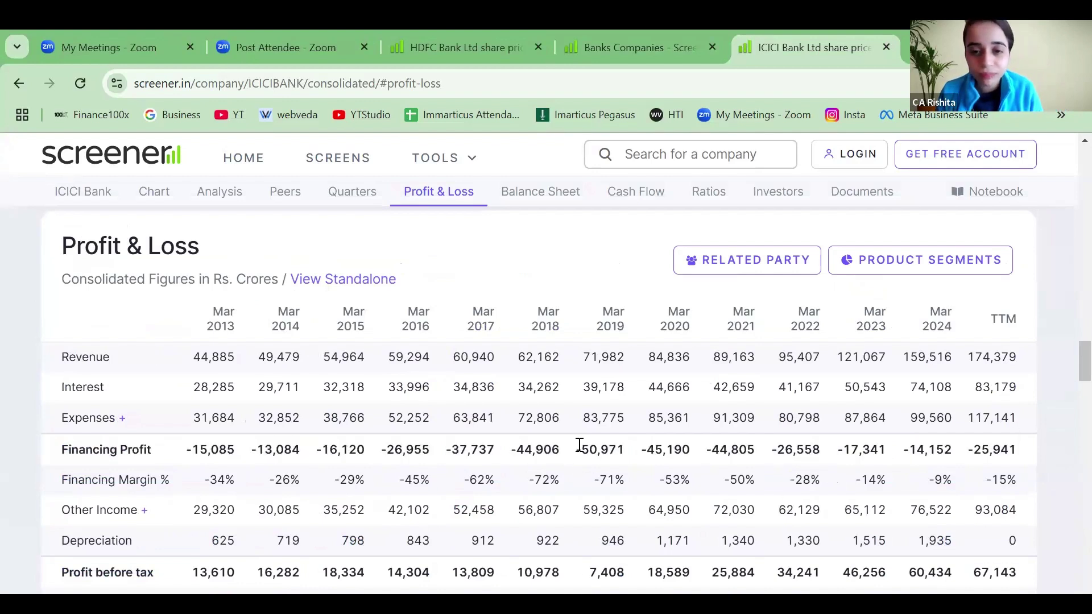
{"action": "left_click_drag", "start_coordinate": [573, 455], "coordinate": [633, 464]}
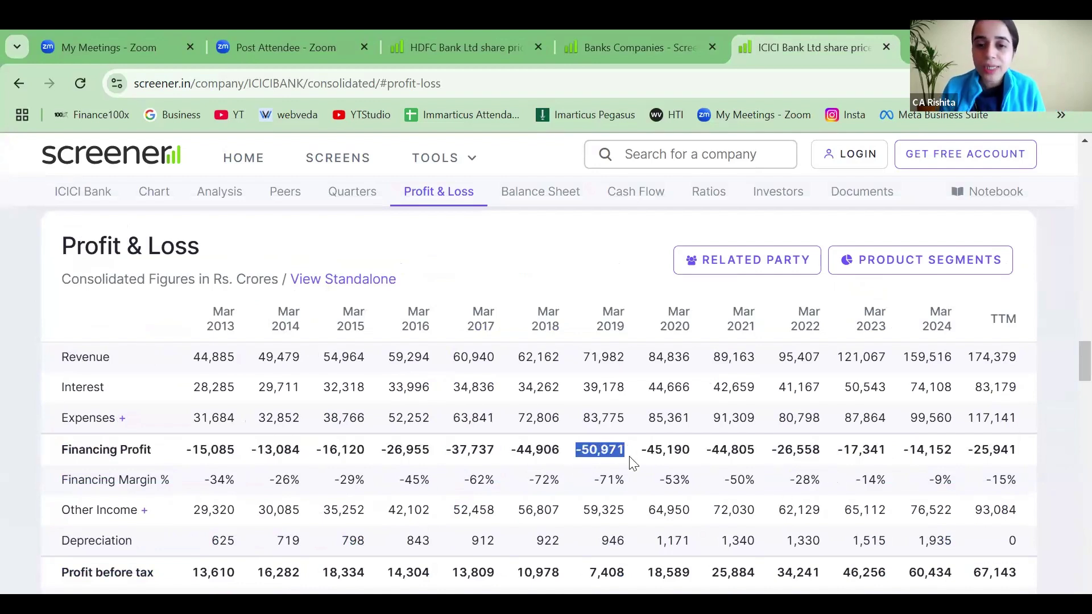
Review ICICI Bank's Other Income and Net Profit rows by highlighting their figures across the years
{"action": "scroll", "coordinate": [630, 462], "scroll_direction": "down", "scroll_amount": 2}
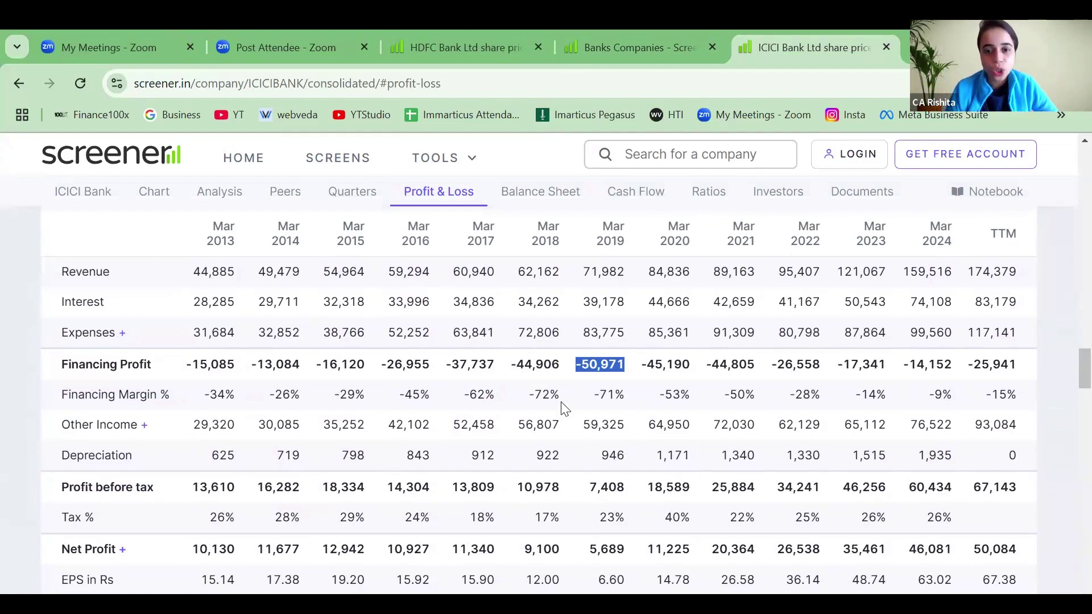
{"action": "left_click_drag", "start_coordinate": [192, 426], "coordinate": [301, 427]}
{"action": "left_click_drag", "start_coordinate": [491, 419], "coordinate": [1064, 423]}
{"action": "left_click", "coordinate": [391, 563]}
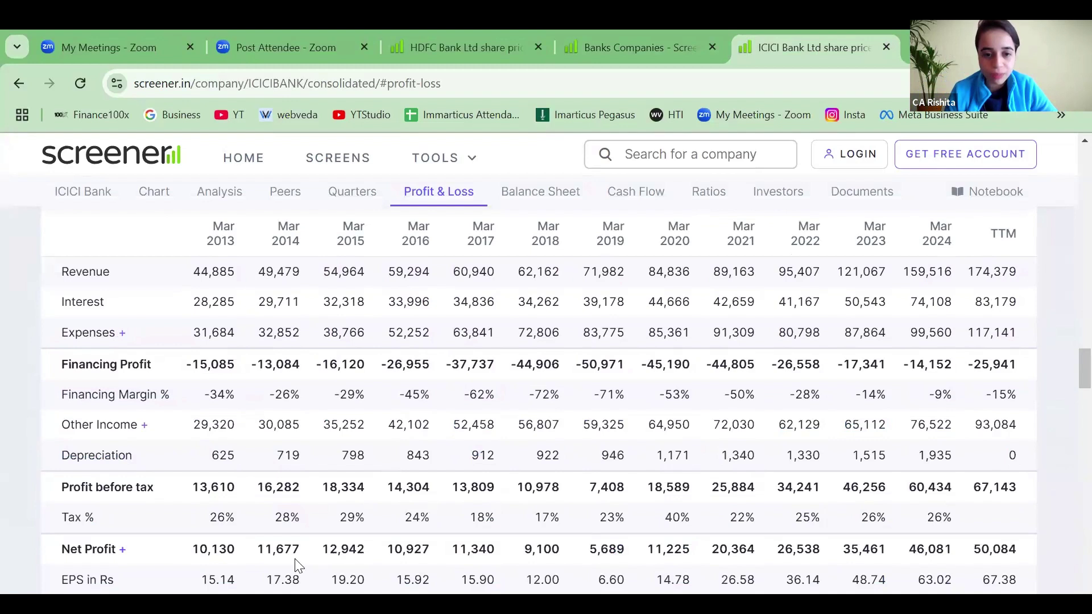
{"action": "left_click_drag", "start_coordinate": [226, 551], "coordinate": [1032, 537]}
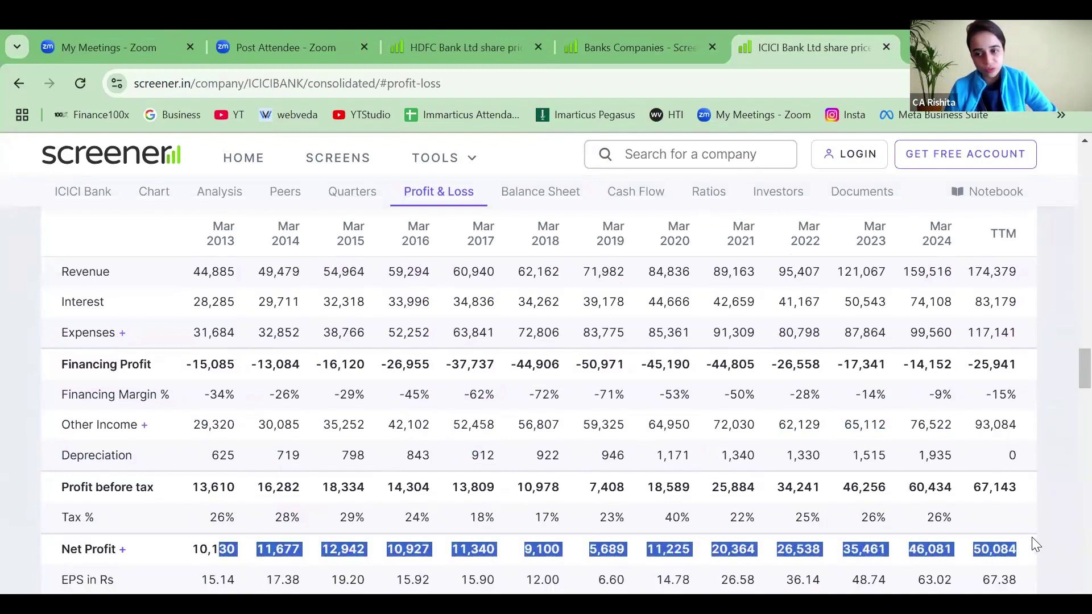
{"action": "left_click", "coordinate": [998, 554]}
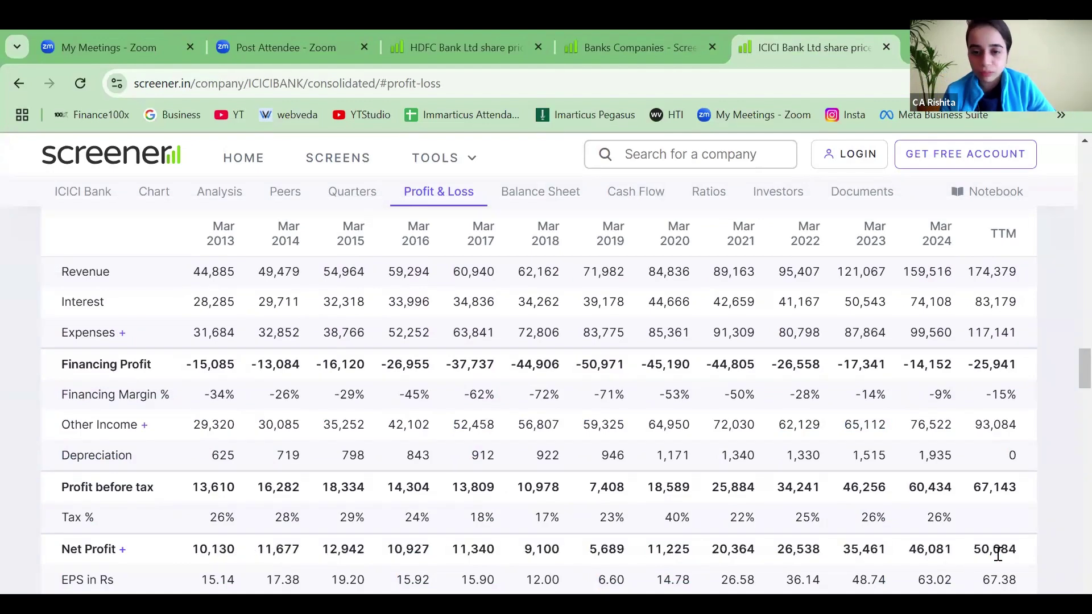
Compare ICICI Bank's Other Income across the years with its Mar 2019 and Mar 2020 Revenue by highlighting the figures
{"action": "left_click_drag", "start_coordinate": [196, 424], "coordinate": [1020, 431]}
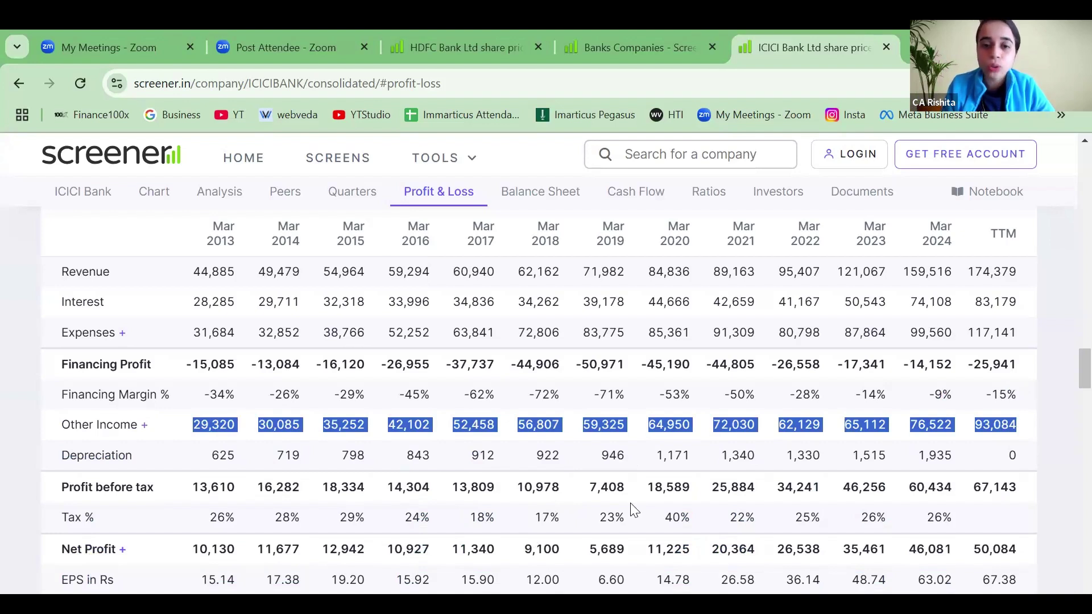
{"action": "left_click", "coordinate": [570, 433]}
{"action": "left_click_drag", "start_coordinate": [570, 433], "coordinate": [668, 426]}
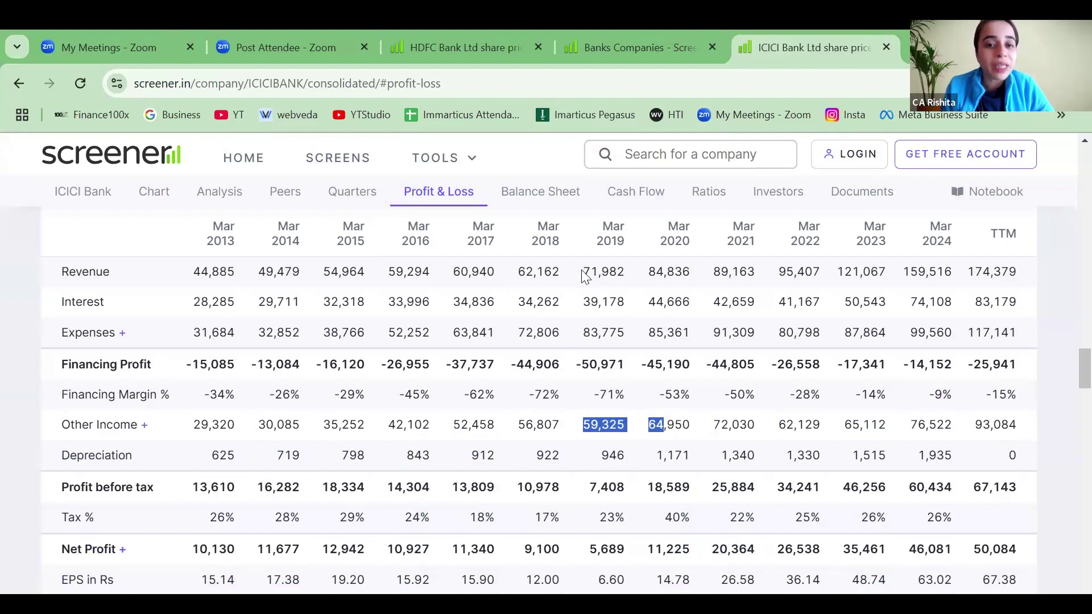
{"action": "left_click_drag", "start_coordinate": [584, 274], "coordinate": [676, 271]}
{"action": "left_click", "coordinate": [651, 431]}
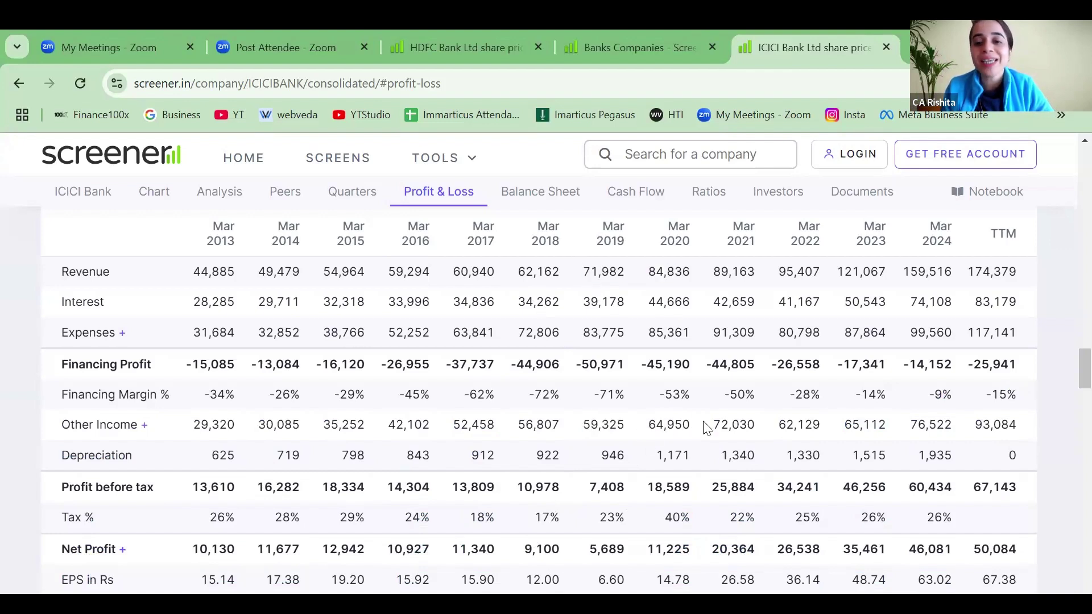
{"action": "left_click_drag", "start_coordinate": [706, 428], "coordinate": [734, 423]}
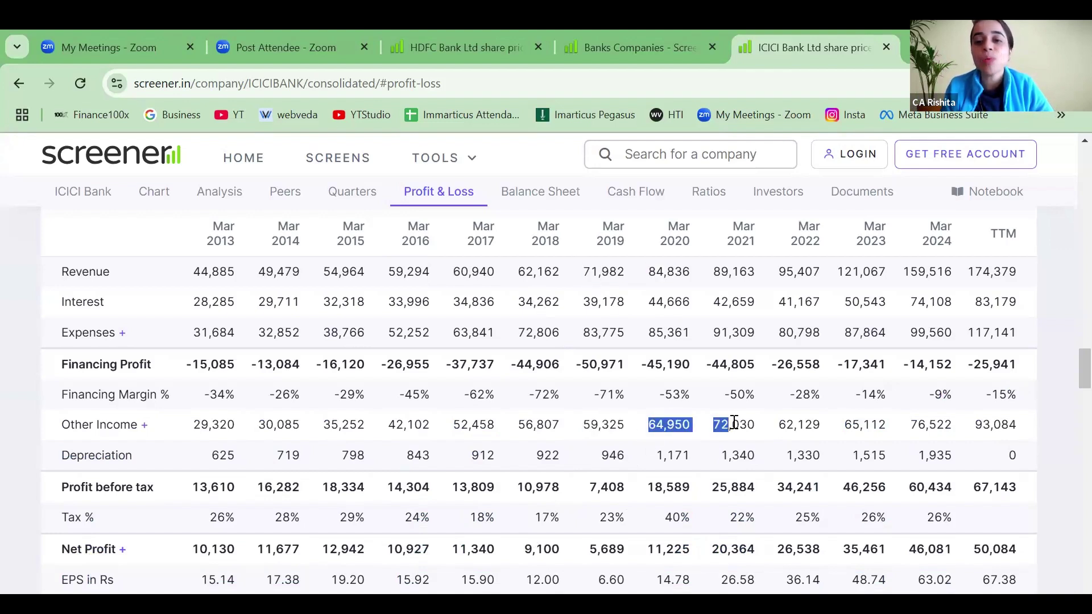
Switch to HDFC Bank's page and expand the Expenses breakdown in its annual Profit & Loss table
{"action": "left_click", "coordinate": [500, 45]}
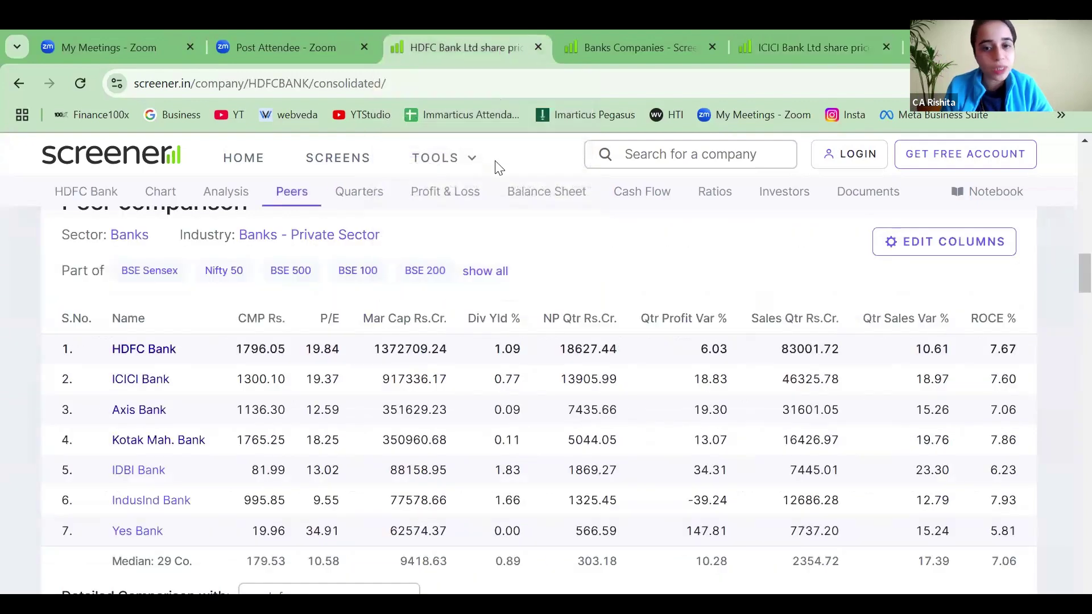
{"action": "left_click", "coordinate": [612, 37]}
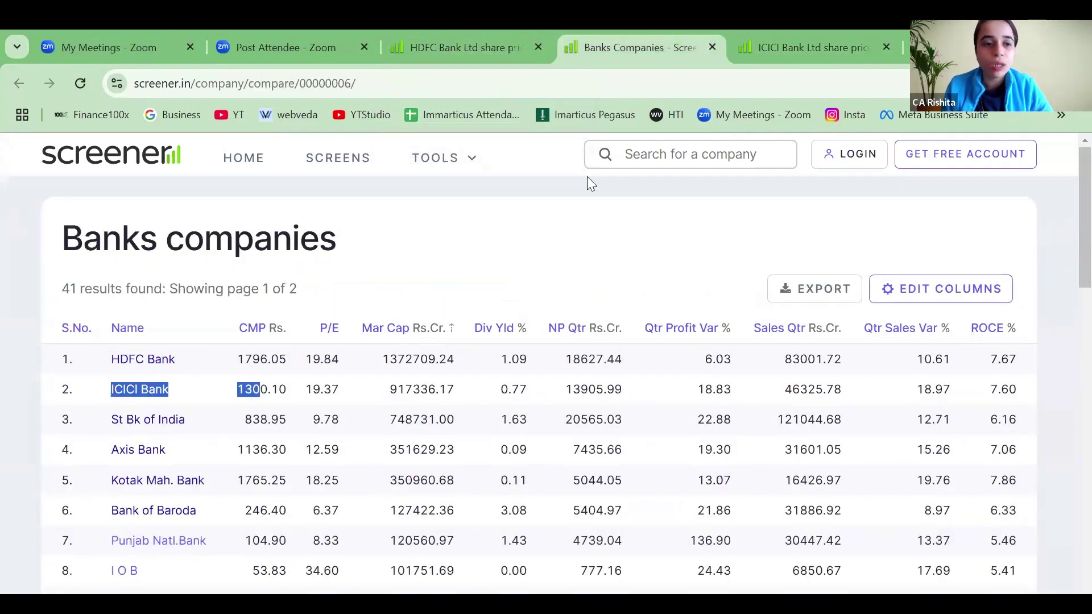
{"action": "key", "text": "ctrl+shift+Tab"}
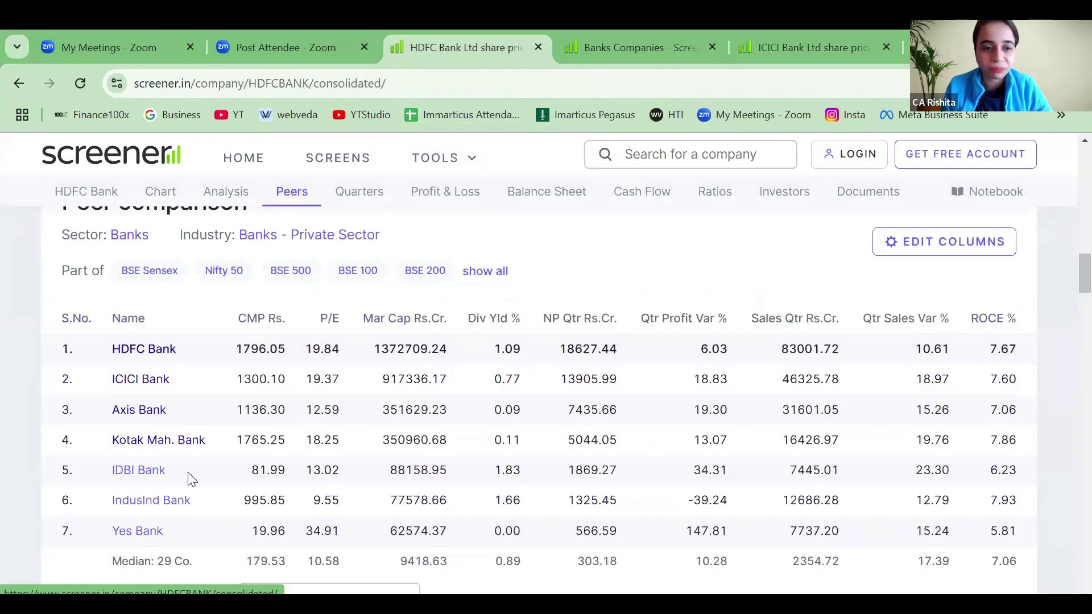
{"action": "scroll", "coordinate": [191, 480], "scroll_direction": "down", "scroll_amount": 15}
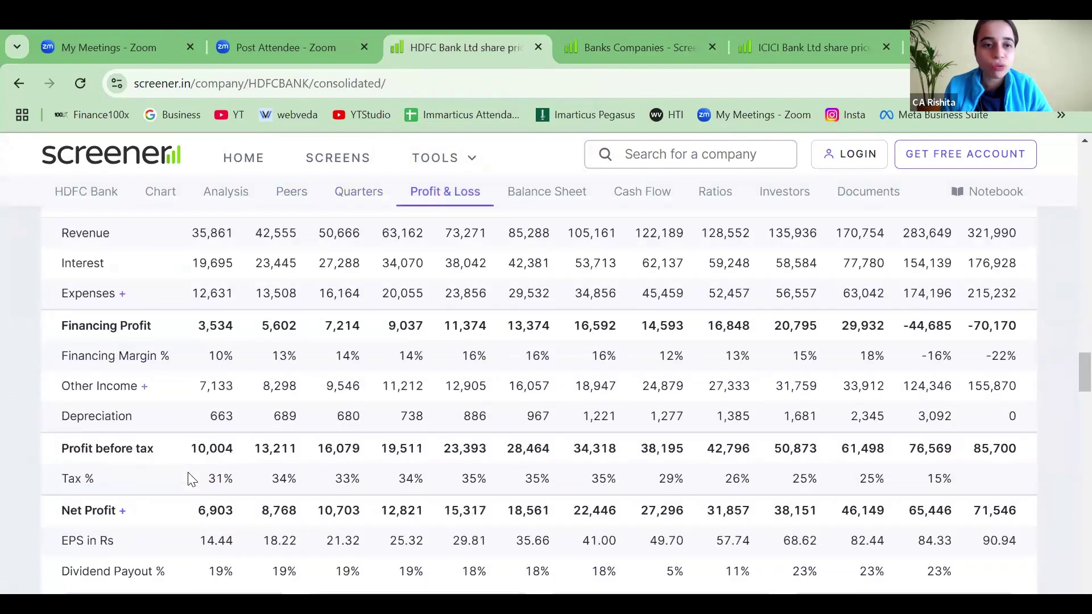
{"action": "scroll", "coordinate": [191, 480], "scroll_direction": "up", "scroll_amount": 3}
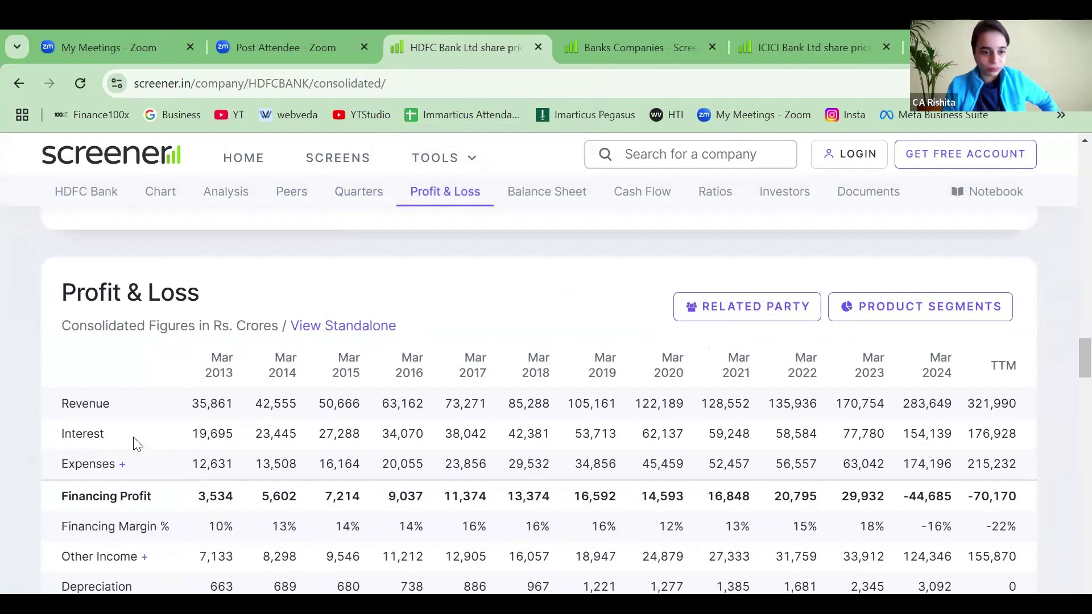
{"action": "left_click", "coordinate": [121, 465]}
{"action": "scroll", "coordinate": [122, 380], "scroll_direction": "down", "scroll_amount": 1}
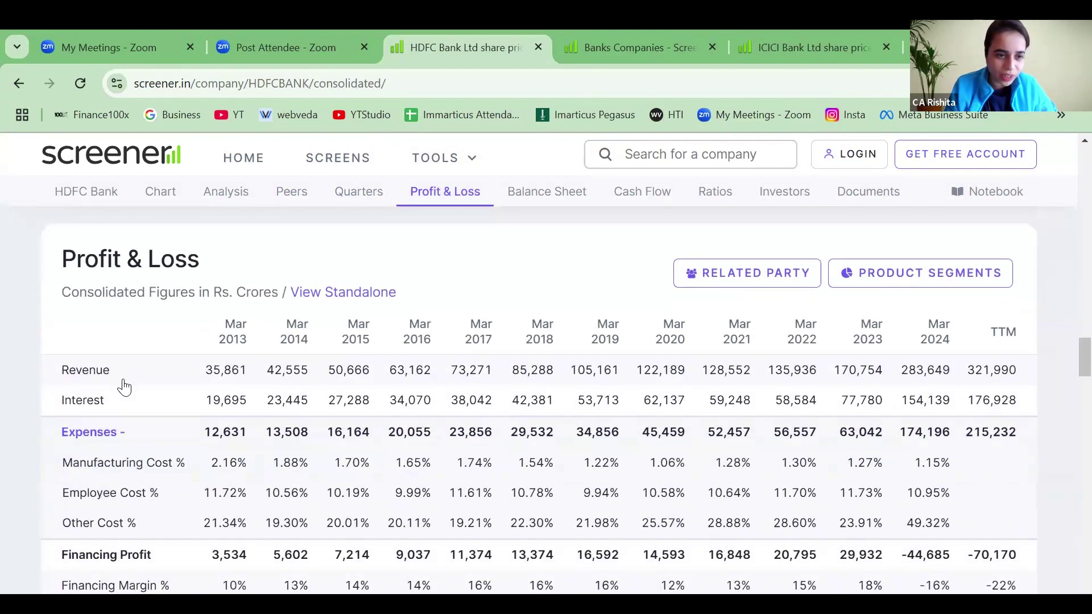
Collapse the Expenses breakdown and expand the Other Income breakdown in HDFC Bank's annual Profit & Loss table
{"action": "left_click", "coordinate": [122, 382]}
{"action": "scroll", "coordinate": [165, 376], "scroll_direction": "down", "scroll_amount": 1}
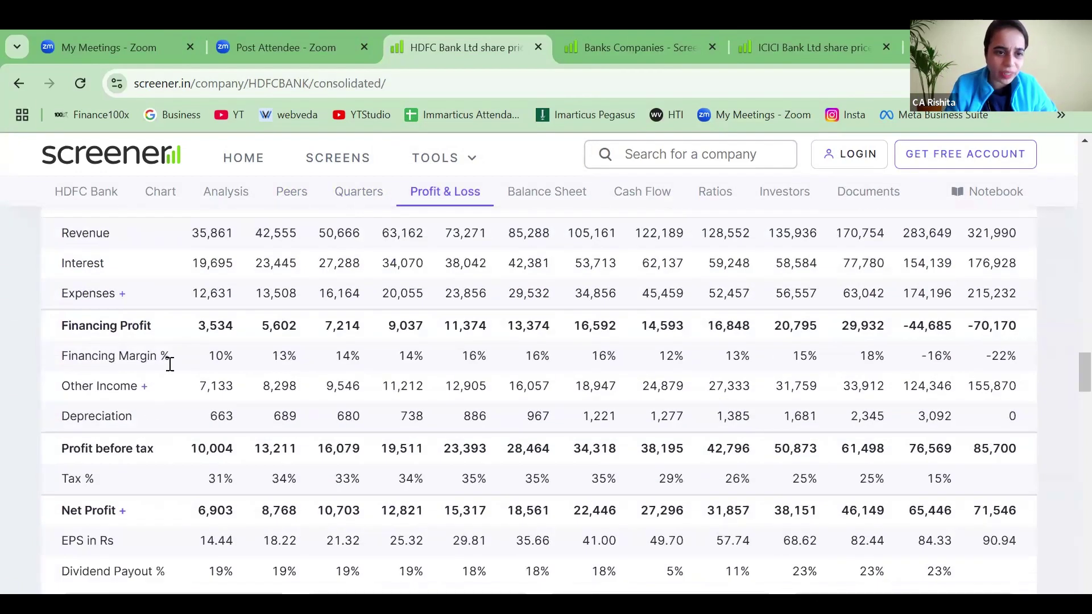
{"action": "left_click", "coordinate": [144, 388]}
{"action": "scroll", "coordinate": [145, 395], "scroll_direction": "down", "scroll_amount": 1}
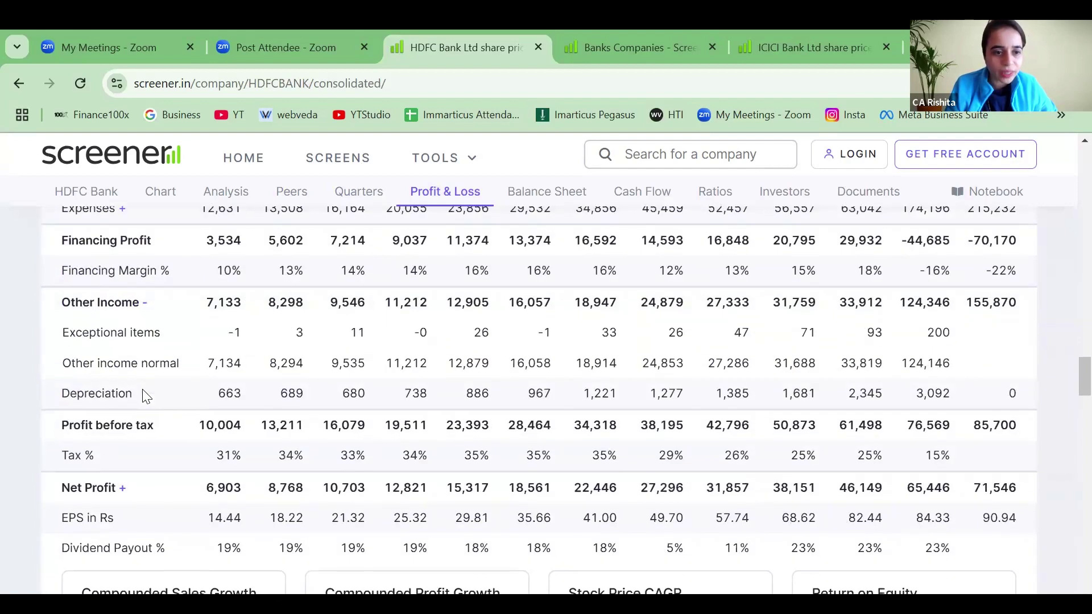
{"action": "scroll", "coordinate": [36, 256], "scroll_direction": "up", "scroll_amount": 3}
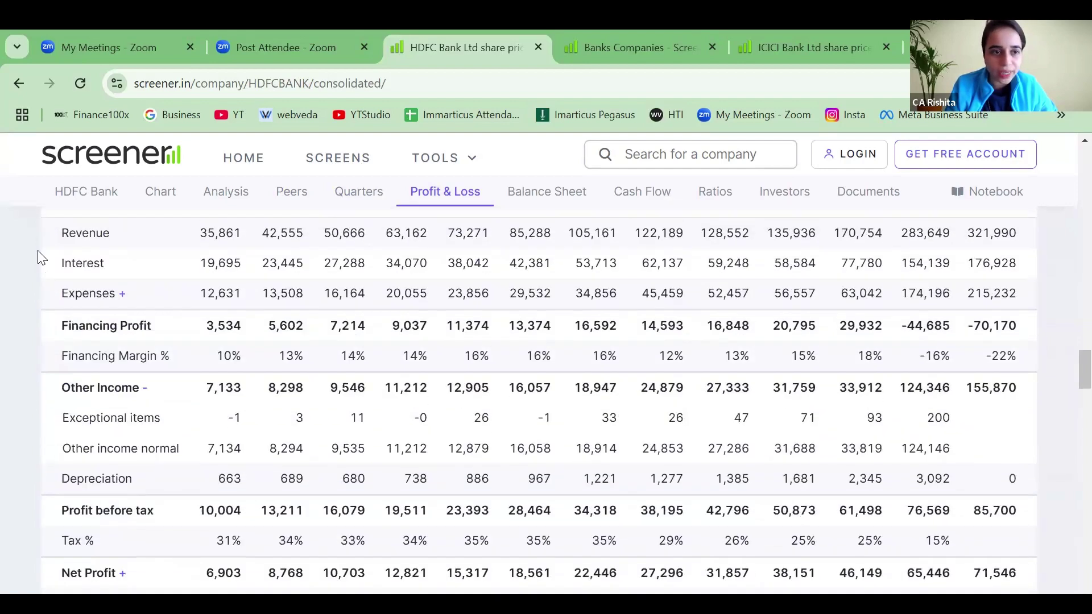
Copy HDFC Bank's whole Profit & Loss section, from its heading through the Dividend Payout % row
{"action": "left_click_drag", "start_coordinate": [63, 297], "coordinate": [1031, 483]}
{"action": "scroll", "coordinate": [566, 424], "scroll_direction": "down", "scroll_amount": 3}
{"action": "scroll", "coordinate": [1033, 474], "scroll_direction": "down", "scroll_amount": 1}
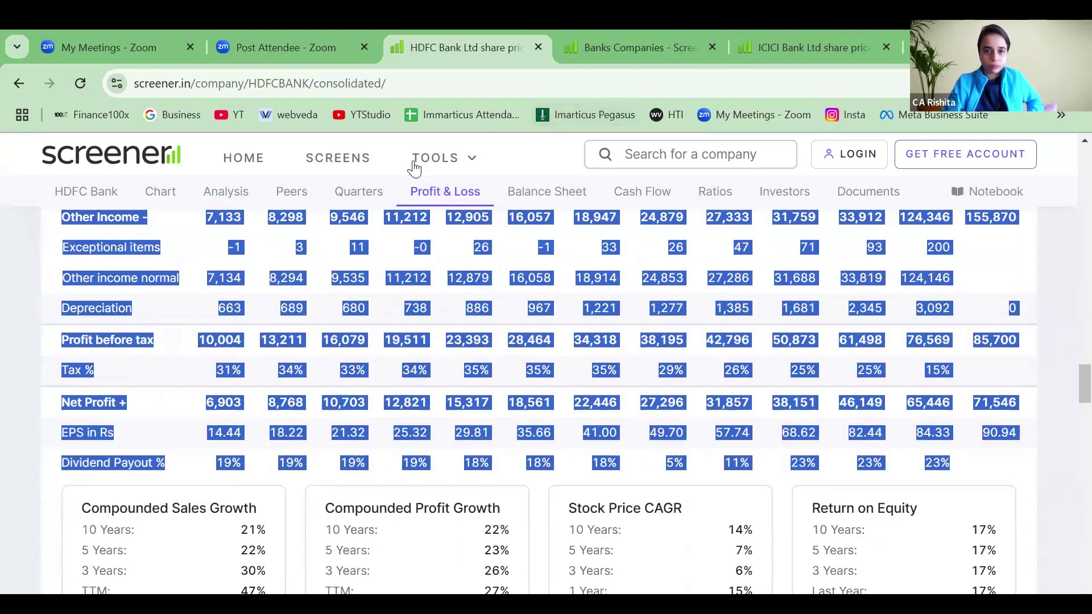
Switch to Excel and create a new blank workbook
{"action": "key", "text": "alt+Tab"}
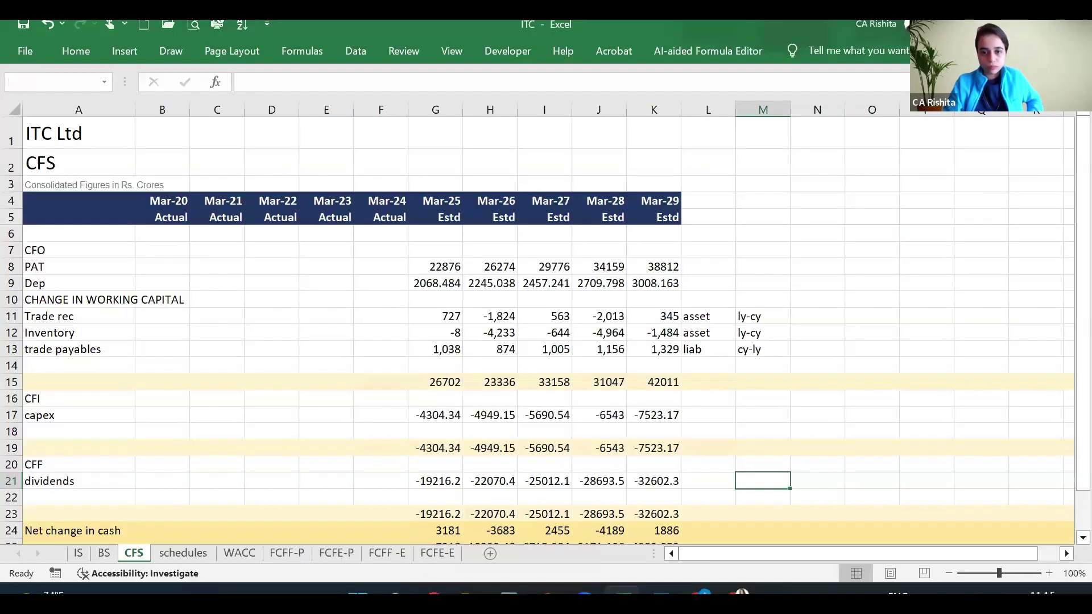
{"action": "key", "text": "alt+Tab"}
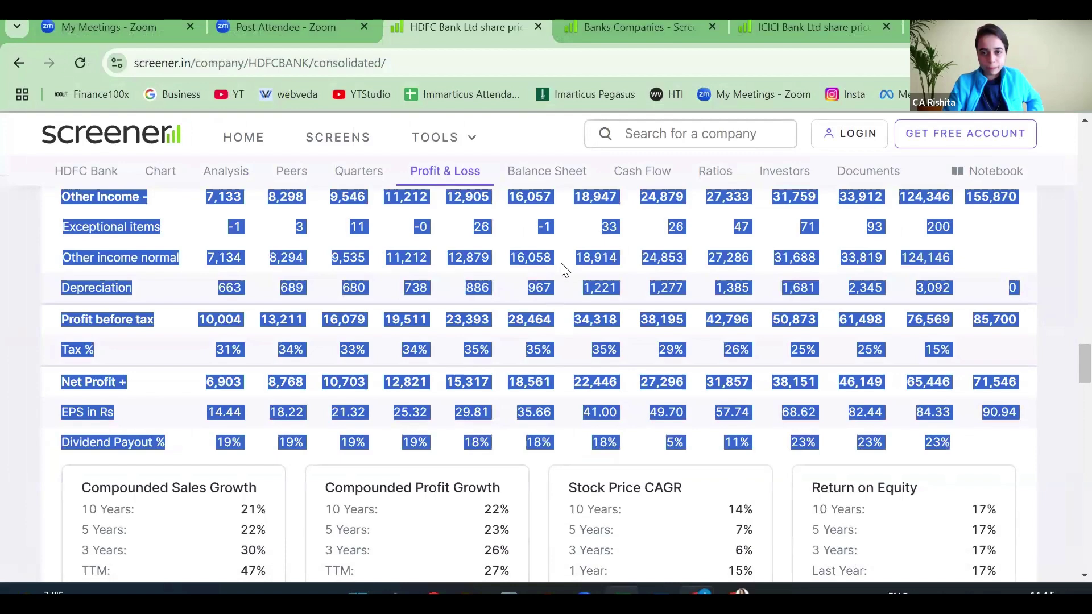
{"action": "right_click", "coordinate": [623, 595]}
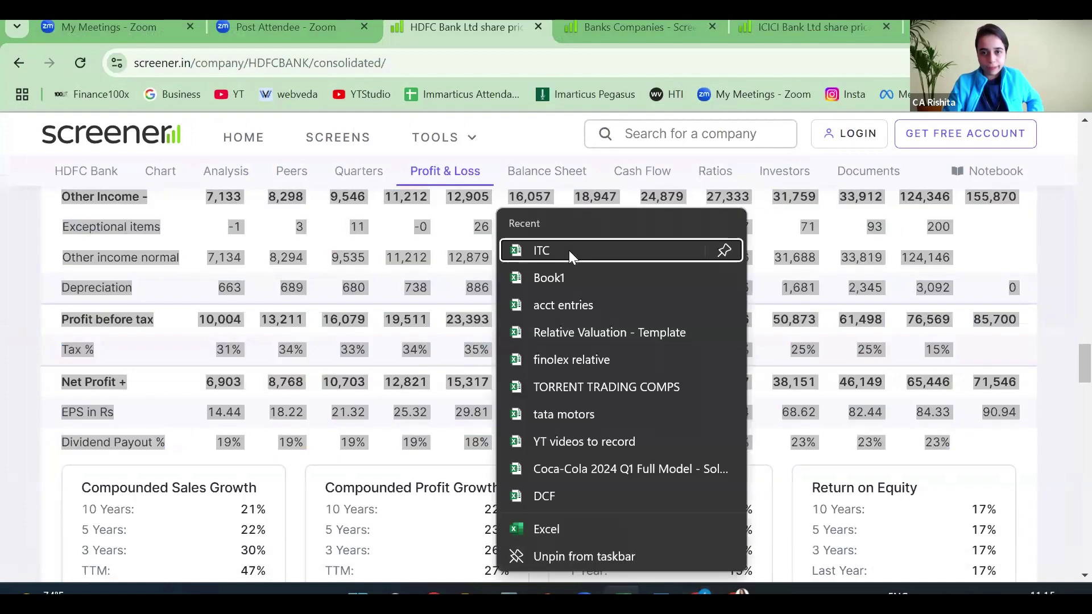
{"action": "left_click", "coordinate": [569, 527]}
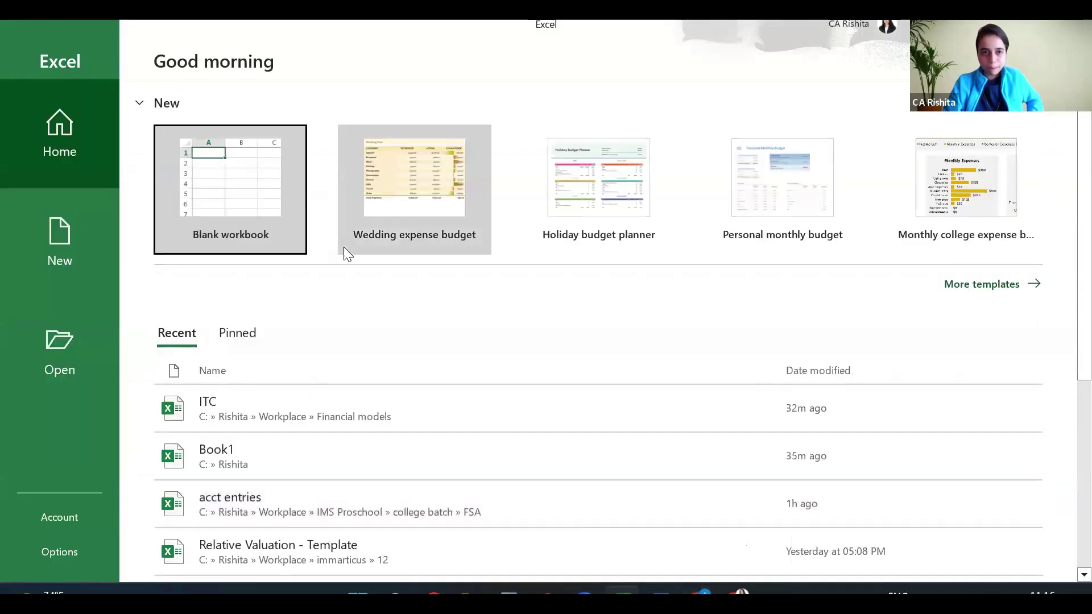
{"action": "key", "text": "Return"}
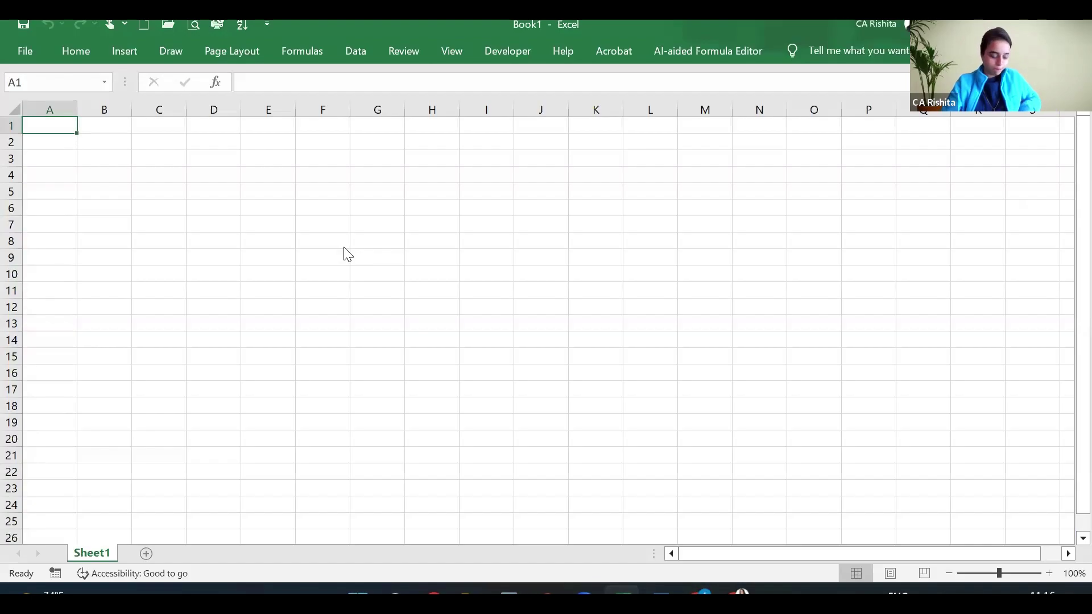
Paste the copied Profit & Loss statement at cell A1 of Sheet1 and add a second worksheet
{"action": "key", "text": "ctrl+v"}
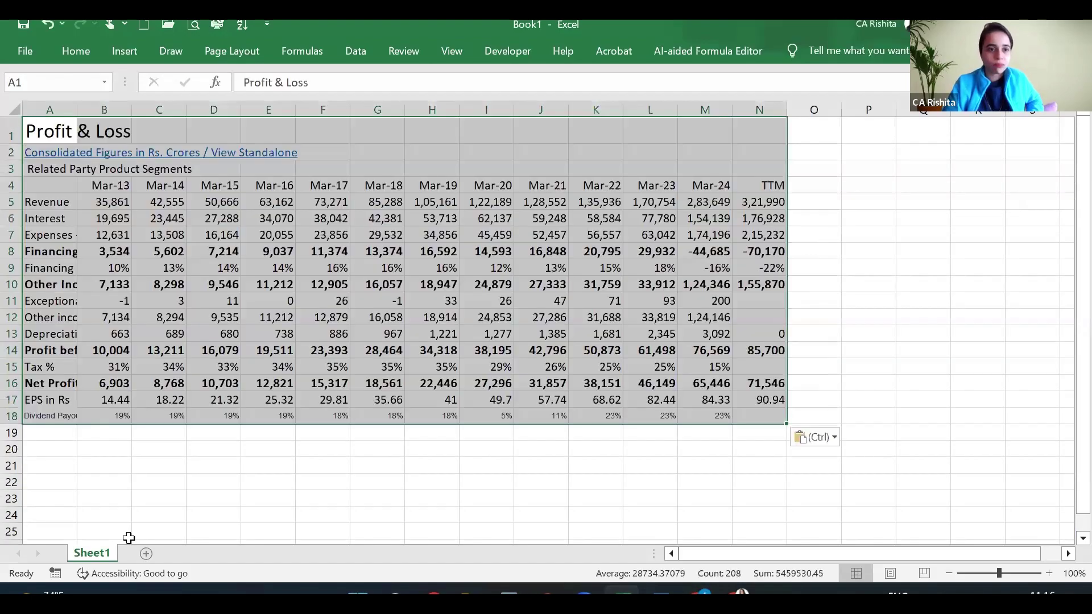
{"action": "left_click", "coordinate": [148, 554]}
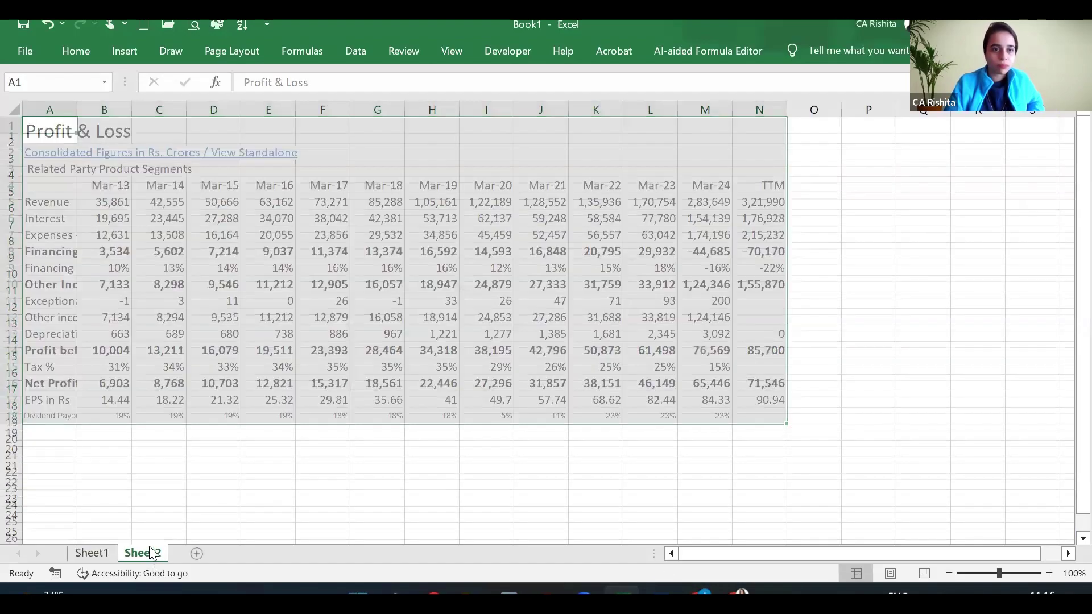
Return to HDFC Bank's page on Screener and expand the Borrowings breakdown in its Balance Sheet table
{"action": "key", "text": "alt+Tab"}
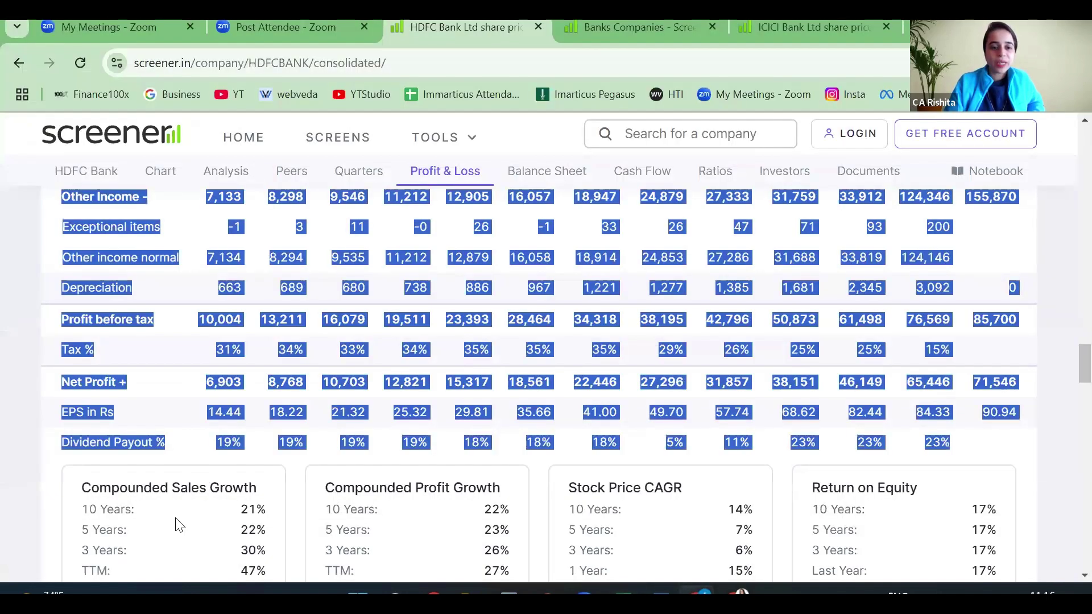
{"action": "left_click", "coordinate": [180, 525]}
{"action": "scroll", "coordinate": [191, 466], "scroll_direction": "down", "scroll_amount": 5}
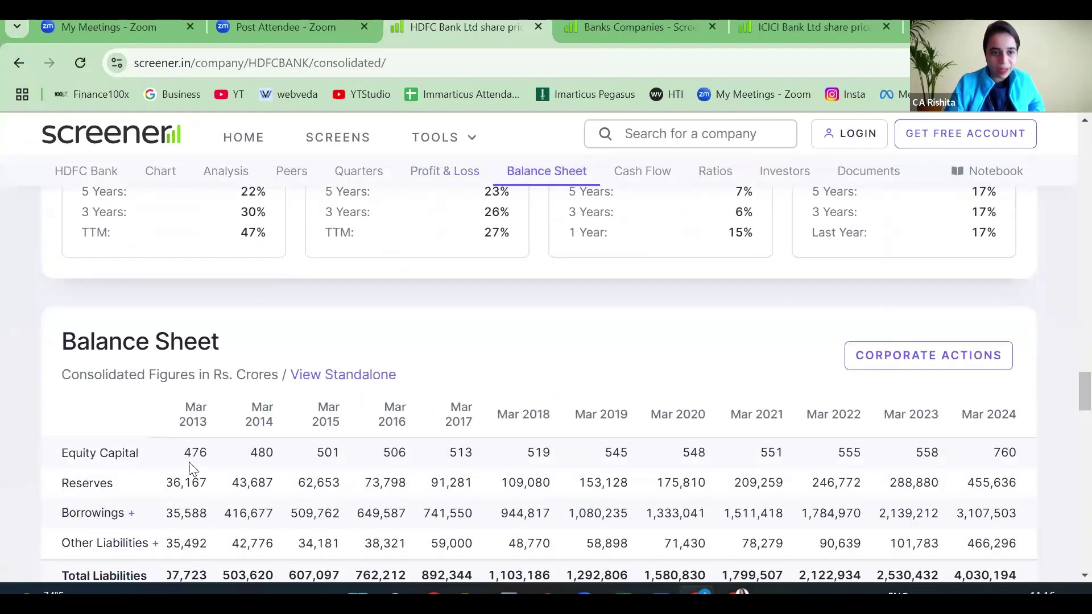
{"action": "scroll", "coordinate": [188, 466], "scroll_direction": "down", "scroll_amount": 1}
{"action": "scroll", "coordinate": [129, 251], "scroll_direction": "up", "scroll_amount": 1}
{"action": "scroll", "coordinate": [140, 263], "scroll_direction": "down", "scroll_amount": 1}
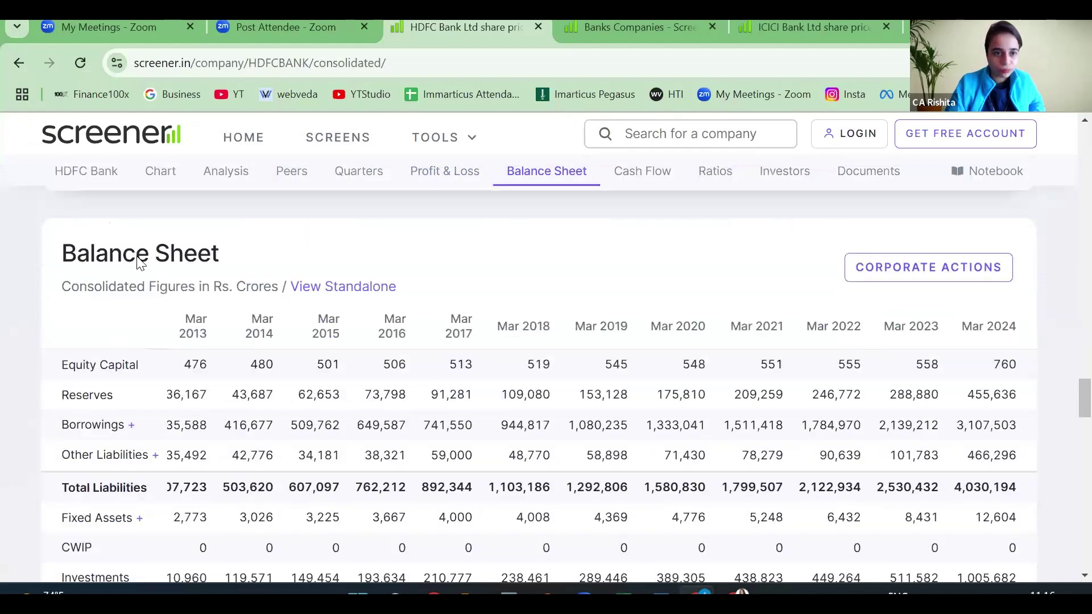
{"action": "scroll", "coordinate": [171, 327], "scroll_direction": "down", "scroll_amount": 3}
{"action": "left_click", "coordinate": [131, 253]}
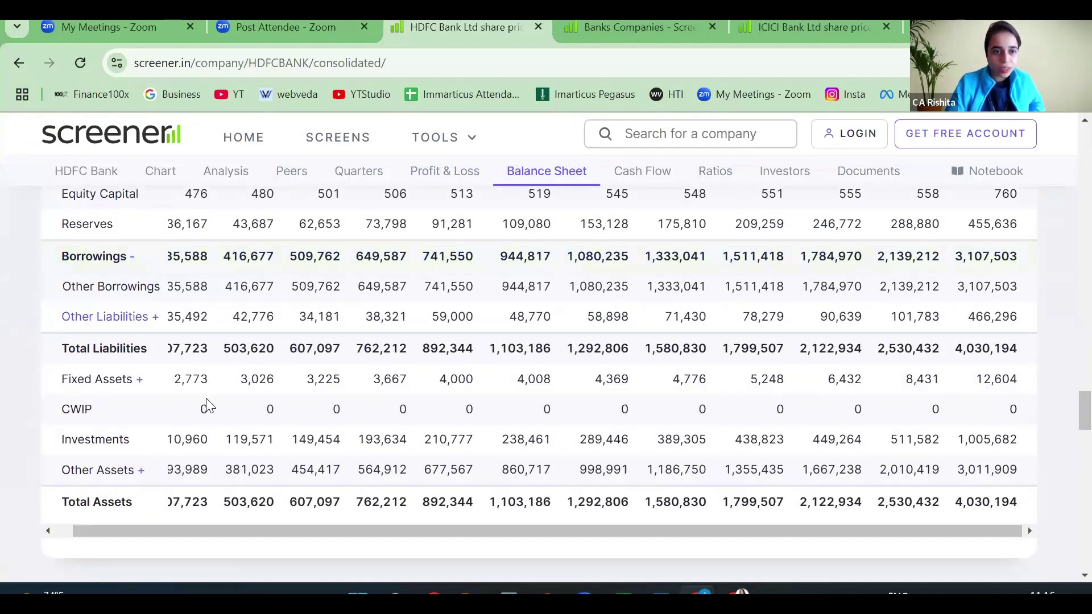
Expand the Other Liabilities and Other Assets breakdowns in the Balance Sheet, leaving Fixed Assets collapsed
{"action": "scroll", "coordinate": [143, 396], "scroll_direction": "down", "scroll_amount": 1}
{"action": "left_click", "coordinate": [138, 391]}
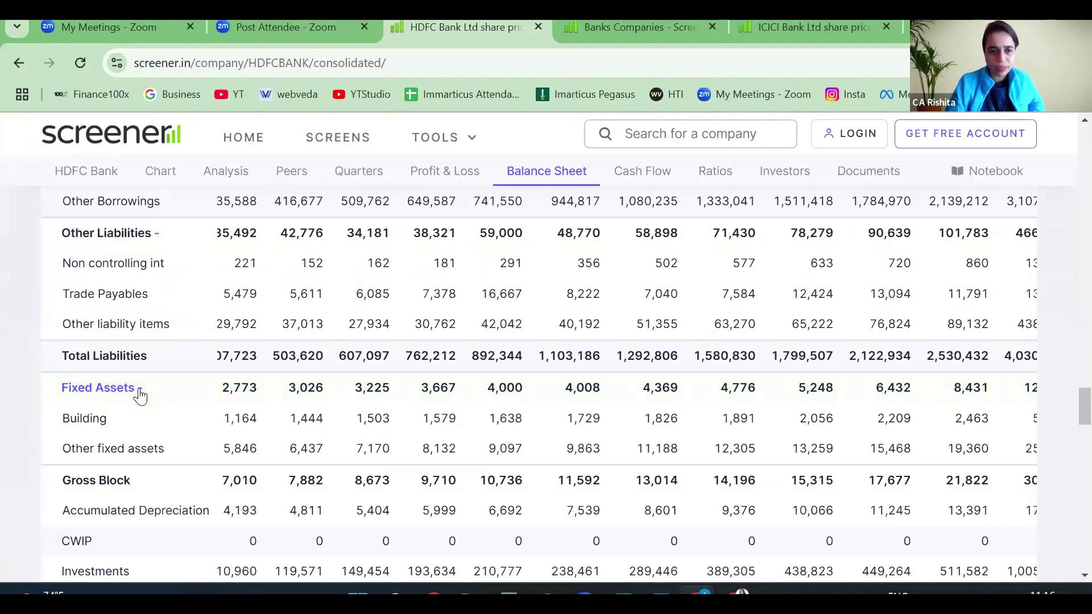
{"action": "left_click", "coordinate": [139, 392]}
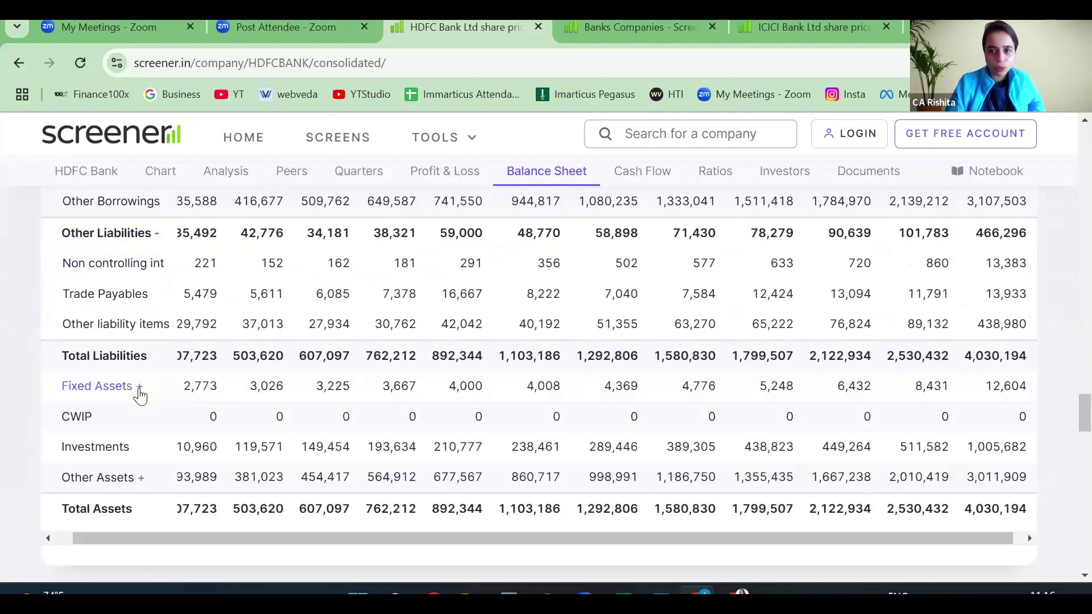
{"action": "left_click", "coordinate": [141, 479]}
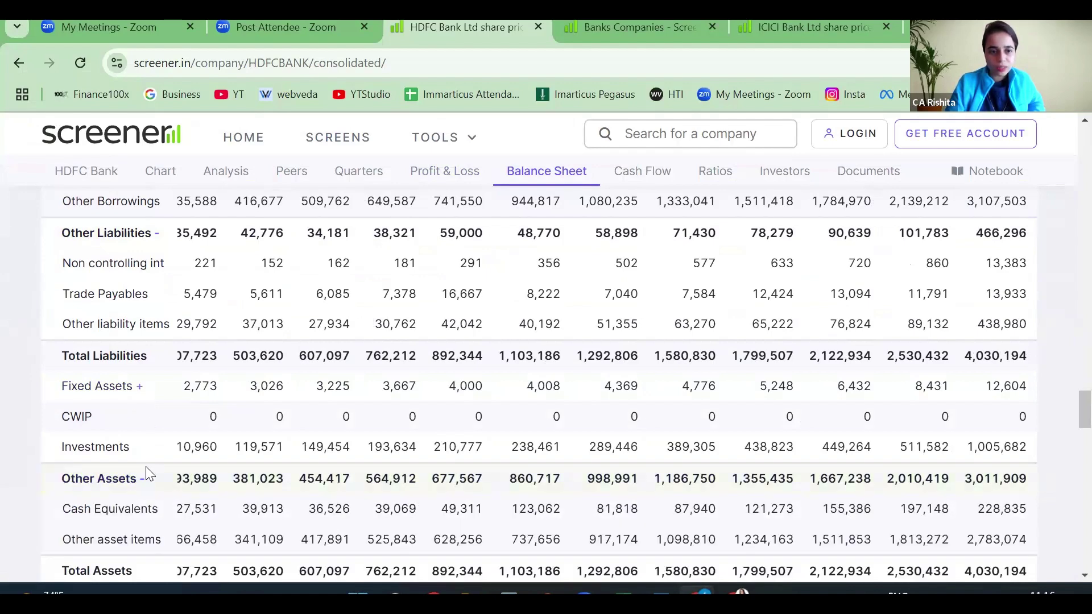
{"action": "scroll", "coordinate": [146, 466], "scroll_direction": "down", "scroll_amount": 1}
{"action": "scroll", "coordinate": [155, 450], "scroll_direction": "up", "scroll_amount": 4}
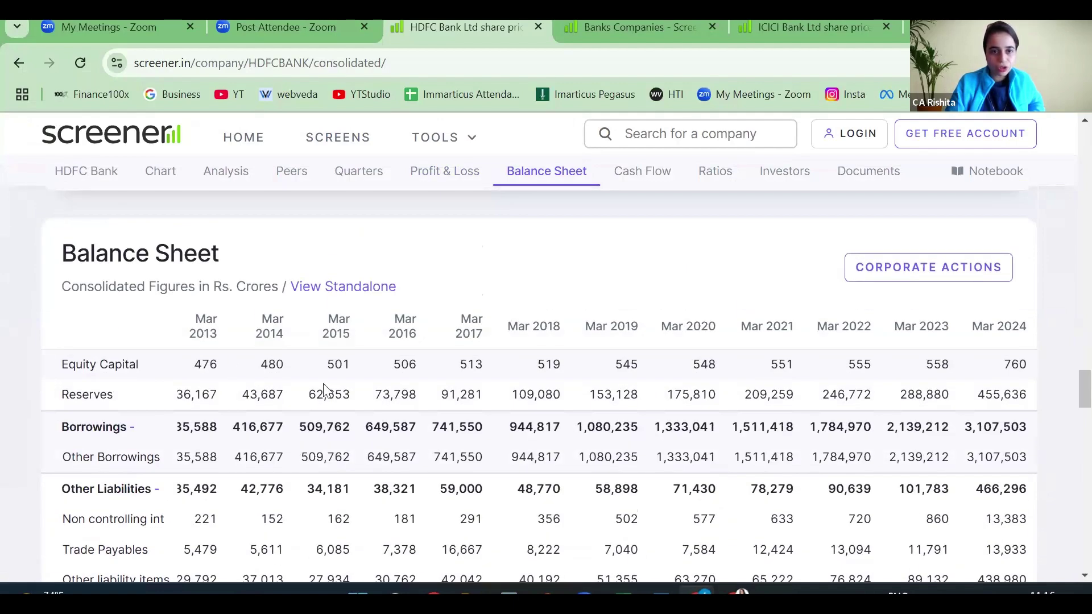
Copy HDFC Bank's whole Balance Sheet section and paste it at cell A1 of Sheet2 in the Excel workbook
{"action": "left_click_drag", "start_coordinate": [323, 385], "coordinate": [334, 390]}
{"action": "scroll", "coordinate": [370, 400], "scroll_direction": "down", "scroll_amount": 3}
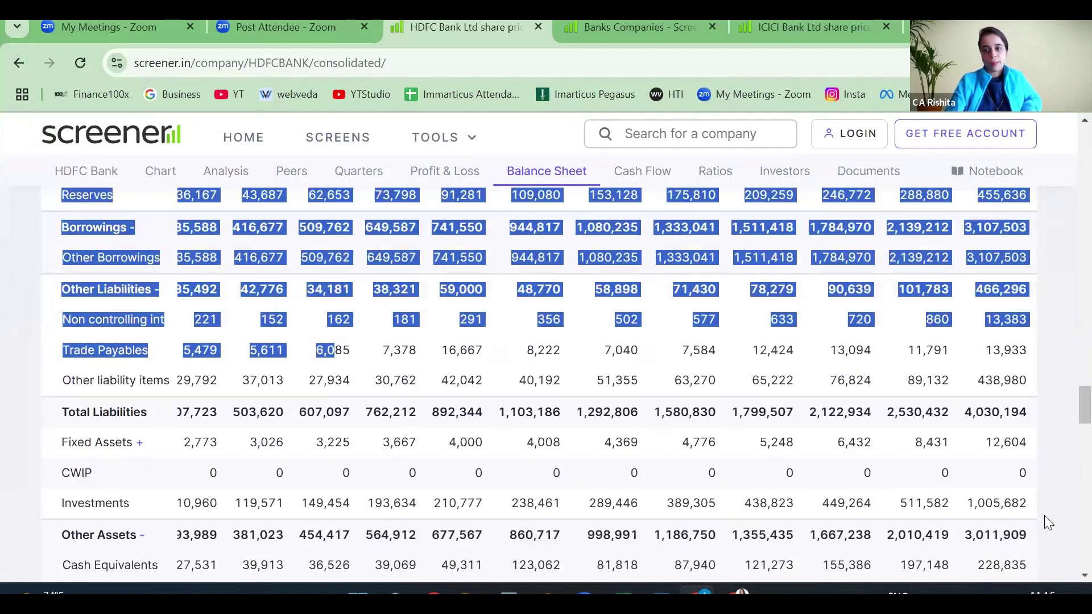
{"action": "scroll", "coordinate": [1045, 516], "scroll_direction": "down", "scroll_amount": 1}
{"action": "left_click_drag", "start_coordinate": [1045, 515], "coordinate": [1048, 511]}
{"action": "key", "text": "alt+Tab"}
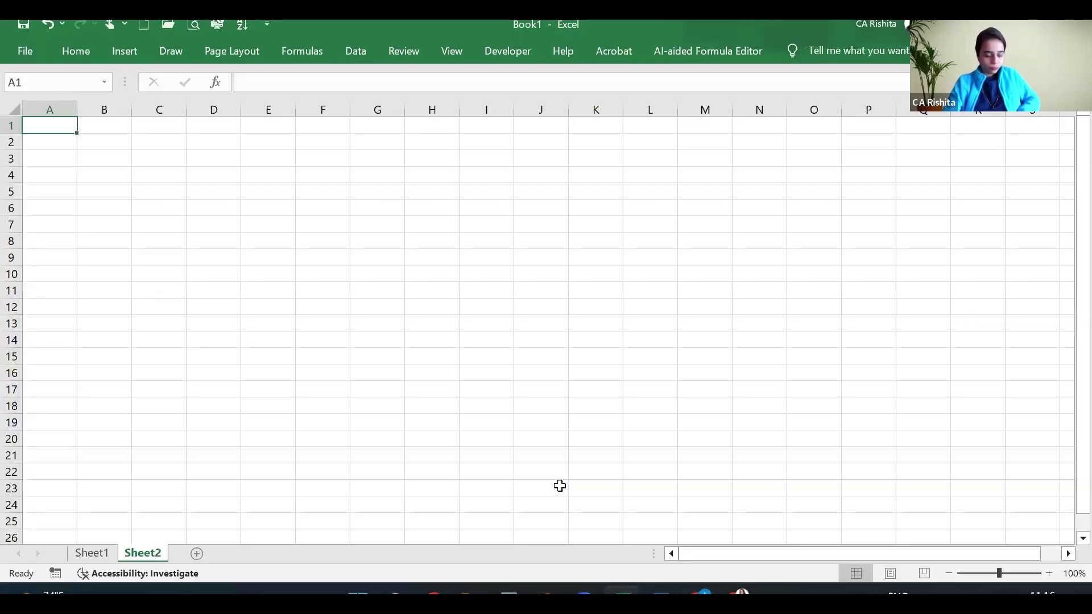
{"action": "key", "text": "ctrl+v"}
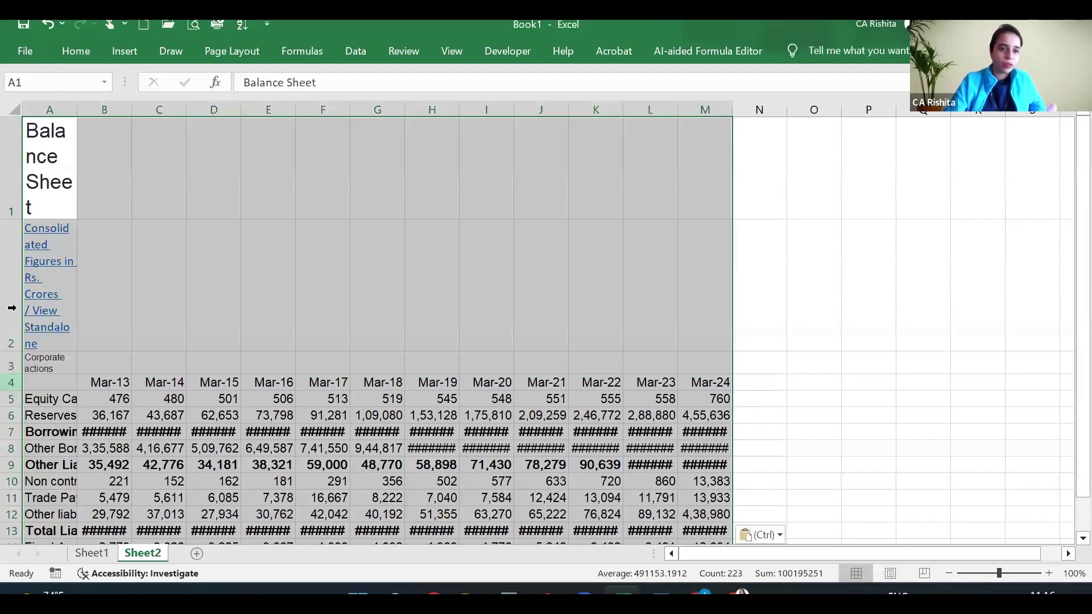
Delete the "Consolidated Figures in Rs. Crores" and "Corporate actions" rows beneath the Balance Sheet heading on Sheet2
{"action": "left_click", "coordinate": [12, 308]}
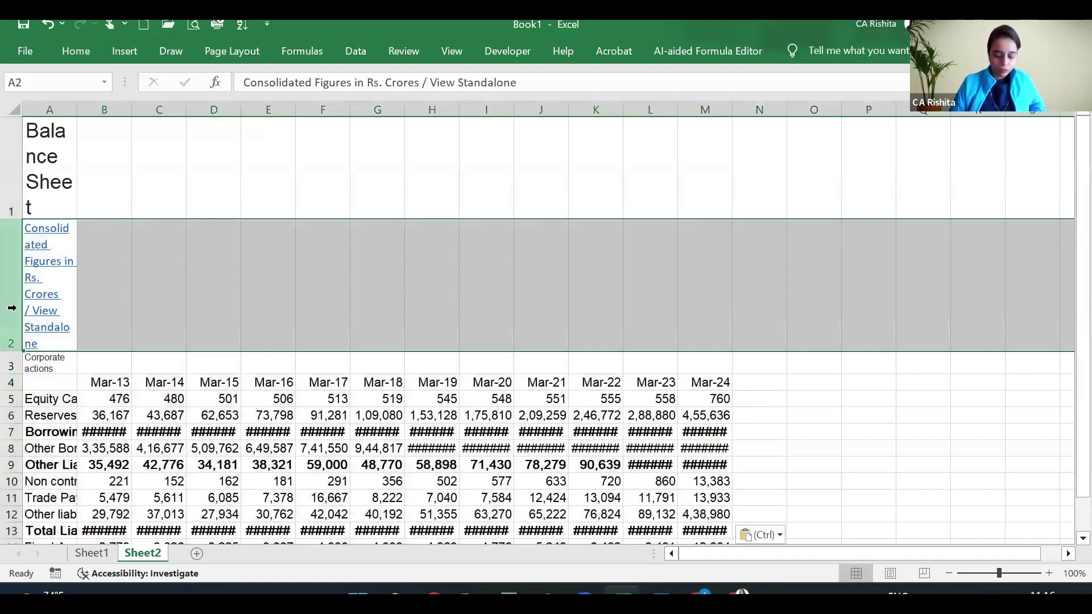
{"action": "key", "text": "ctrl+minus"}
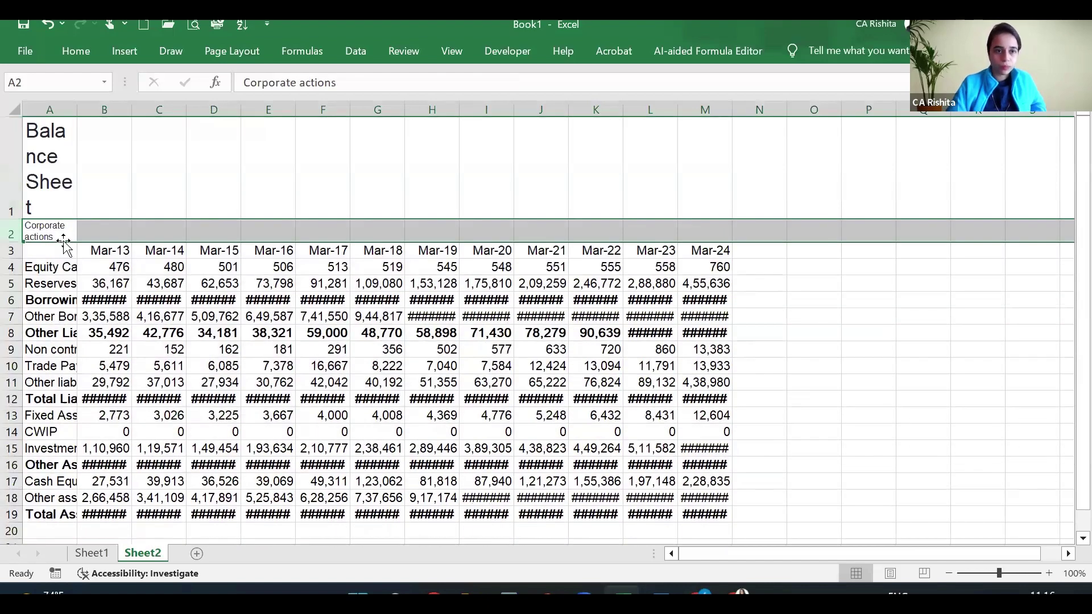
{"action": "key", "text": "ctrl+minus"}
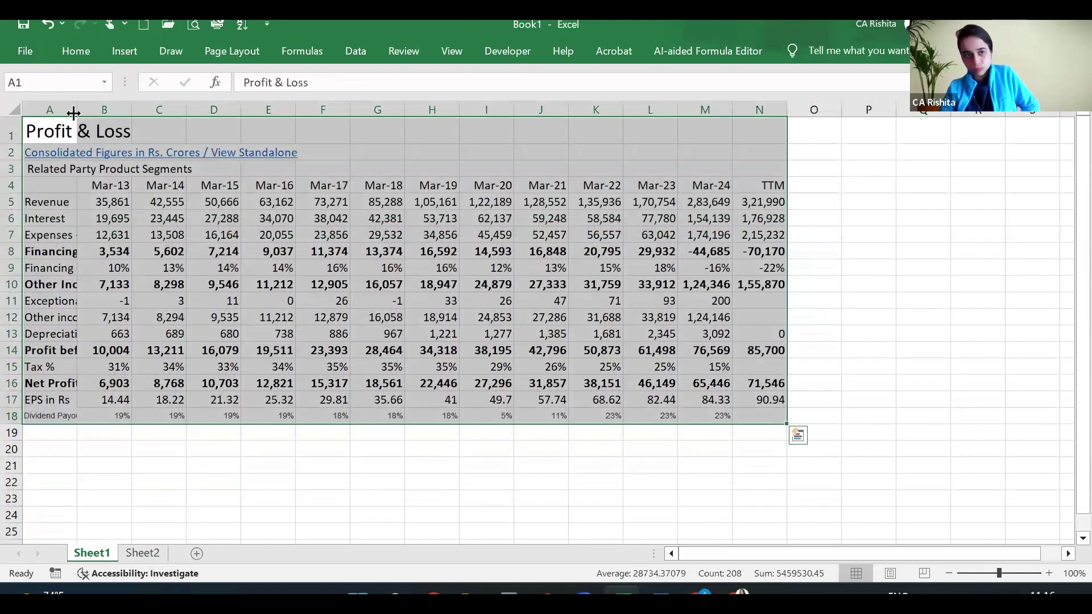
On Sheet1, remove the hyperlink from cell A2 and clear the "Related Party Product Segments" text in A3
{"action": "left_click", "coordinate": [68, 154]}
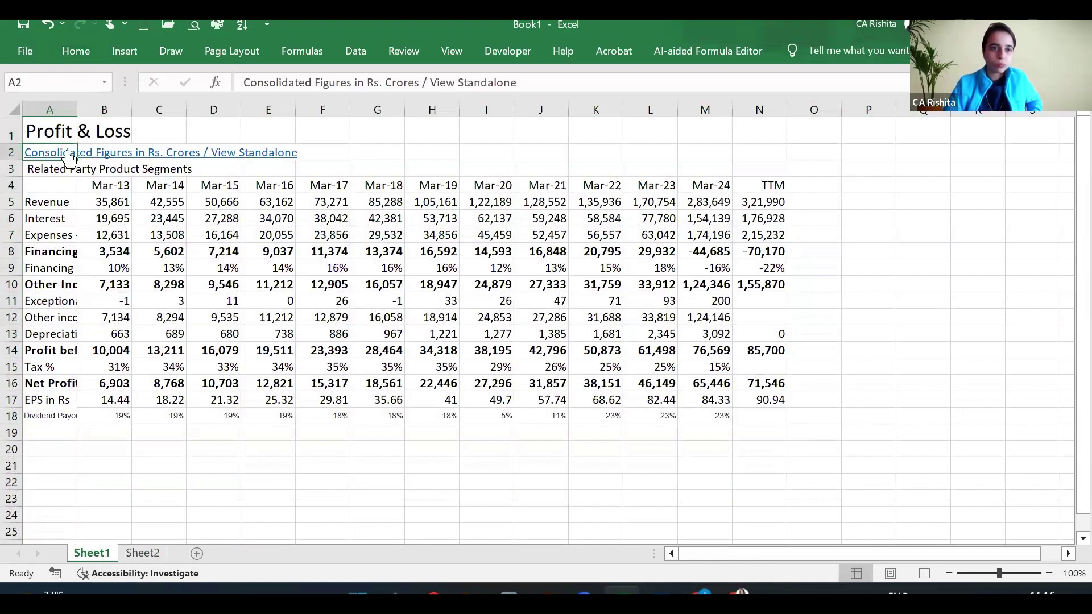
{"action": "right_click", "coordinate": [68, 156]}
{"action": "left_click", "coordinate": [137, 574]}
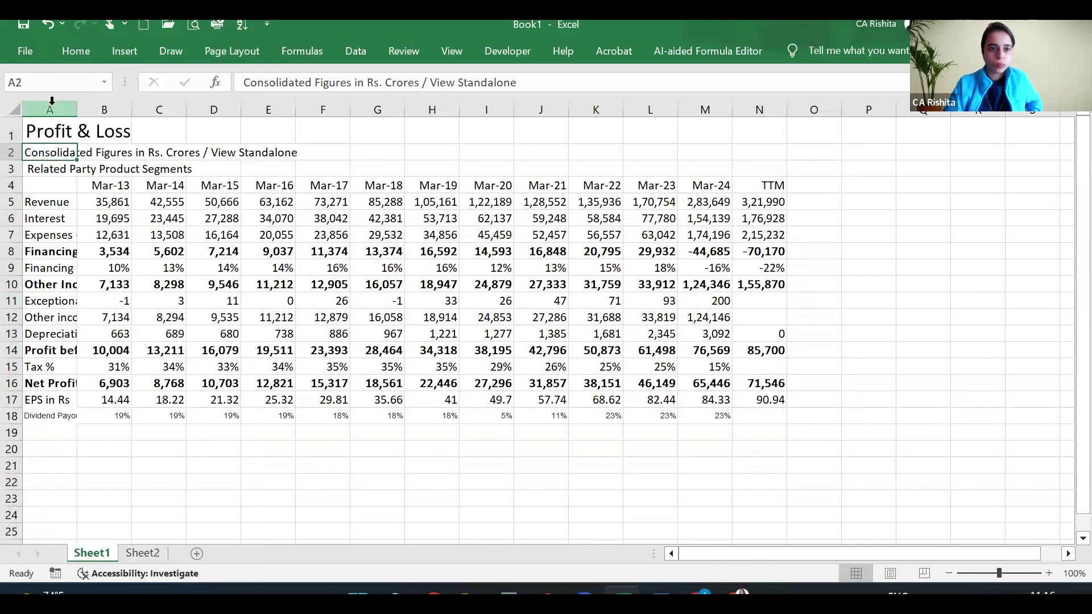
{"action": "left_click", "coordinate": [44, 170]}
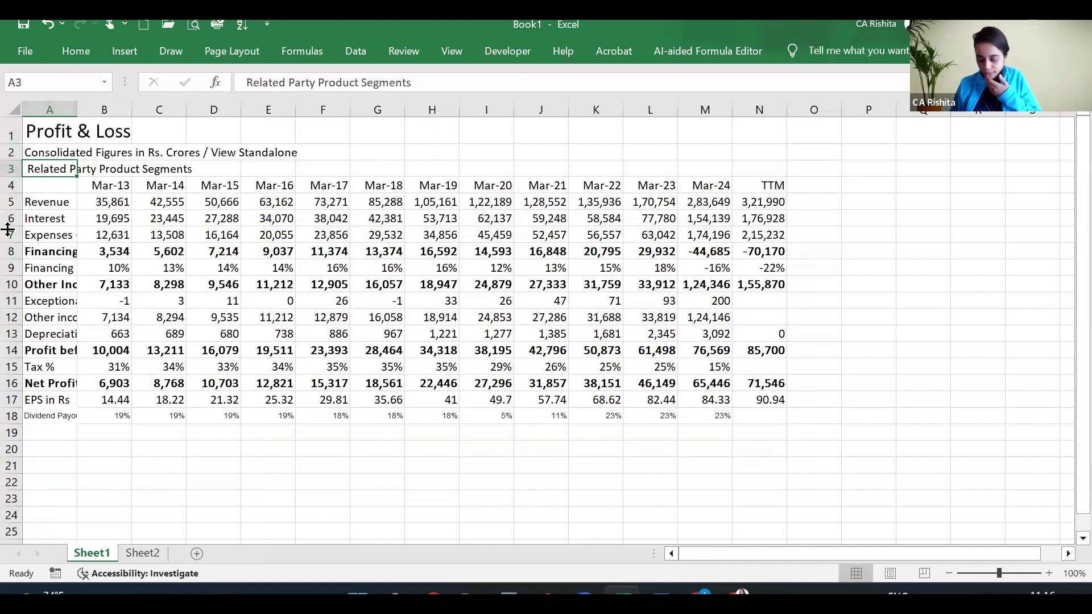
{"action": "key", "text": "Delete"}
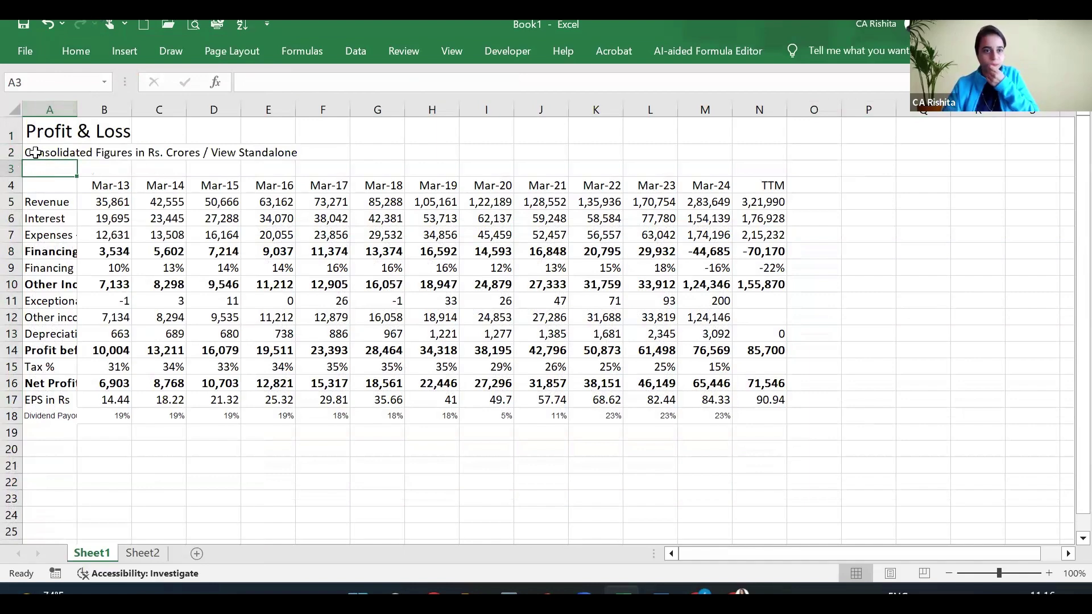
Copy the "Consolidated Figures in Rs. Crores" cell from Sheet1 and insert it as a new row 2 on Sheet2
{"action": "left_click", "coordinate": [36, 152]}
{"action": "key", "text": "ctrl+c"}
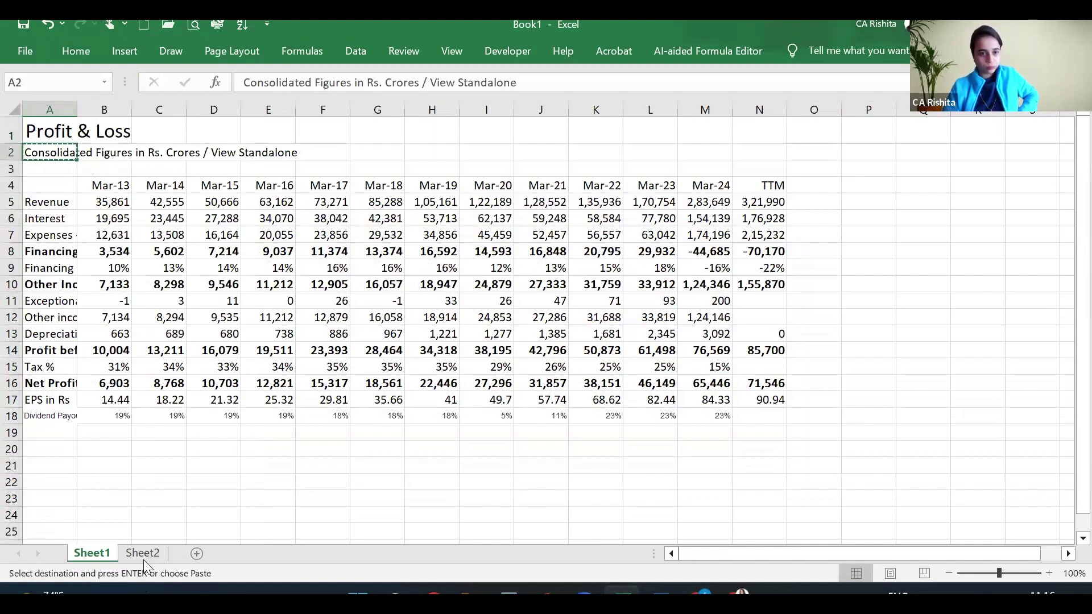
{"action": "key", "text": "ctrl+Page_Down"}
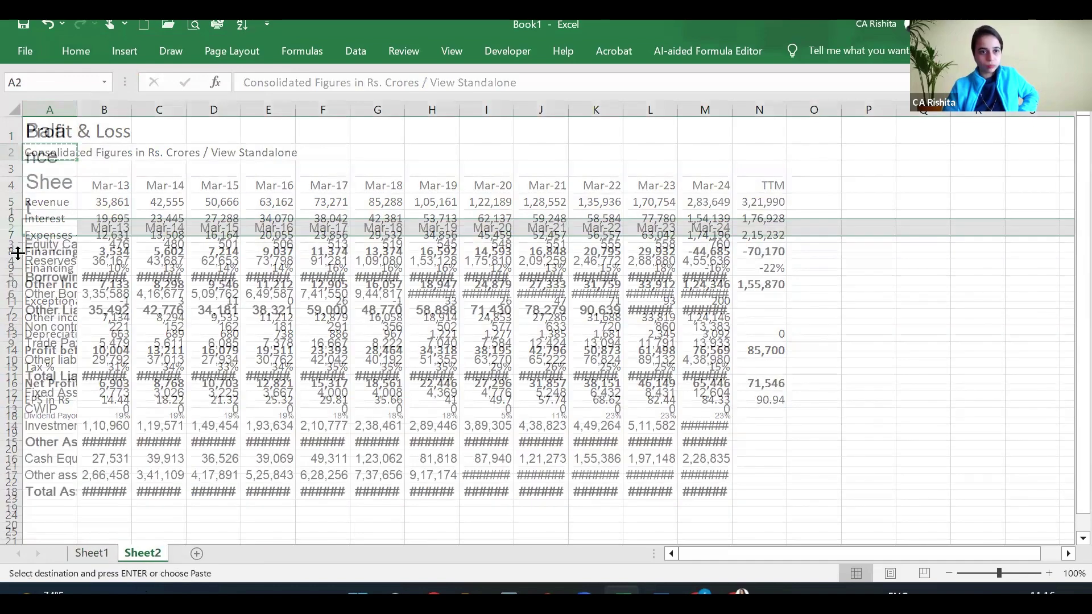
{"action": "left_click", "coordinate": [12, 227]}
{"action": "right_click", "coordinate": [11, 227]}
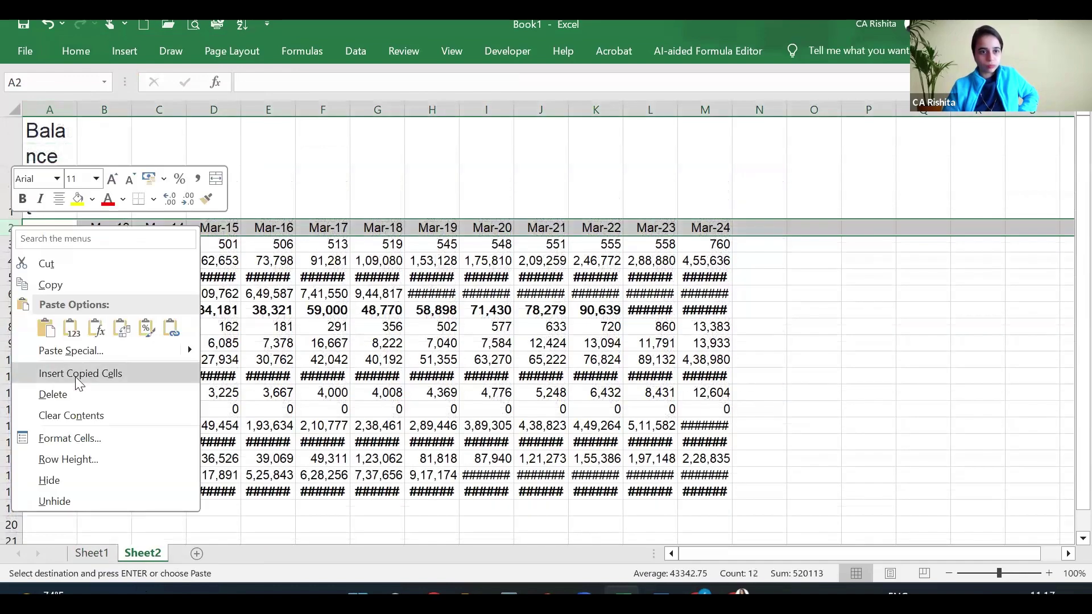
{"action": "left_click", "coordinate": [80, 375]}
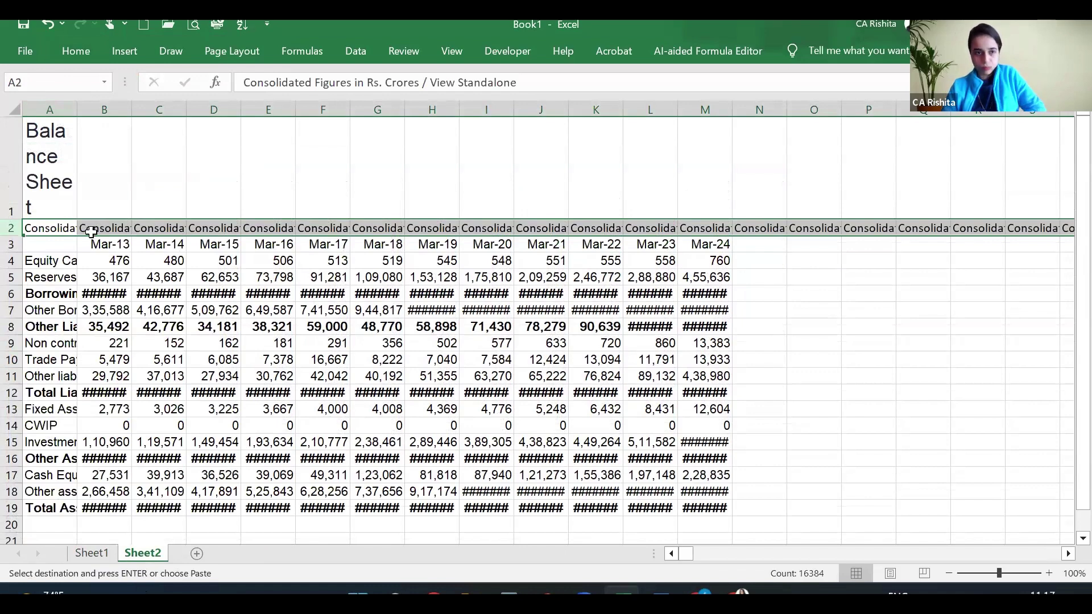
Clear the repeated text across row 2 of Sheet2 and paste Sheet1's A2 caption into cell A2 only
{"action": "key", "text": "Delete"}
{"action": "left_click", "coordinate": [41, 229]}
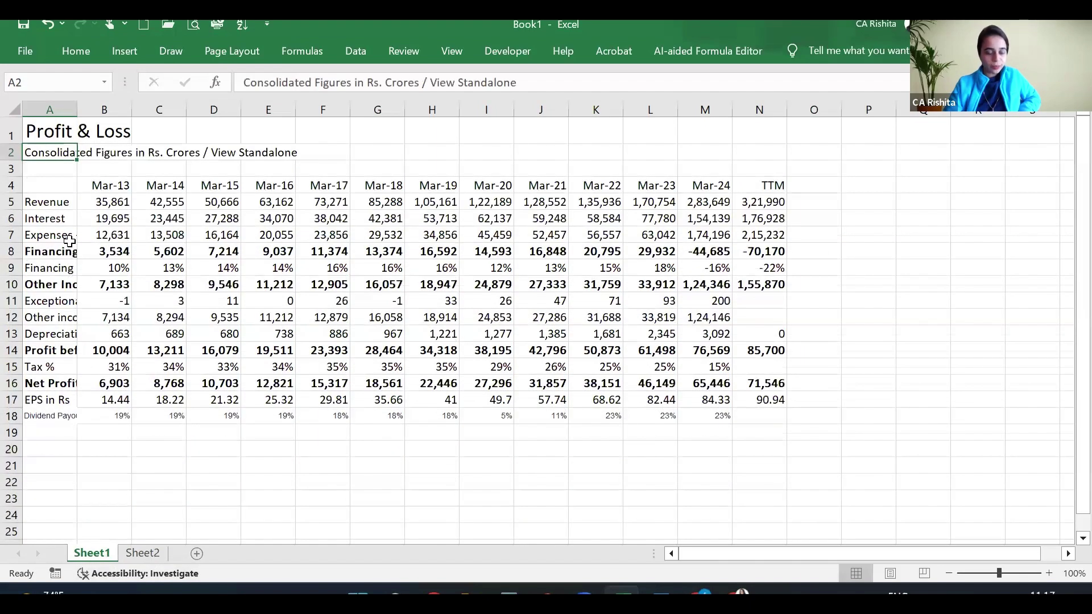
{"action": "key", "text": "ctrl+c"}
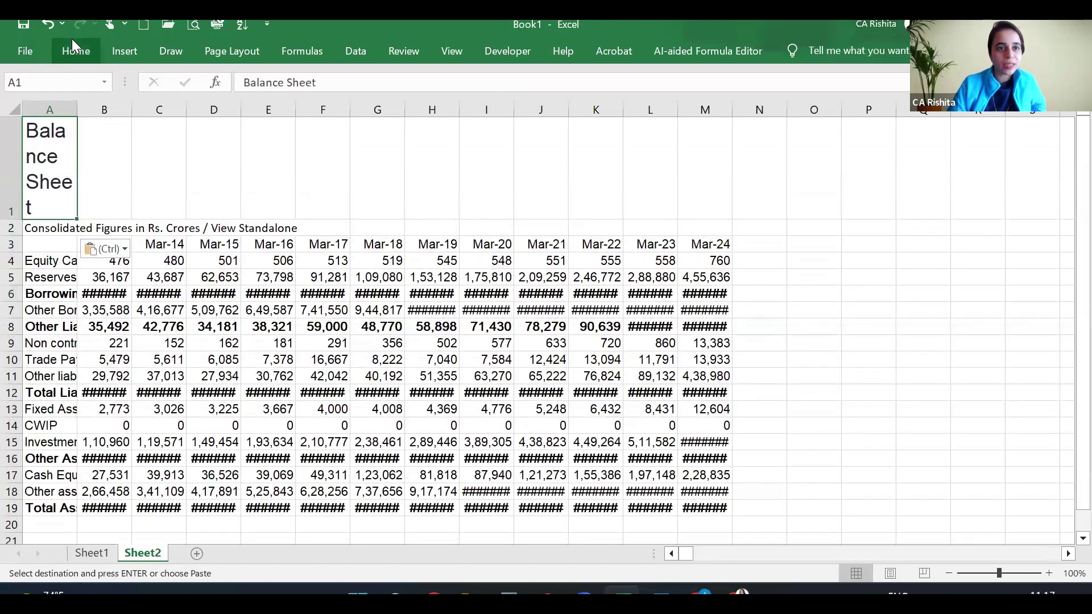
On Sheet2, turn off text wrapping for the Balance Sheet heading in A1 and fit column A to its contents
{"action": "left_click", "coordinate": [76, 50]}
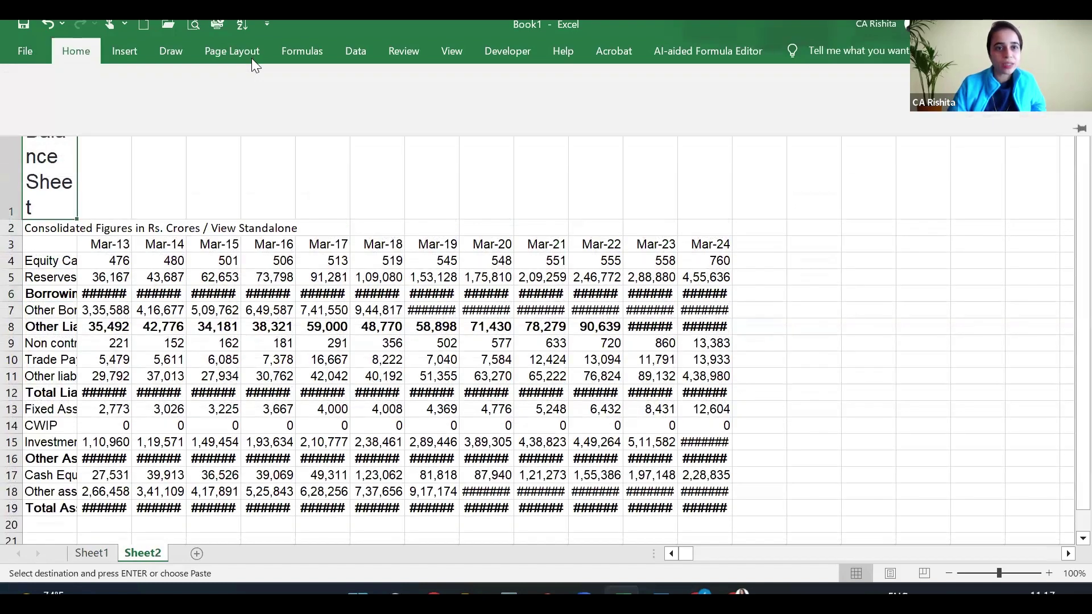
{"action": "left_click", "coordinate": [386, 83]}
{"action": "scroll", "coordinate": [241, 344], "scroll_direction": "down", "scroll_amount": 1}
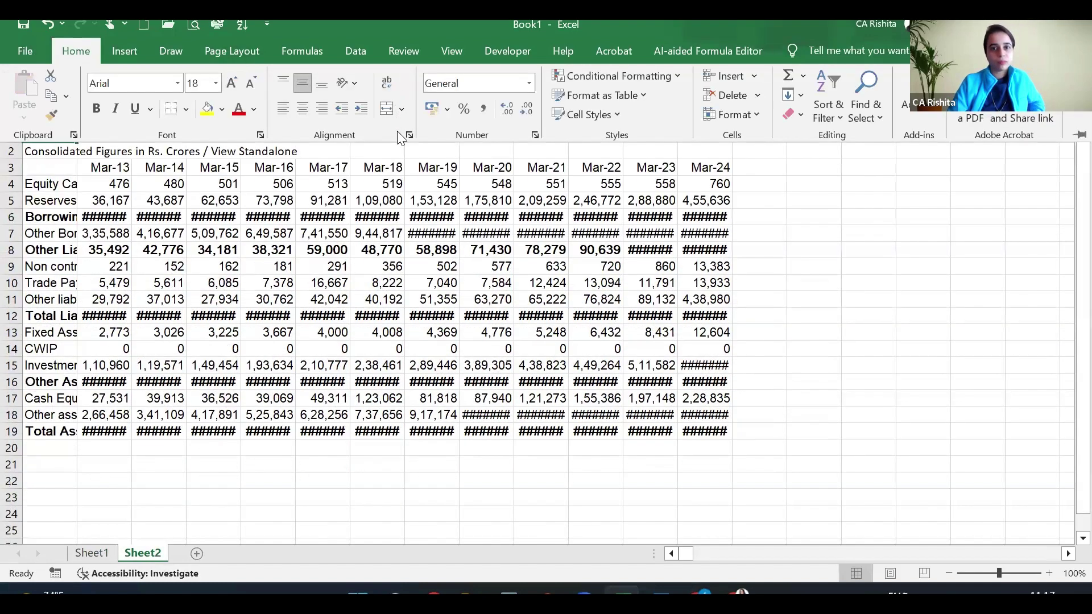
{"action": "left_click", "coordinate": [241, 344]}
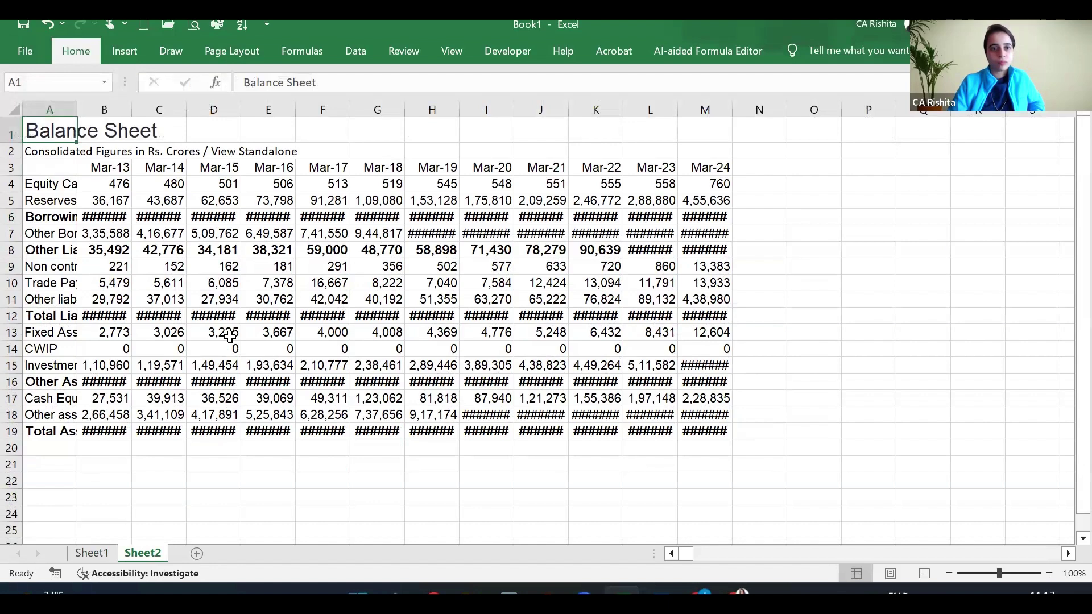
{"action": "double_click", "coordinate": [76, 103]}
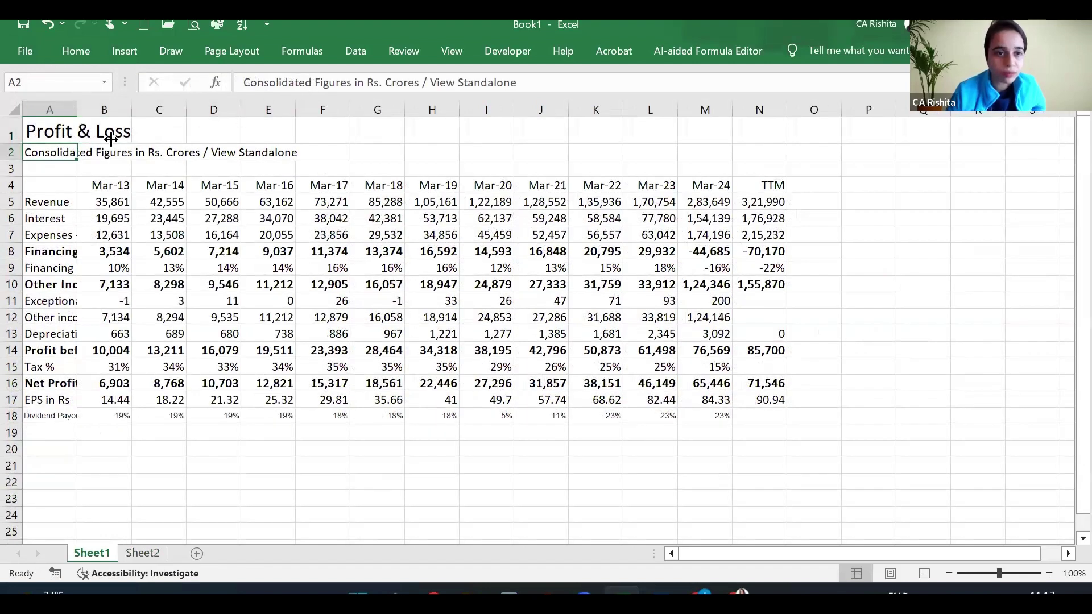
On Sheet1, widen column A until the row labels are readable and clear the TTM column N
{"action": "left_click_drag", "start_coordinate": [78, 109], "coordinate": [149, 109]}
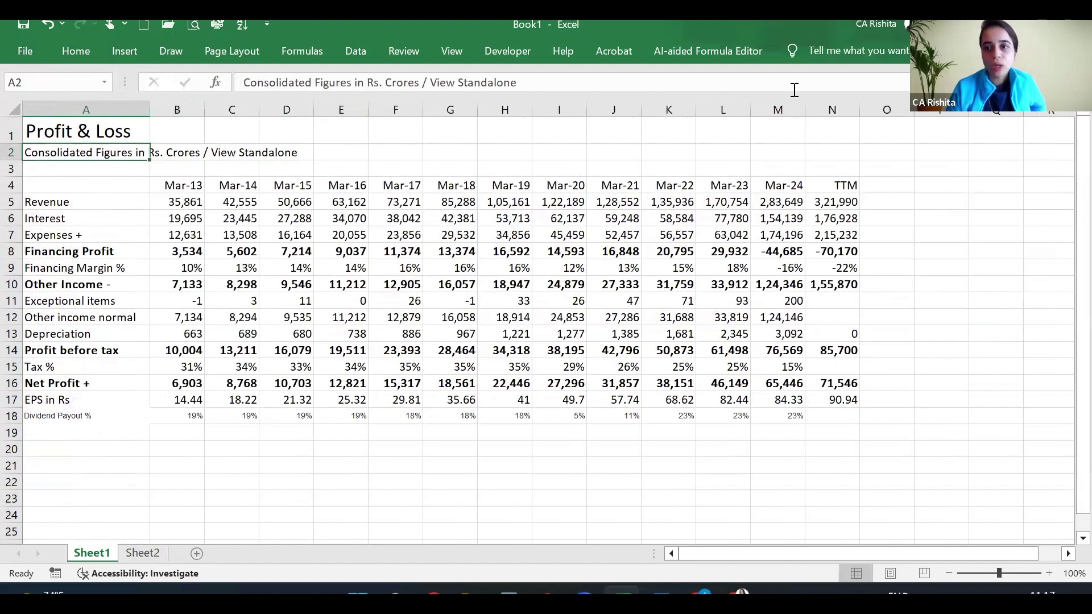
{"action": "left_click", "coordinate": [842, 107]}
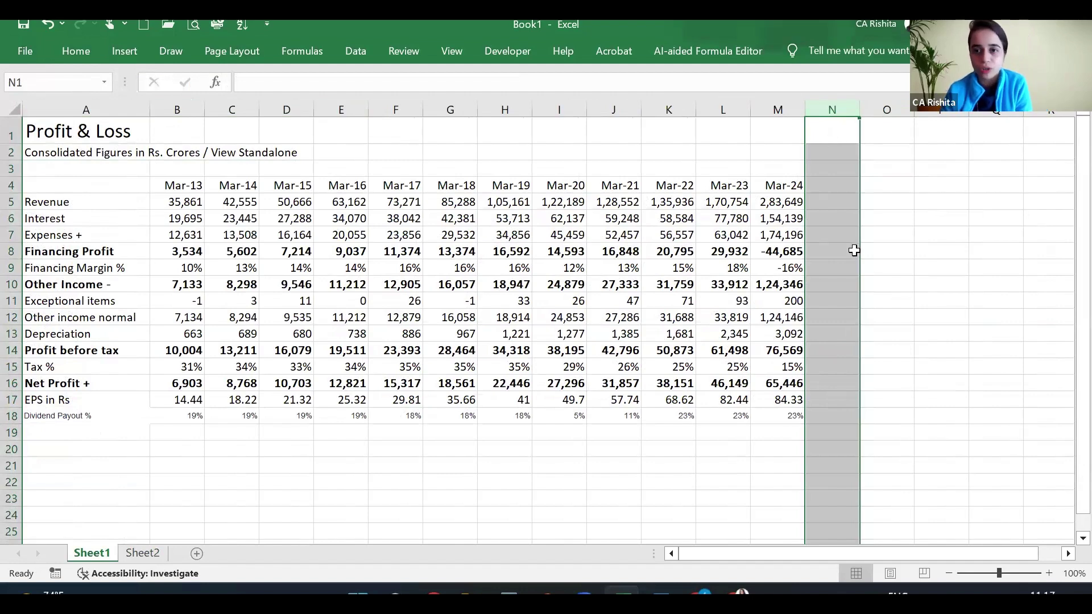
Extend the year headers in row 4 from Mar-24 across N4:Q4 to Mar-28, filling by years
{"action": "key", "text": "Left"}
{"action": "key", "text": "ctrl+Down"}
{"action": "left_click_drag", "start_coordinate": [805, 193], "coordinate": [1016, 200]}
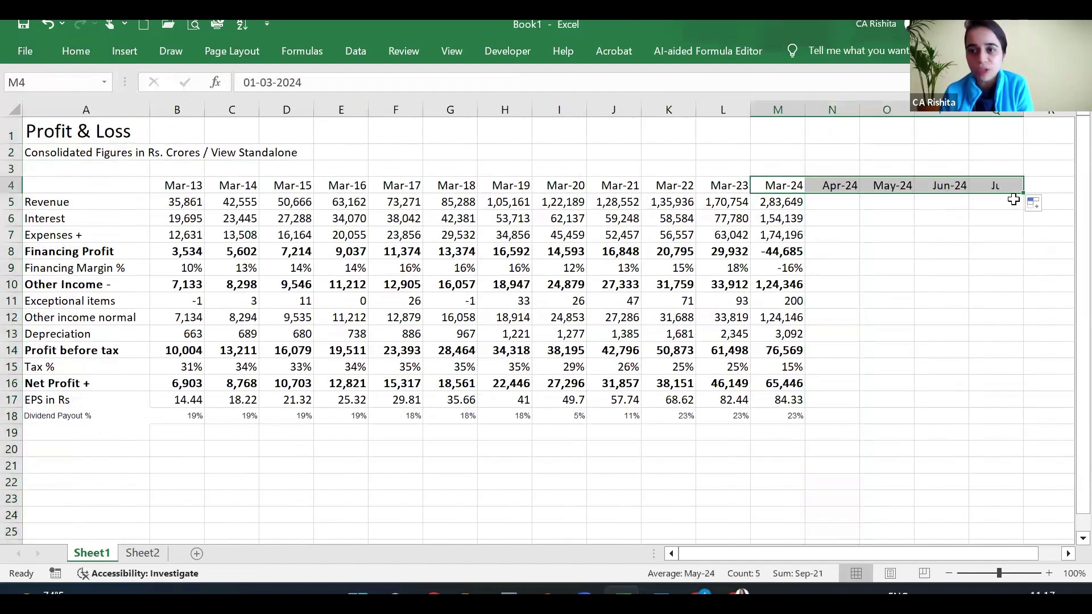
{"action": "left_click", "coordinate": [1042, 206]}
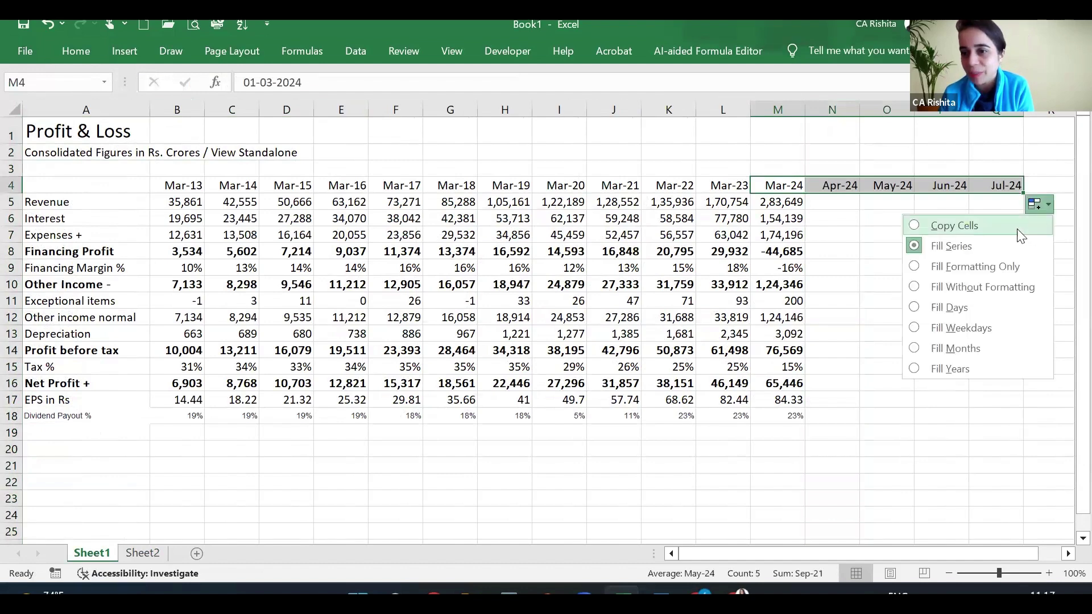
{"action": "left_click", "coordinate": [956, 369]}
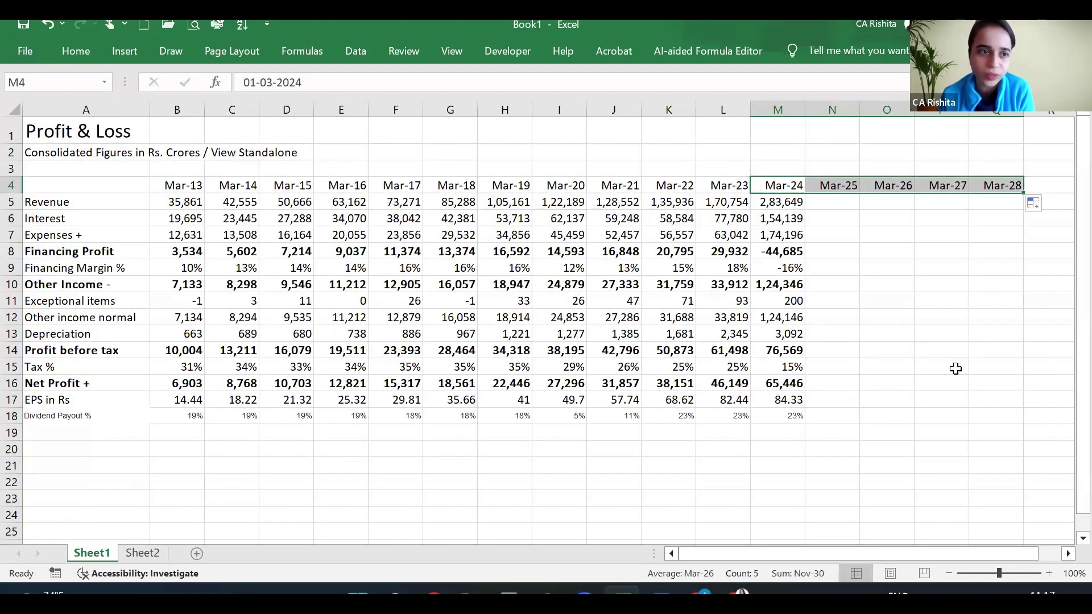
Insert a blank row above Revenue, directly beneath the year headers on Sheet1
{"action": "left_click", "coordinate": [11, 202]}
{"action": "right_click", "coordinate": [13, 204]}
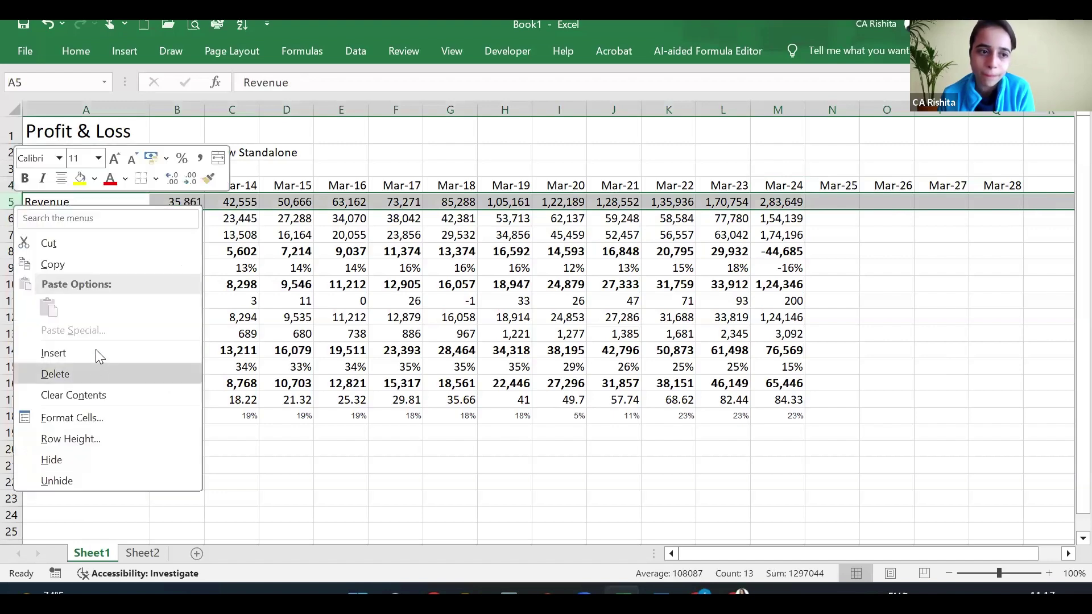
{"action": "left_click", "coordinate": [95, 352]}
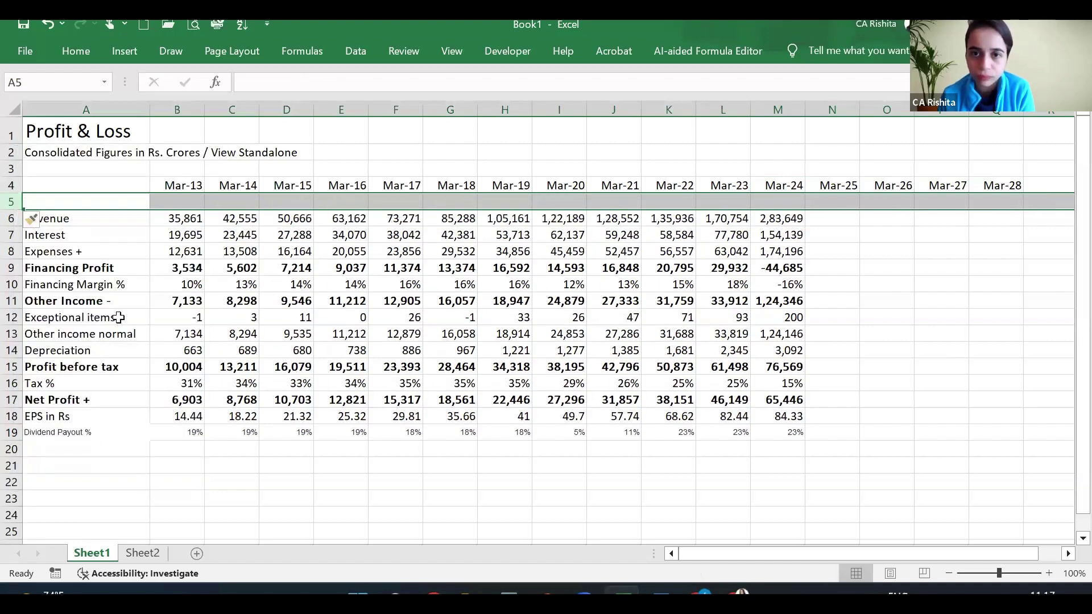
{"action": "scroll", "coordinate": [609, 251], "scroll_direction": "down", "scroll_amount": 5}
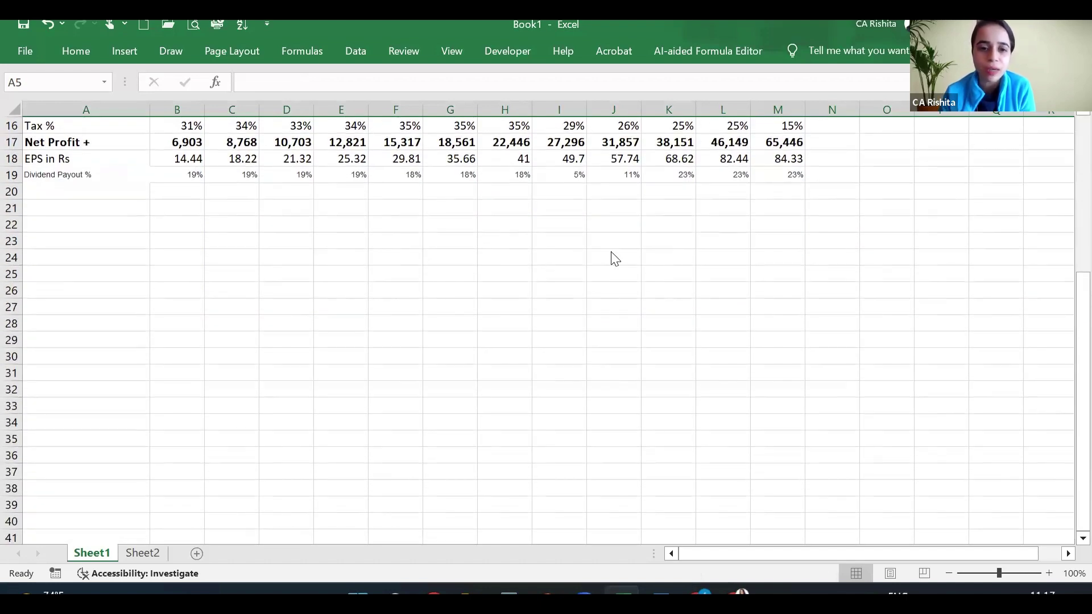
{"action": "mouse_move", "coordinate": [358, 480]}
{"action": "left_mouse_down"}
{"action": "mouse_move", "coordinate": [365, 393]}
{"action": "mouse_move", "coordinate": [576, 389]}
{"action": "mouse_move", "coordinate": [575, 474]}
{"action": "left_mouse_up"}
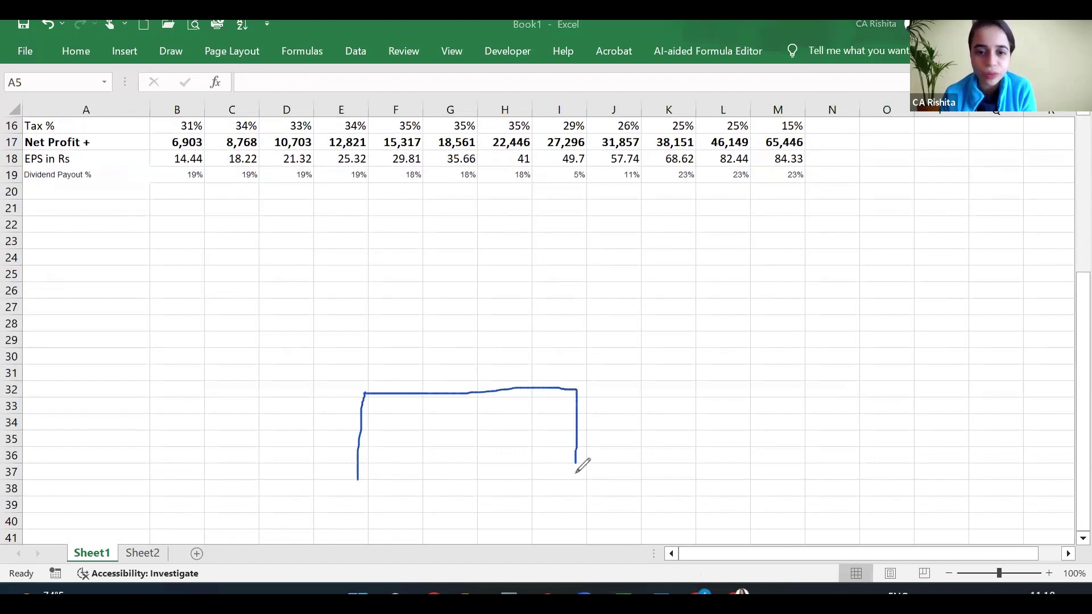
{"action": "mouse_move", "coordinate": [365, 394]}
{"action": "left_mouse_down"}
{"action": "mouse_move", "coordinate": [287, 356]}
{"action": "mouse_move", "coordinate": [576, 328]}
{"action": "mouse_move", "coordinate": [634, 378]}
{"action": "mouse_move", "coordinate": [577, 394]}
{"action": "left_mouse_up"}
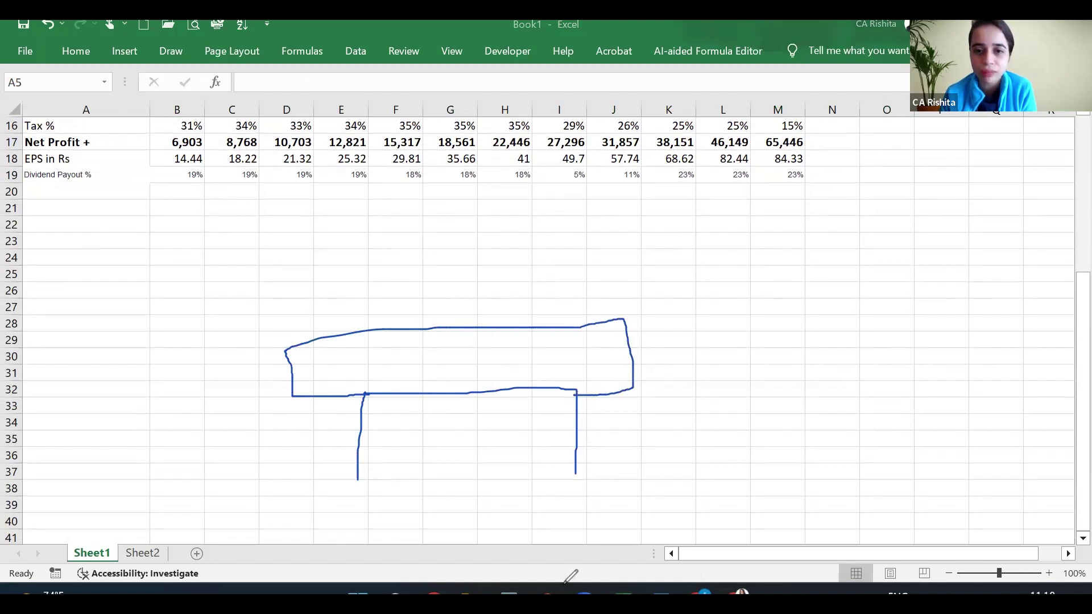
{"action": "left_click_drag", "start_coordinate": [344, 472], "coordinate": [582, 477]}
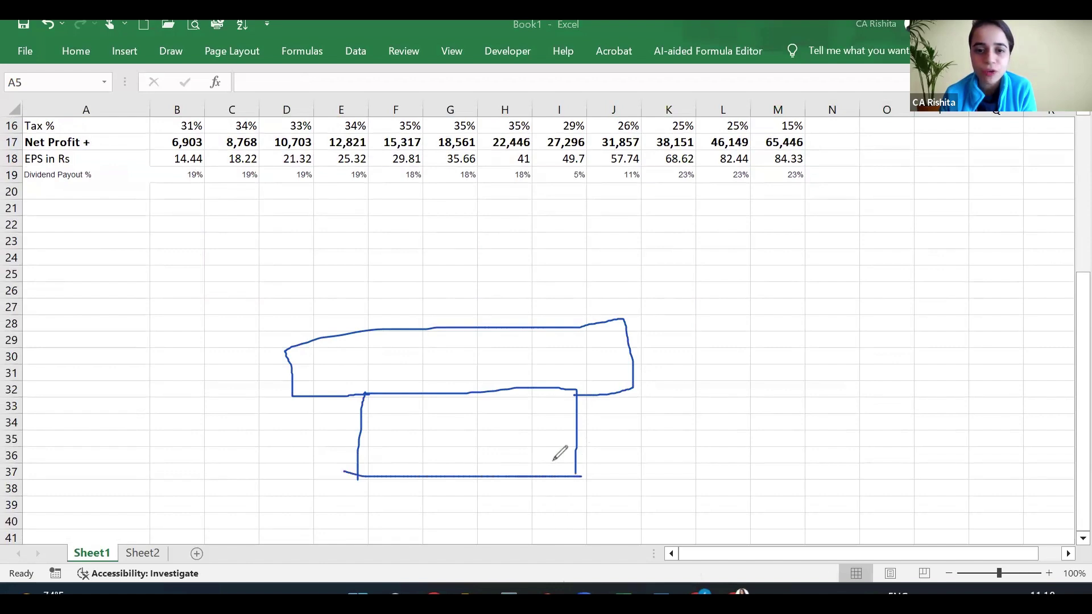
{"action": "left_click_drag", "start_coordinate": [421, 420], "coordinate": [427, 460]}
{"action": "left_click_drag", "start_coordinate": [430, 353], "coordinate": [487, 396]}
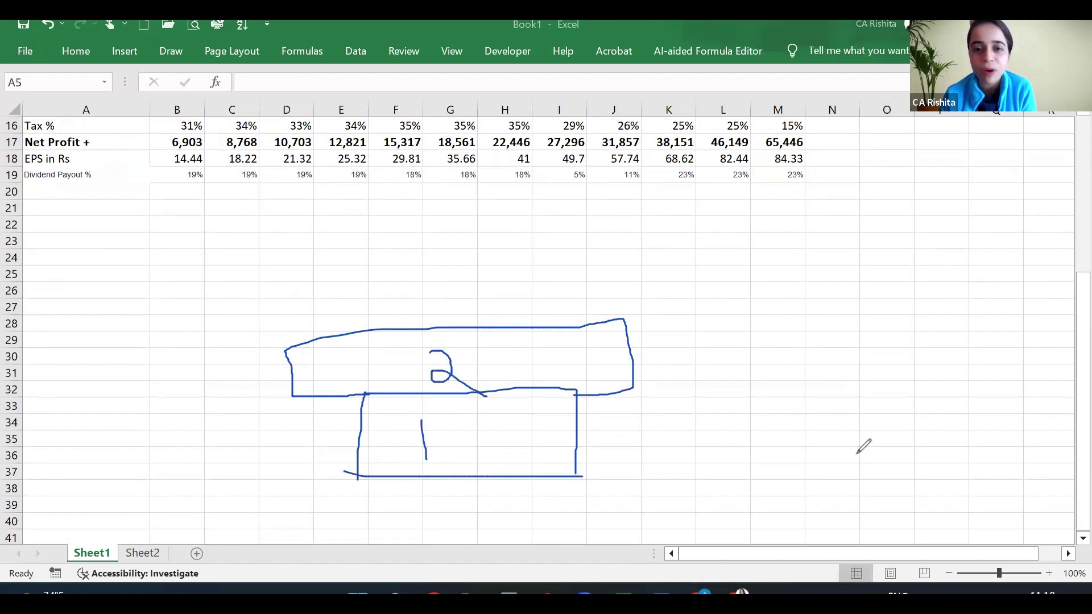
{"action": "mouse_move", "coordinate": [857, 470]}
{"action": "left_mouse_down"}
{"action": "mouse_move", "coordinate": [845, 431]}
{"action": "mouse_move", "coordinate": [1078, 427]}
{"action": "mouse_move", "coordinate": [910, 459]}
{"action": "left_mouse_up"}
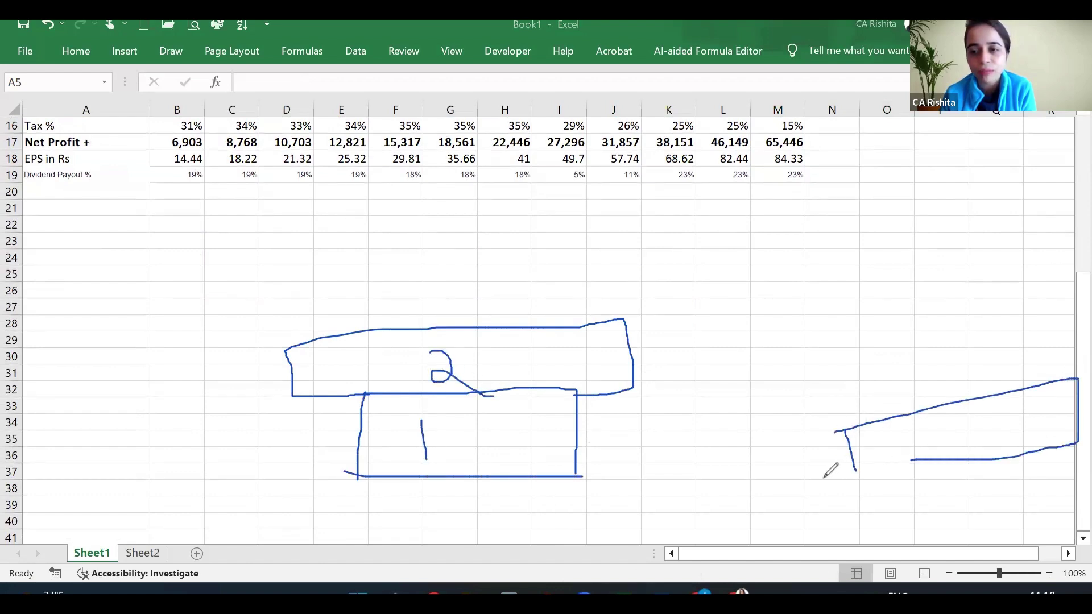
{"action": "left_click_drag", "start_coordinate": [824, 477], "coordinate": [910, 460]}
{"action": "left_click_drag", "start_coordinate": [969, 426], "coordinate": [976, 456]}
{"action": "mouse_move", "coordinate": [871, 341]}
{"action": "left_mouse_down"}
{"action": "mouse_move", "coordinate": [915, 417]}
{"action": "mouse_move", "coordinate": [1046, 391]}
{"action": "left_mouse_up"}
{"action": "mouse_move", "coordinate": [974, 358]}
{"action": "left_mouse_down"}
{"action": "mouse_move", "coordinate": [983, 348]}
{"action": "mouse_move", "coordinate": [993, 372]}
{"action": "mouse_move", "coordinate": [974, 384]}
{"action": "mouse_move", "coordinate": [1007, 386]}
{"action": "left_mouse_up"}
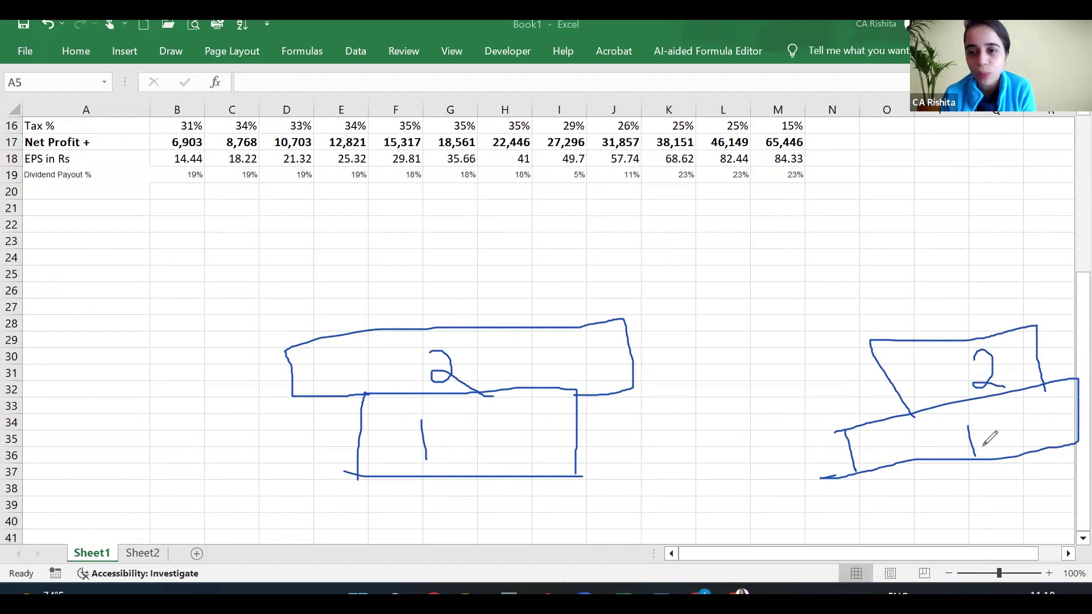
{"action": "mouse_move", "coordinate": [836, 431]}
{"action": "left_mouse_down"}
{"action": "mouse_move", "coordinate": [1067, 376]}
{"action": "mouse_move", "coordinate": [1085, 447]}
{"action": "mouse_move", "coordinate": [973, 462]}
{"action": "mouse_move", "coordinate": [838, 437]}
{"action": "mouse_move", "coordinate": [854, 469]}
{"action": "mouse_move", "coordinate": [895, 449]}
{"action": "left_mouse_up"}
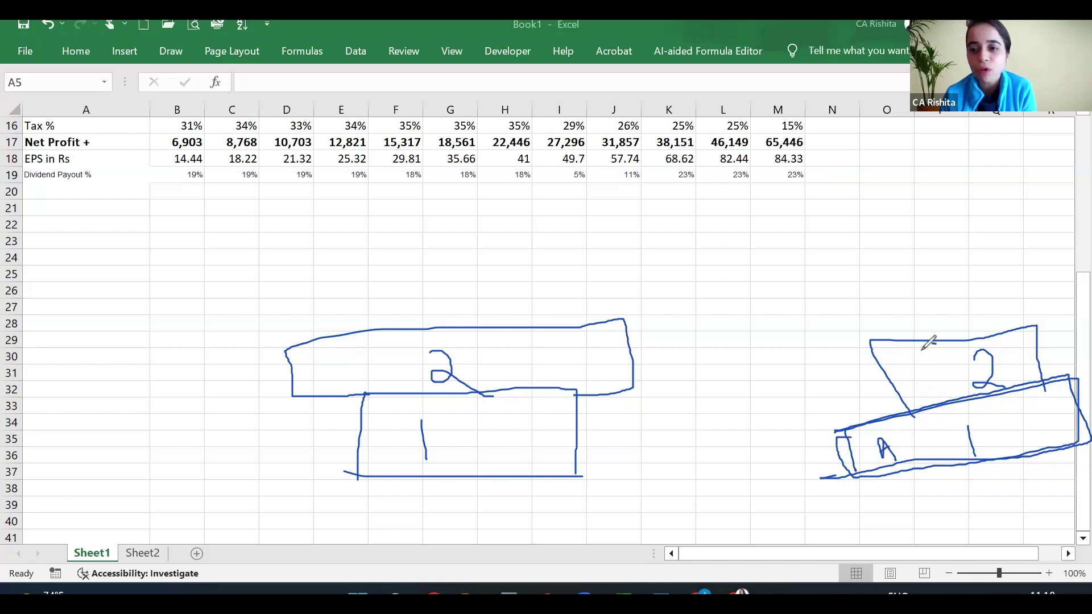
{"action": "mouse_move", "coordinate": [936, 343]}
{"action": "left_mouse_down"}
{"action": "mouse_move", "coordinate": [923, 377]}
{"action": "mouse_move", "coordinate": [931, 366]}
{"action": "left_mouse_up"}
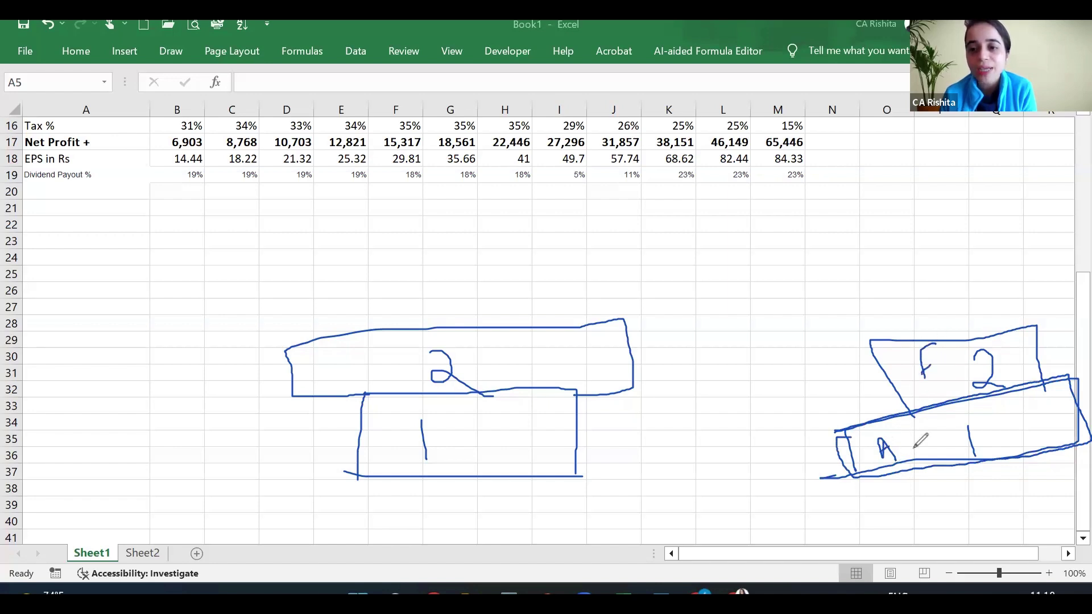
{"action": "left_click", "coordinate": [643, 300]}
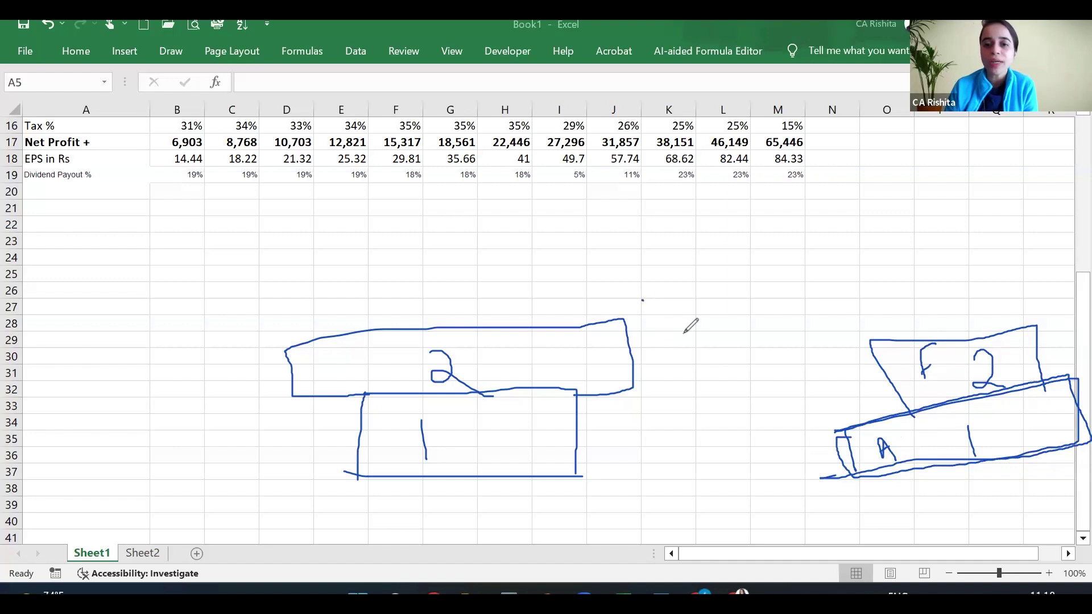
{"action": "mouse_move", "coordinate": [643, 300]}
{"action": "left_mouse_down"}
{"action": "mouse_move", "coordinate": [695, 287]}
{"action": "mouse_move", "coordinate": [639, 301]}
{"action": "mouse_move", "coordinate": [626, 282]}
{"action": "mouse_move", "coordinate": [664, 268]}
{"action": "mouse_move", "coordinate": [690, 281]}
{"action": "mouse_move", "coordinate": [699, 303]}
{"action": "left_mouse_up"}
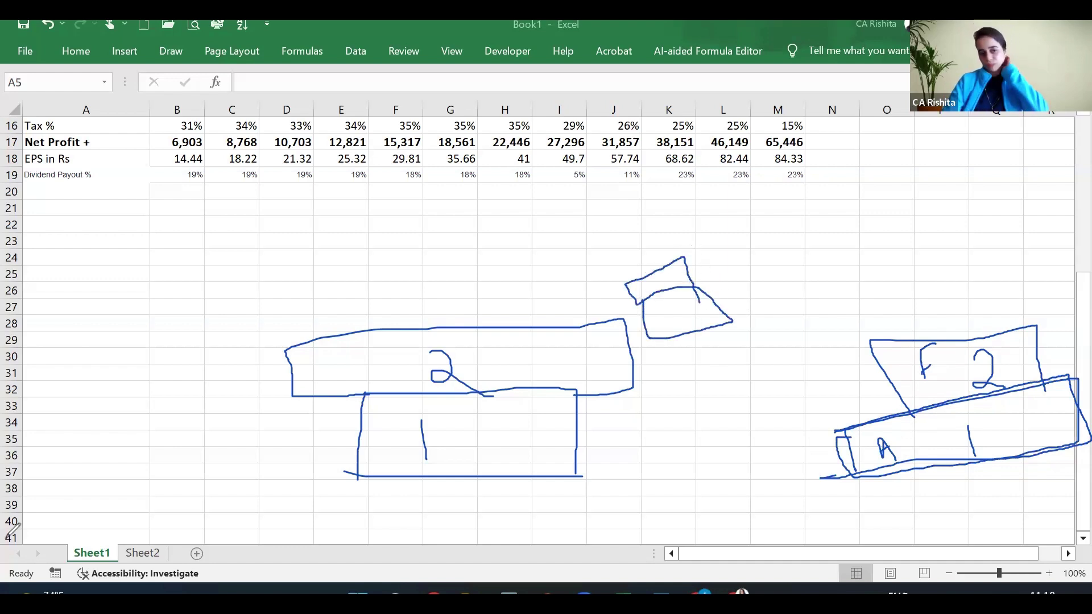
{"action": "left_click", "coordinate": [77, 395]}
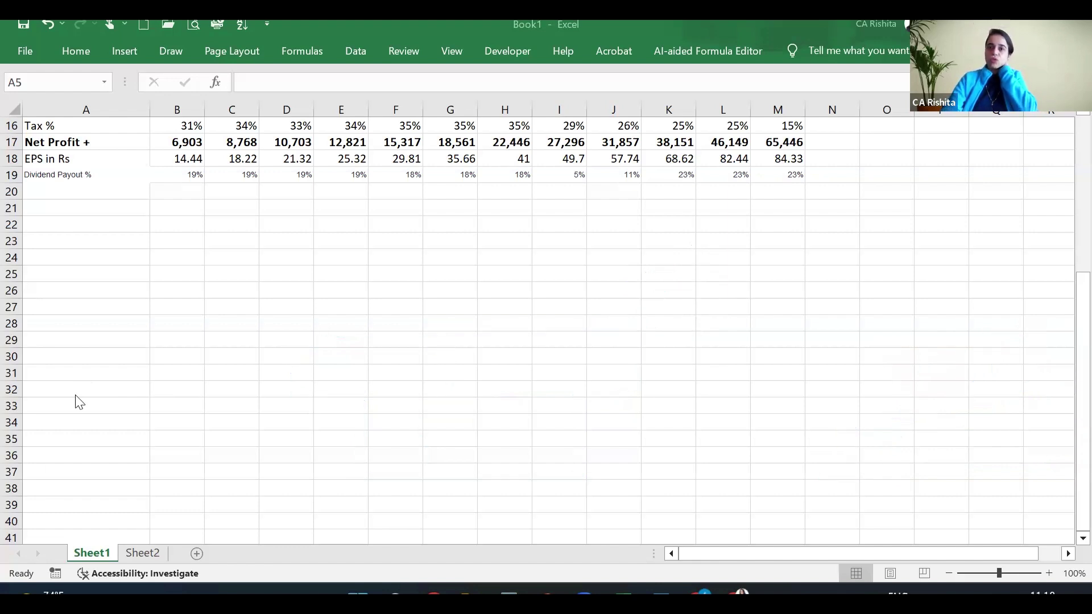
{"action": "scroll", "coordinate": [637, 269], "scroll_direction": "up", "scroll_amount": 5}
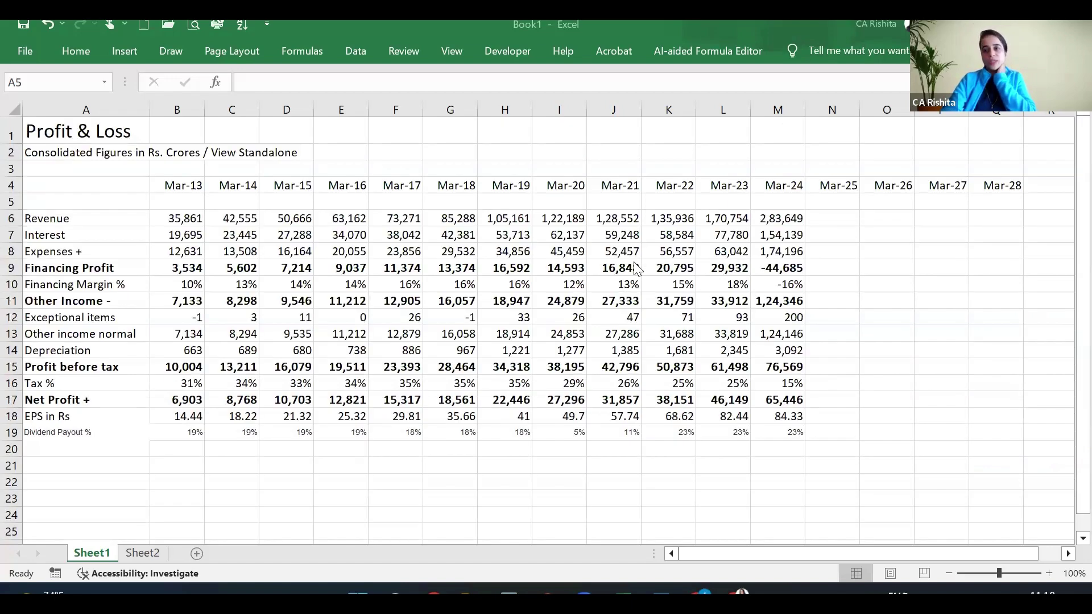
{"action": "left_click", "coordinate": [921, 197]}
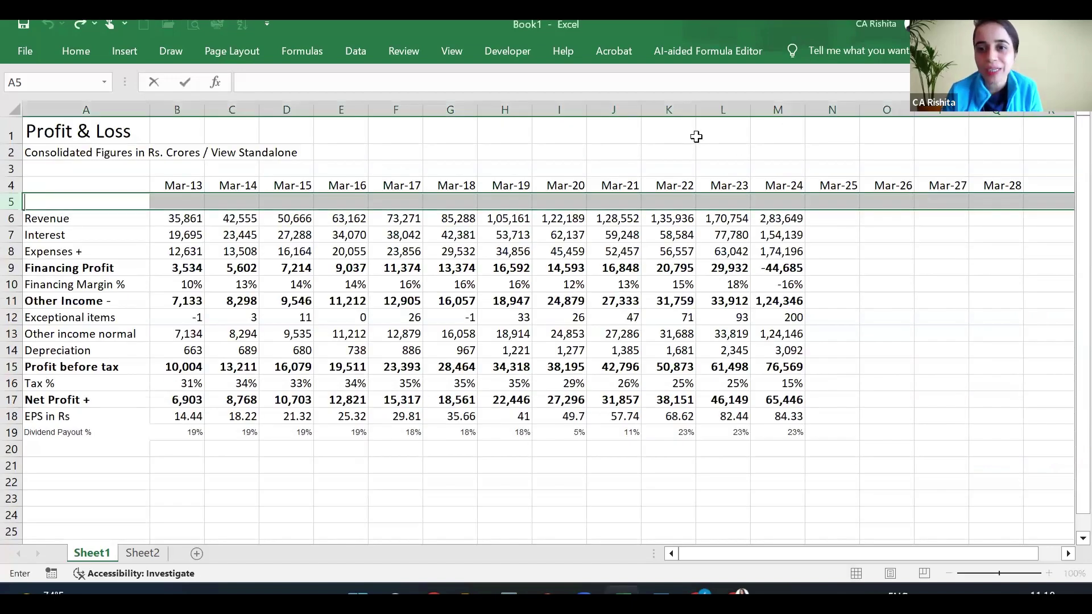
Delete the Mar-13 to Mar-19 columns (B:H) from the Profit & Loss on Sheet1
{"action": "left_click", "coordinate": [569, 110]}
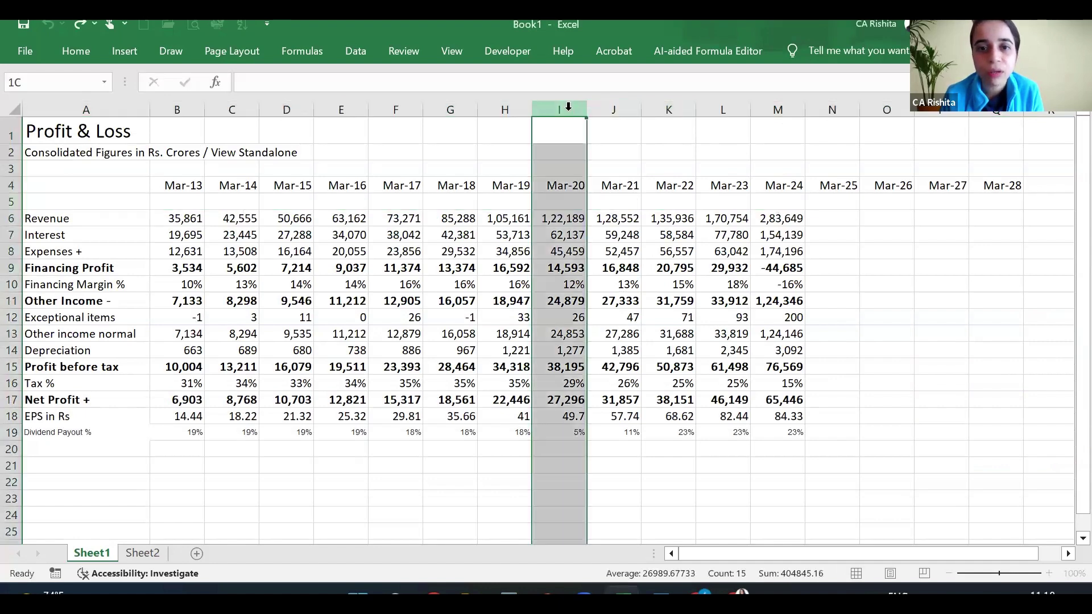
{"action": "left_click_drag", "start_coordinate": [505, 110], "coordinate": [178, 108]}
{"action": "key", "text": "ctrl+minus"}
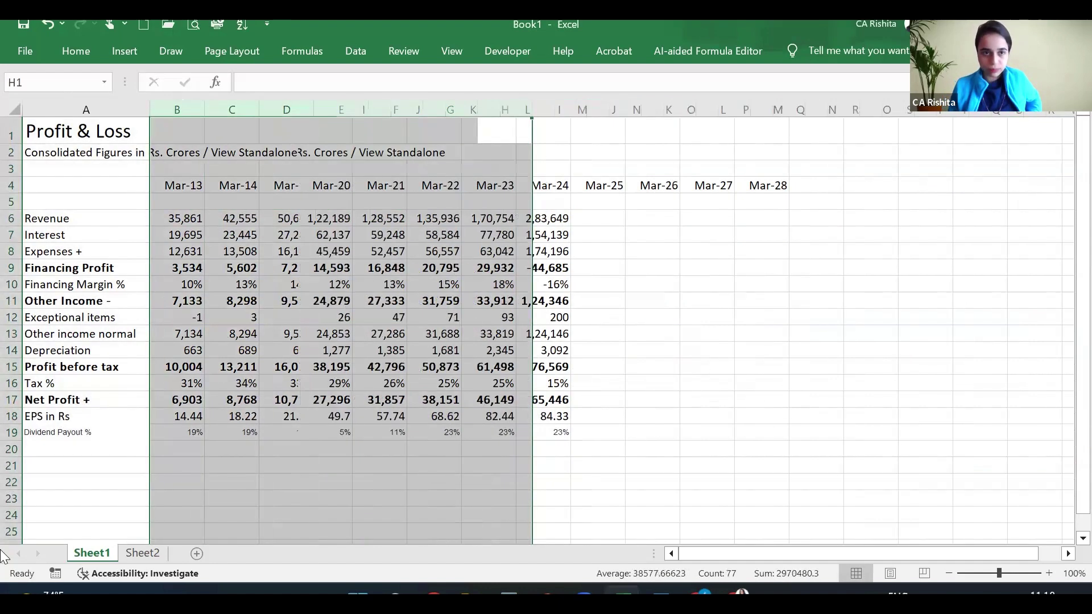
{"action": "left_click", "coordinate": [353, 272]}
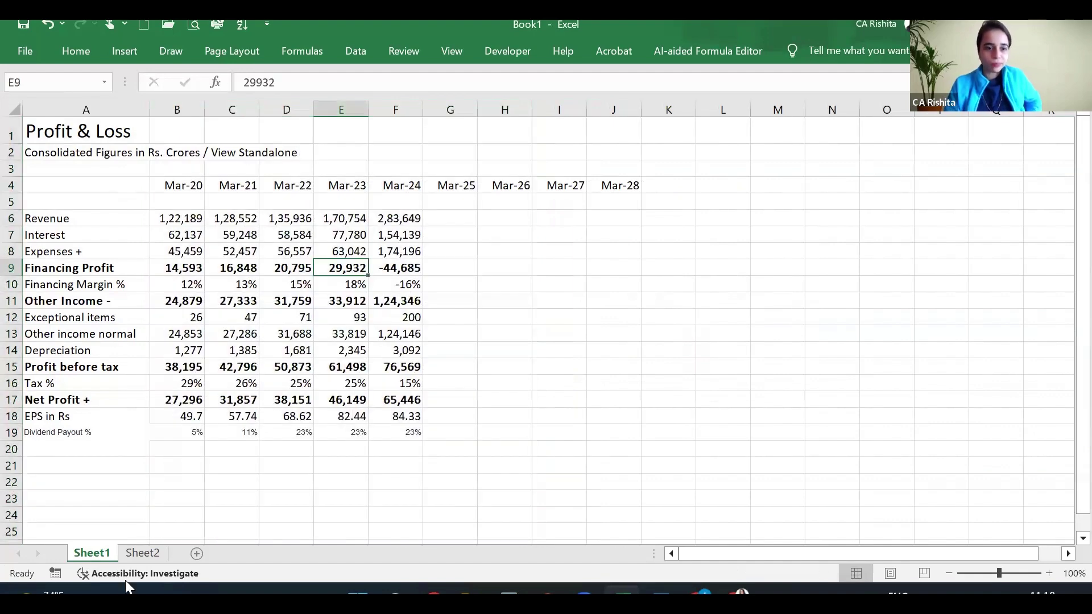
On Sheet2, delete the Mar-13 to Mar-19 columns of the Balance Sheet and fit the column widths to the remaining labels and figures
{"action": "key", "text": "ctrl+Page_Down"}
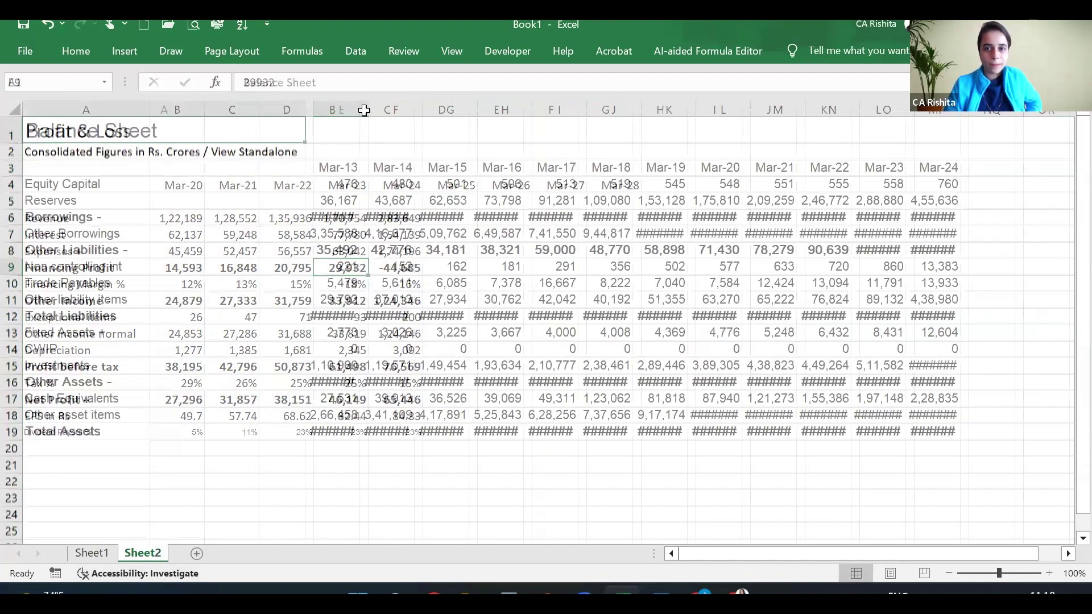
{"action": "left_click_drag", "start_coordinate": [337, 108], "coordinate": [624, 102]}
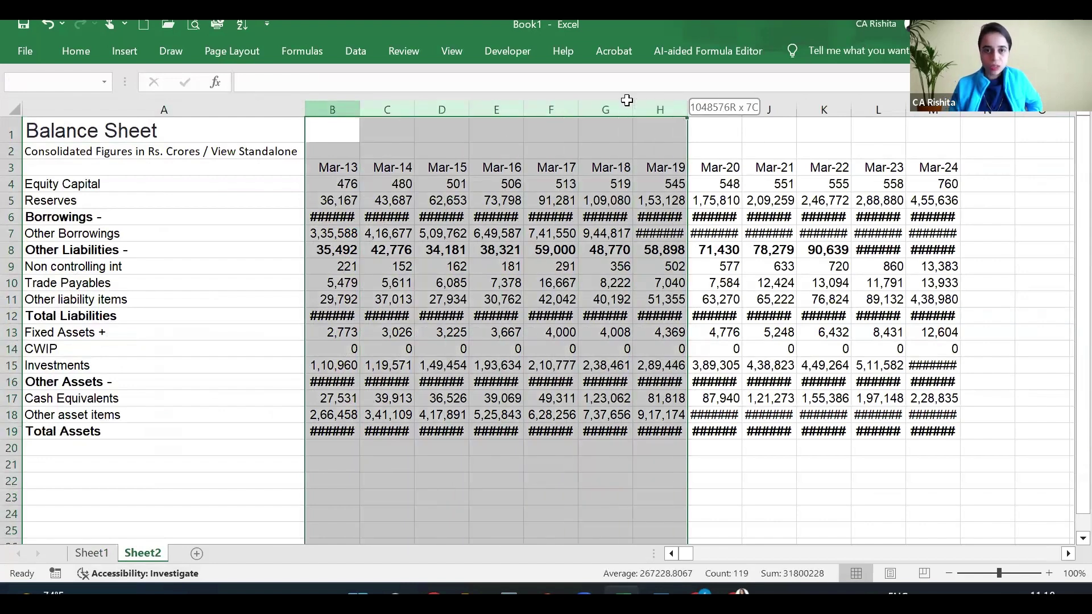
{"action": "key", "text": "ctrl+minus"}
{"action": "left_click_drag", "start_coordinate": [305, 109], "coordinate": [204, 110]}
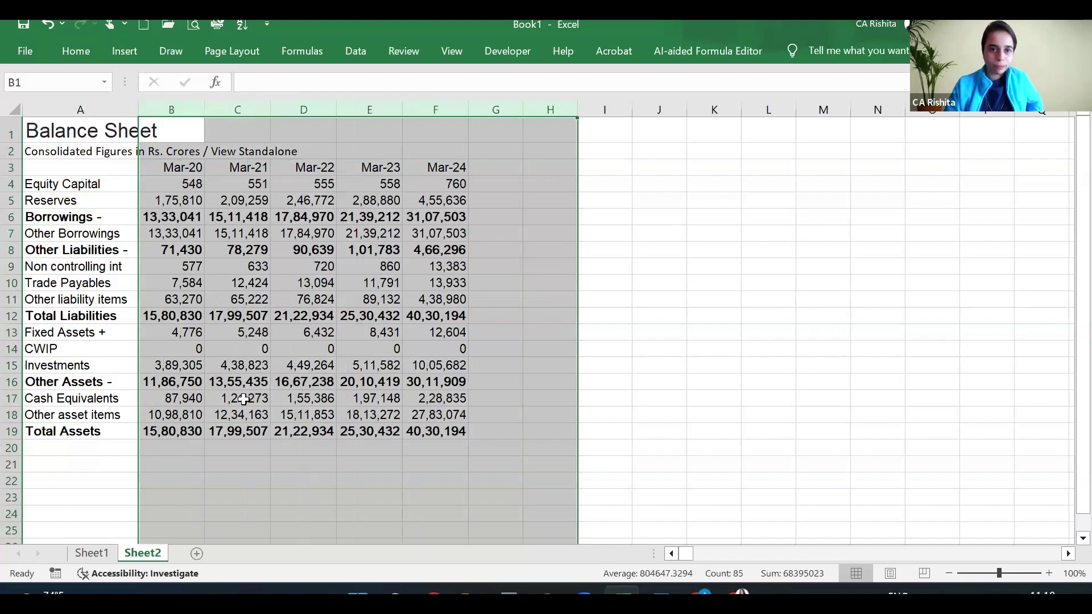
{"action": "left_click", "coordinate": [284, 335]}
Copy the Mar-25 to Mar-28 headers from Sheet1 into G3:J3 on Sheet2, after Mar-24
{"action": "left_click", "coordinate": [92, 553]}
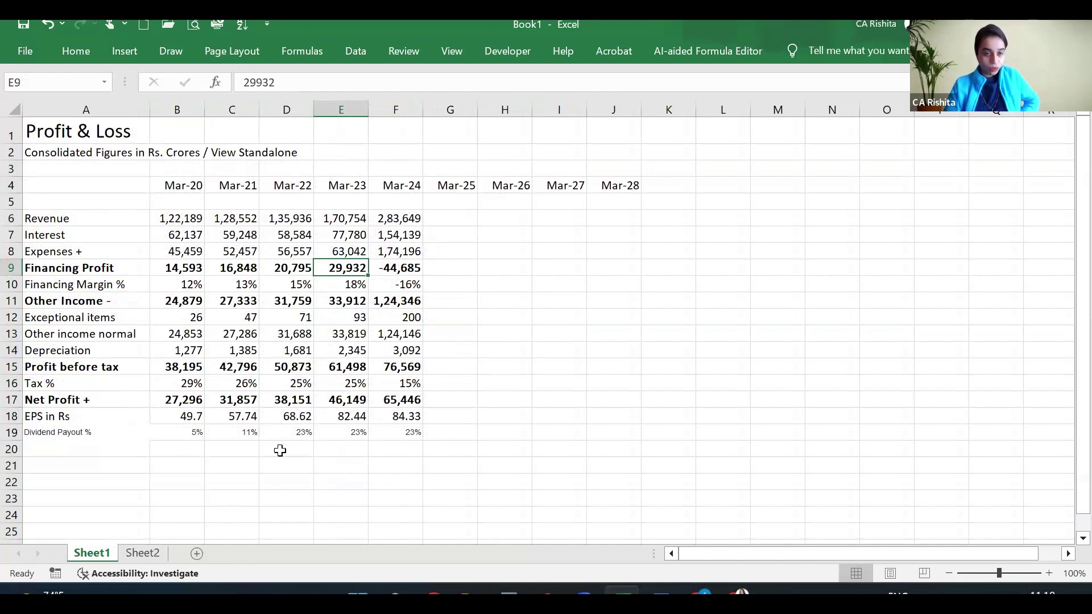
{"action": "left_click_drag", "start_coordinate": [452, 180], "coordinate": [620, 186]}
{"action": "key", "text": "ctrl+c"}
{"action": "left_click", "coordinate": [142, 553]}
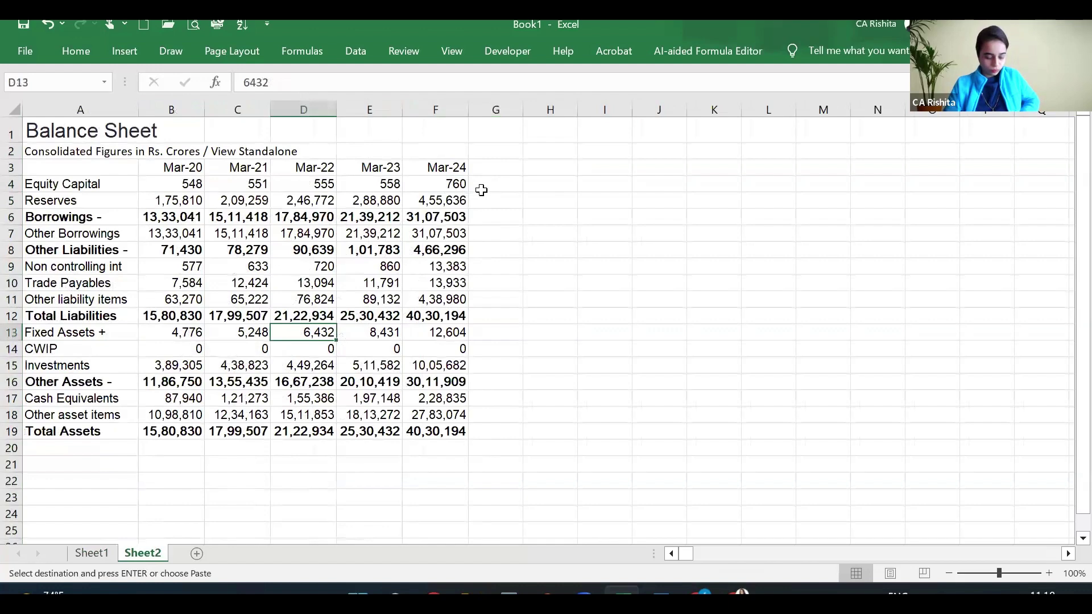
{"action": "left_click", "coordinate": [490, 167]}
{"action": "key", "text": "ctrl+v"}
{"action": "key", "text": "ctrl"}
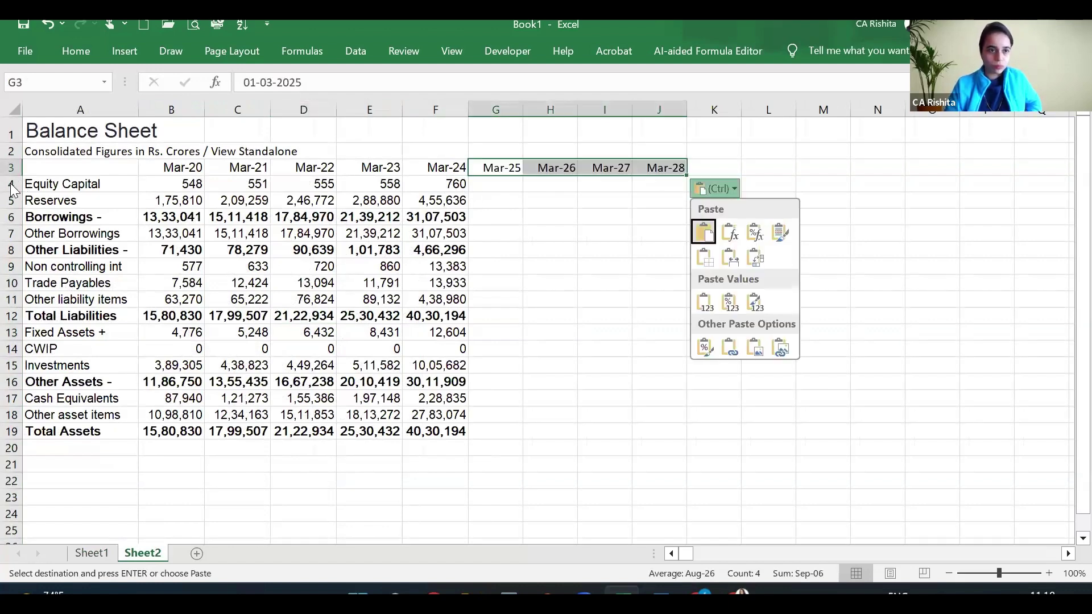
Insert a blank row above Equity Capital, directly beneath the year headers on Sheet2
{"action": "left_click", "coordinate": [11, 184]}
{"action": "right_click", "coordinate": [11, 184]}
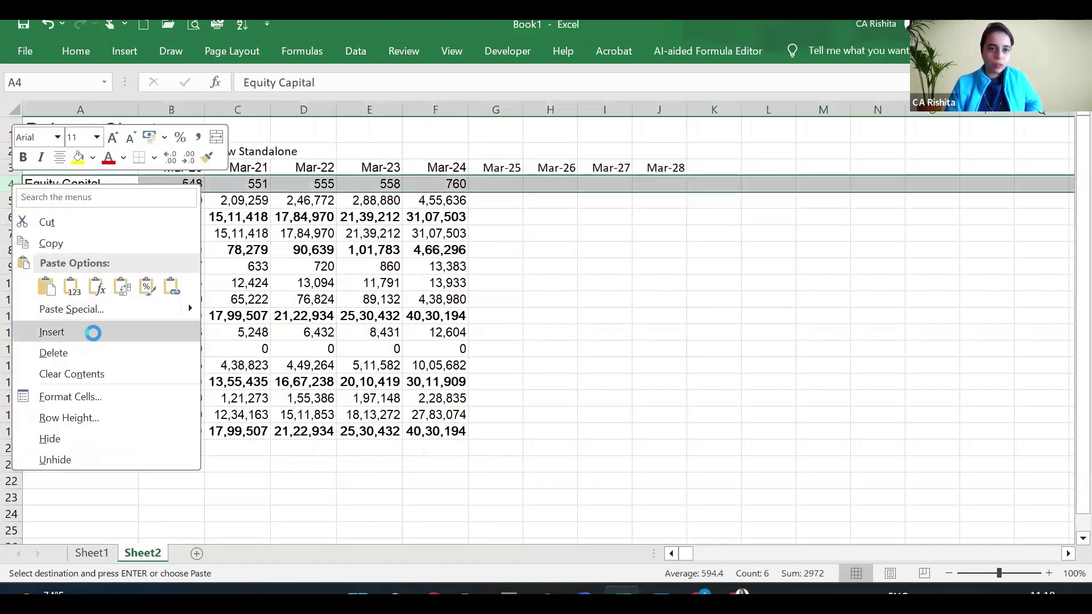
{"action": "left_click", "coordinate": [92, 331]}
{"action": "left_click", "coordinate": [194, 282]}
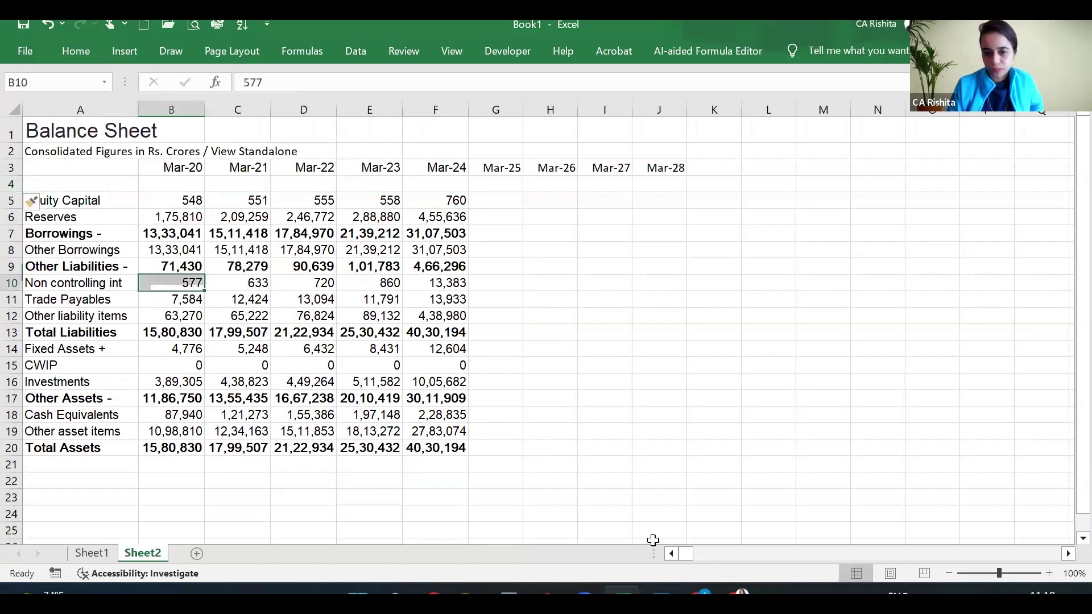
Switch to the Screener page in Chrome and examine HDFC Bank's Balance Sheet, including the Equity Capital and Reserves lines
{"action": "key", "text": "alt+Tab"}
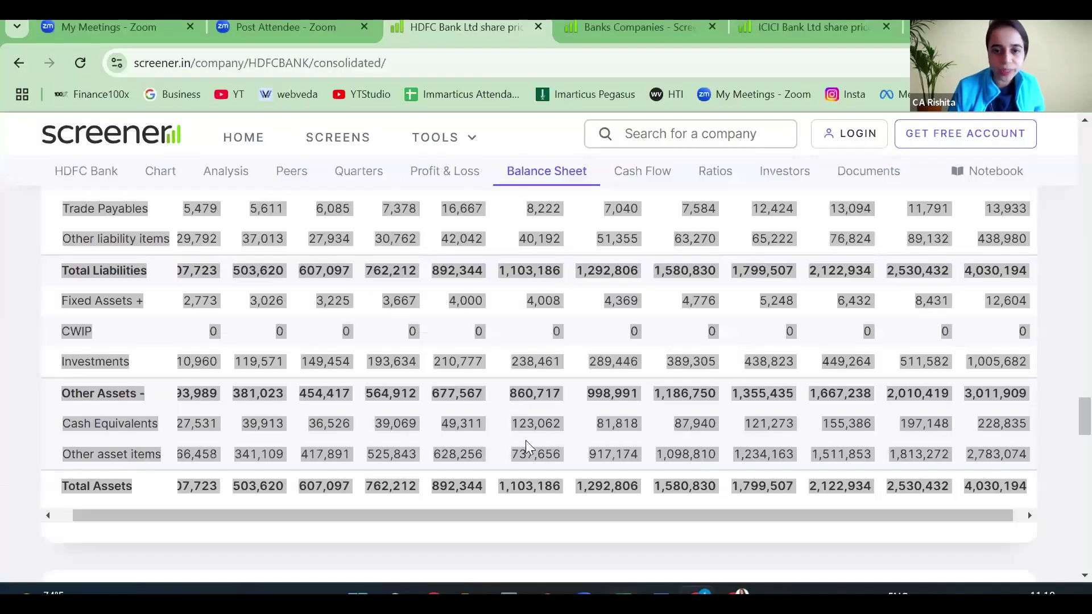
{"action": "left_click", "coordinate": [526, 441]}
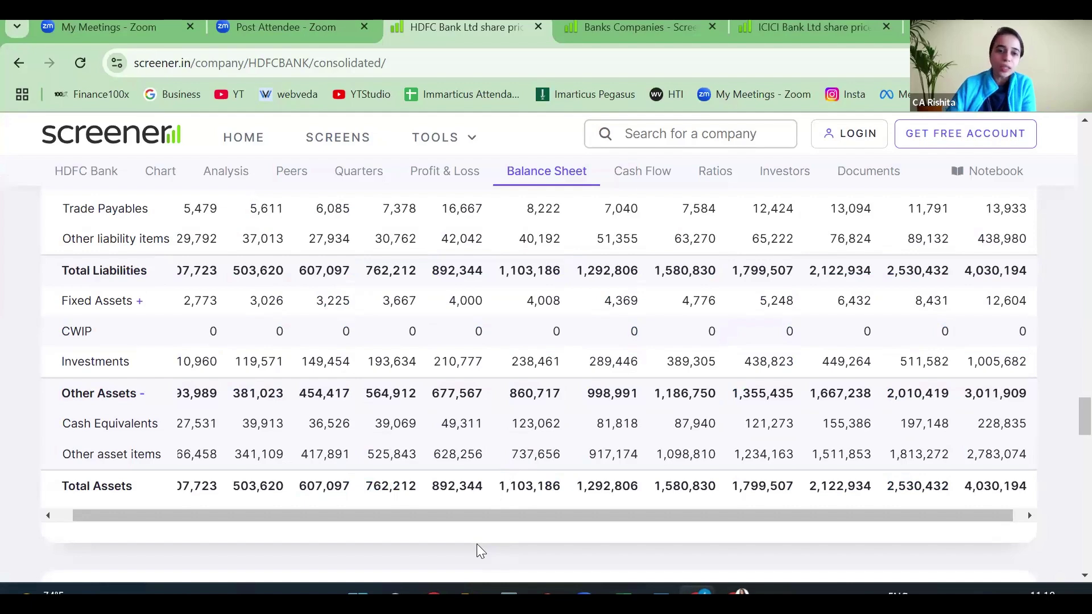
{"action": "scroll", "coordinate": [498, 376], "scroll_direction": "up", "scroll_amount": 6}
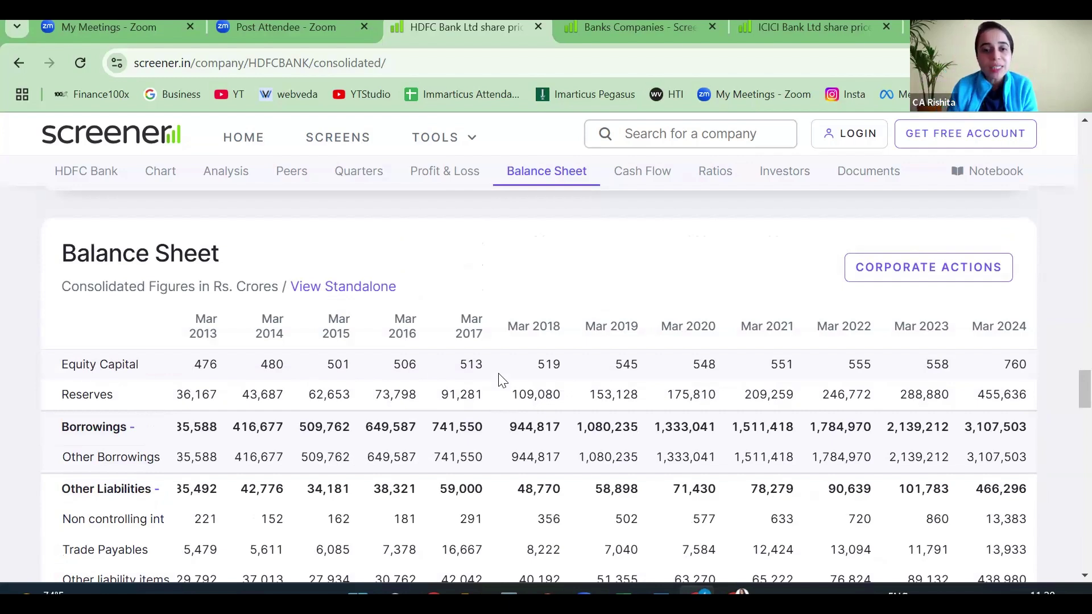
{"action": "left_click_drag", "start_coordinate": [445, 356], "coordinate": [686, 530]}
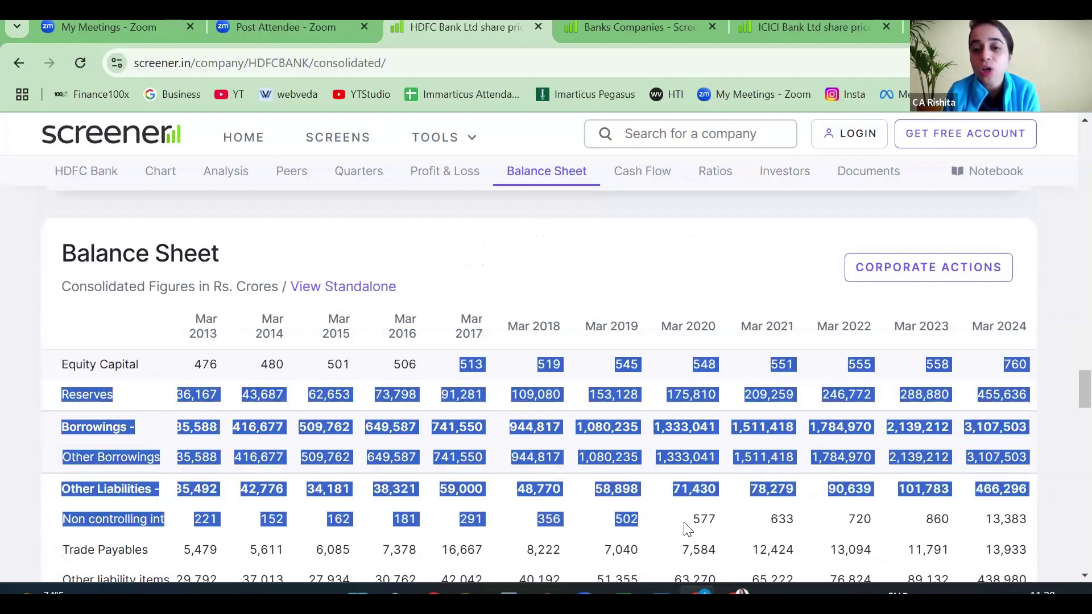
{"action": "left_click_drag", "start_coordinate": [523, 376], "coordinate": [649, 512]}
{"action": "left_click", "coordinate": [591, 401]}
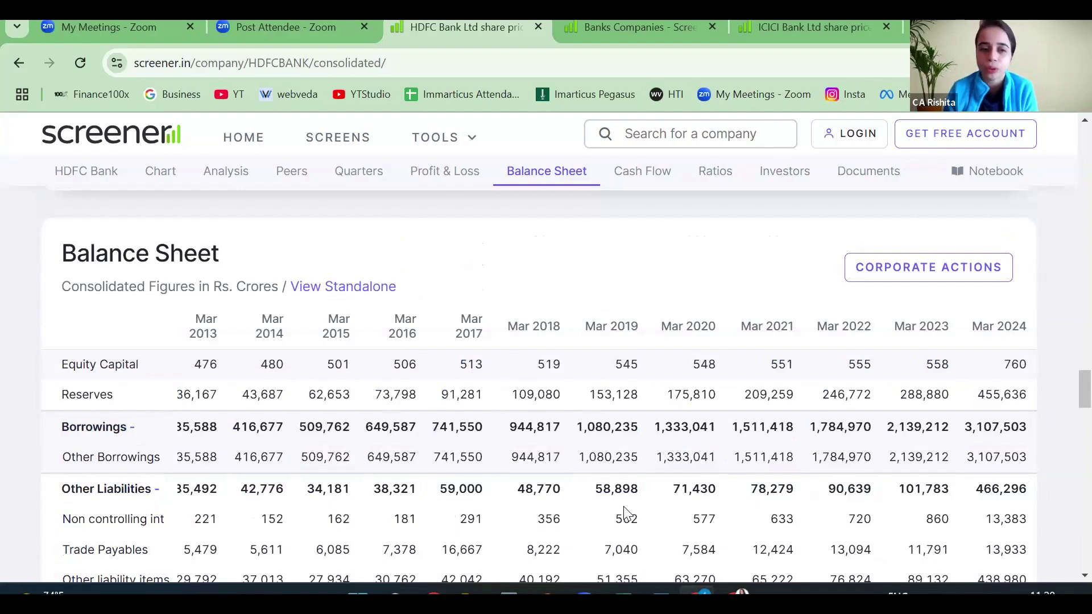
{"action": "scroll", "coordinate": [625, 514], "scroll_direction": "down", "scroll_amount": 1}
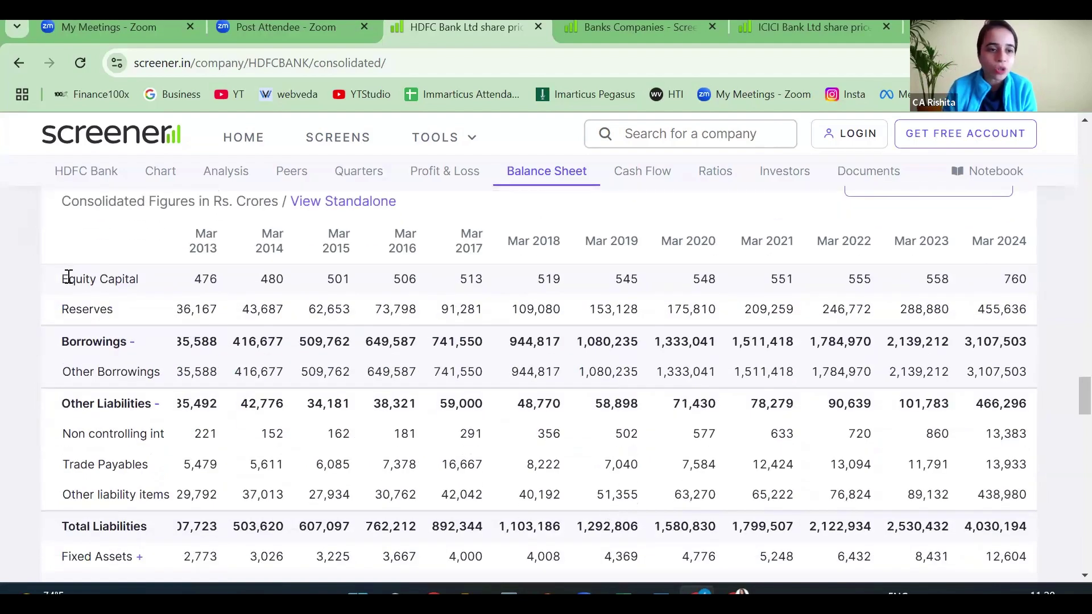
{"action": "left_click_drag", "start_coordinate": [97, 283], "coordinate": [141, 284]}
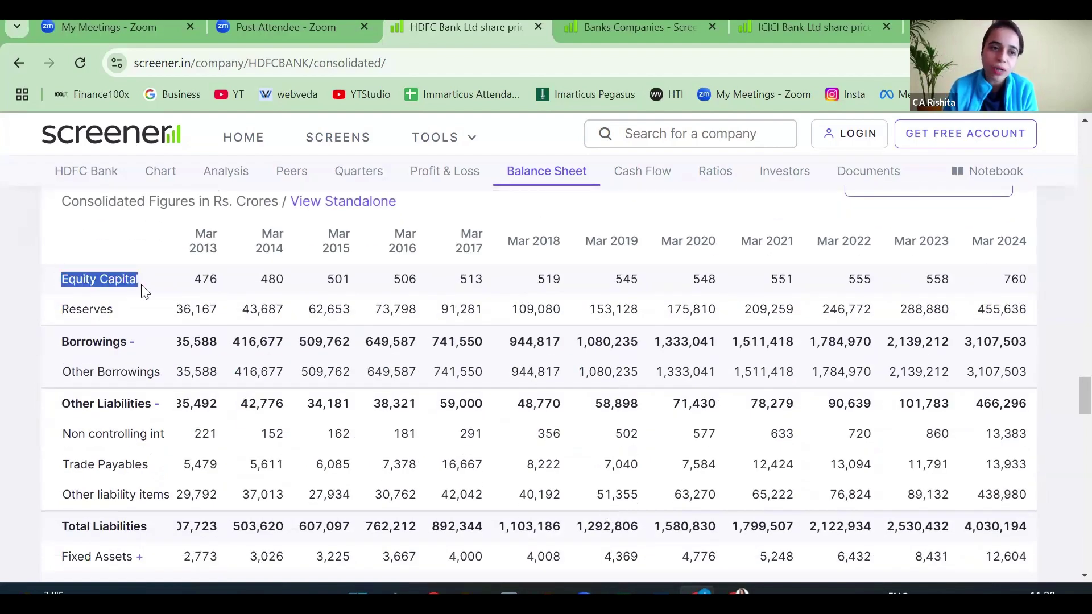
{"action": "left_click_drag", "start_coordinate": [59, 309], "coordinate": [114, 310]}
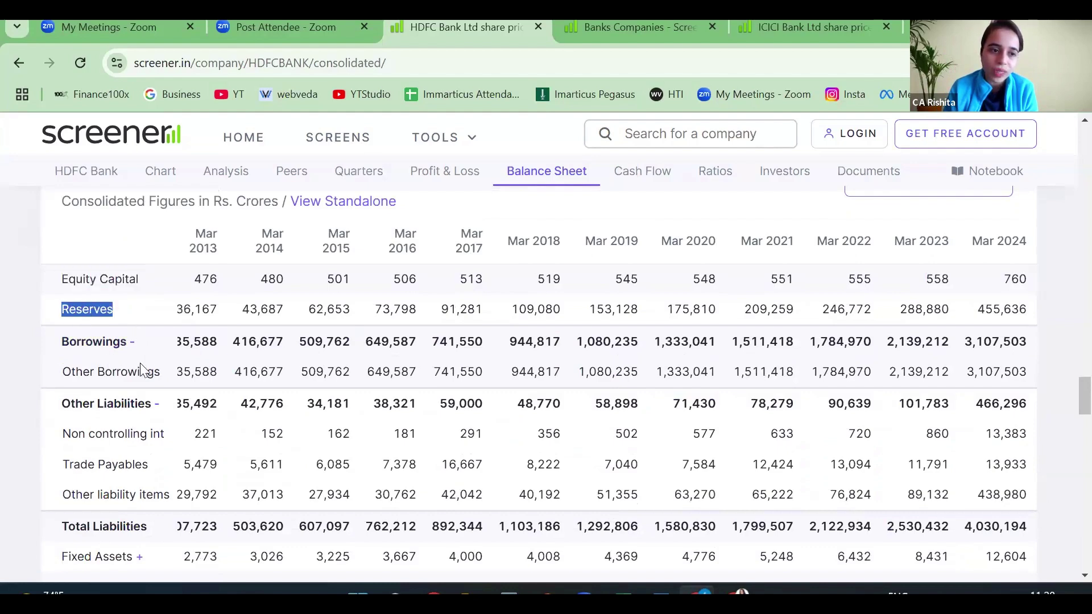
Switch back to Excel and fill the whole Total Liabilities and Total Assets rows with light gold
{"action": "key", "text": "alt+Tab"}
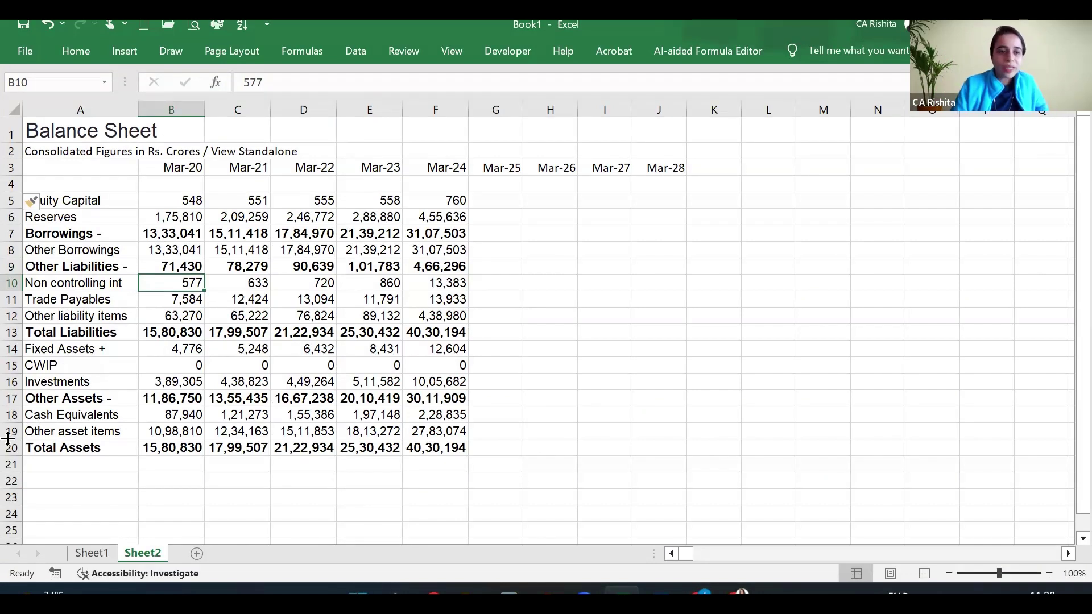
{"action": "left_click", "coordinate": [10, 332]}
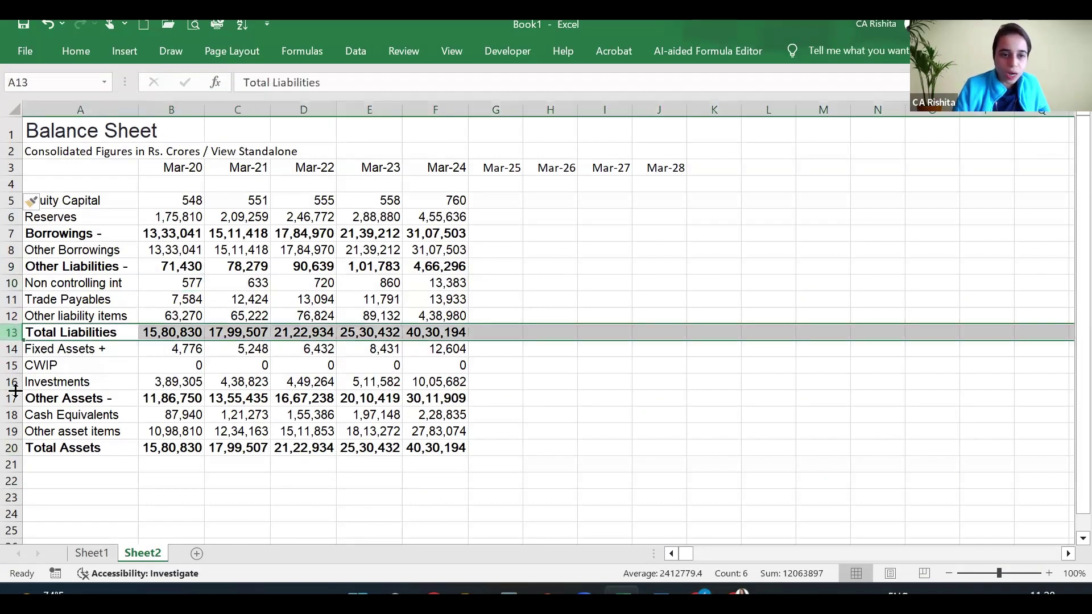
{"action": "left_click", "coordinate": [11, 447], "text": "ctrl"}
{"action": "left_click", "coordinate": [71, 51]}
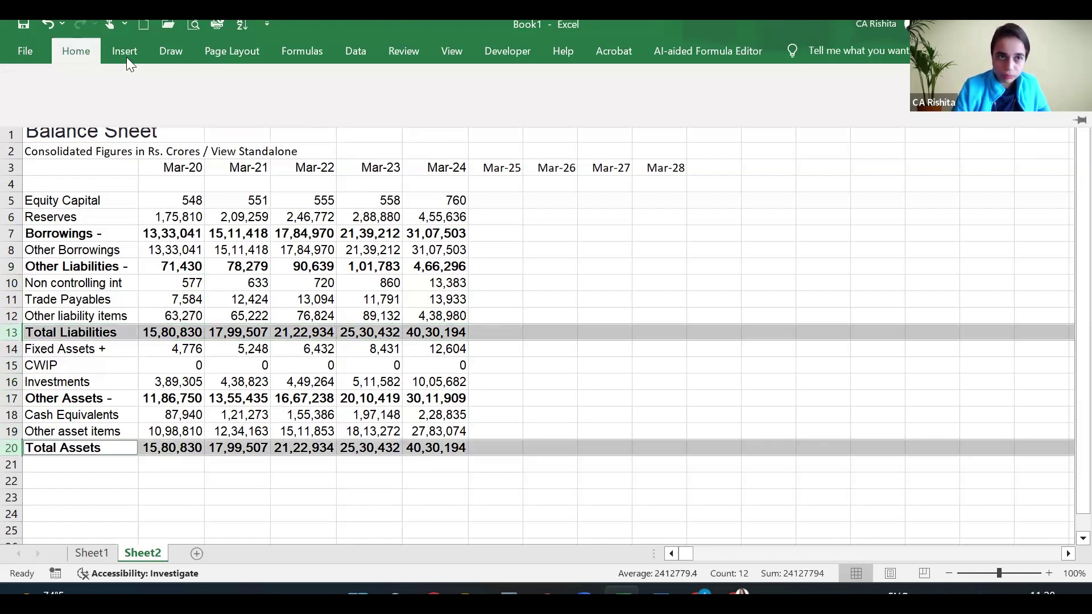
{"action": "left_click", "coordinate": [222, 109]}
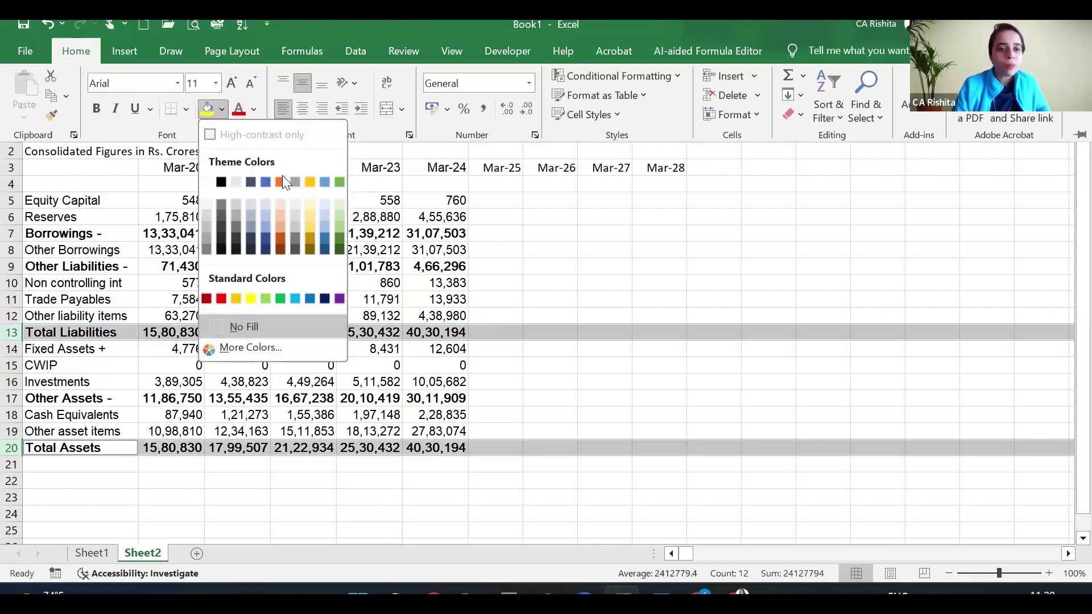
{"action": "left_click", "coordinate": [313, 216]}
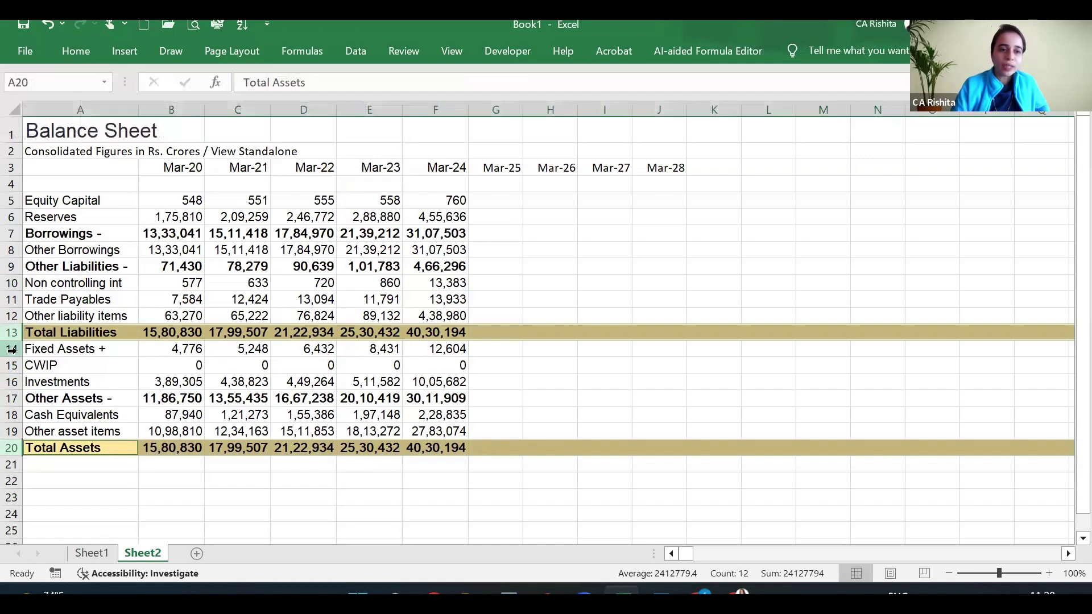
Insert a blank row above Fixed Assets to separate the assets from Total Liabilities
{"action": "mouse_move", "coordinate": [12, 358]}
{"action": "left_mouse_down"}
{"action": "mouse_move", "coordinate": [17, 379]}
{"action": "mouse_move", "coordinate": [20, 362]}
{"action": "left_mouse_up"}
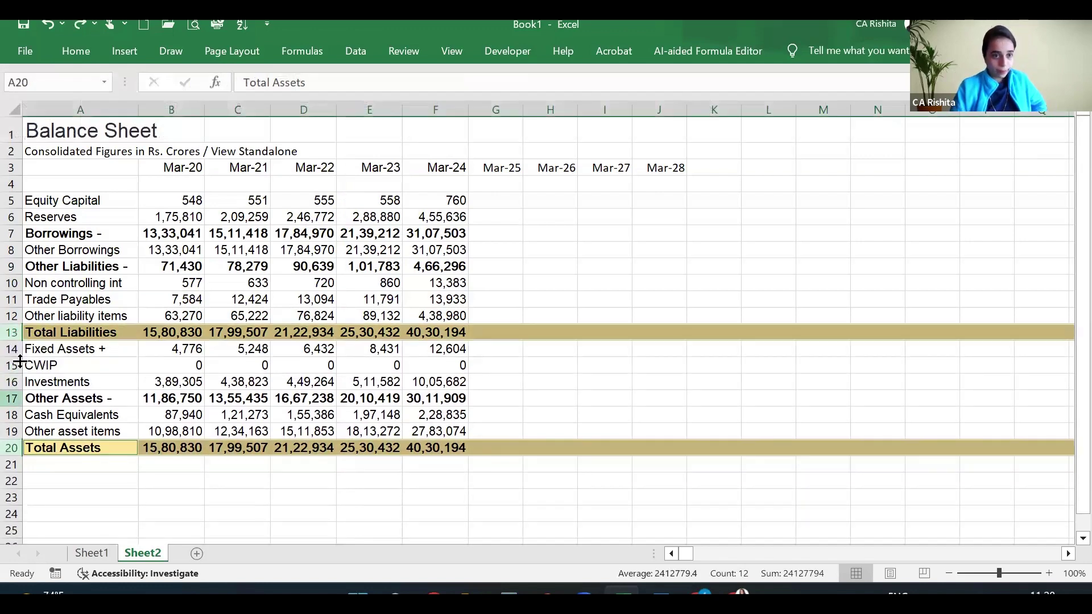
{"action": "right_click", "coordinate": [12, 350]}
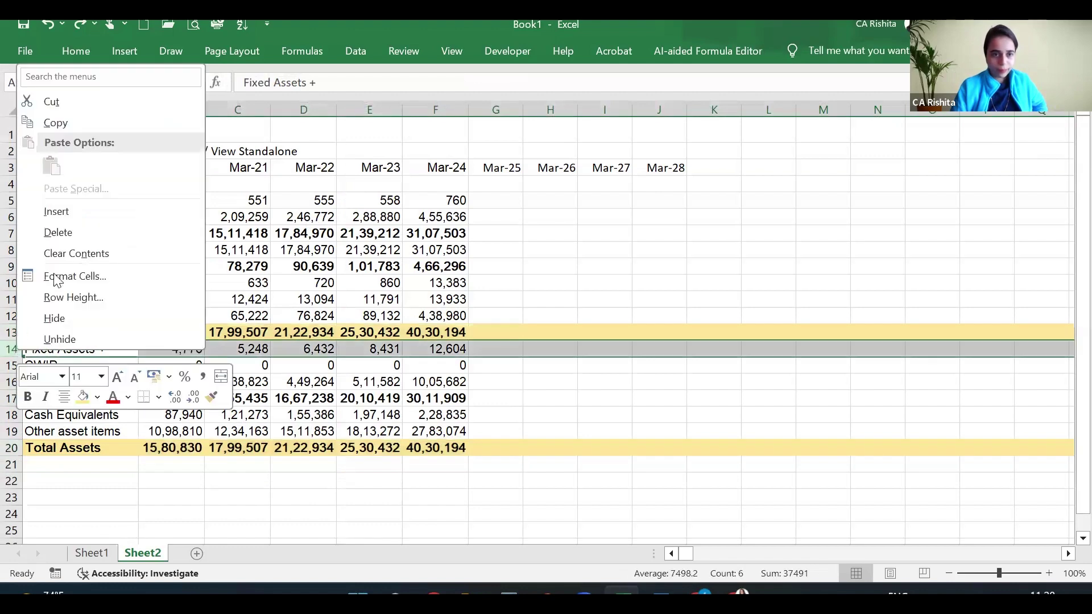
{"action": "left_click", "coordinate": [79, 212]}
{"action": "left_click", "coordinate": [199, 399]}
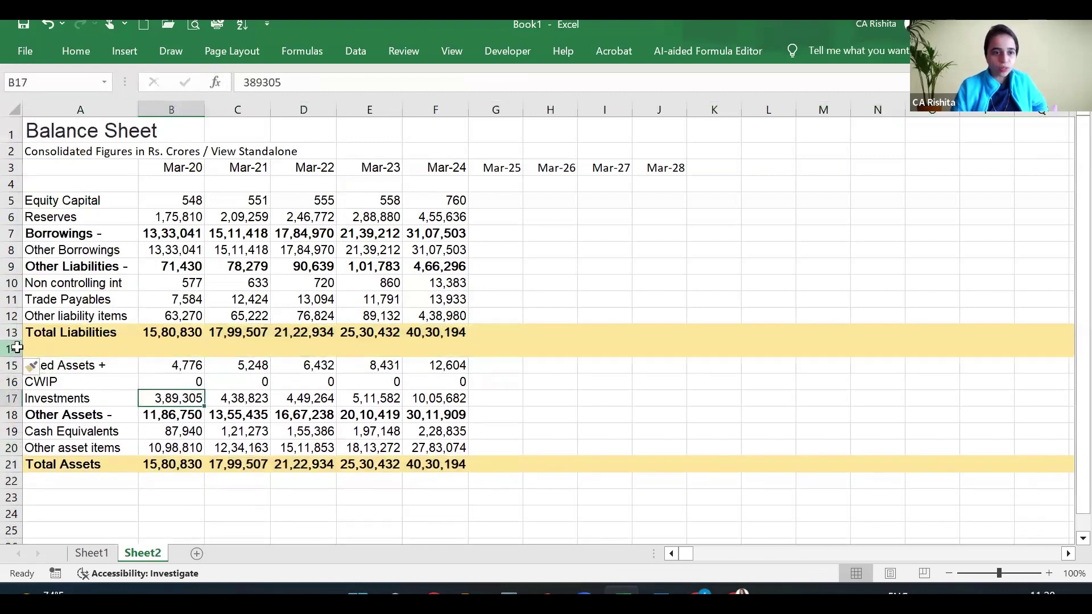
Remove the fill colour from the blank row 14 beneath Total Liabilities
{"action": "left_click", "coordinate": [17, 348]}
{"action": "left_click", "coordinate": [80, 51]}
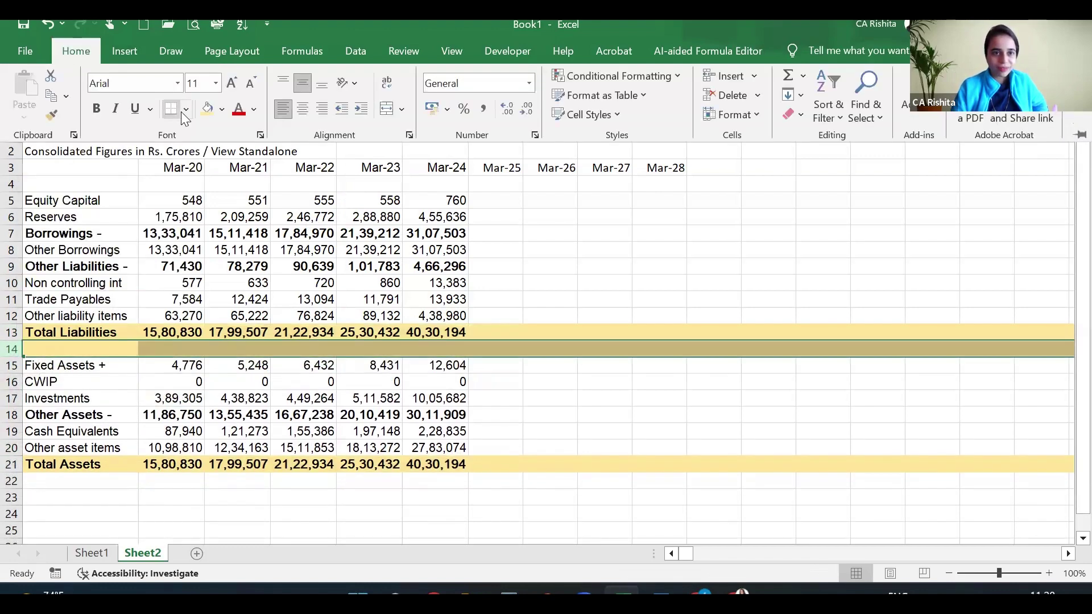
{"action": "left_click", "coordinate": [222, 109]}
{"action": "left_click", "coordinate": [226, 382]}
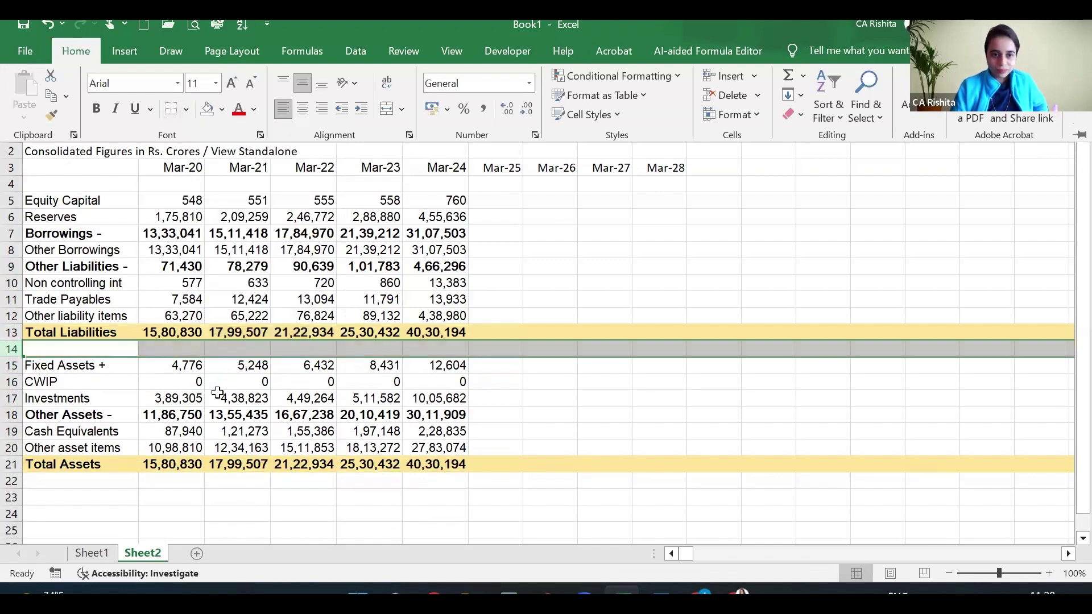
{"action": "left_click", "coordinate": [236, 413]}
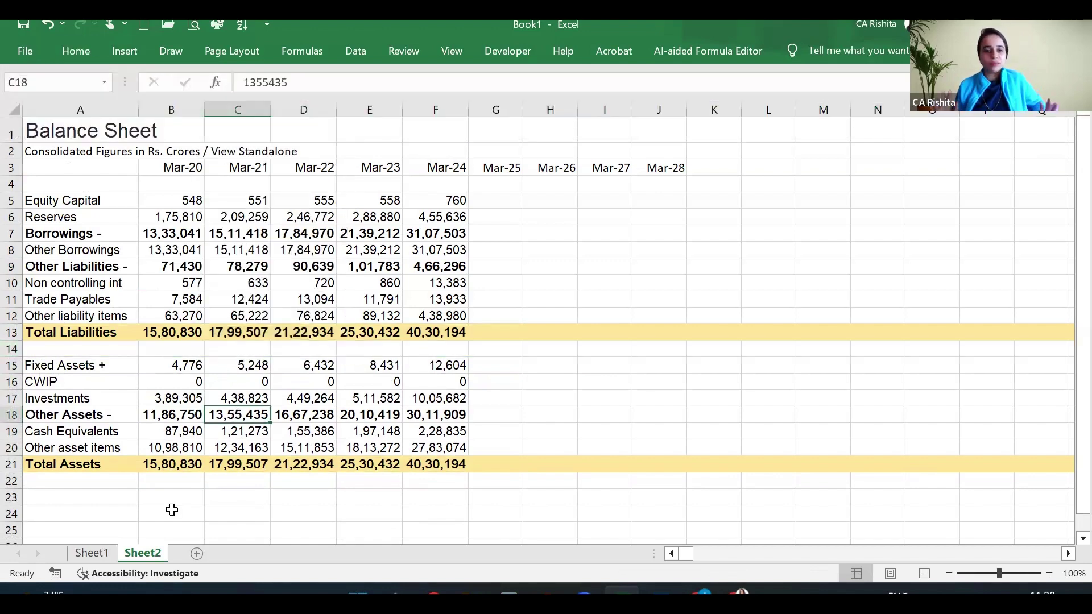
{"action": "key", "text": "Right"}
{"action": "key", "text": "Right"}
{"action": "key", "text": "Right"}
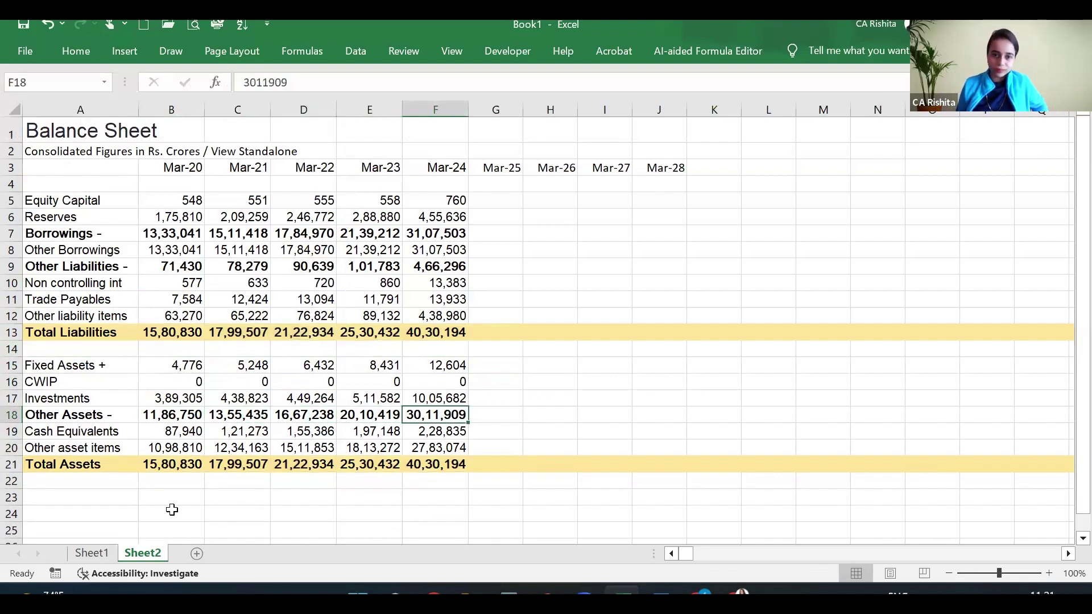
{"action": "key", "text": "Down"}
{"action": "key", "text": "Down"}
{"action": "key", "text": "Up"}
{"action": "key", "text": "Up"}
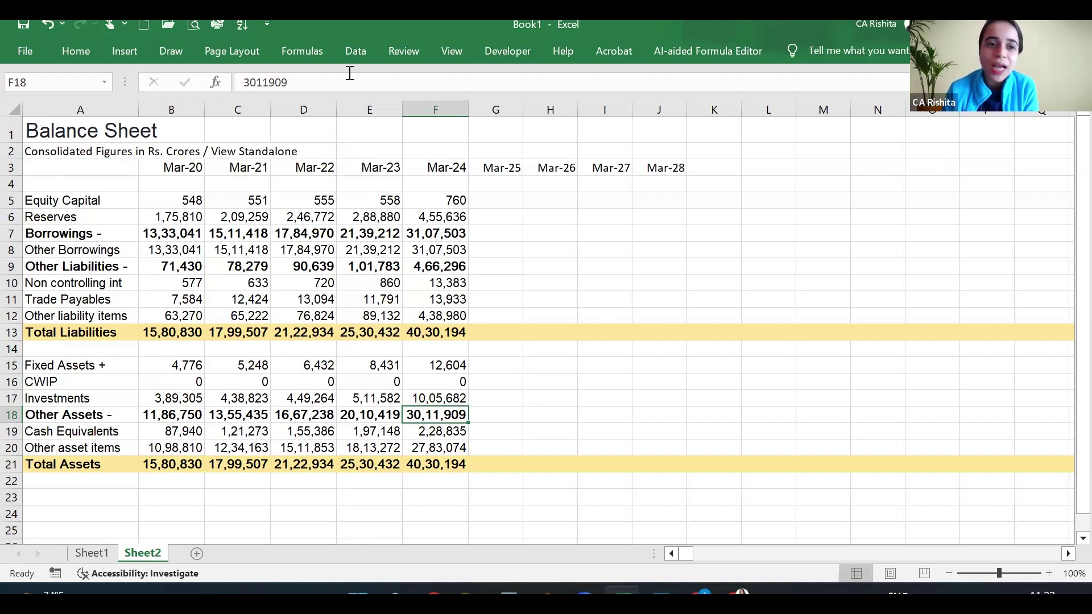
Review the liabilities block B5:J12 alongside the Screener Balance Sheet in Chrome, and look over the Profit & Loss on Sheet1 in Excel
{"action": "left_click_drag", "start_coordinate": [173, 200], "coordinate": [658, 310]}
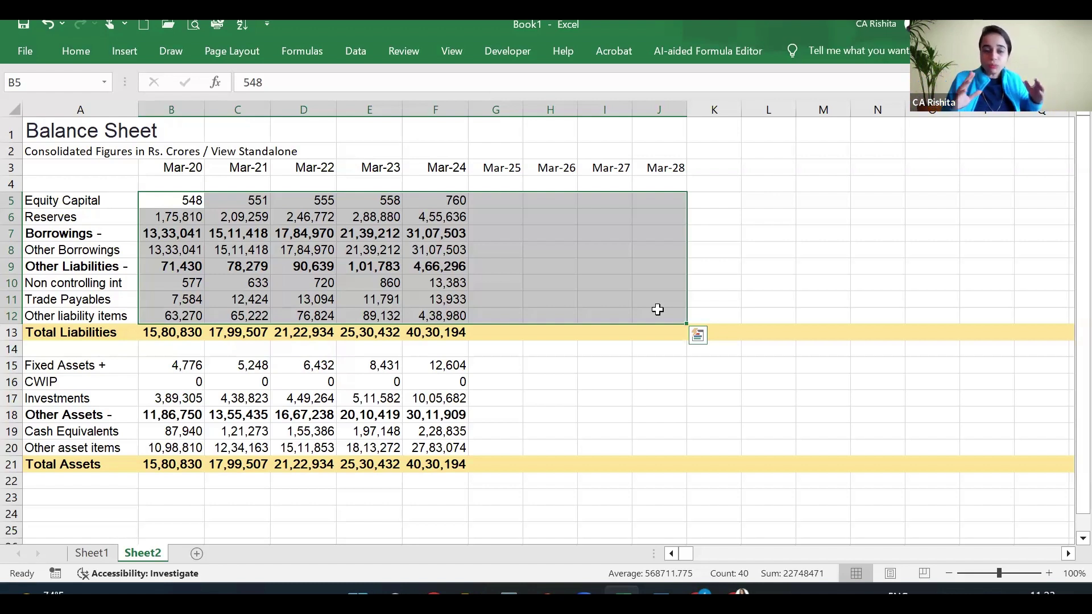
{"action": "key", "text": "alt+Tab"}
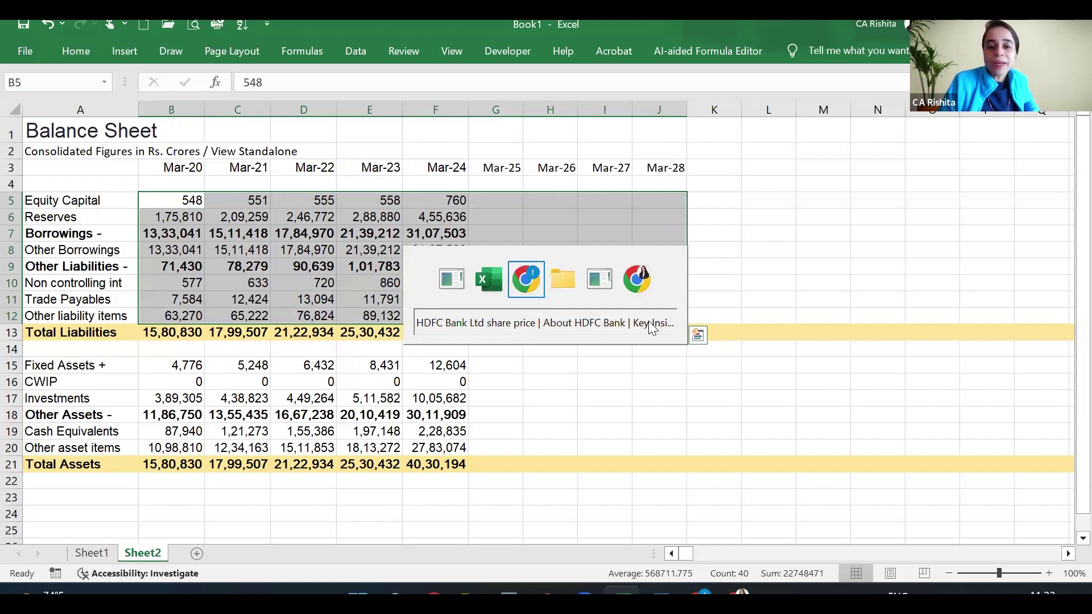
{"action": "scroll", "coordinate": [283, 340], "scroll_direction": "down", "scroll_amount": 2}
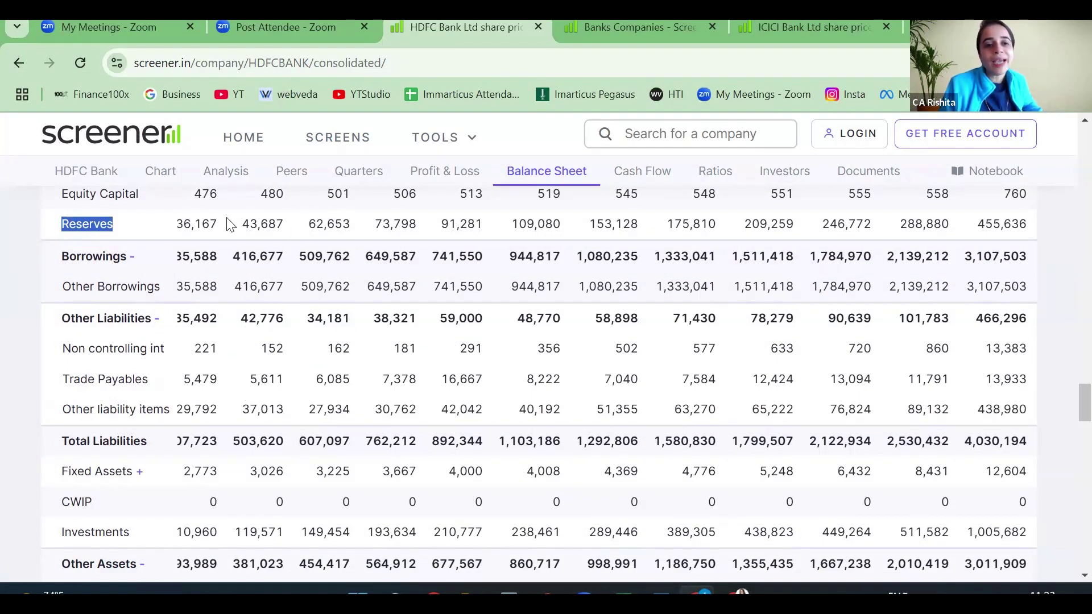
{"action": "left_click_drag", "start_coordinate": [231, 225], "coordinate": [732, 535]}
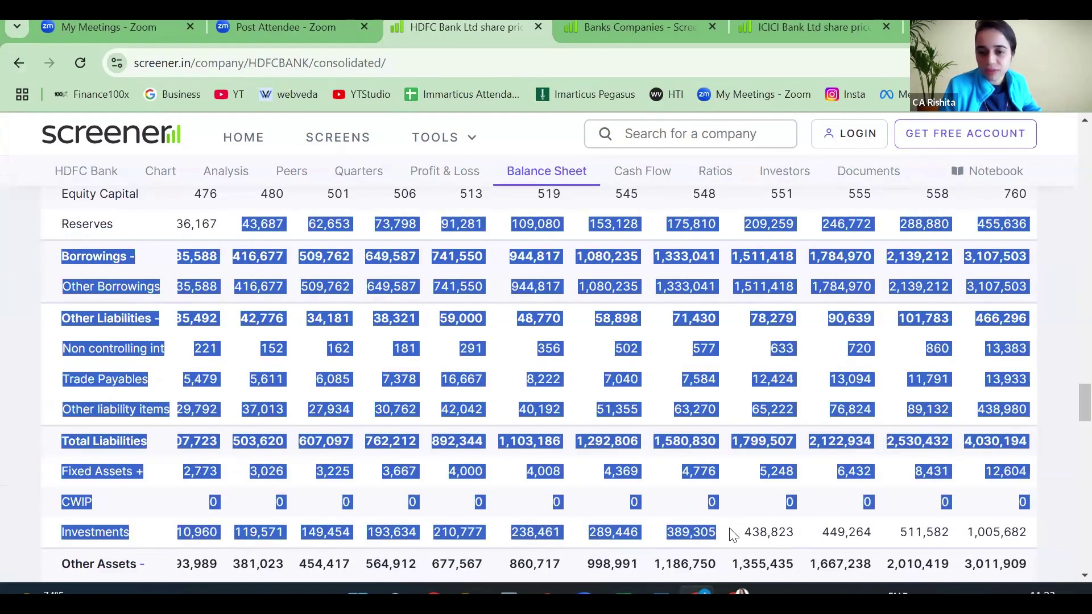
{"action": "key", "text": "alt+Tab"}
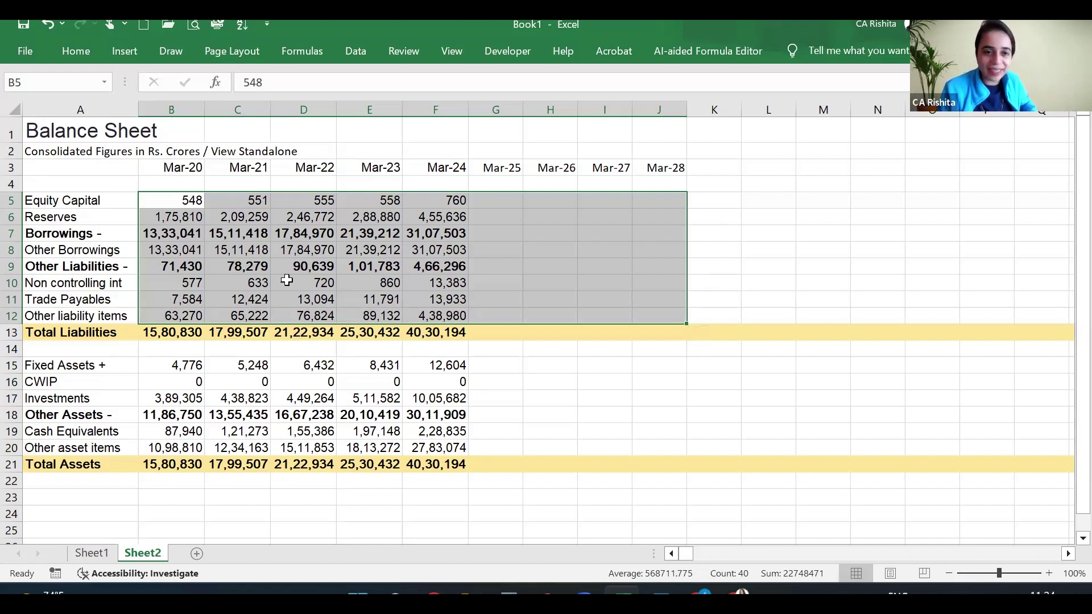
{"action": "left_click", "coordinate": [171, 364]}
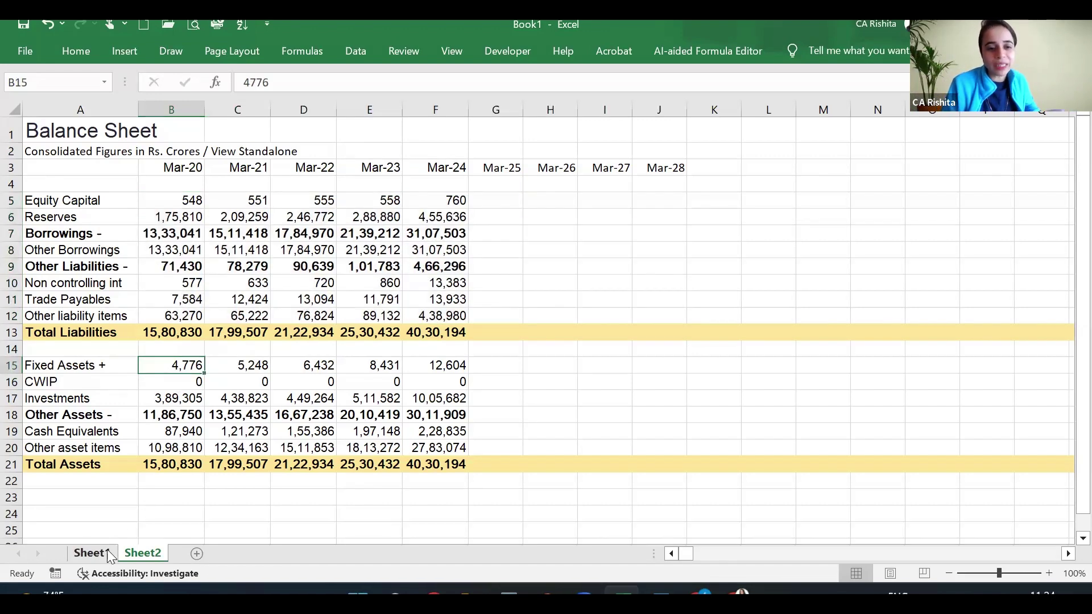
{"action": "left_click", "coordinate": [92, 553]}
{"action": "left_click", "coordinate": [377, 334]}
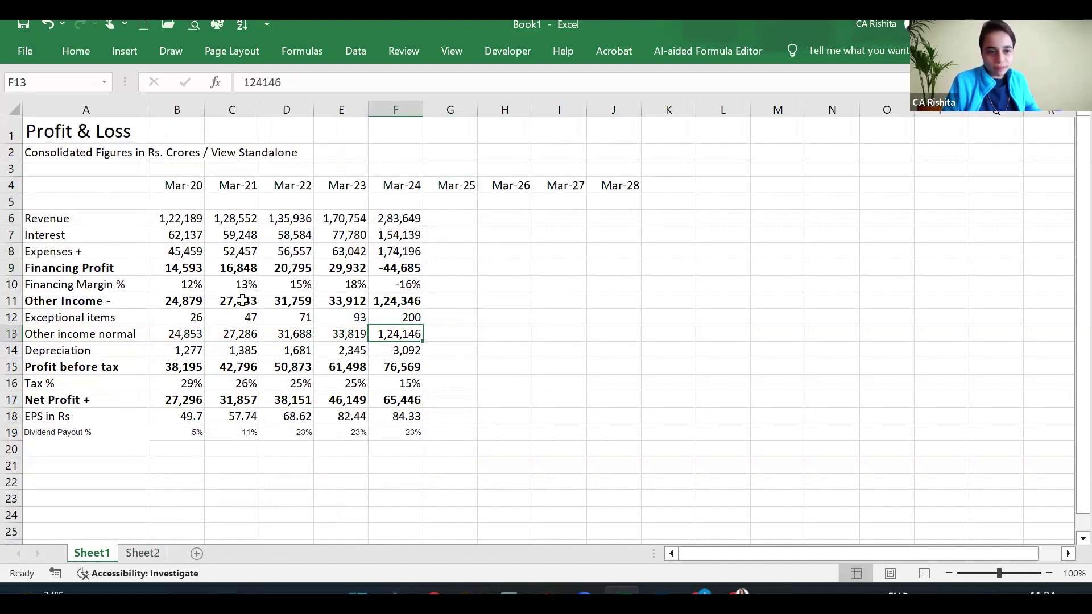
On Sheet2, check the Mar-20 and Mar-21 sums of the items under Other Liabilities, and clear the Other Liabilities figures in B9:G9
{"action": "left_click", "coordinate": [146, 549]}
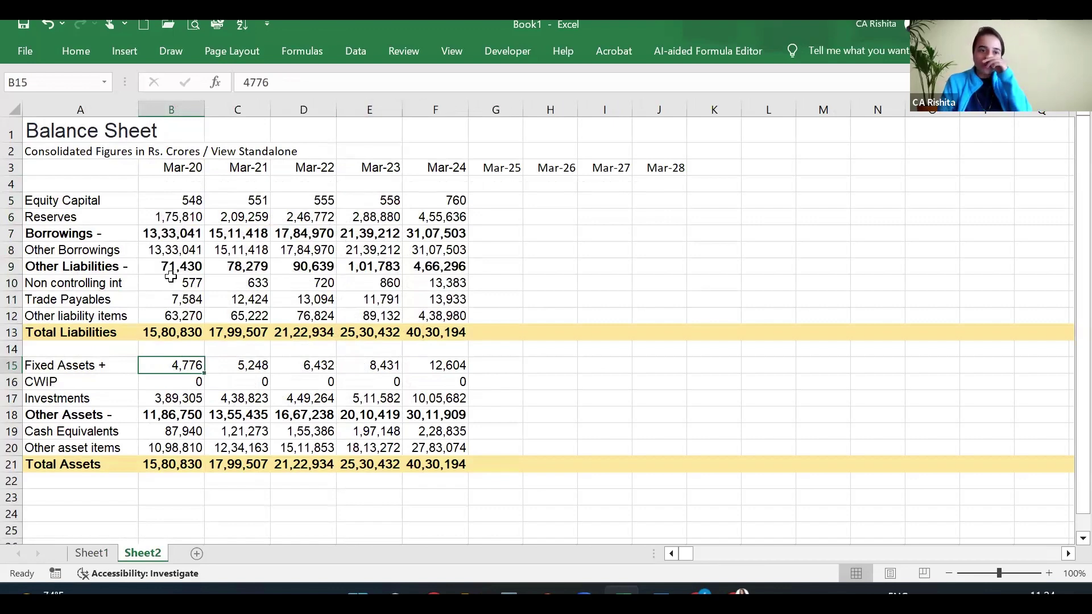
{"action": "left_click_drag", "start_coordinate": [171, 283], "coordinate": [171, 316]}
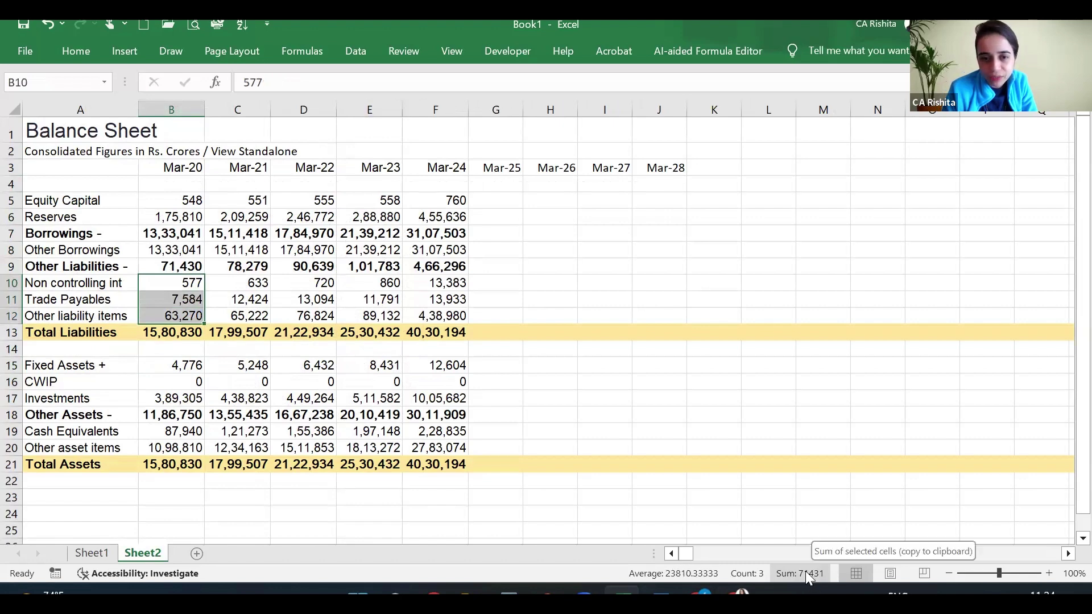
{"action": "left_click", "coordinate": [193, 266]}
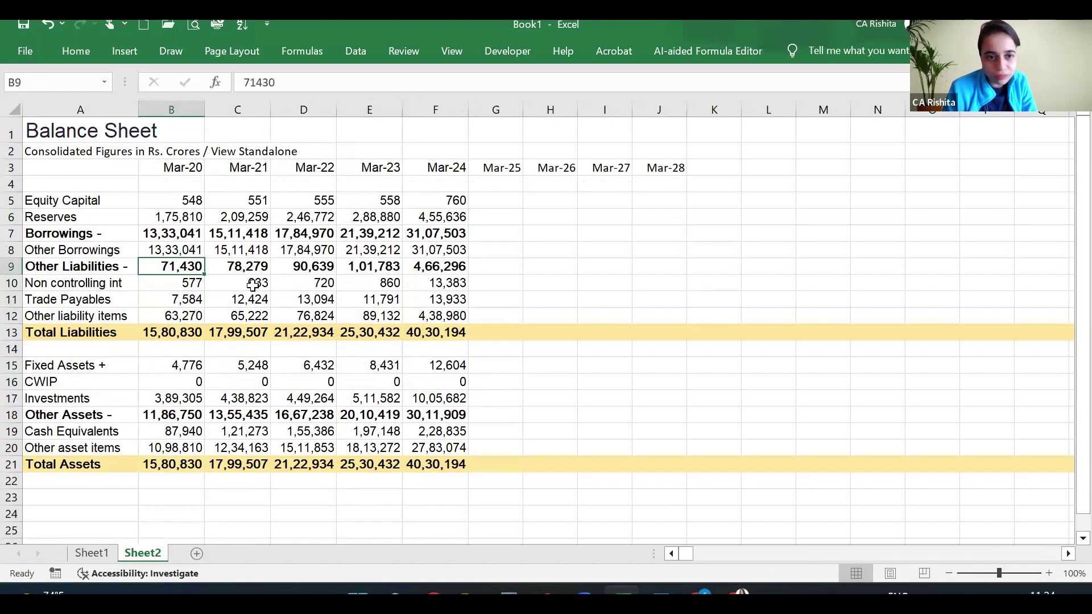
{"action": "left_click_drag", "start_coordinate": [253, 282], "coordinate": [249, 316]}
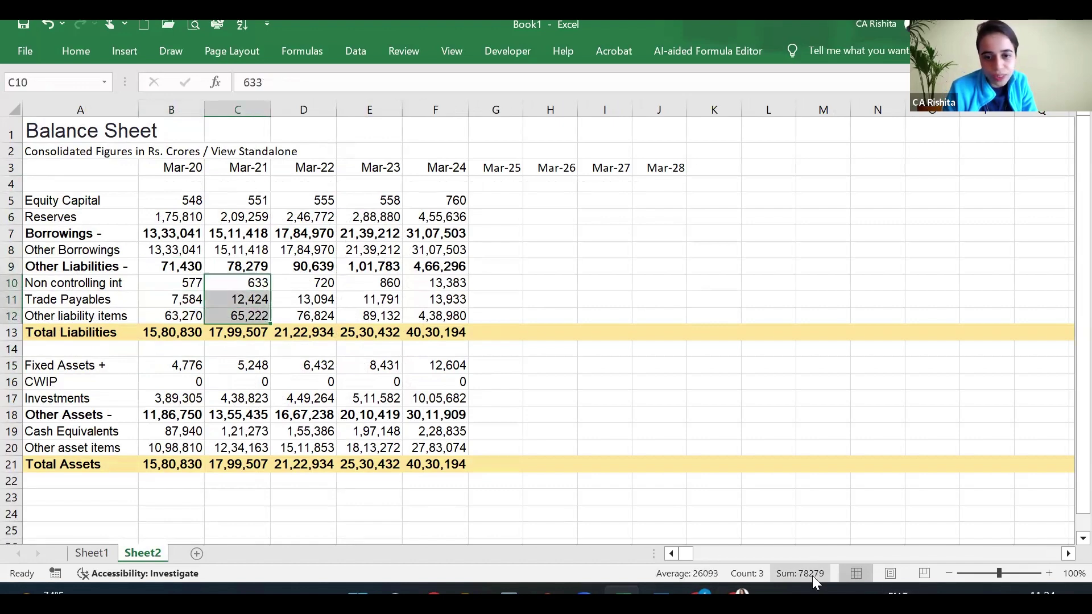
{"action": "left_click_drag", "start_coordinate": [191, 265], "coordinate": [493, 264]}
{"action": "key", "text": "Delete"}
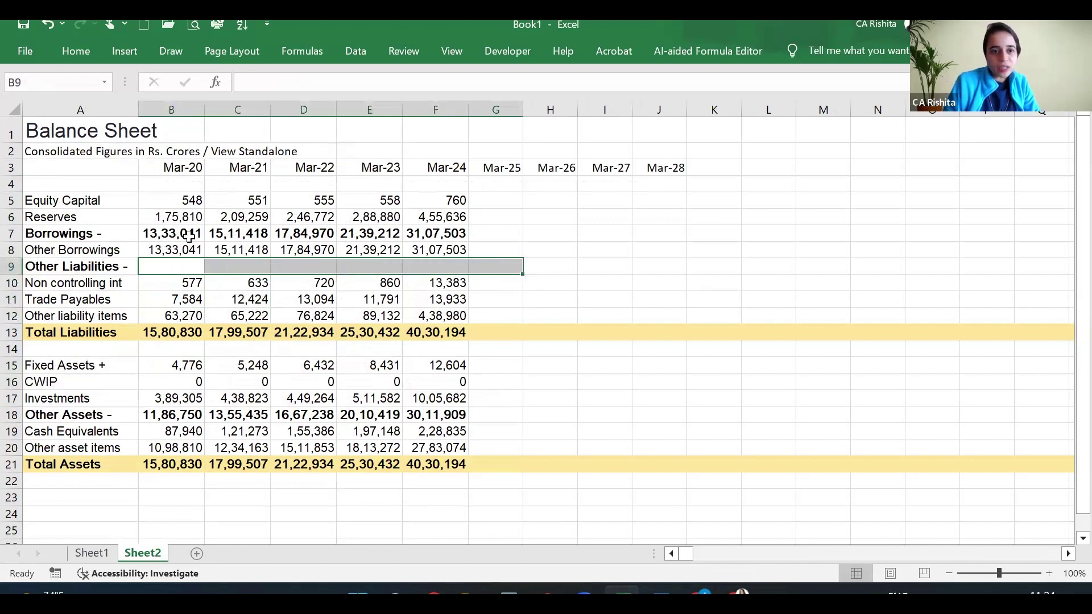
Clear the bold Borrowings subtotal figures in B7:F7 of the Balance Sheet
{"action": "left_click_drag", "start_coordinate": [168, 235], "coordinate": [455, 234]}
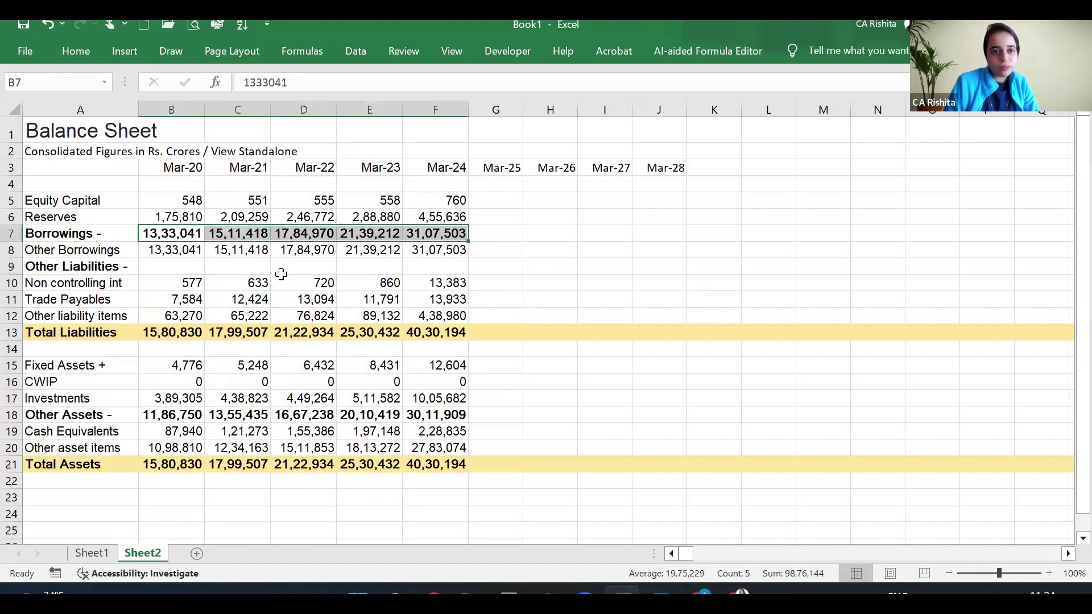
{"action": "left_click", "coordinate": [11, 249]}
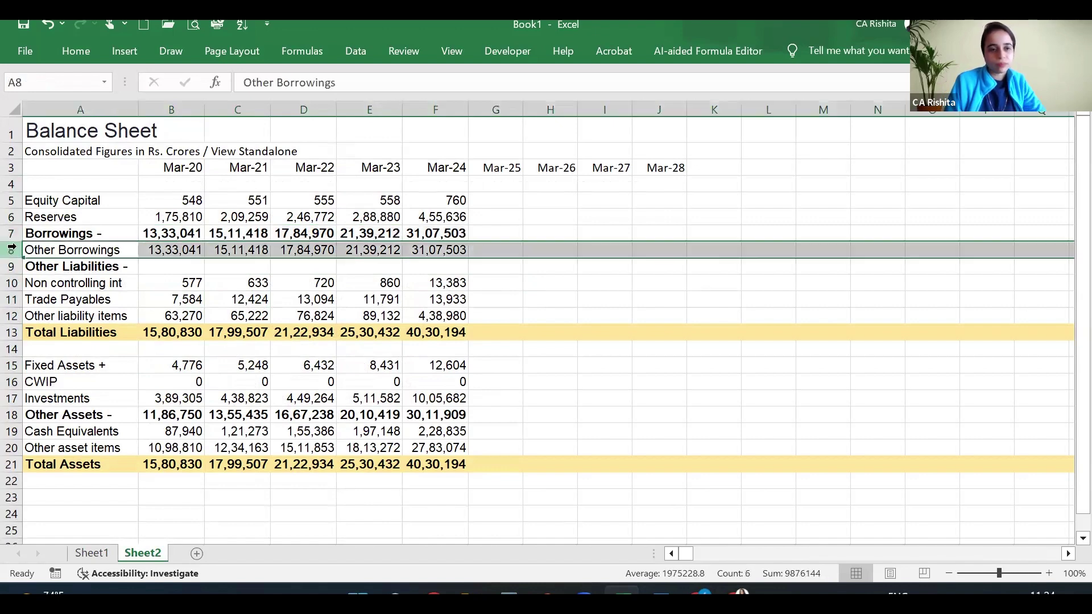
{"action": "left_click_drag", "start_coordinate": [196, 233], "coordinate": [454, 231]}
{"action": "key", "text": "Delete"}
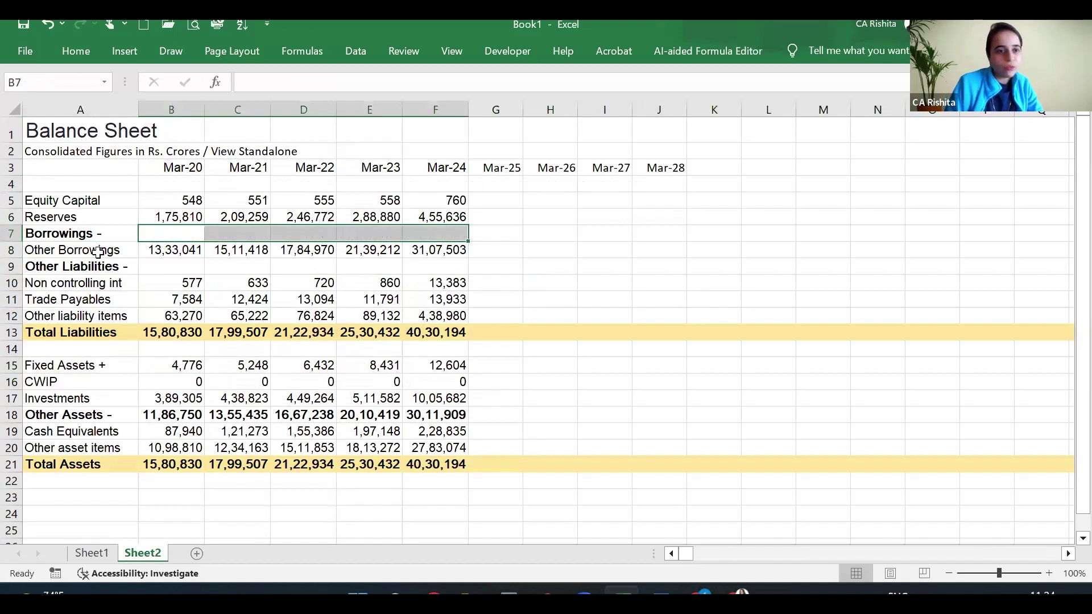
Move the Other Borrowings figures from B8:F8 up into the Borrowings row and delete the emptied Other Borrowings row
{"action": "left_click_drag", "start_coordinate": [190, 248], "coordinate": [435, 249]}
{"action": "left_click_drag", "start_coordinate": [206, 242], "coordinate": [206, 233]}
{"action": "left_click", "coordinate": [11, 250]}
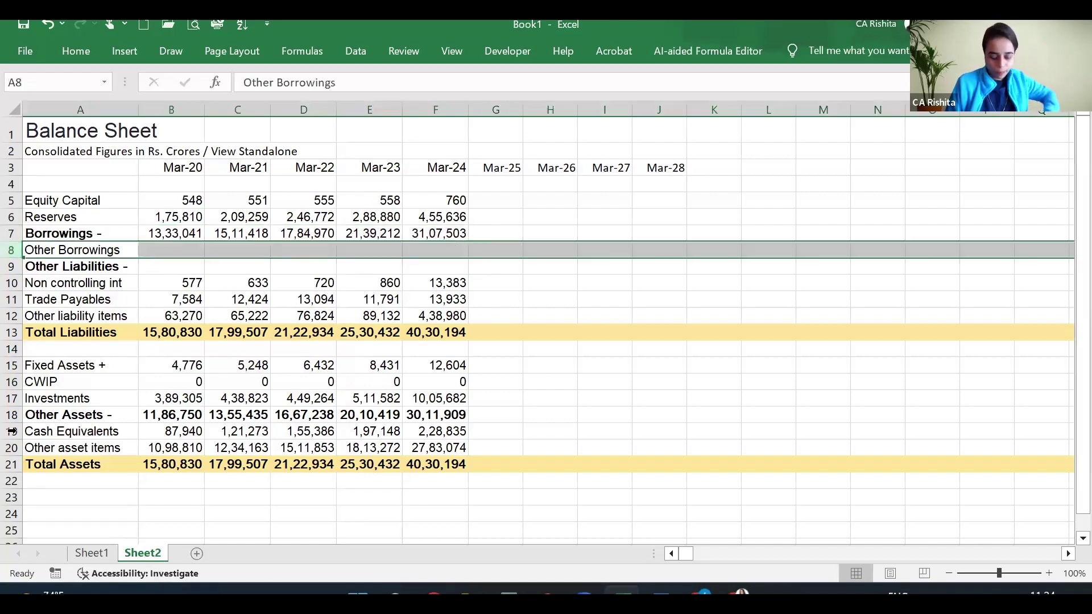
{"action": "key", "text": "ctrl+minus"}
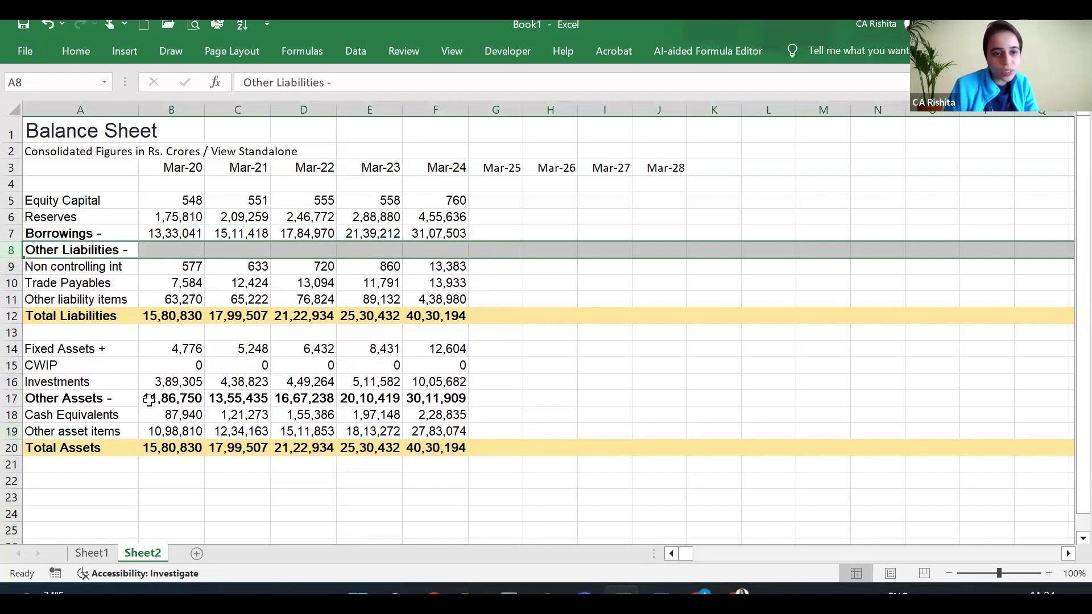
Clear the Other Assets label and figures in A17:F17, and delete the CWIP row from the assets
{"action": "left_click_drag", "start_coordinate": [131, 401], "coordinate": [425, 400]}
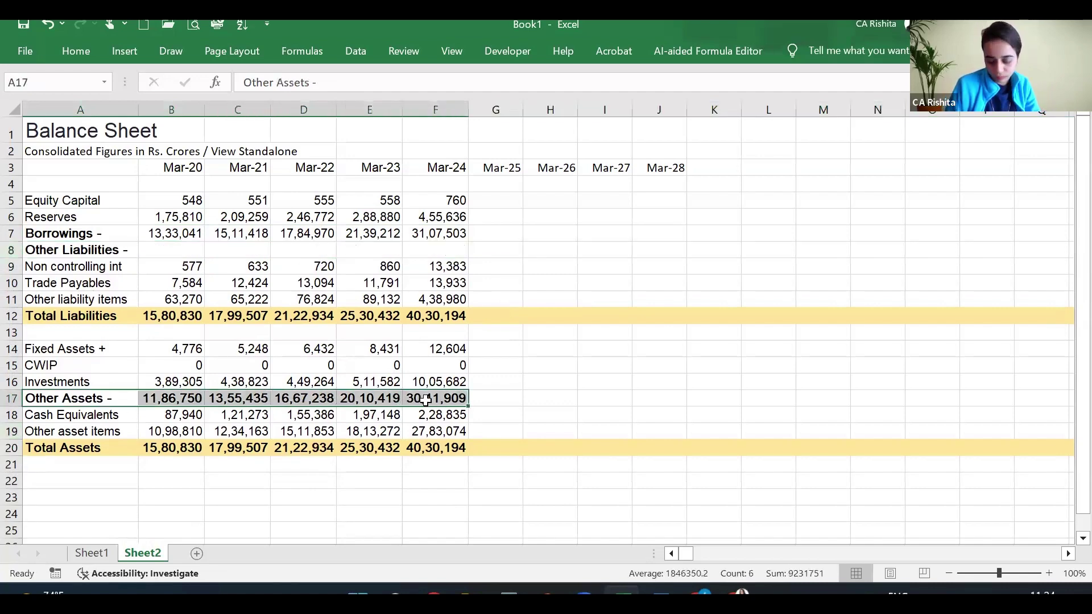
{"action": "key", "text": "Delete"}
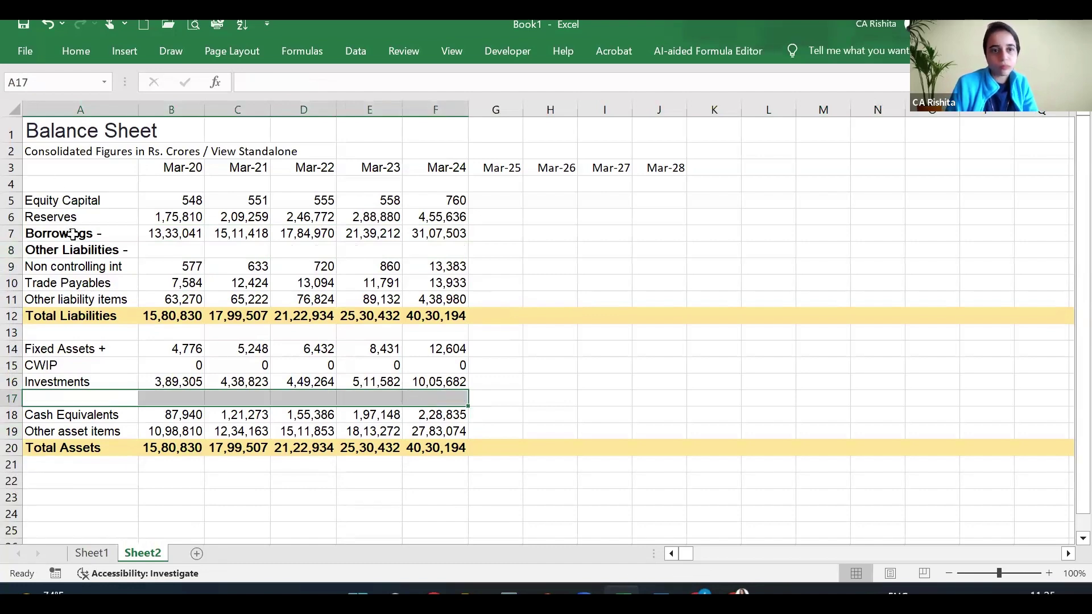
{"action": "left_click", "coordinate": [302, 265]}
{"action": "left_click", "coordinate": [11, 365]}
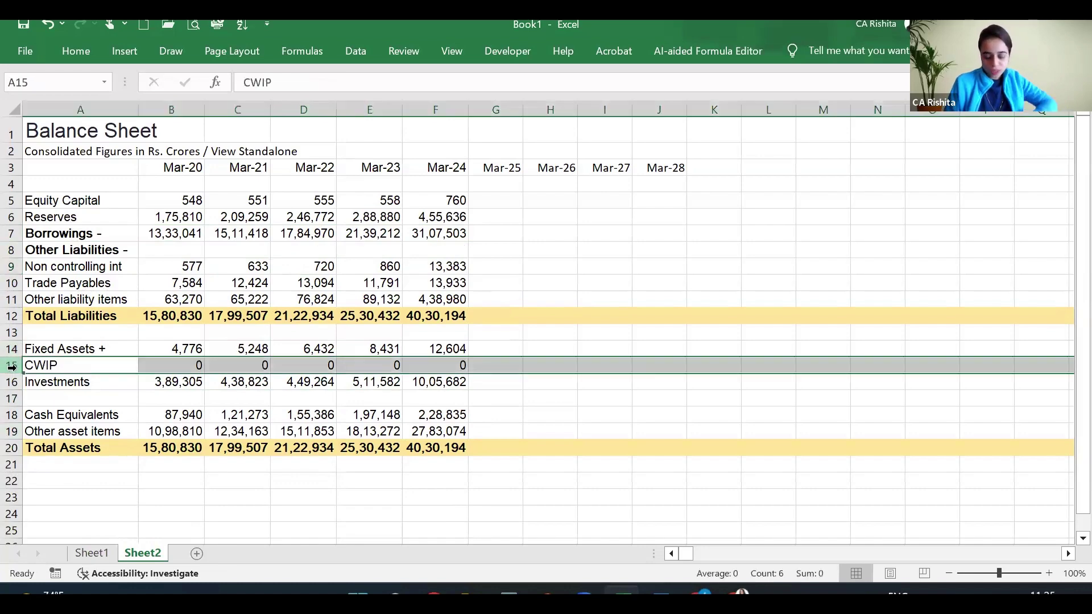
{"action": "key", "text": "ctrl+minus"}
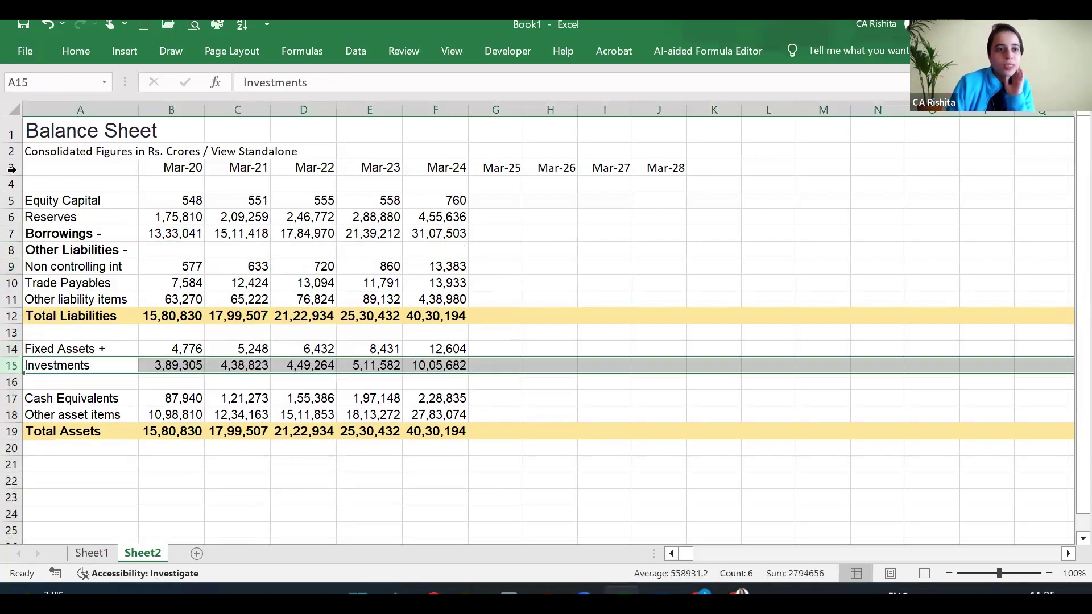
Apply a heading cell style with bold text and a blue bottom border to rows 3 and 4 of the Balance Sheet
{"action": "left_click_drag", "start_coordinate": [5, 169], "coordinate": [9, 186]}
{"action": "left_click", "coordinate": [75, 51]}
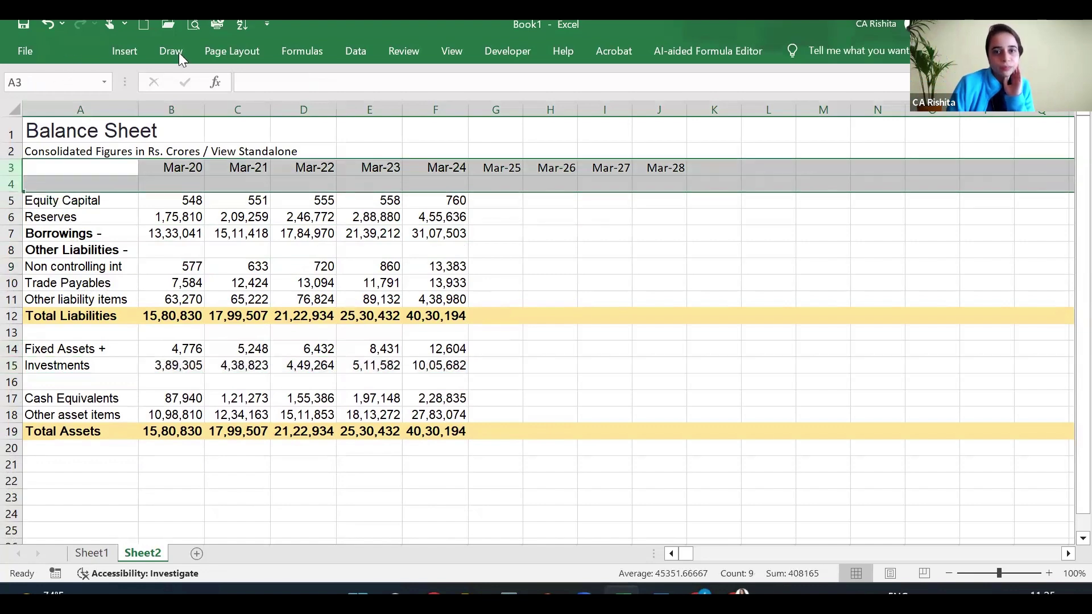
{"action": "left_click", "coordinate": [599, 116]}
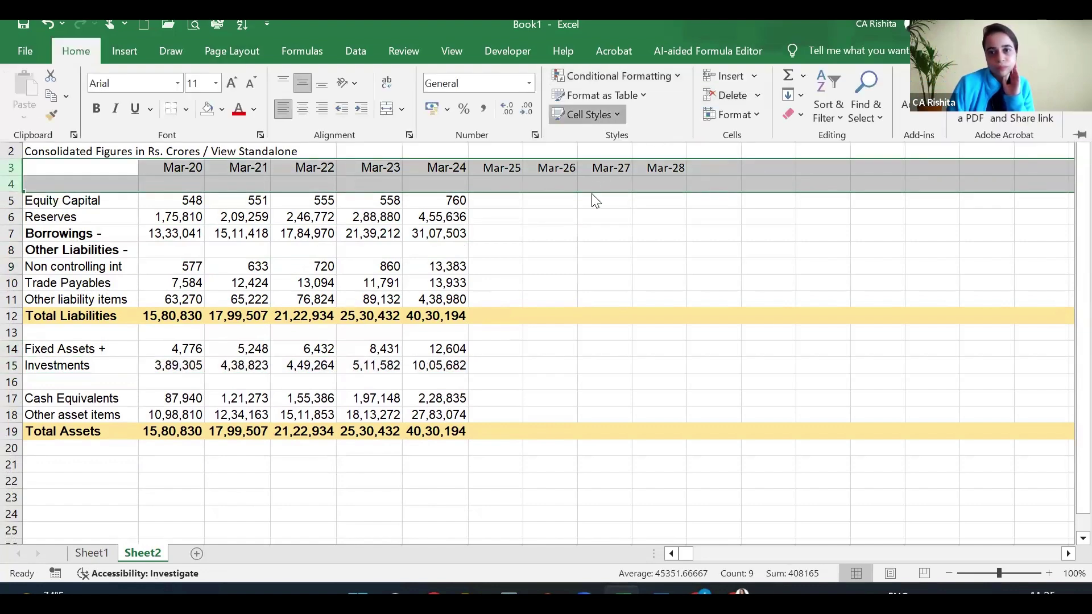
{"action": "left_click", "coordinate": [650, 262]}
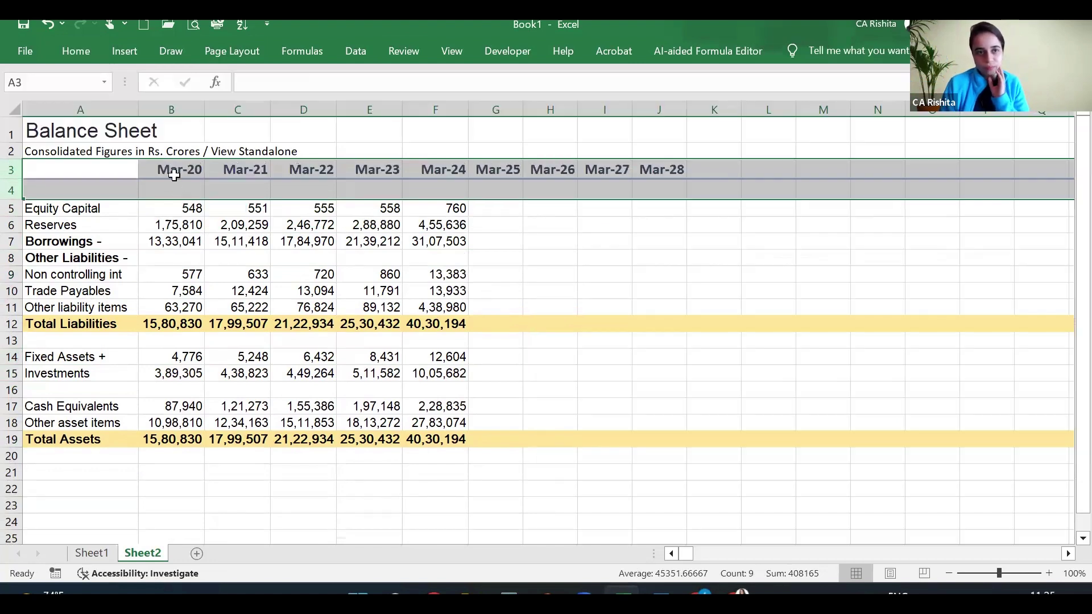
Copy the styled date header A3:K4 from Sheet2 and paste it over the Profit & Loss header at A4 on Sheet1
{"action": "left_click_drag", "start_coordinate": [117, 170], "coordinate": [688, 188]}
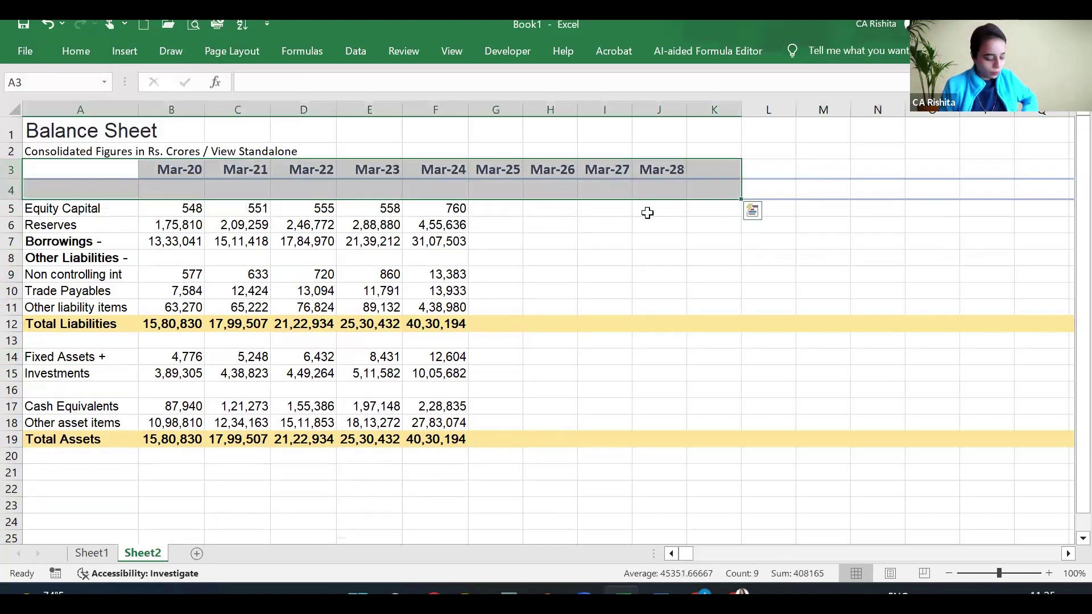
{"action": "key", "text": "ctrl+c"}
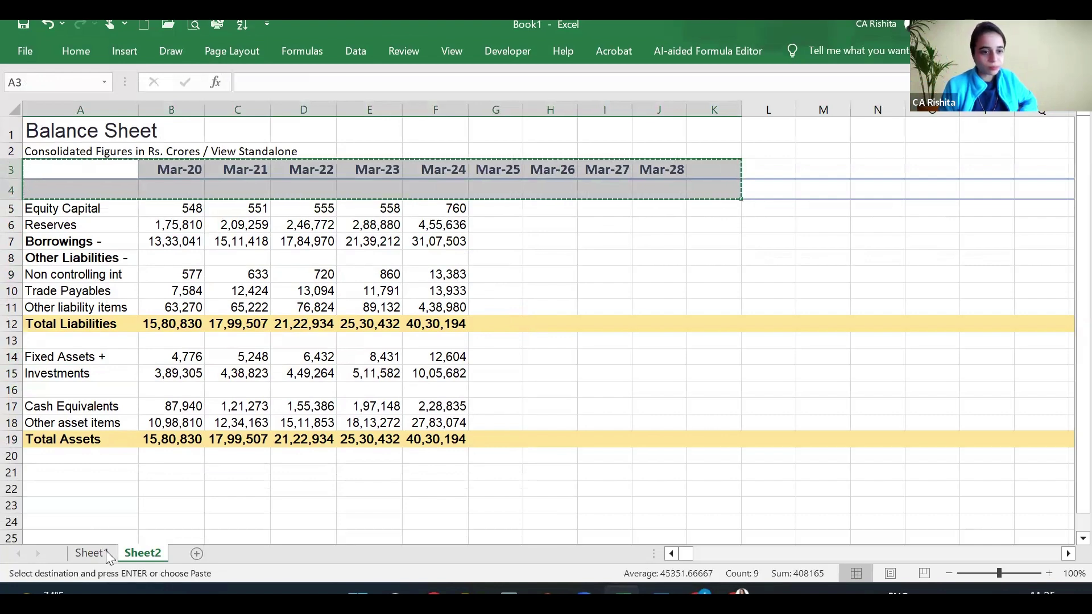
{"action": "left_click", "coordinate": [107, 554]}
{"action": "left_click", "coordinate": [131, 185]}
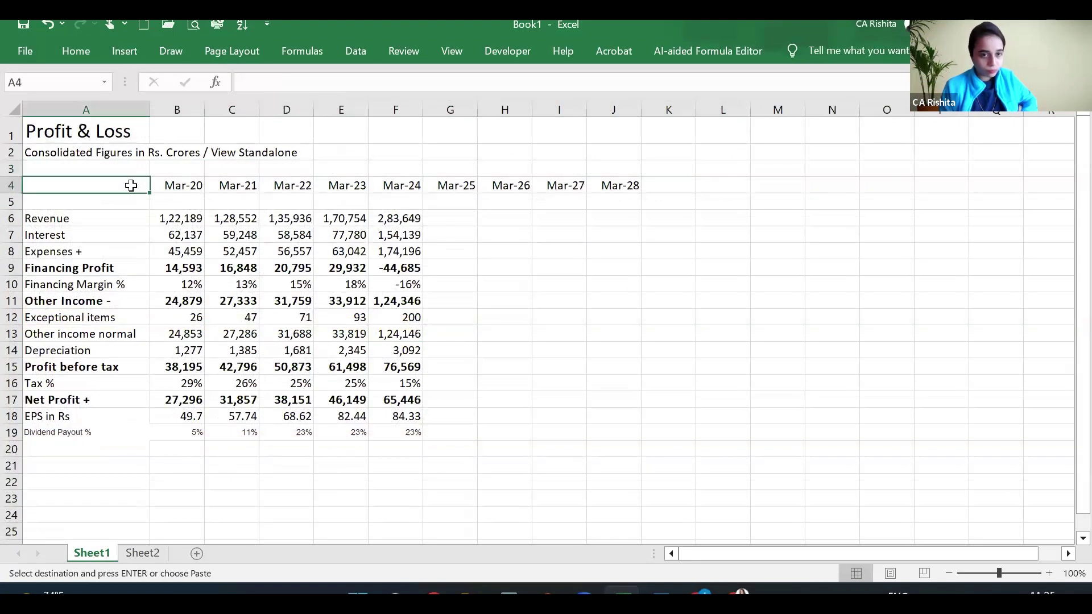
{"action": "key", "text": "ctrl+v"}
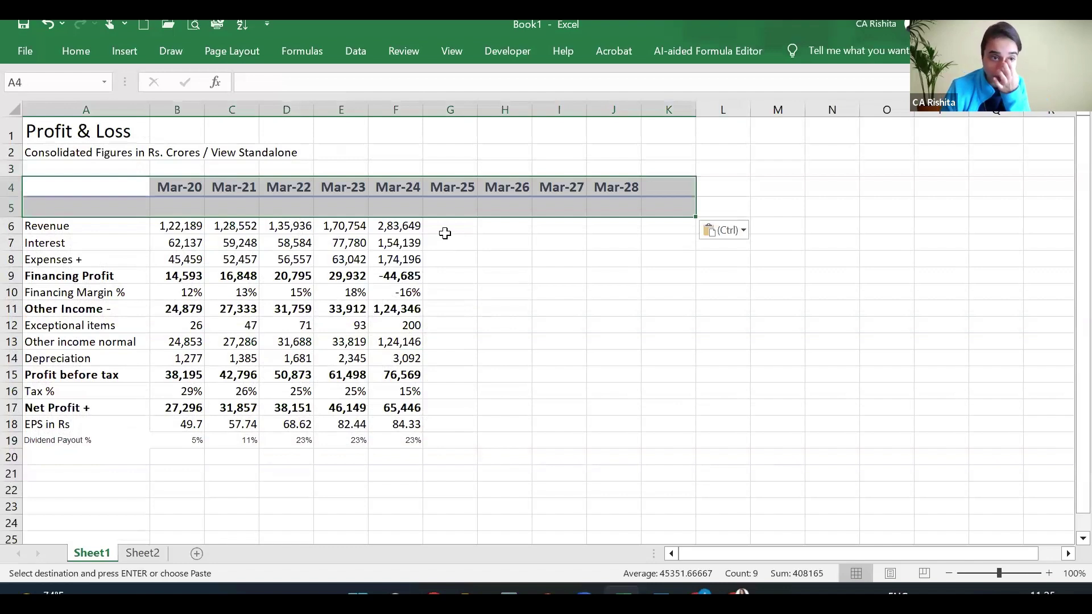
{"action": "left_click", "coordinate": [445, 233]}
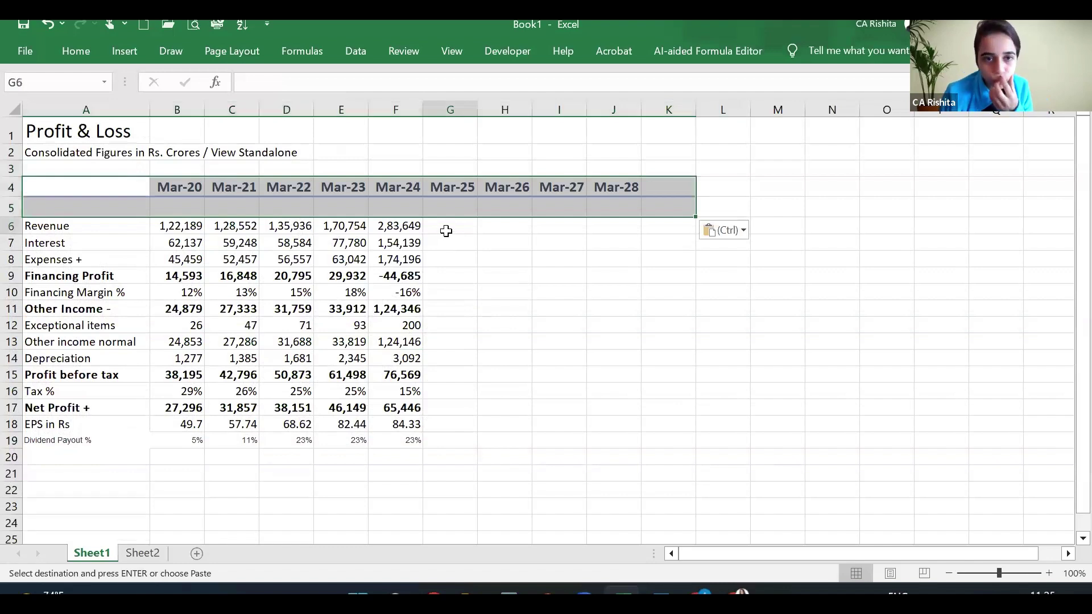
{"action": "left_click", "coordinate": [406, 228]}
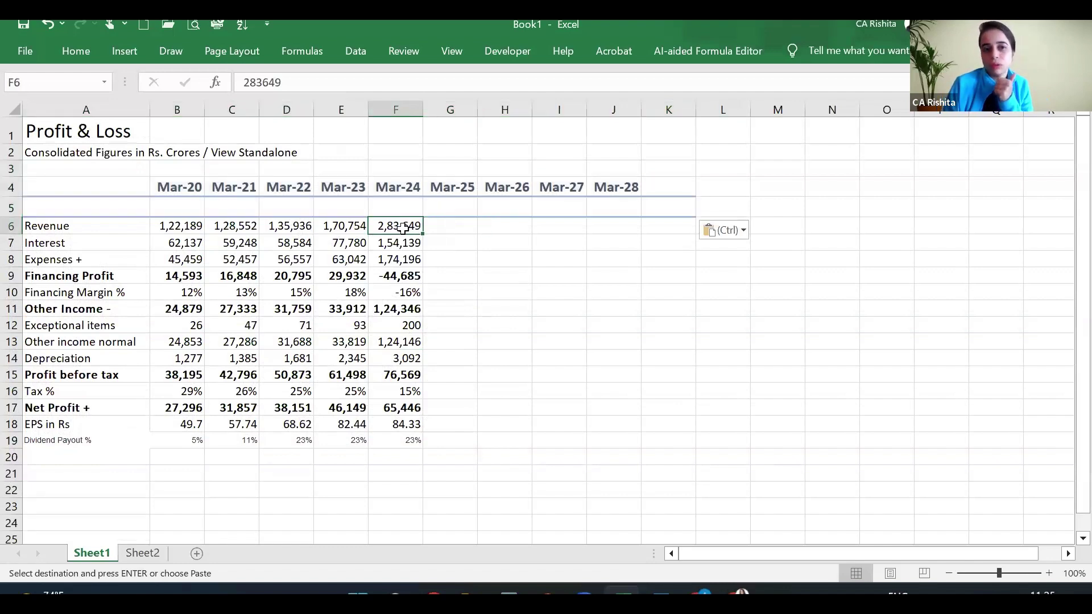
Insert a blank row above Financing Profit in the Profit & Loss
{"action": "left_click", "coordinate": [16, 276]}
{"action": "right_click", "coordinate": [17, 277]}
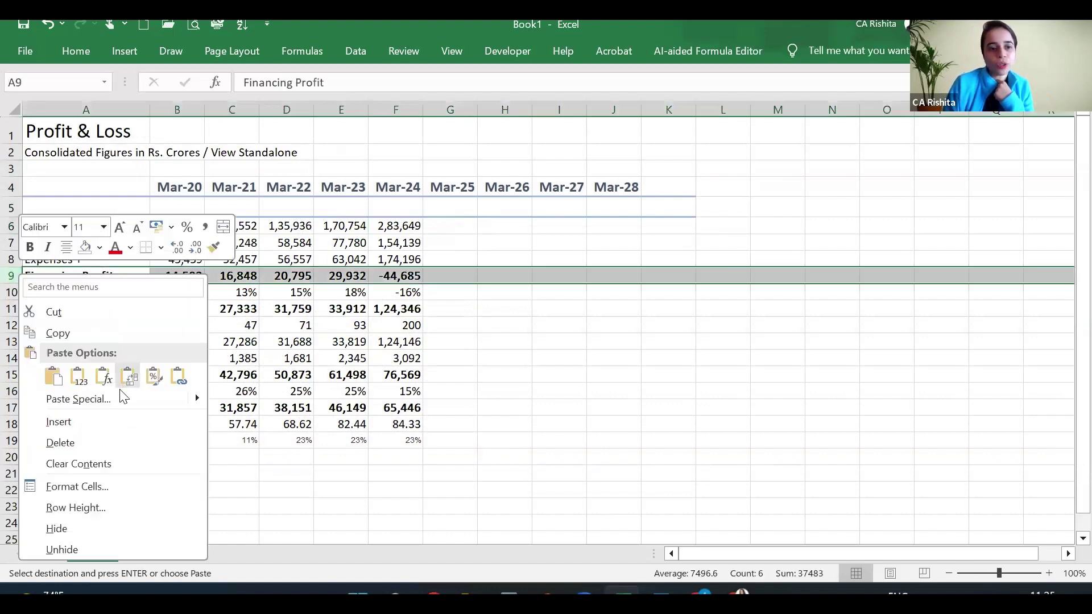
{"action": "left_click", "coordinate": [118, 420]}
{"action": "left_click", "coordinate": [435, 225]}
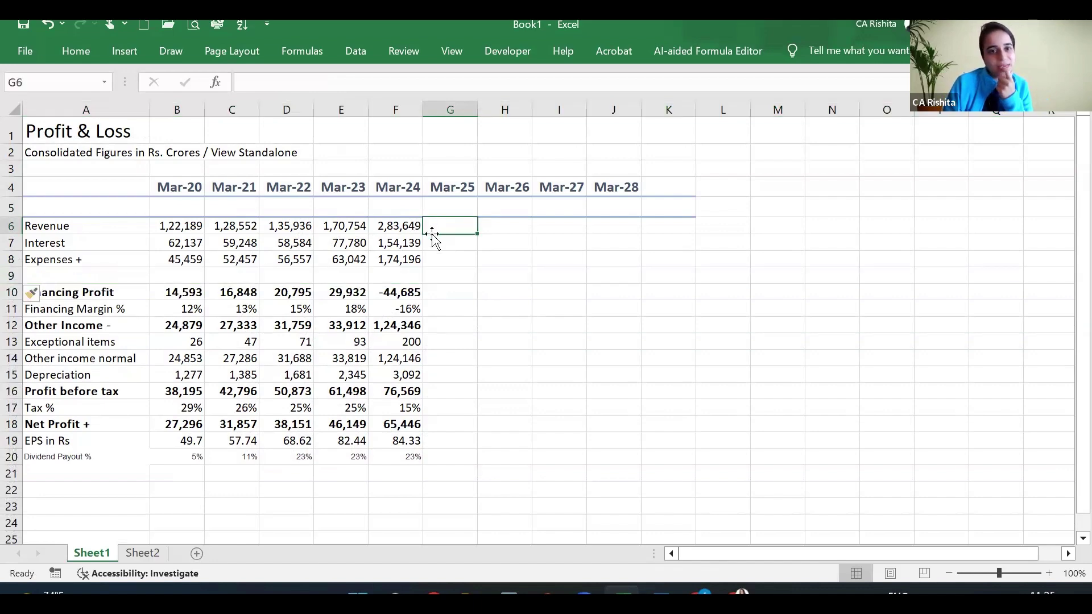
Insert a row beneath Revenue and label it "Growth rate" in A7
{"action": "right_click", "coordinate": [12, 243]}
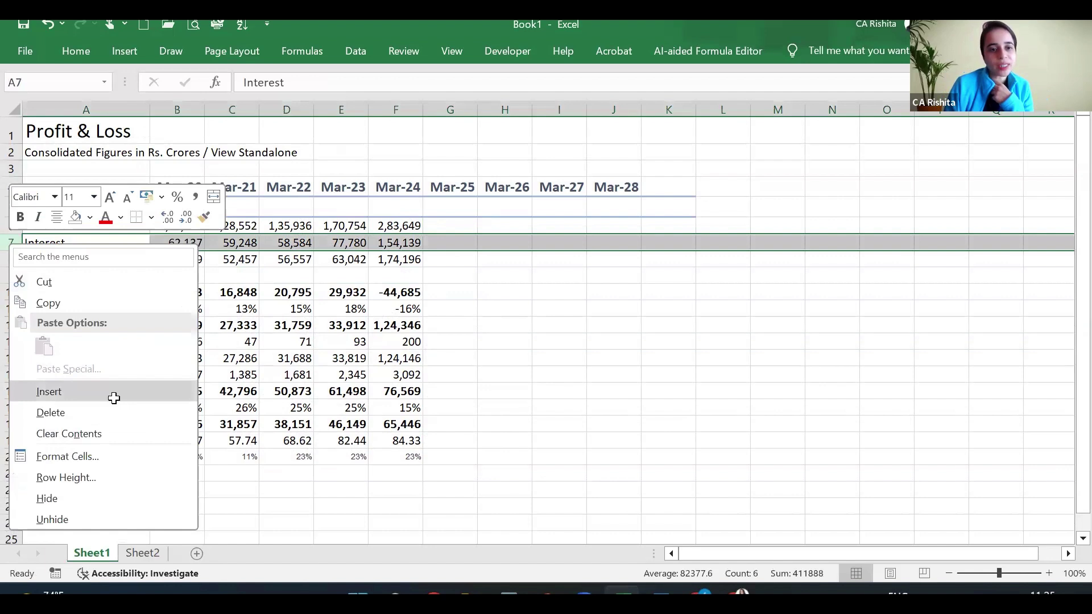
{"action": "left_click", "coordinate": [112, 391]}
{"action": "left_click", "coordinate": [138, 242]}
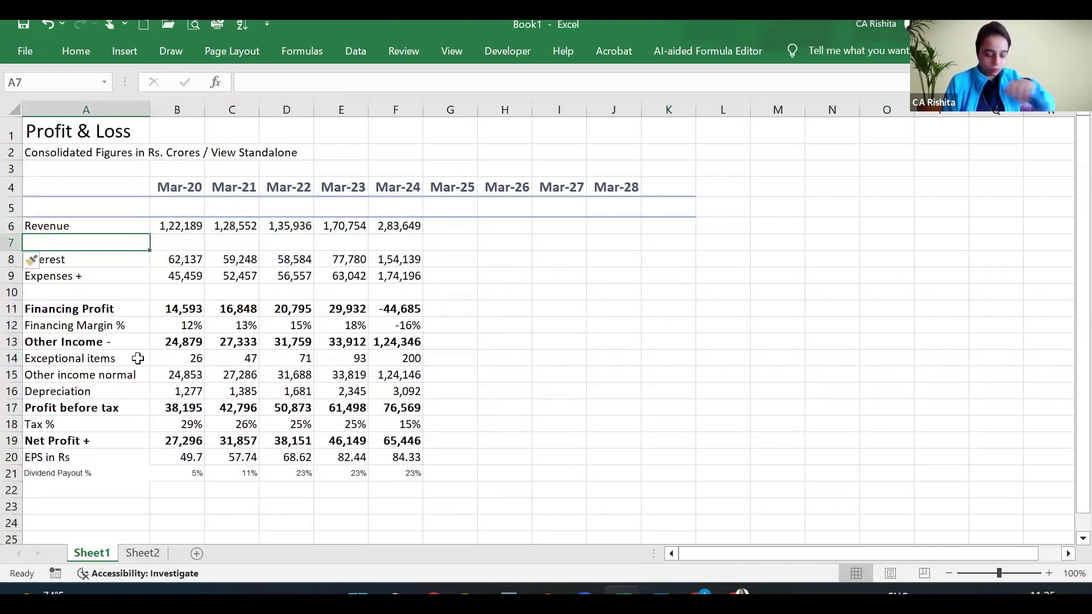
{"action": "type", "text": "Gro"}
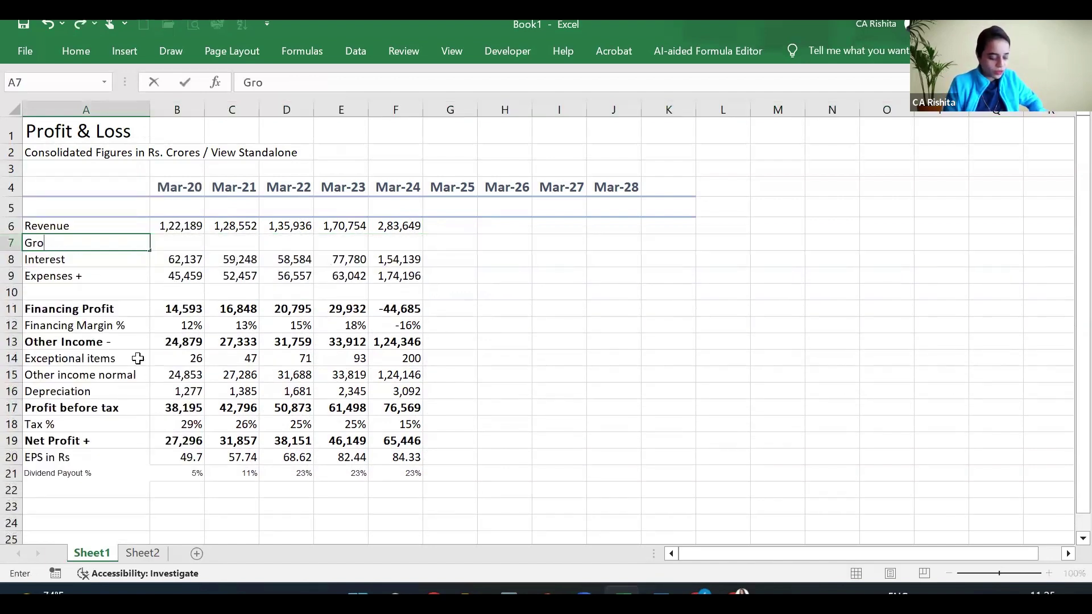
{"action": "type", "text": "wth rate"}
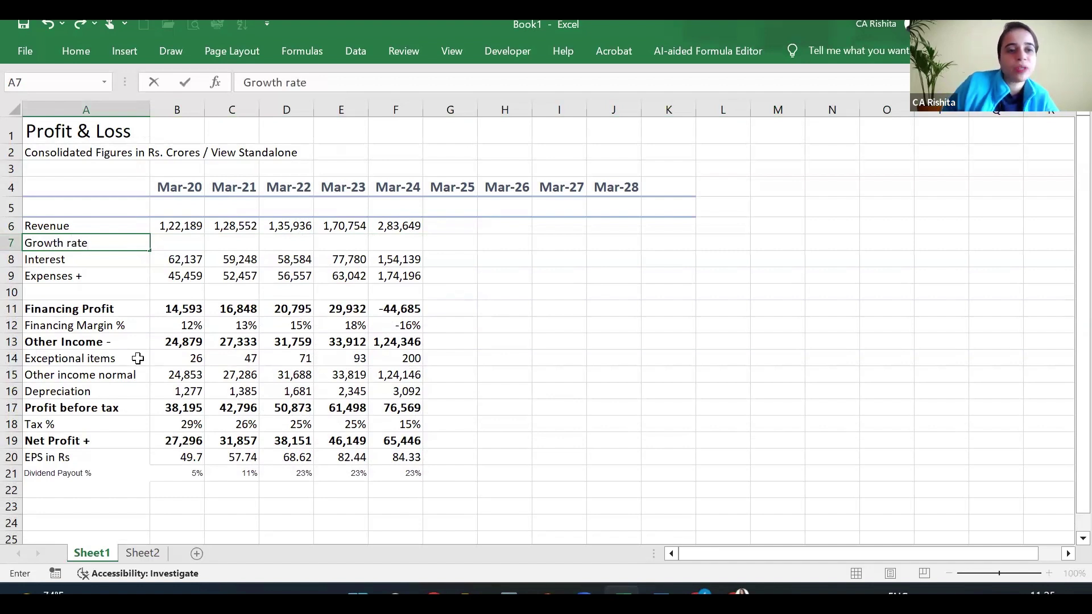
{"action": "key", "text": "Return"}
Calculate the Mar-21 revenue growth in C7 with the formula =C6/B6-1
{"action": "key", "text": "Up"}
{"action": "key", "text": "Right"}
{"action": "key", "text": "Right"}
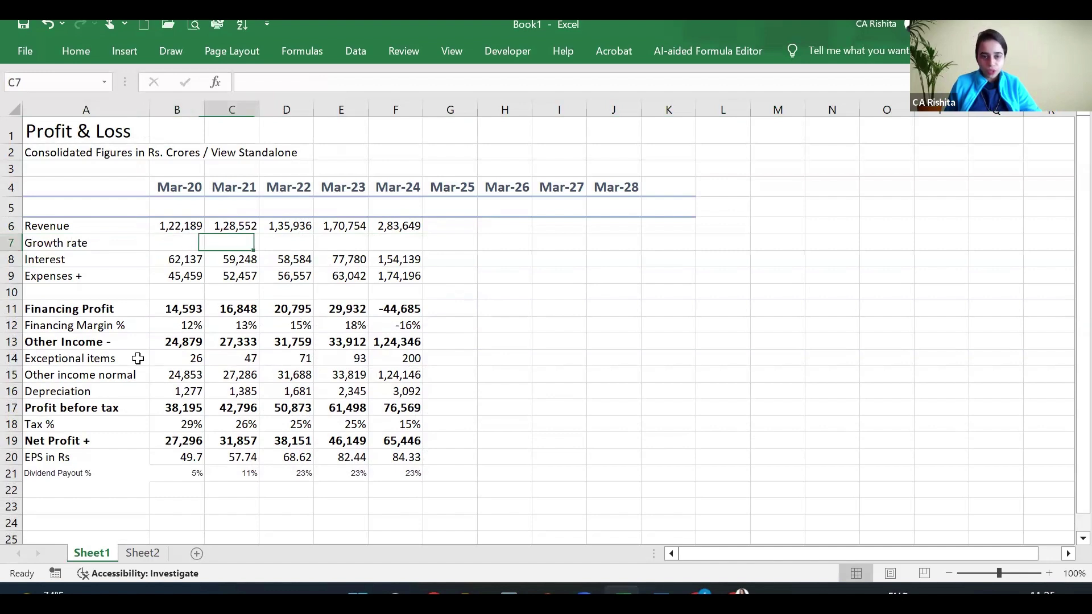
{"action": "type", "text": "="}
{"action": "key", "text": "Up"}
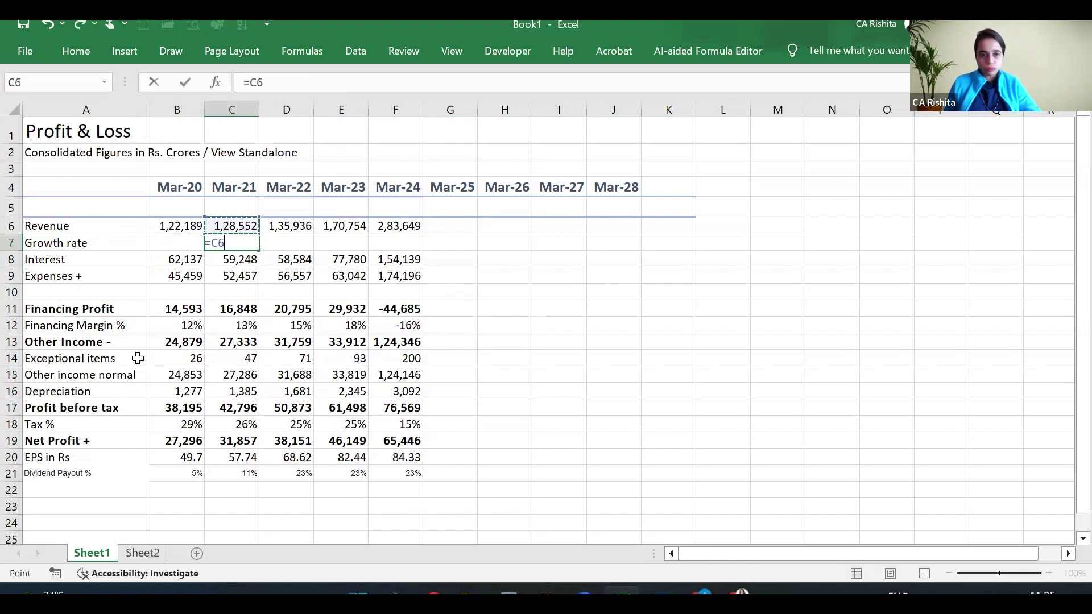
{"action": "type", "text": "/"}
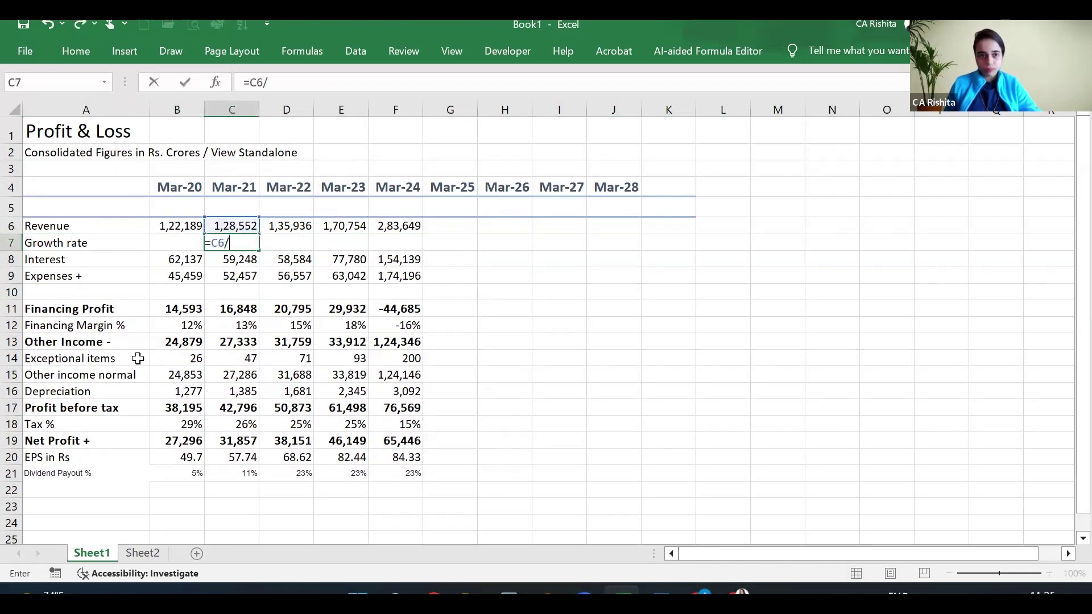
{"action": "key", "text": "Left"}
{"action": "key", "text": "Up"}
{"action": "type", "text": "-1"}
{"action": "key", "text": "Return"}
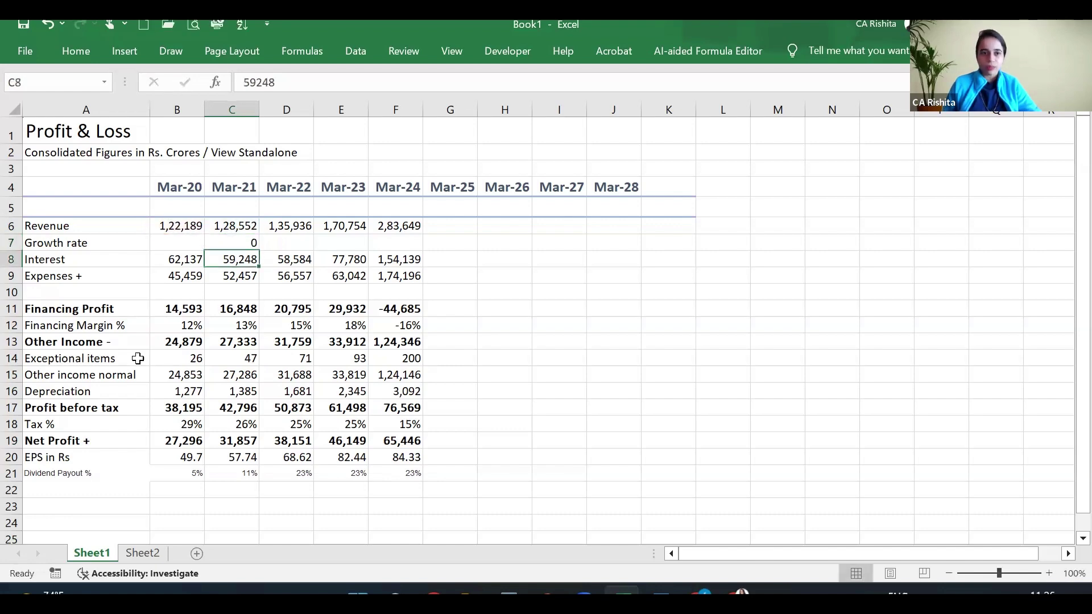
Format C7 as a percentage with two decimals and fill the growth formula across to Mar-24 in F7
{"action": "left_click", "coordinate": [255, 241]}
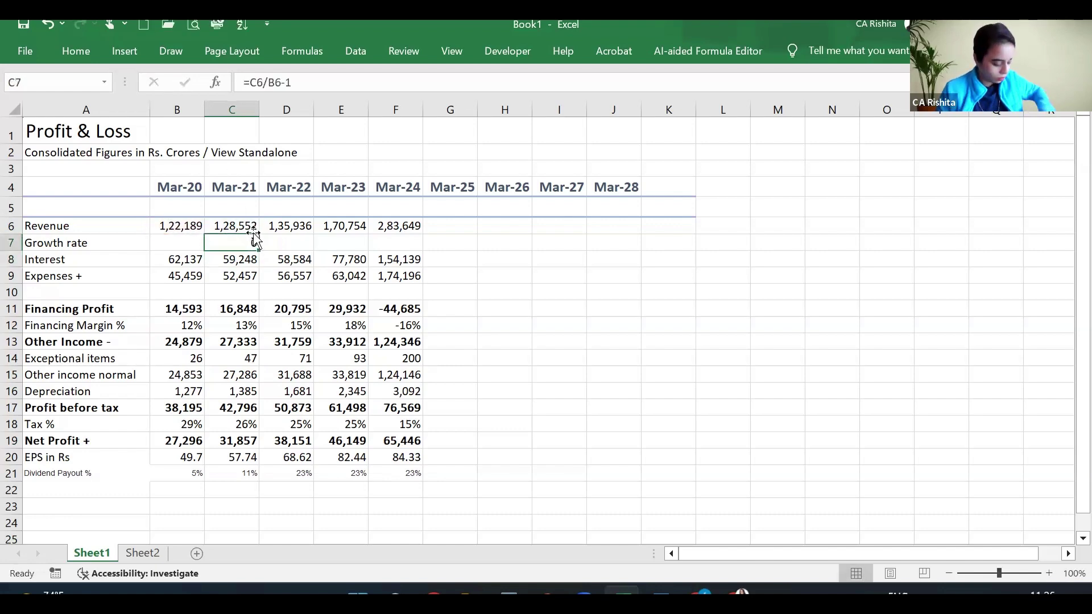
{"action": "key", "text": "ctrl+F1"}
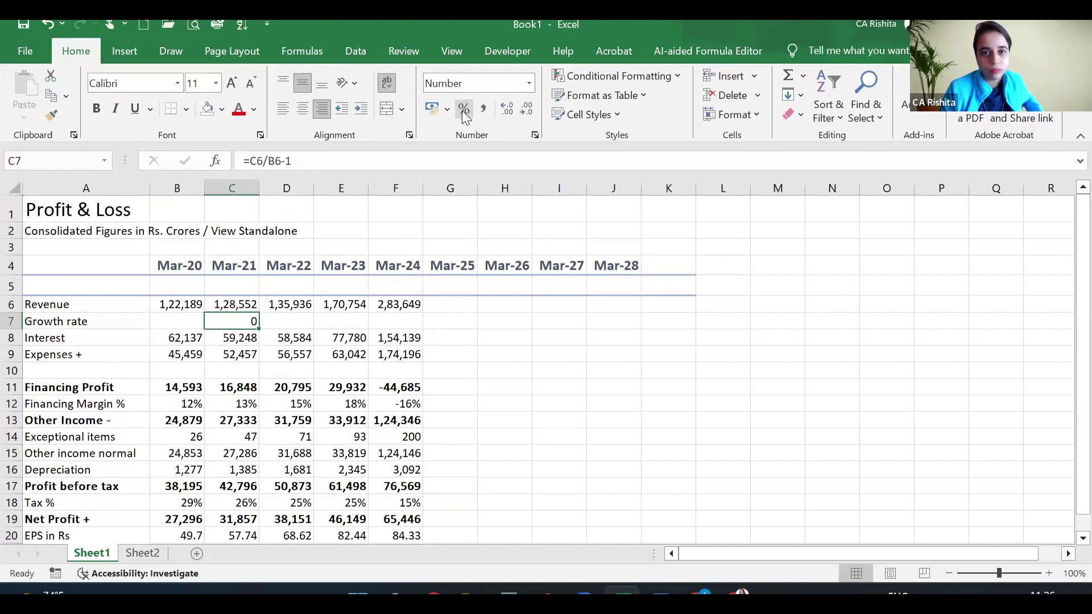
{"action": "left_click", "coordinate": [464, 110]}
{"action": "left_click", "coordinate": [506, 109]}
{"action": "left_click", "coordinate": [507, 109]}
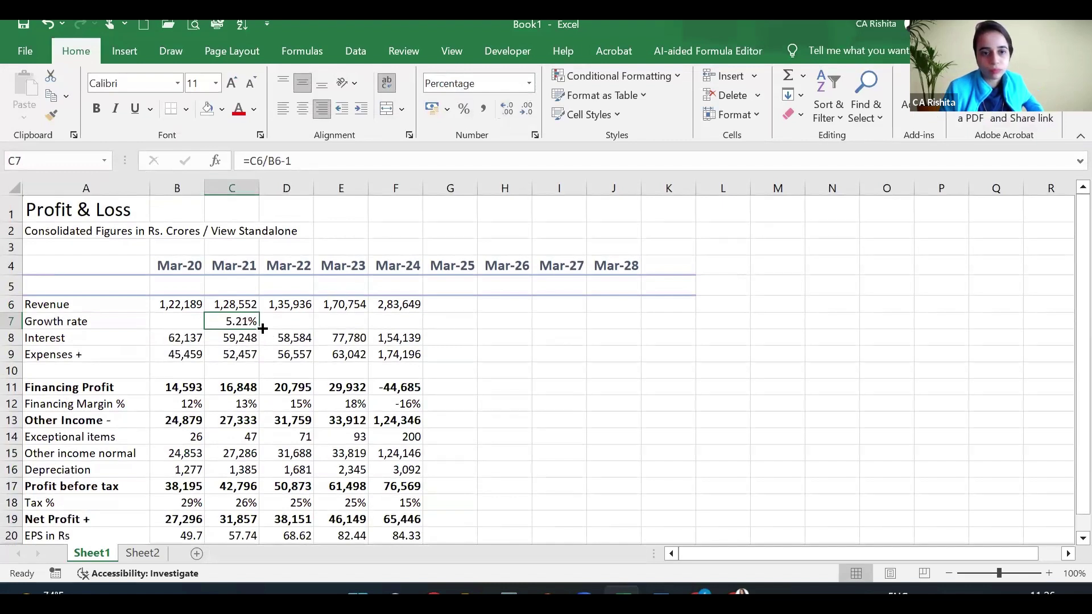
{"action": "left_click_drag", "start_coordinate": [262, 328], "coordinate": [414, 323]}
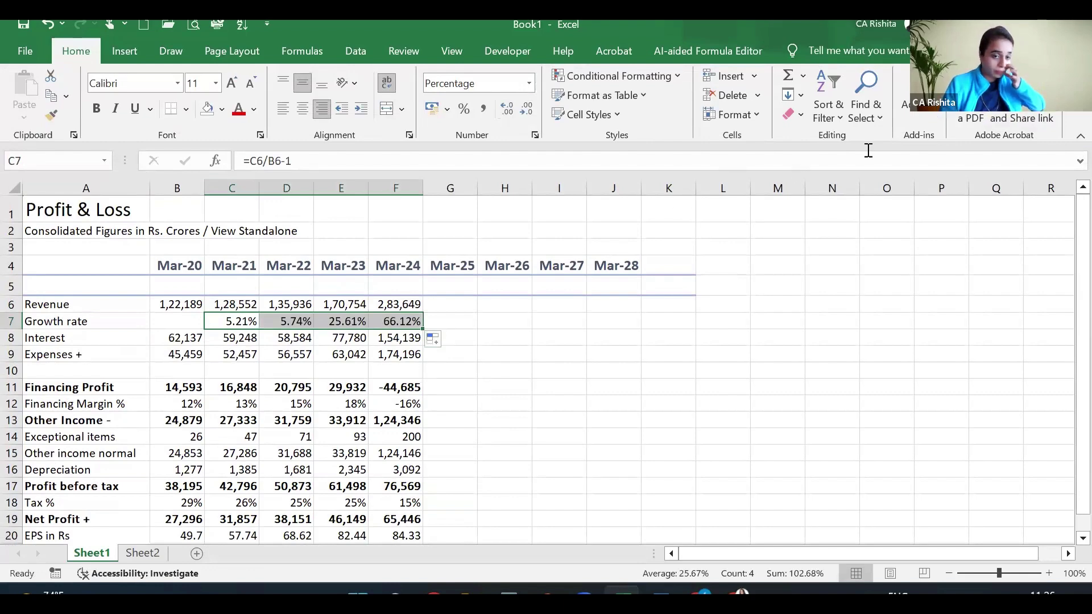
{"action": "left_click", "coordinate": [394, 323]}
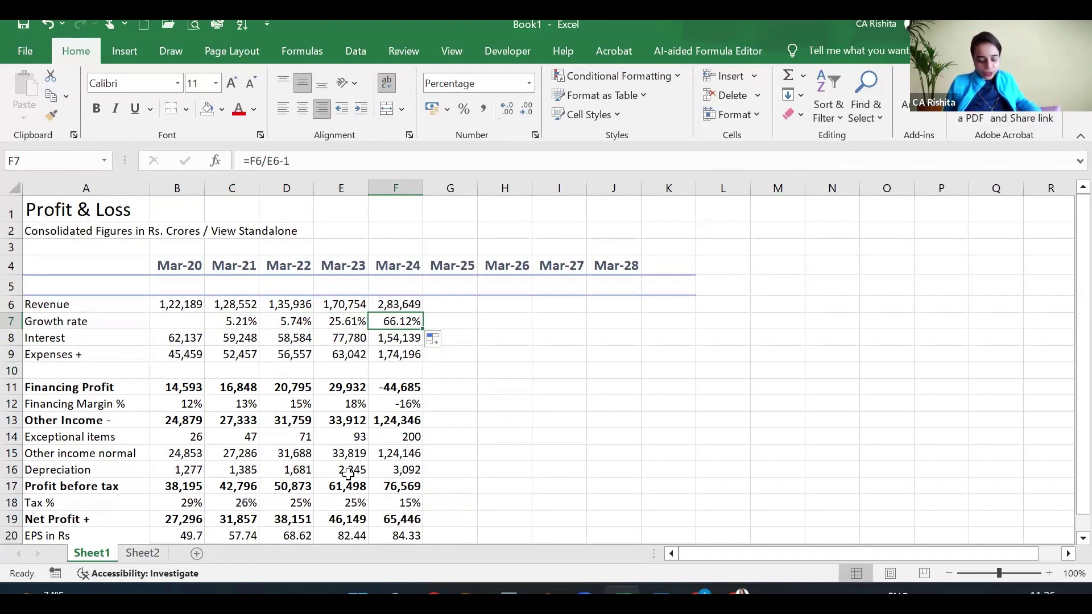
Insert a blank row between Interest and Expenses in the Profit & Loss
{"action": "left_click", "coordinate": [11, 356]}
{"action": "right_click", "coordinate": [11, 358]}
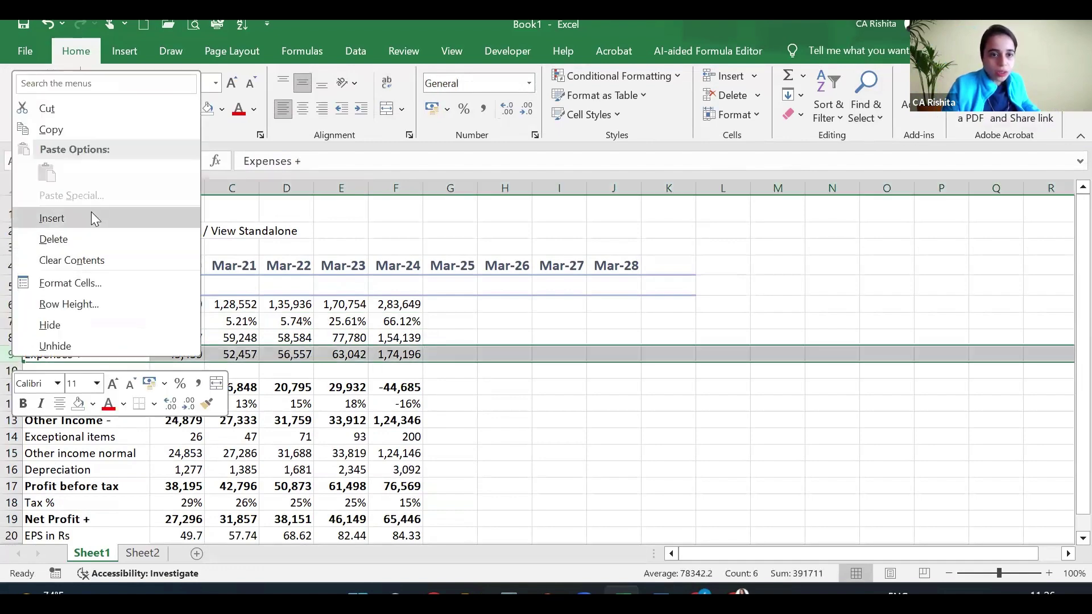
{"action": "left_click", "coordinate": [92, 217]}
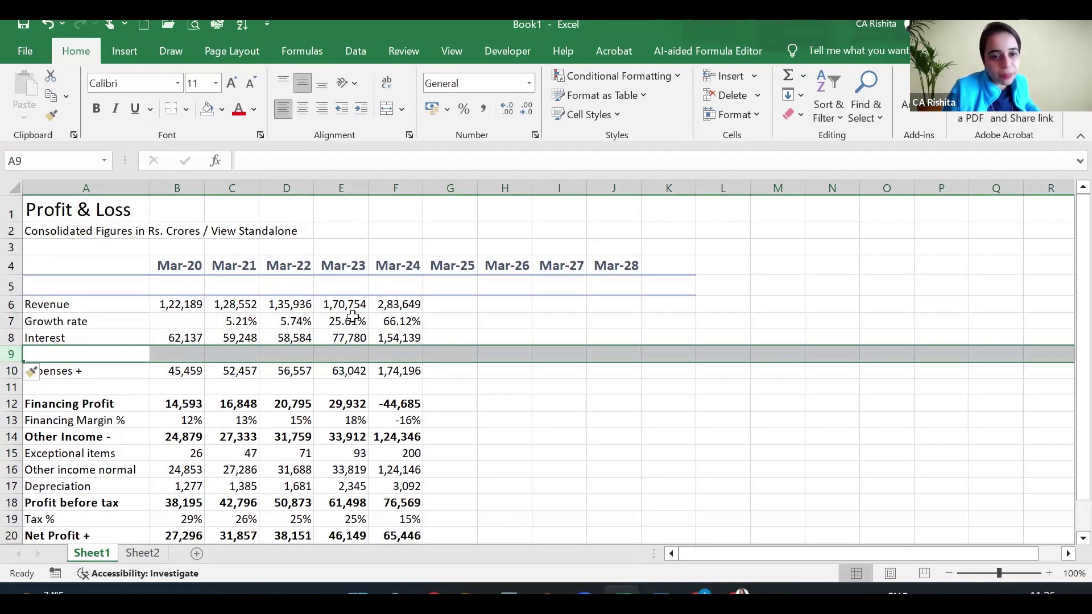
{"action": "left_click", "coordinate": [401, 307]}
{"action": "left_click_drag", "start_coordinate": [495, 344], "coordinate": [503, 350]}
{"action": "left_click", "coordinate": [460, 338]}
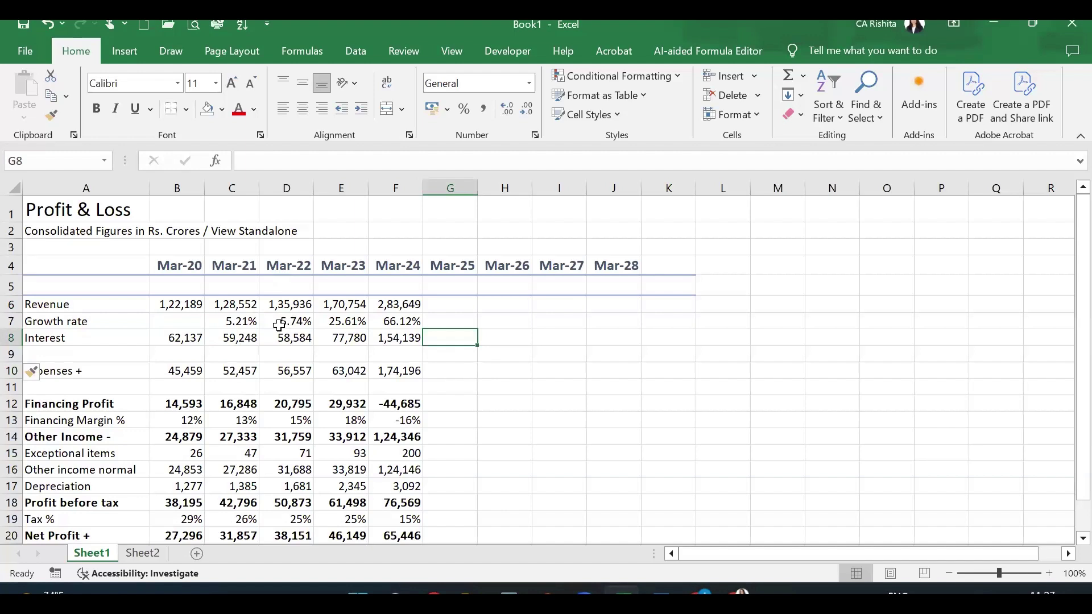
{"action": "left_click_drag", "start_coordinate": [386, 305], "coordinate": [414, 349]}
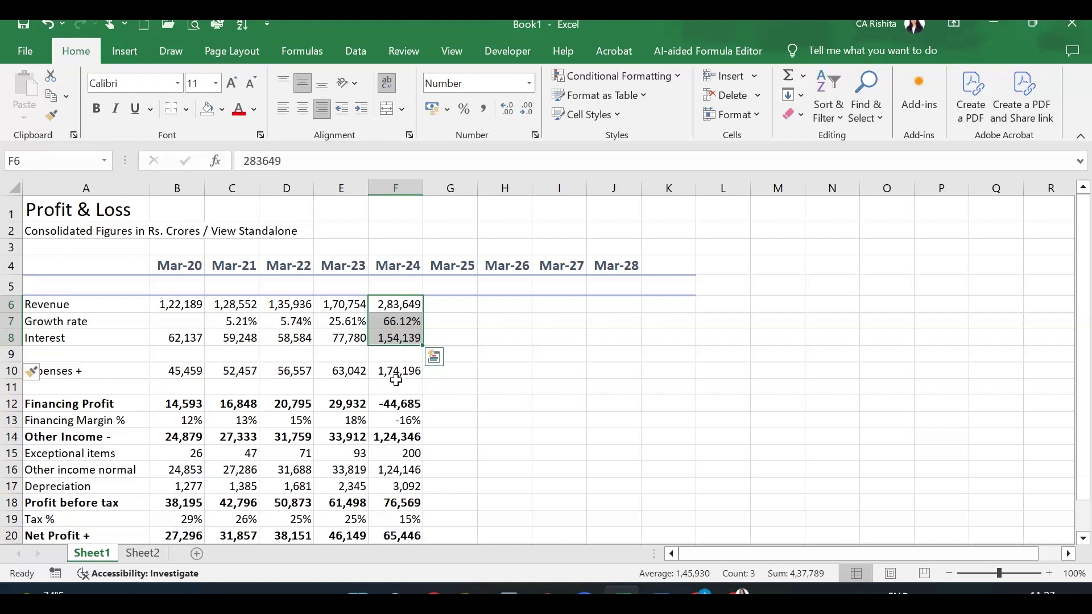
Forecast the Mar-25 revenue growth rate in G7 with =AVERAGE(C7:E7), leaving out the Mar-24 rate
{"action": "left_click", "coordinate": [444, 321]}
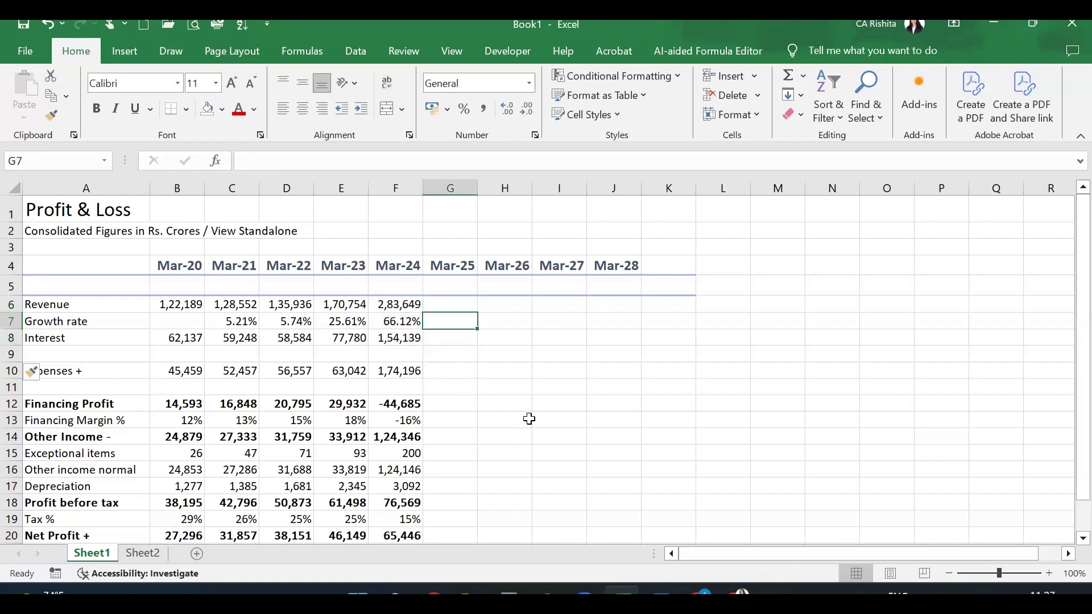
{"action": "type", "text": "=averag"}
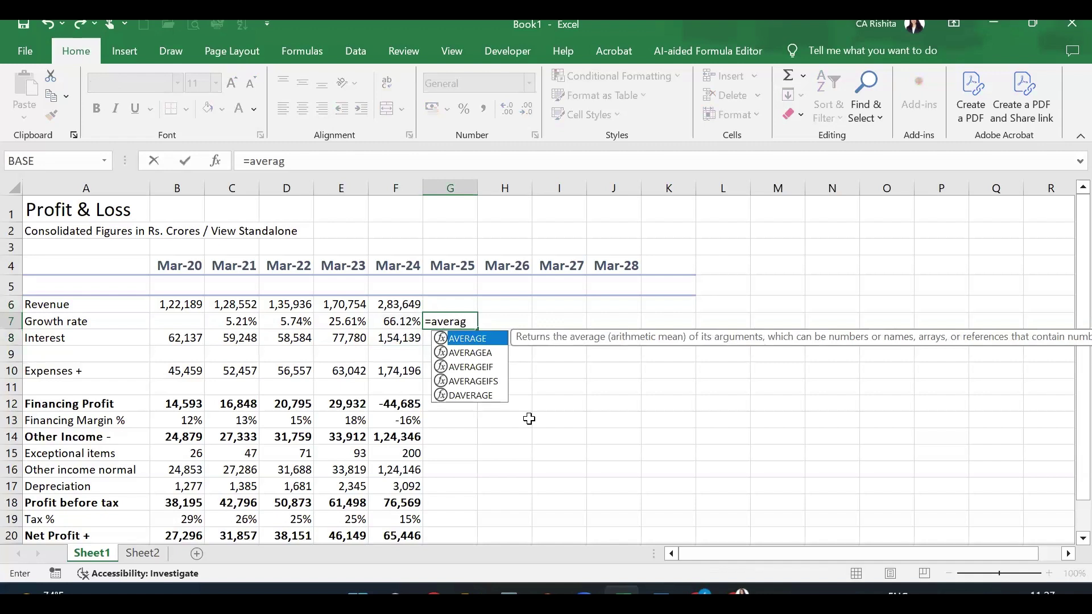
{"action": "key", "text": "Tab"}
{"action": "left_click_drag", "start_coordinate": [251, 322], "coordinate": [334, 322]}
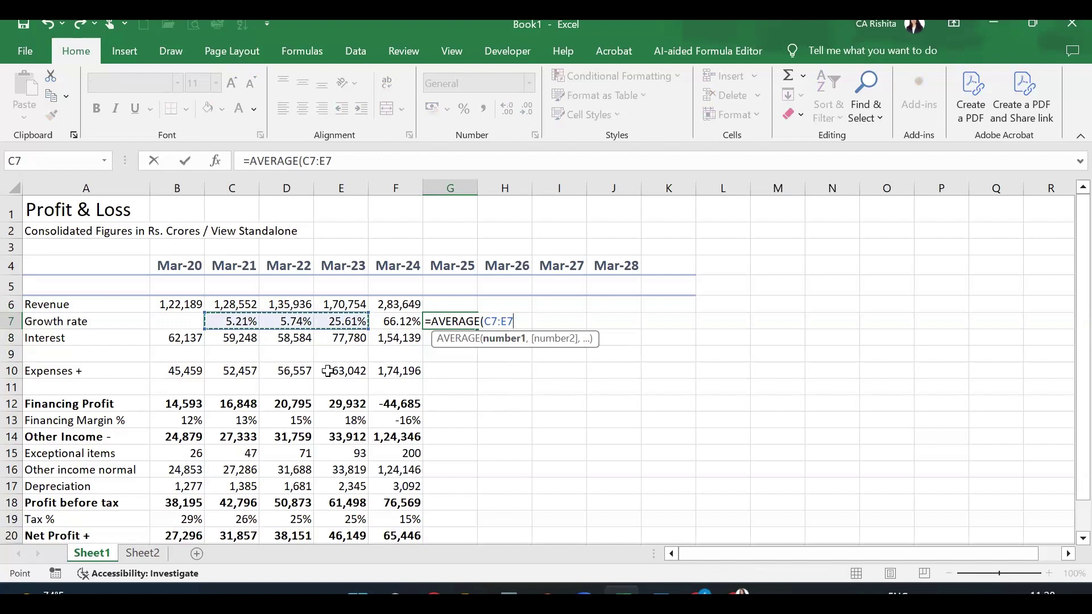
{"action": "key", "text": "Return"}
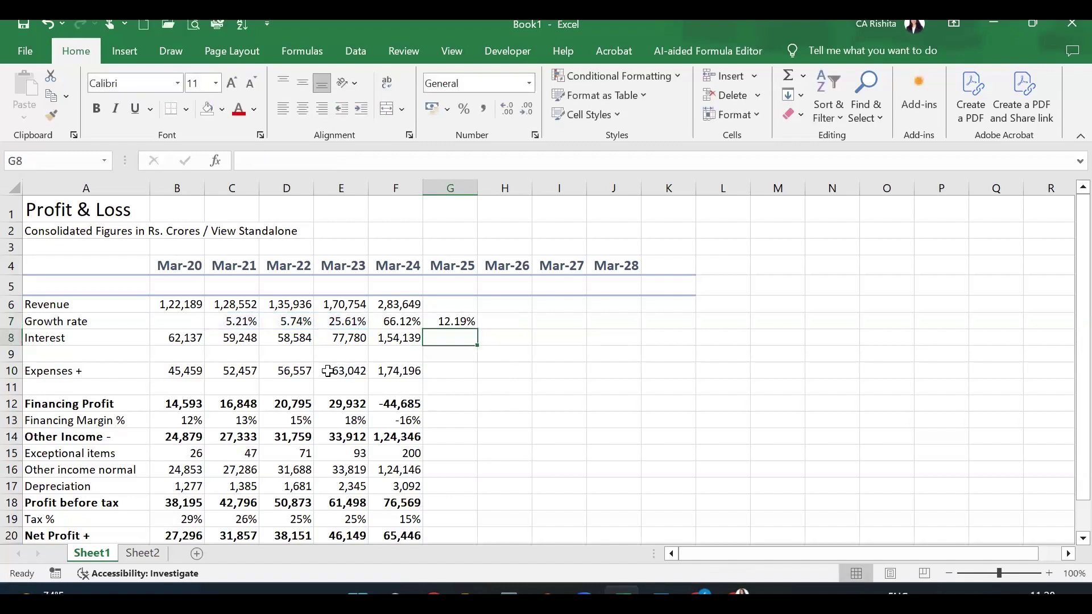
{"action": "double_click", "coordinate": [454, 322]}
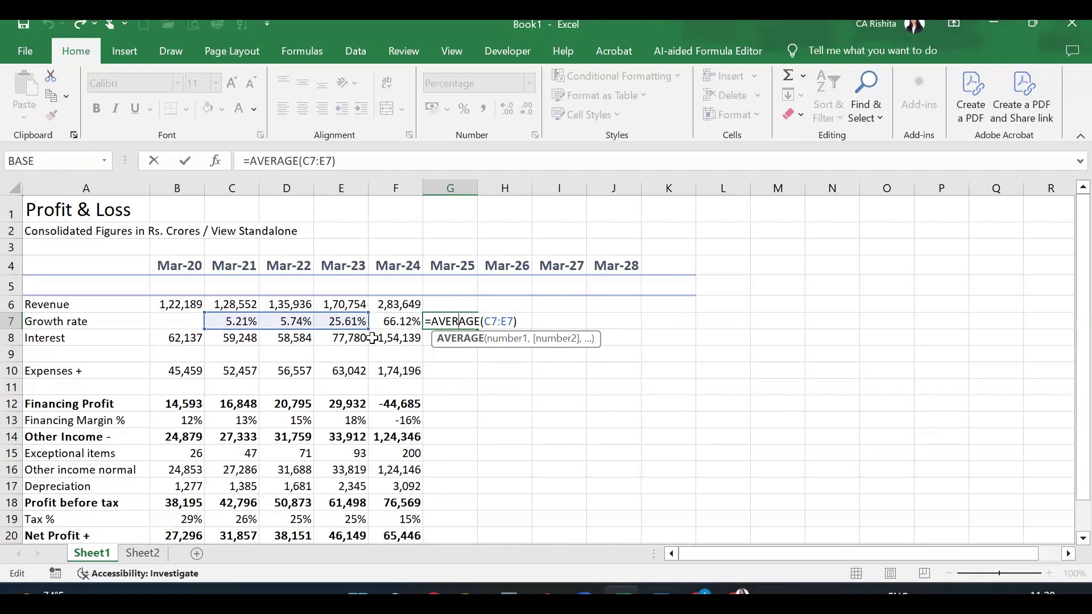
{"action": "key", "text": "Return"}
Switch to Screener in the browser, search for "vip" and open the Profit & Loss of V I P Industries Ltd
{"action": "key", "text": "alt+Tab"}
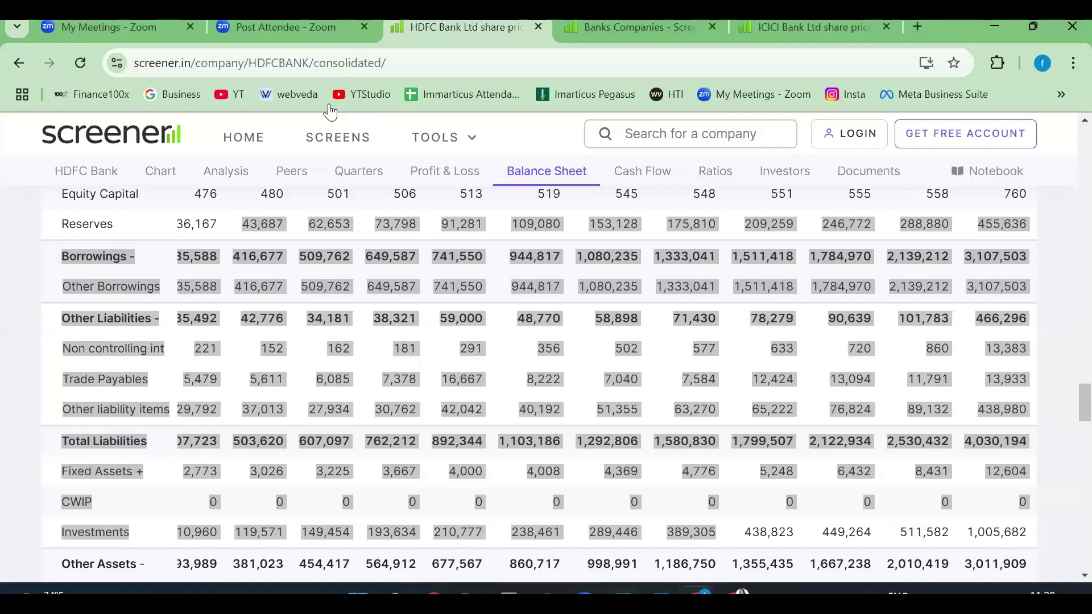
{"action": "left_click", "coordinate": [295, 230]}
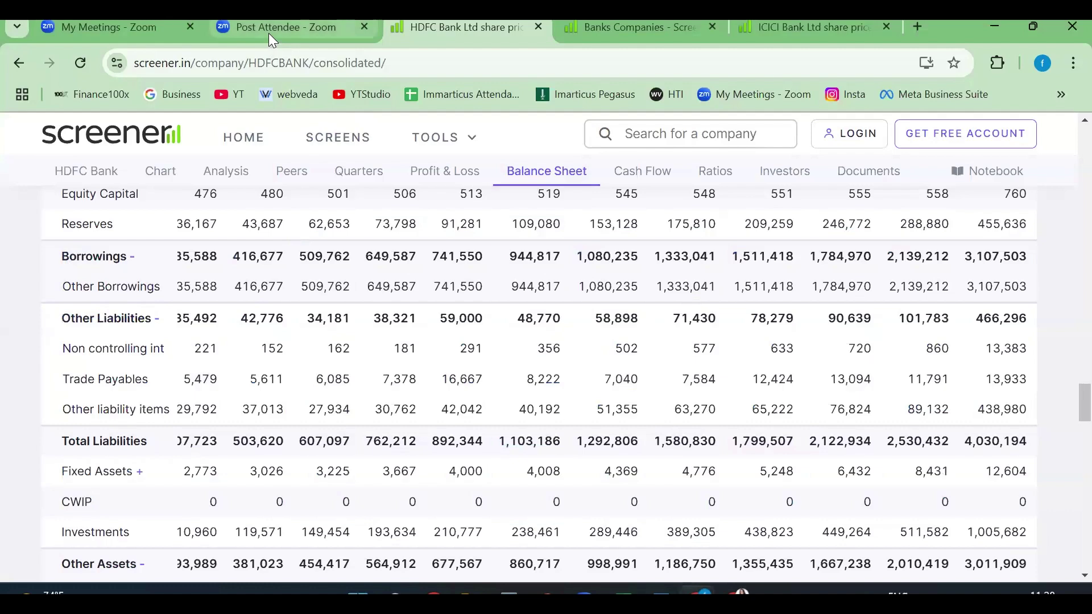
{"action": "left_click", "coordinate": [739, 33]}
{"action": "left_click", "coordinate": [695, 134]}
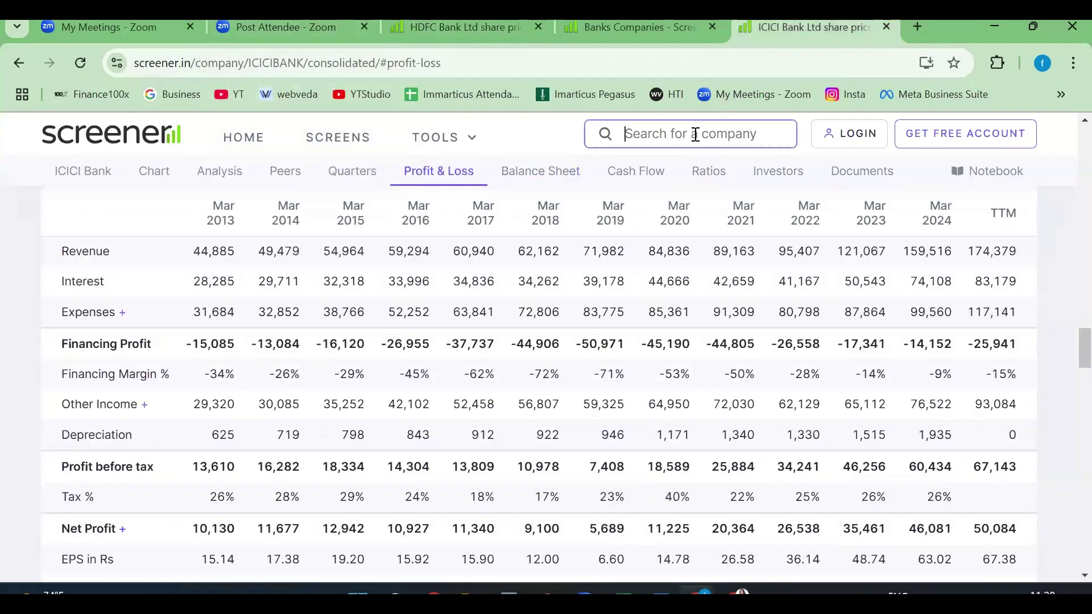
{"action": "type", "text": "vip"}
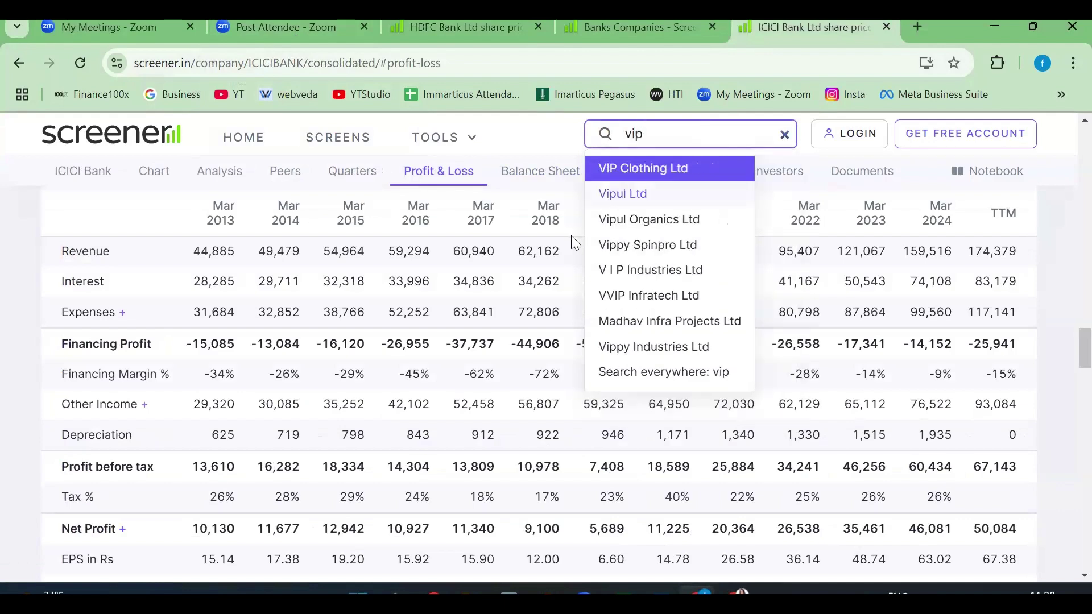
{"action": "left_click", "coordinate": [688, 271]}
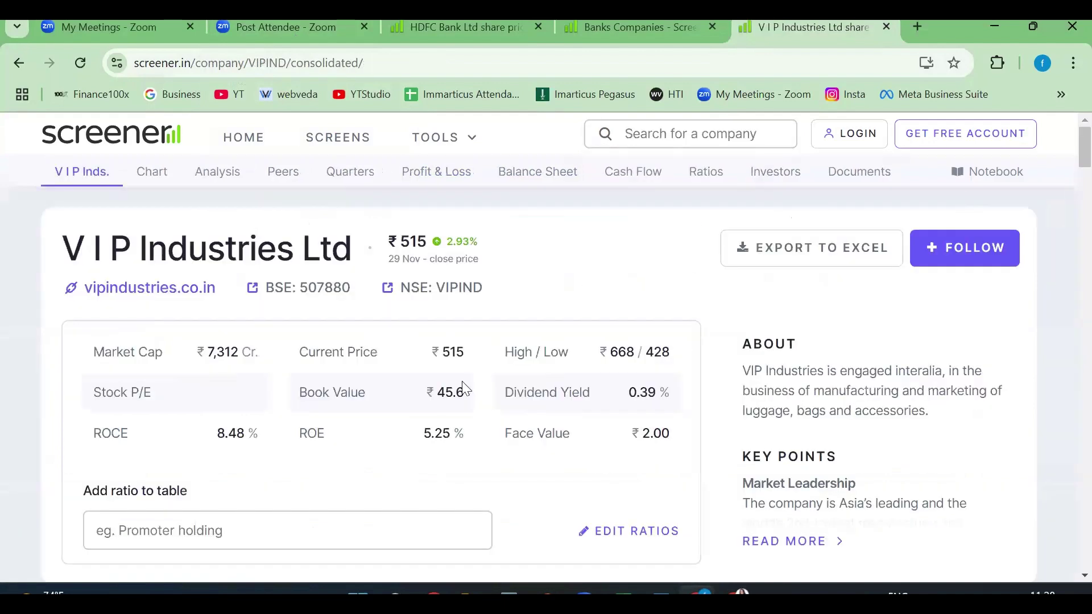
{"action": "left_click", "coordinate": [447, 182]}
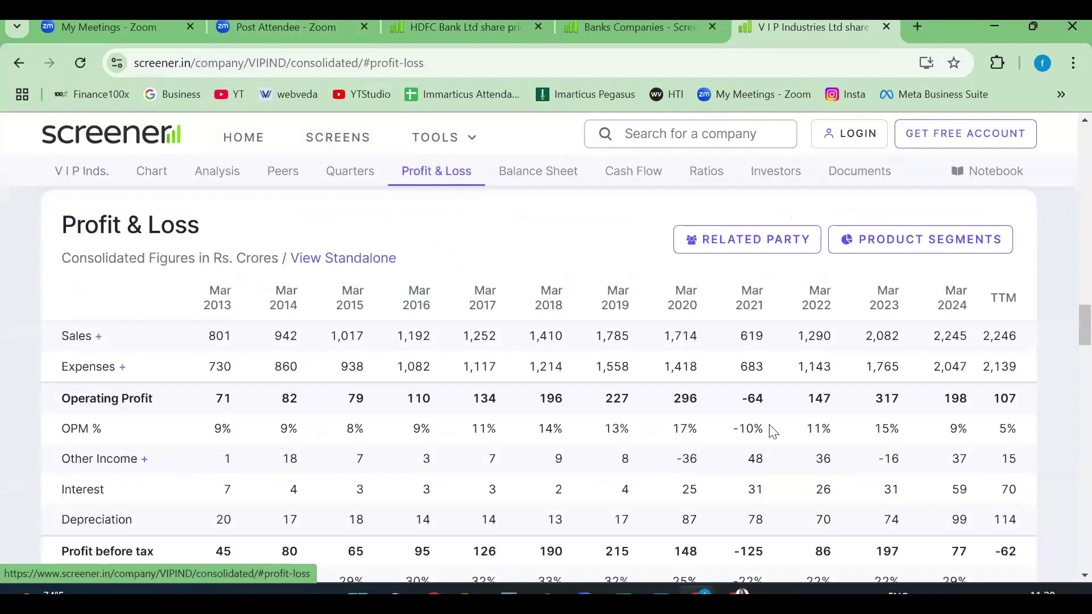
Expand the Sales row to examine the yearly sales growth around Mar 2020 to Mar 2023, and open the company's website
{"action": "left_click", "coordinate": [99, 337]}
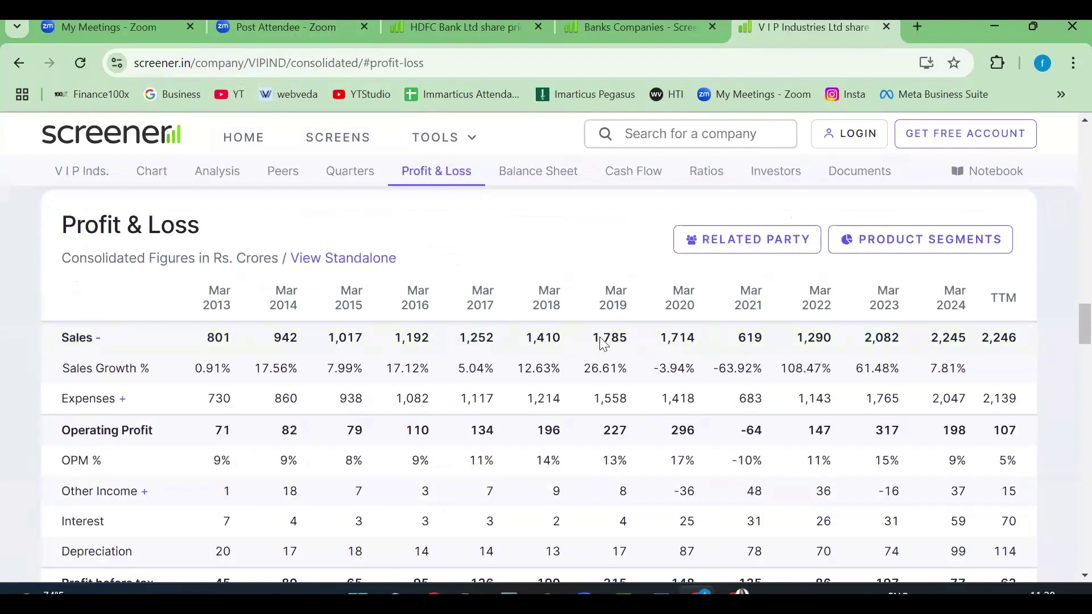
{"action": "left_click_drag", "start_coordinate": [592, 341], "coordinate": [879, 347]}
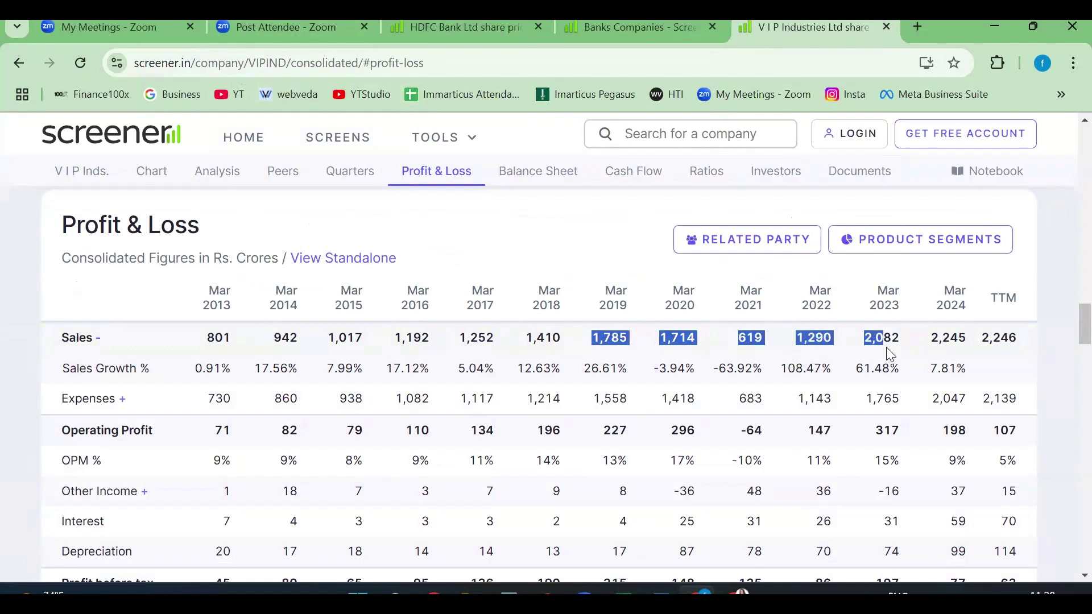
{"action": "left_click_drag", "start_coordinate": [704, 377], "coordinate": [843, 377]}
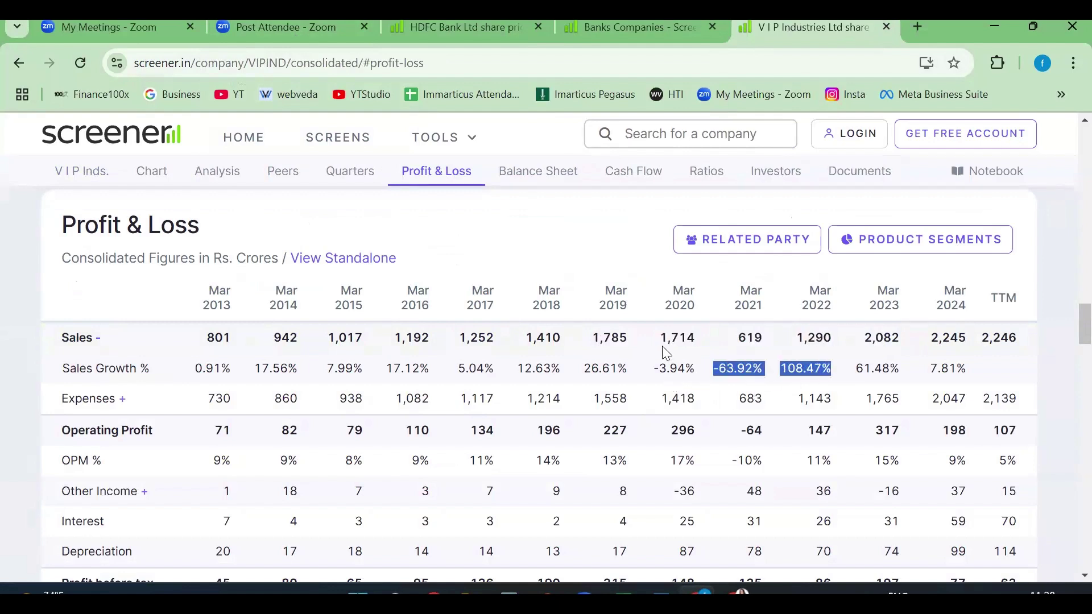
{"action": "left_click_drag", "start_coordinate": [665, 340], "coordinate": [914, 377]}
{"action": "left_click", "coordinate": [852, 369]}
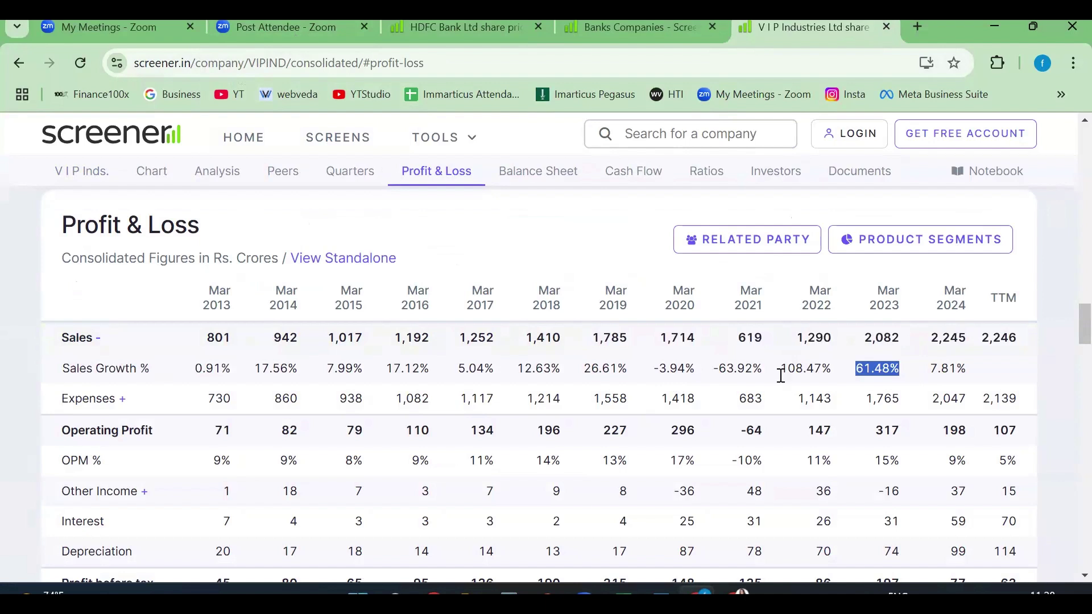
{"action": "left_click_drag", "start_coordinate": [780, 371], "coordinate": [833, 381]}
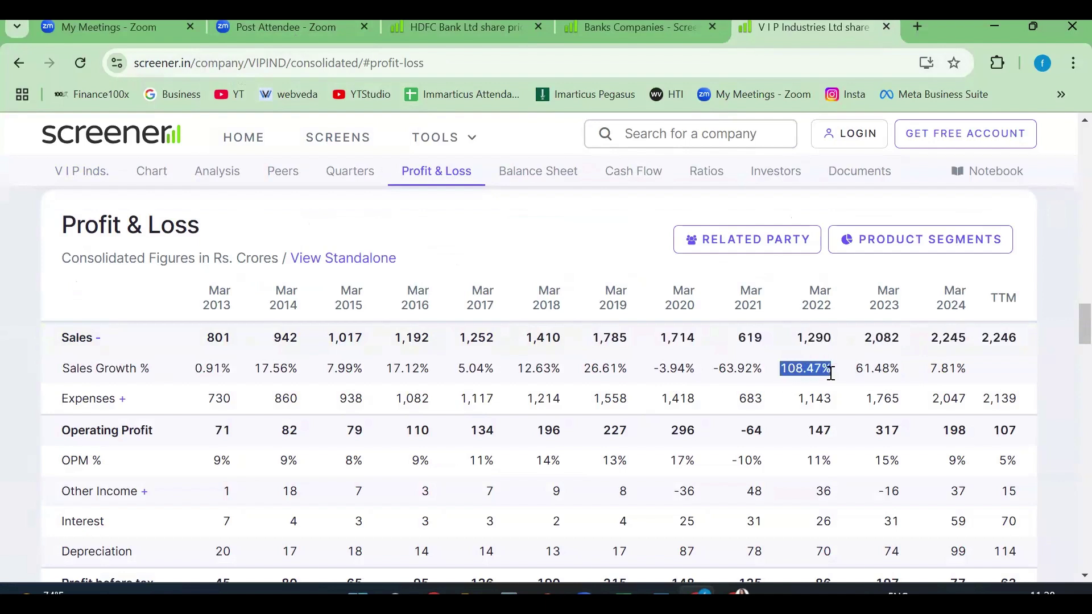
{"action": "left_click", "coordinate": [92, 174]}
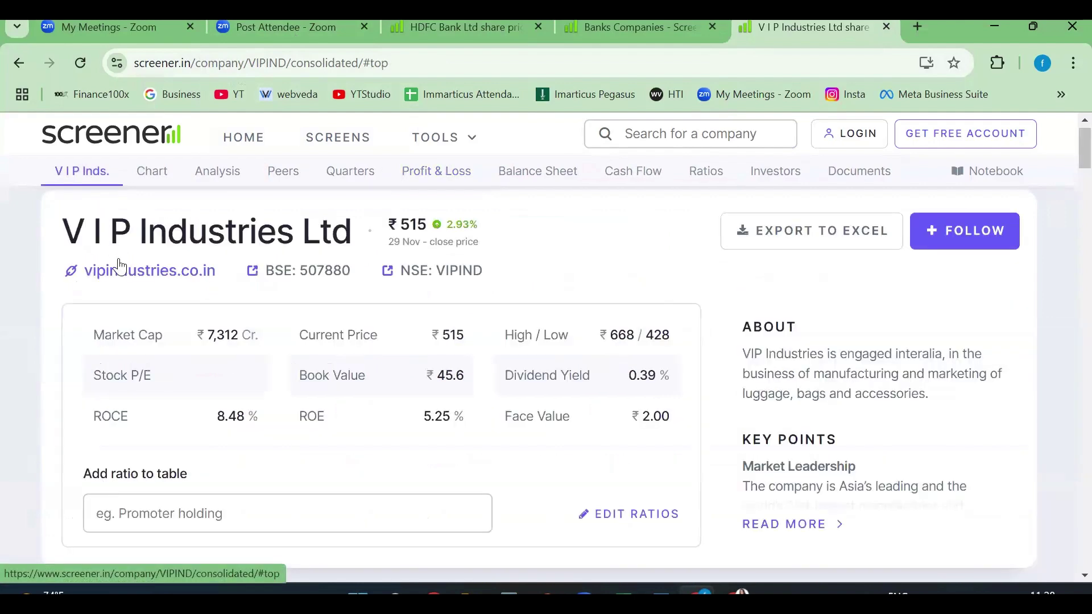
{"action": "left_click", "coordinate": [122, 270]}
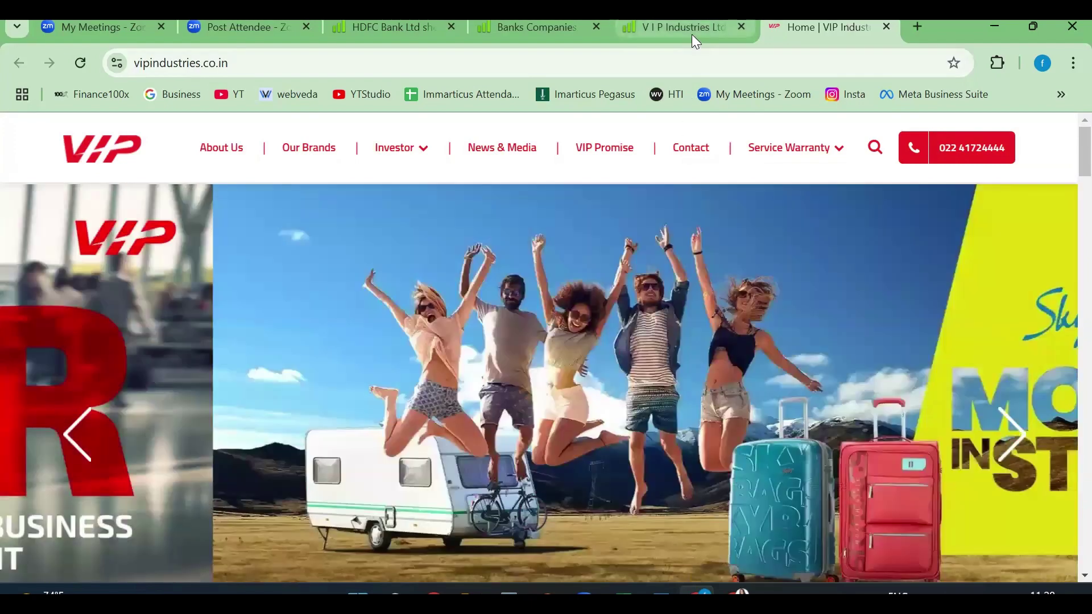
Search Screener for "colp" and open the Profit & Loss of Colgate-Palmolive (India) Ltd
{"action": "mouse_move", "coordinate": [692, 34]}
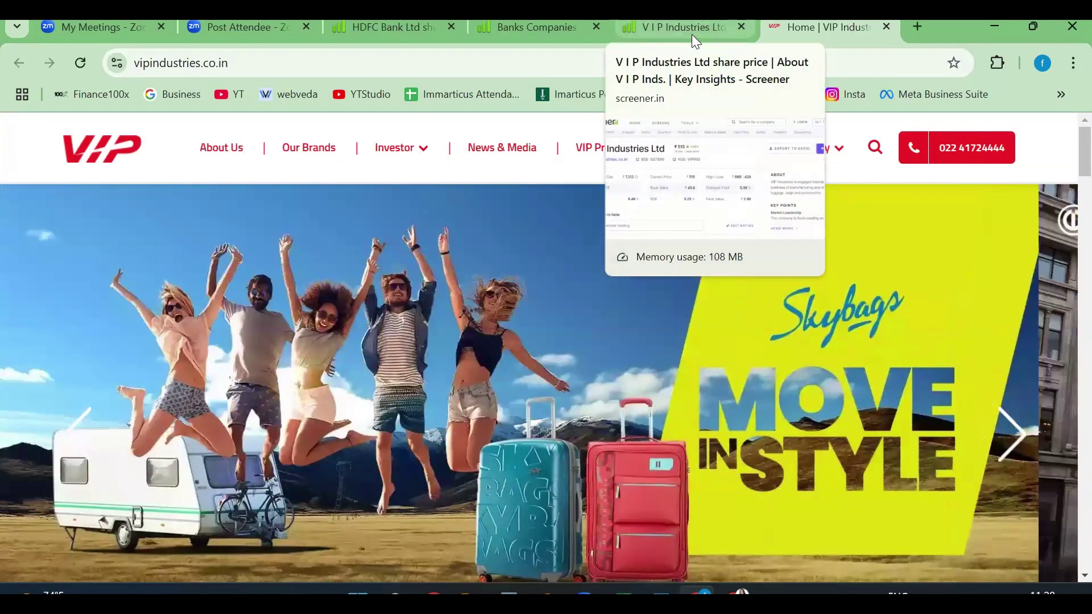
{"action": "left_click", "coordinate": [720, 134]}
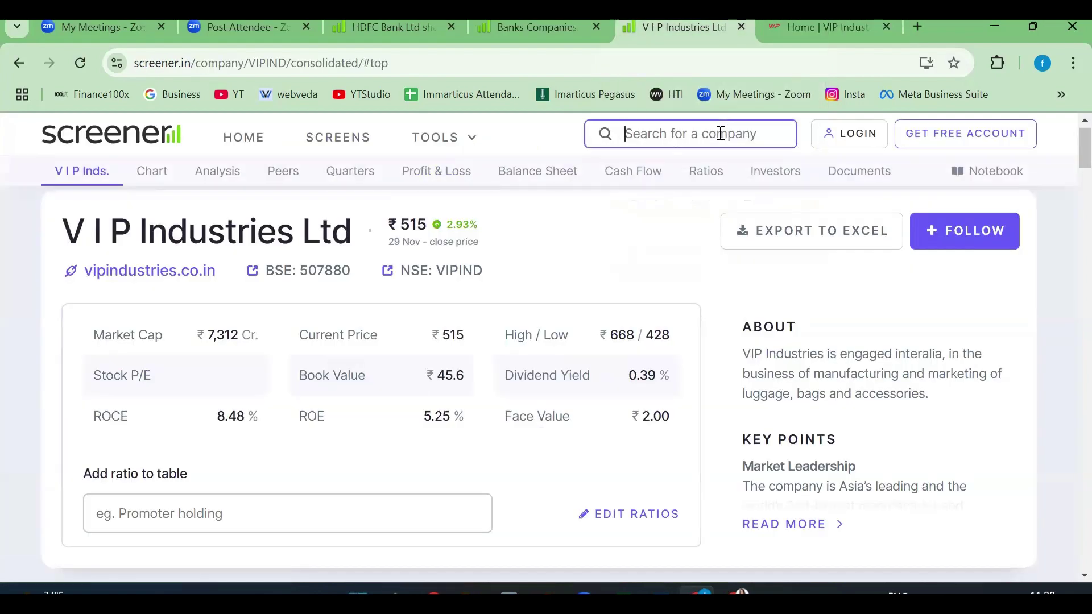
{"action": "type", "text": "colp"}
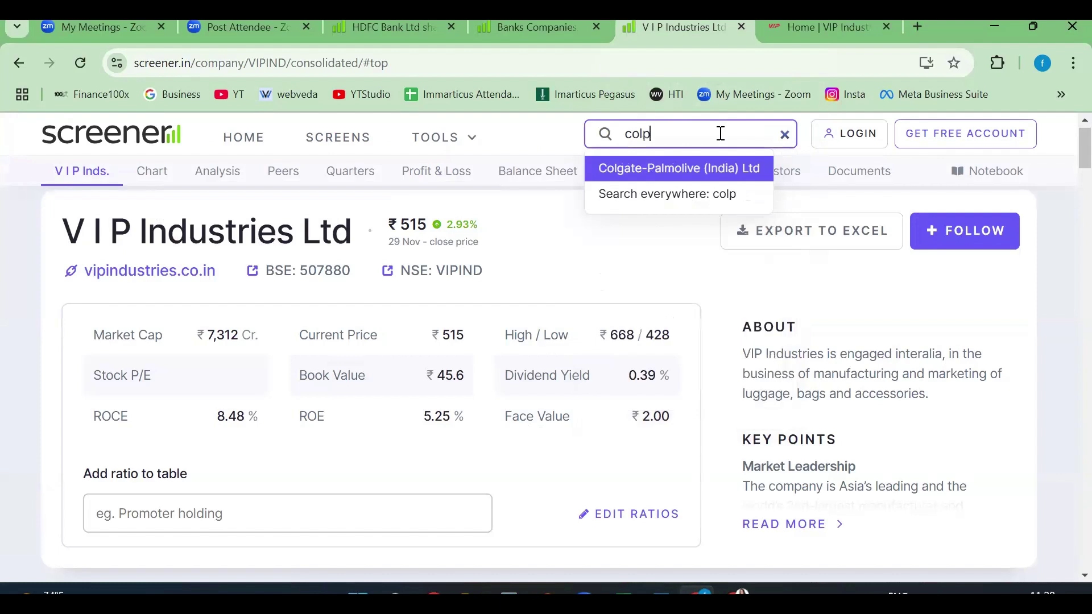
{"action": "key", "text": "Return"}
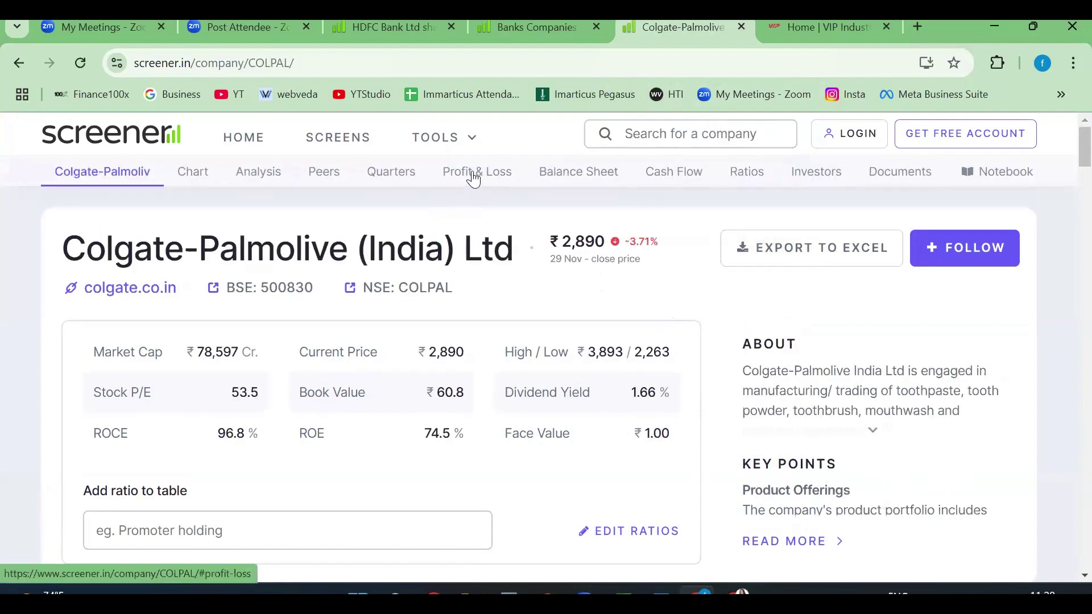
{"action": "left_click", "coordinate": [474, 178]}
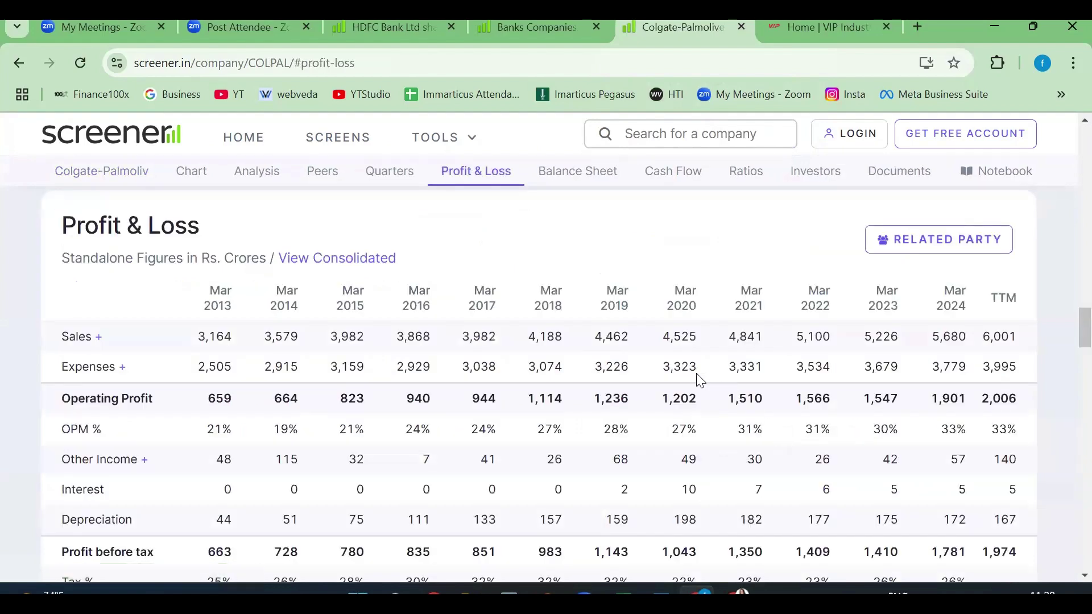
Examine Colgate-Palmolive's sales from Mar 2019 to Mar 2023 and expand the Sales row to compare the yearly growth percentages
{"action": "left_click_drag", "start_coordinate": [594, 339], "coordinate": [889, 336]}
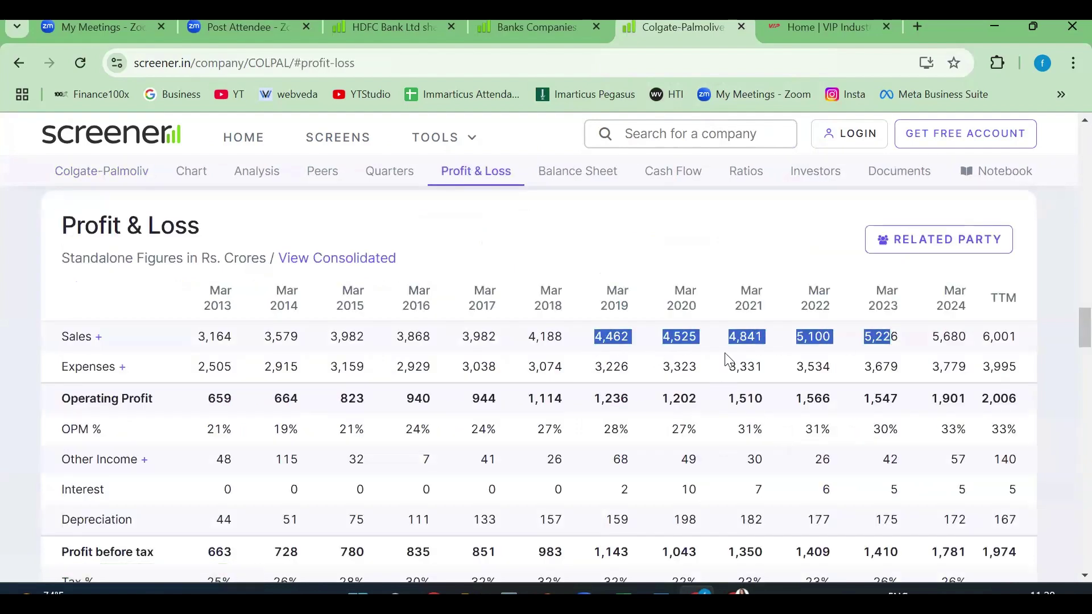
{"action": "left_click", "coordinate": [98, 337]}
{"action": "left_click_drag", "start_coordinate": [594, 370], "coordinate": [851, 388]}
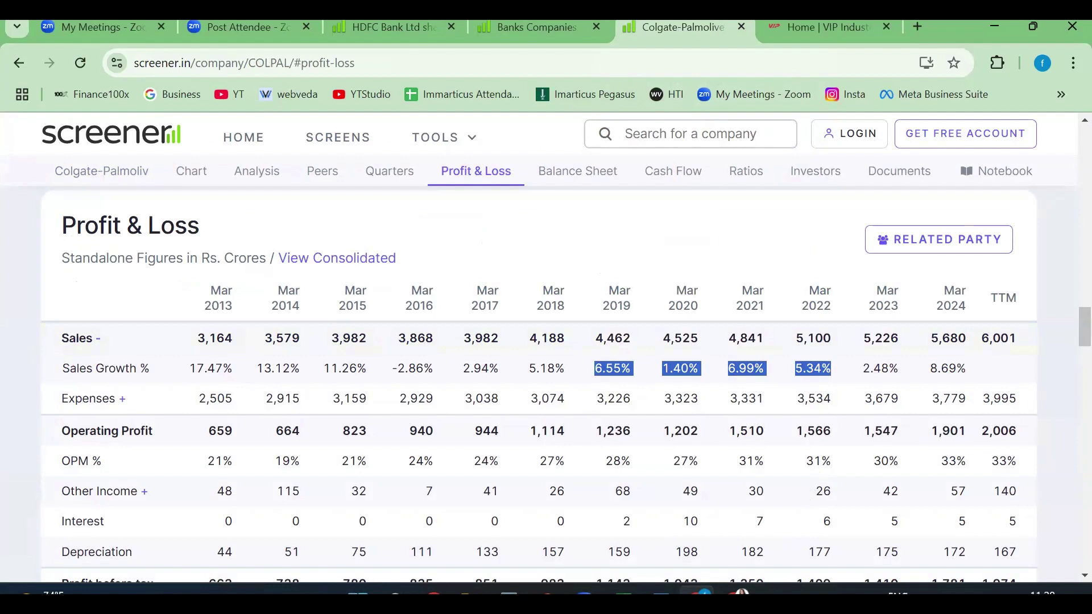
Switch back to Excel, carry the Mar-25 growth rate forward from H7 to K7 with =G7, and colour G7:K7 red
{"action": "mouse_move", "coordinate": [731, 592]}
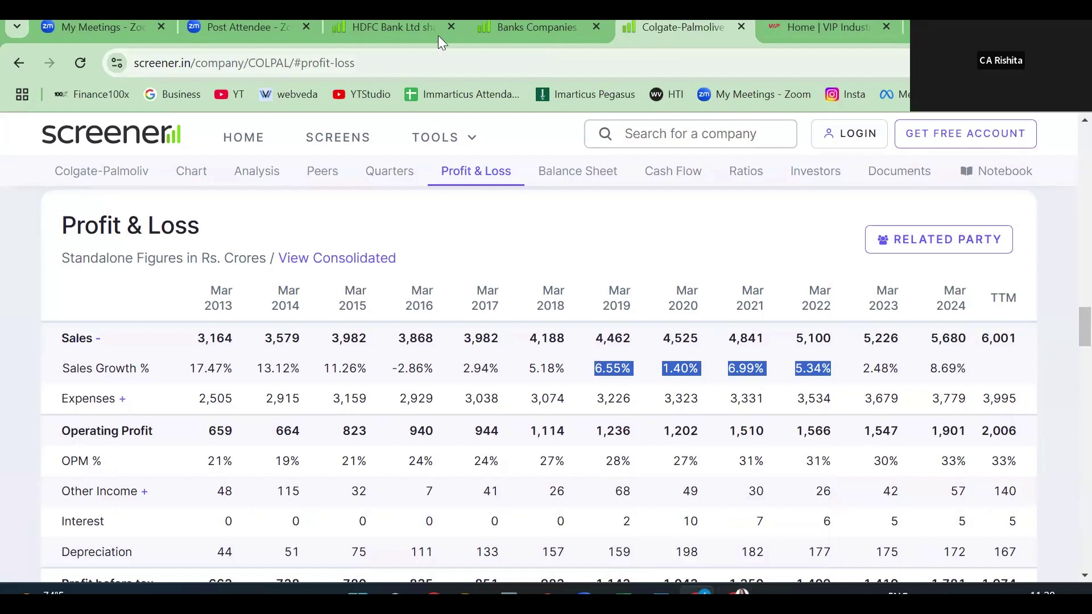
{"action": "left_click", "coordinate": [624, 592]}
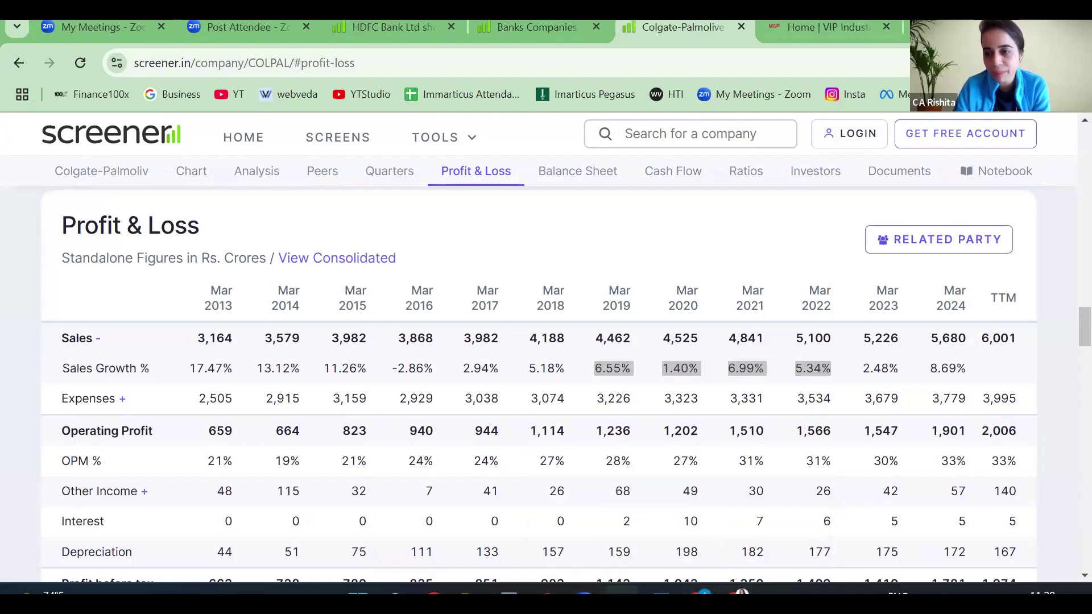
{"action": "left_click", "coordinate": [460, 322]}
{"action": "left_click", "coordinate": [506, 323]}
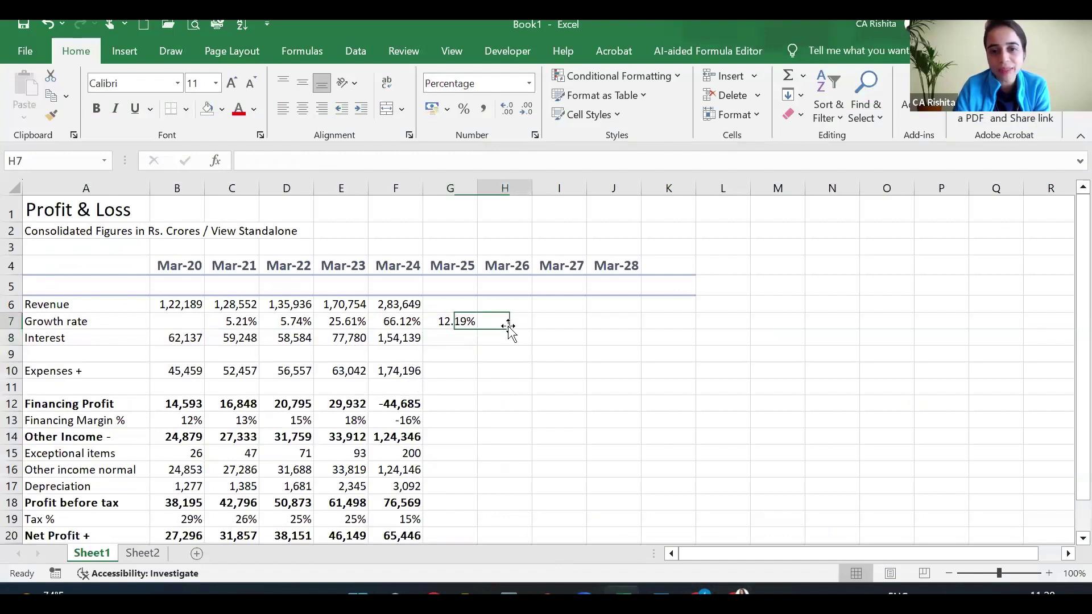
{"action": "type", "text": "="}
{"action": "key", "text": "Left"}
{"action": "key", "text": "Return"}
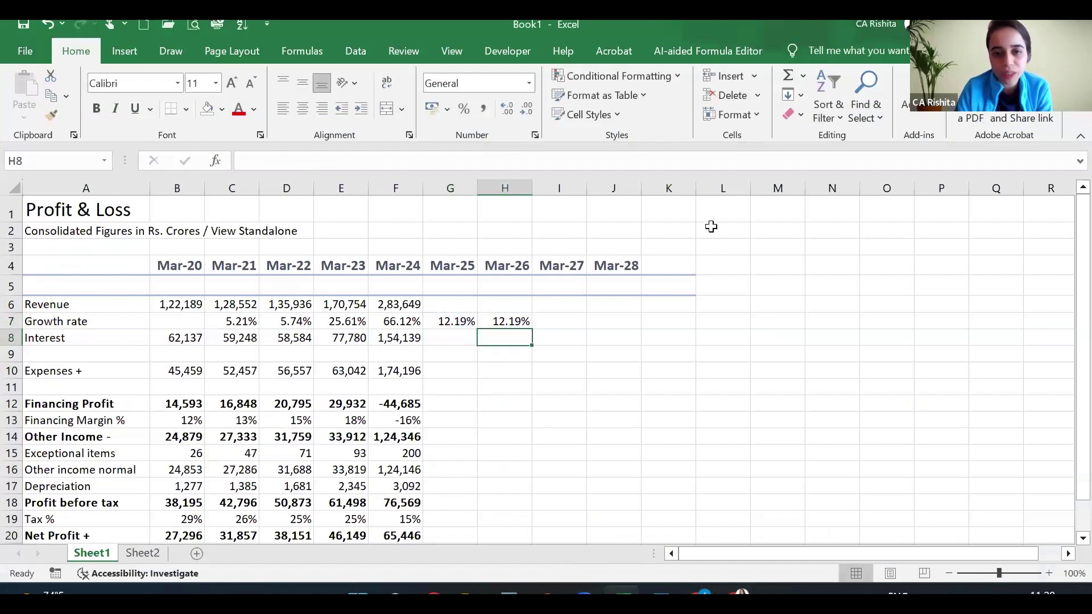
{"action": "left_click", "coordinate": [509, 320]}
{"action": "left_click_drag", "start_coordinate": [530, 329], "coordinate": [571, 334]}
{"action": "left_click_drag", "start_coordinate": [451, 322], "coordinate": [672, 321]}
{"action": "left_click", "coordinate": [239, 108]}
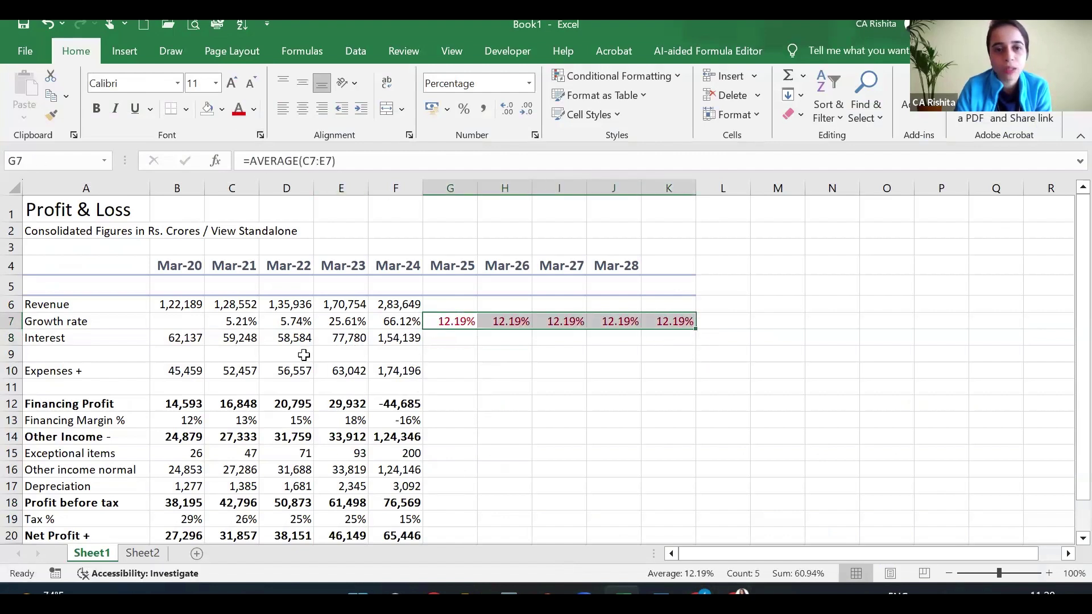
Set the font colour of the historical figures in B6:F6, B8:F8, B10:F10 and B12:F22 to standard blue
{"action": "left_click_drag", "start_coordinate": [183, 305], "coordinate": [398, 304]}
{"action": "scroll", "coordinate": [369, 356], "scroll_direction": "down", "scroll_amount": 1}
{"action": "left_click_drag", "start_coordinate": [182, 279], "coordinate": [405, 282]}
{"action": "left_click_drag", "start_coordinate": [181, 311], "coordinate": [399, 312]}
{"action": "left_click_drag", "start_coordinate": [177, 343], "coordinate": [394, 509]}
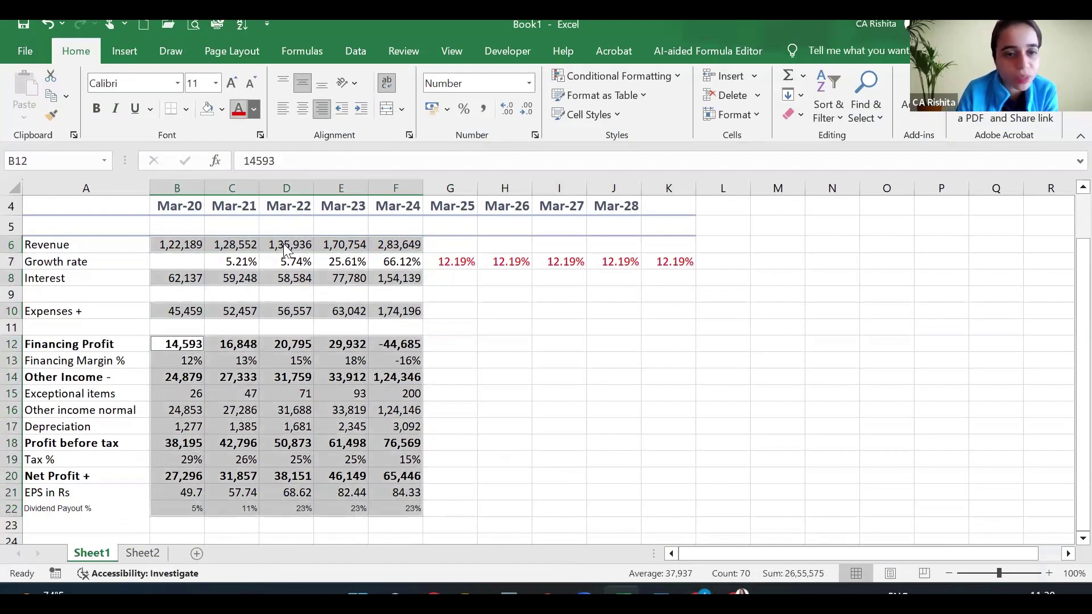
{"action": "left_click", "coordinate": [253, 110]}
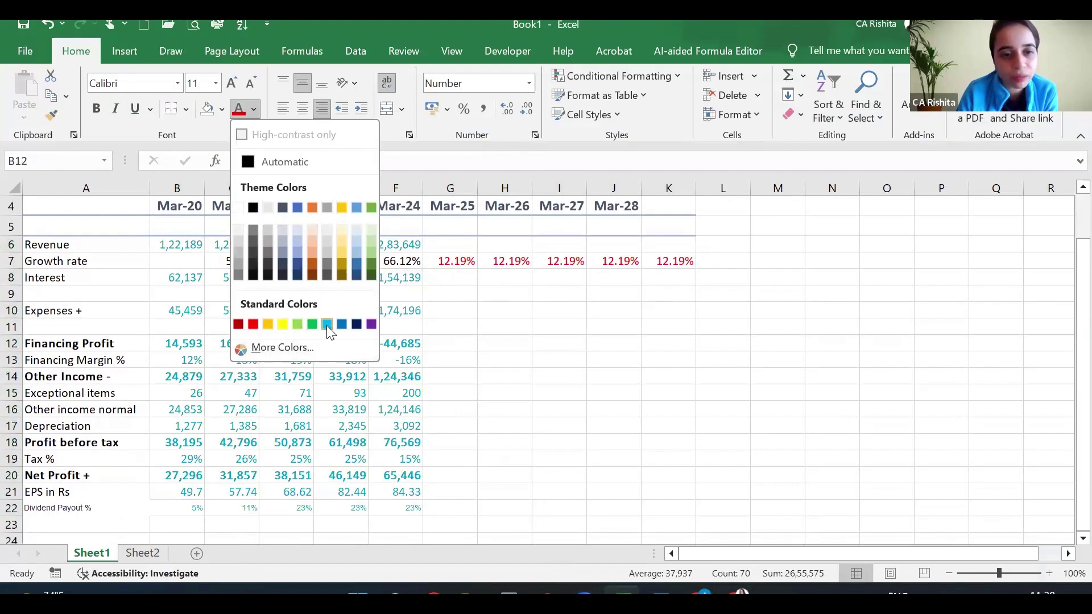
{"action": "left_click", "coordinate": [342, 328]}
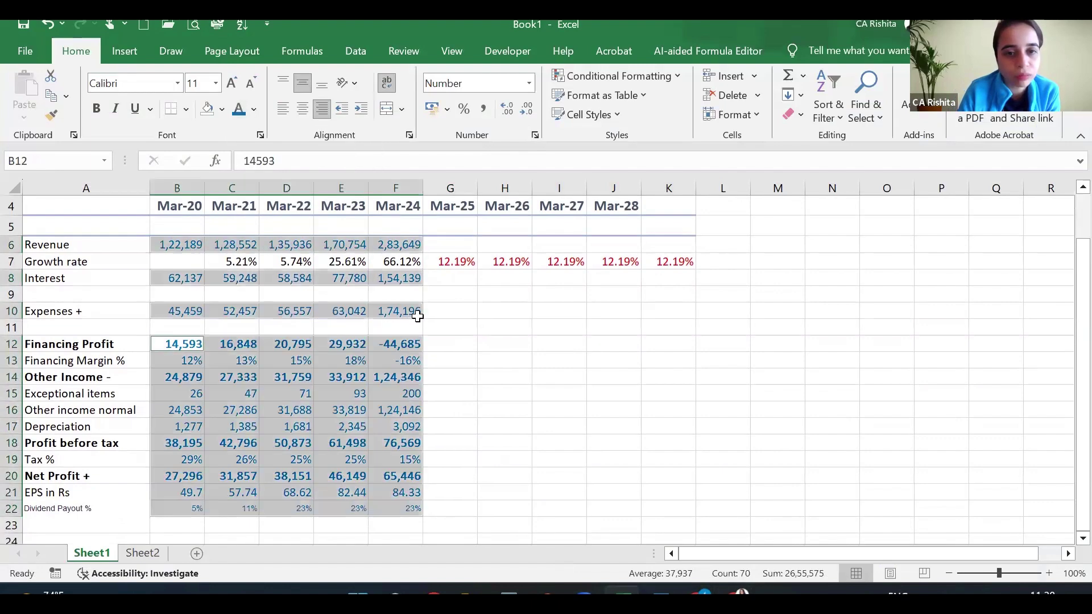
Inspect the averaging formula behind the Mar-25 growth rate in G7 and leave it as it is
{"action": "left_click", "coordinate": [462, 283]}
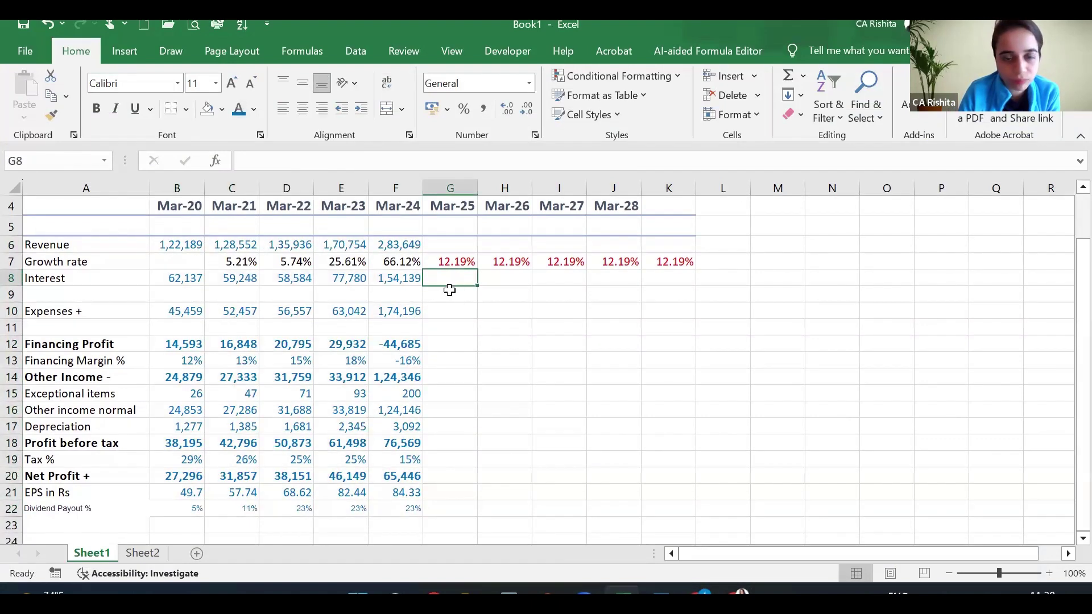
{"action": "left_click", "coordinate": [455, 263]}
{"action": "double_click", "coordinate": [458, 262]}
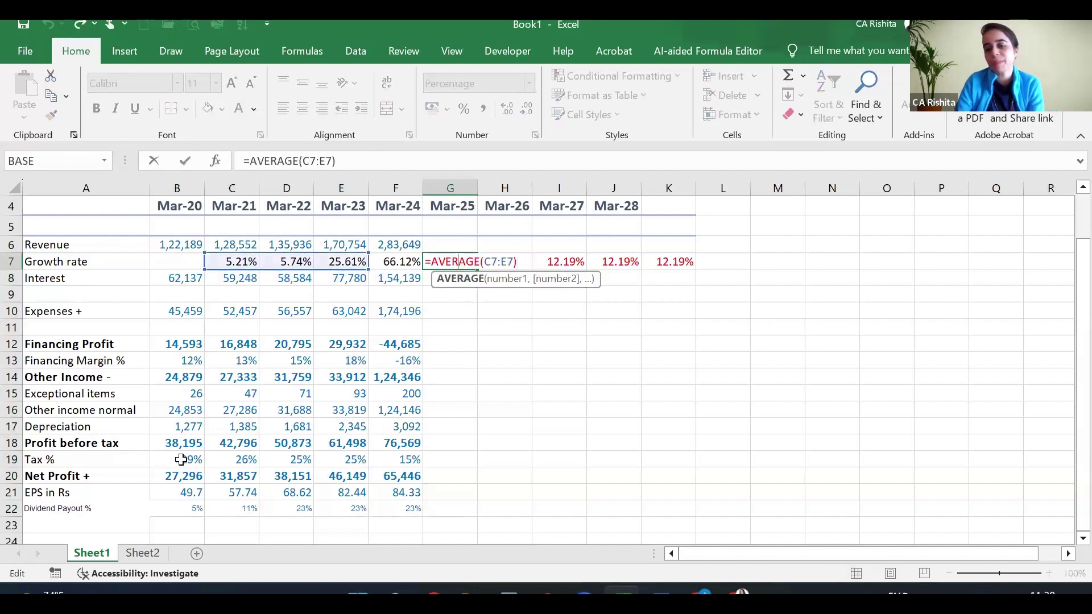
{"action": "key", "text": "Return"}
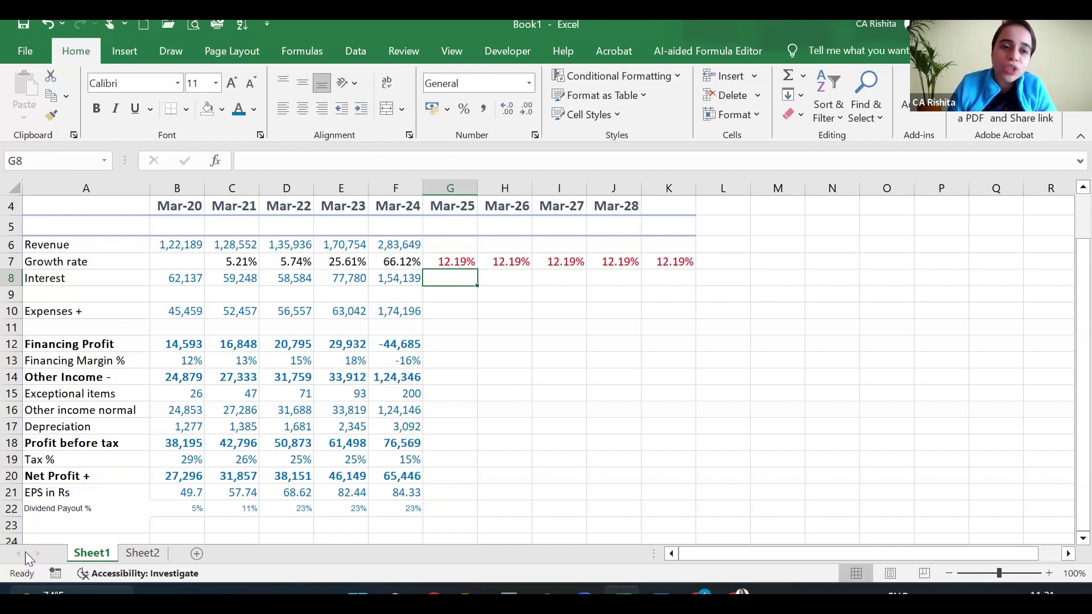
Review the Mar-20 to Mar-24 revenue, interest, expenses and financing margin figures, and recheck the growth formula in G7
{"action": "left_click_drag", "start_coordinate": [190, 245], "coordinate": [205, 364]}
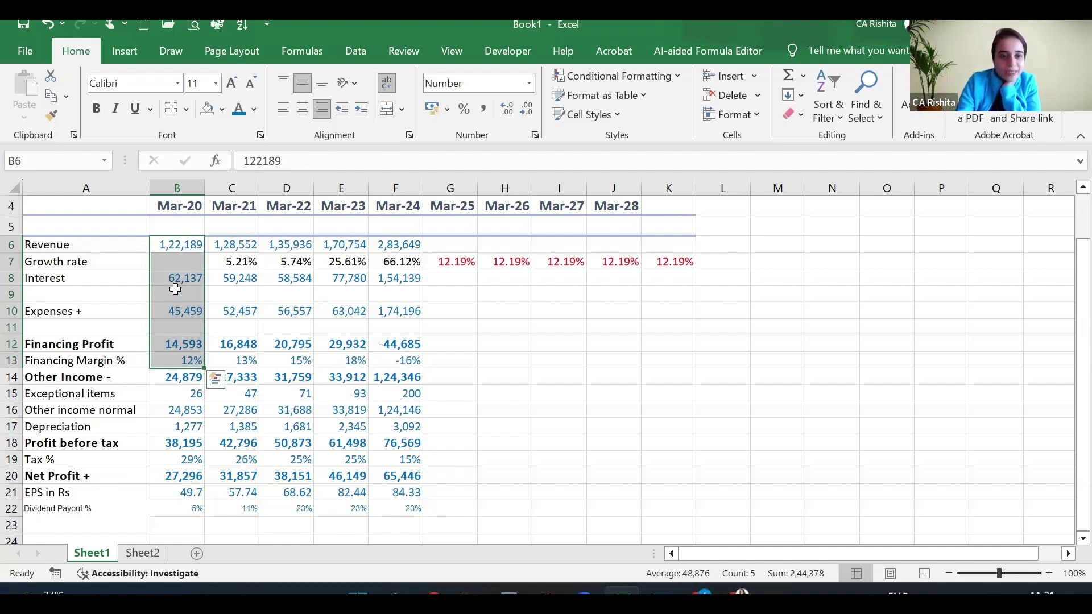
{"action": "left_click_drag", "start_coordinate": [184, 273], "coordinate": [441, 296]}
{"action": "left_click_drag", "start_coordinate": [165, 311], "coordinate": [385, 330]}
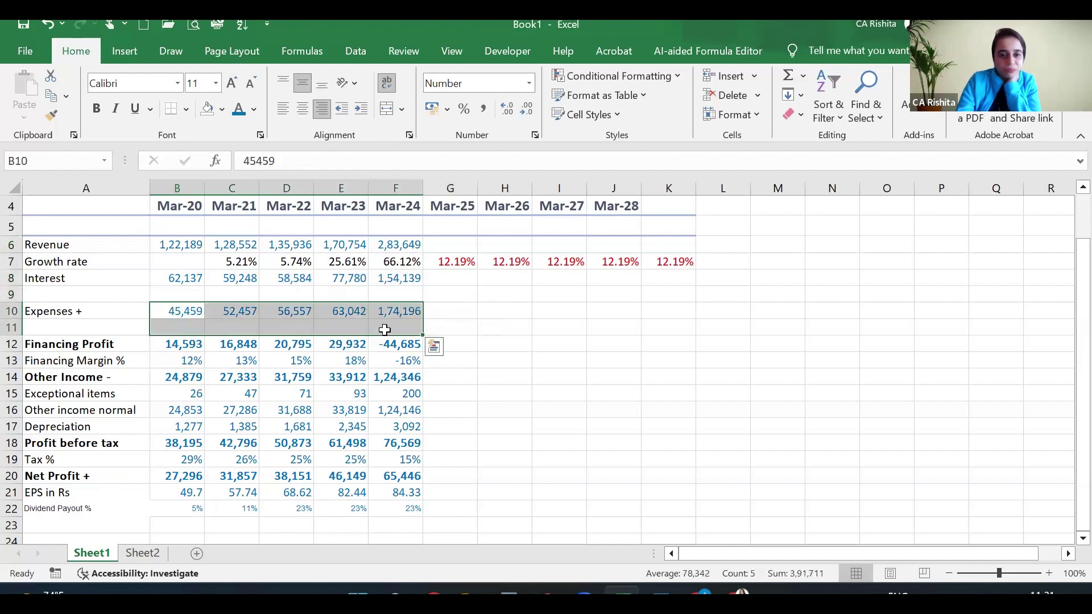
{"action": "left_click", "coordinate": [411, 279]}
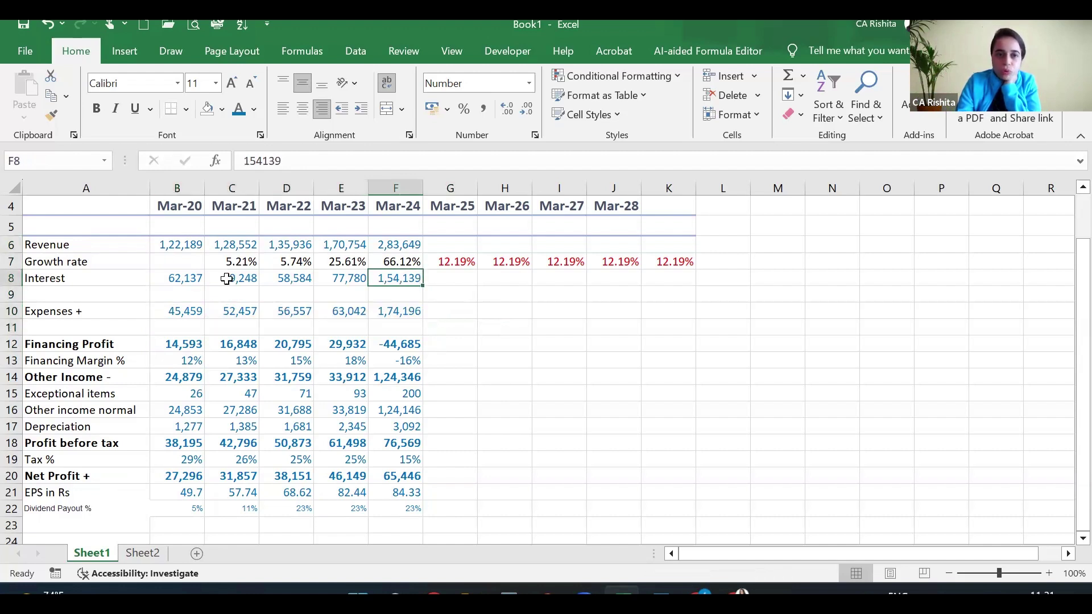
{"action": "left_click_drag", "start_coordinate": [191, 278], "coordinate": [235, 278]}
{"action": "left_click_drag", "start_coordinate": [356, 320], "coordinate": [390, 330]}
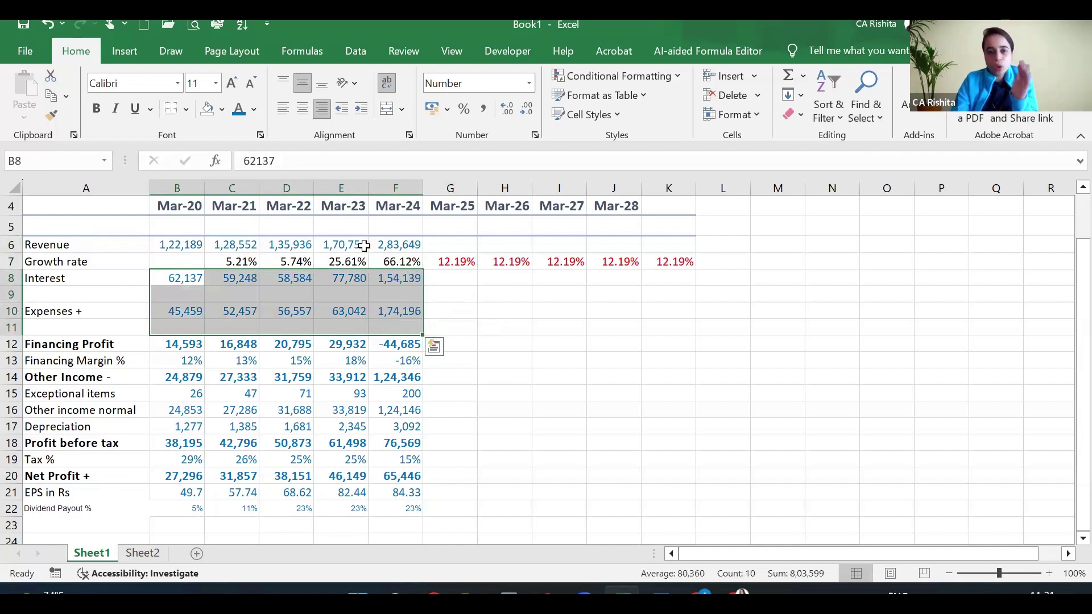
{"action": "left_click_drag", "start_coordinate": [400, 239], "coordinate": [200, 239]}
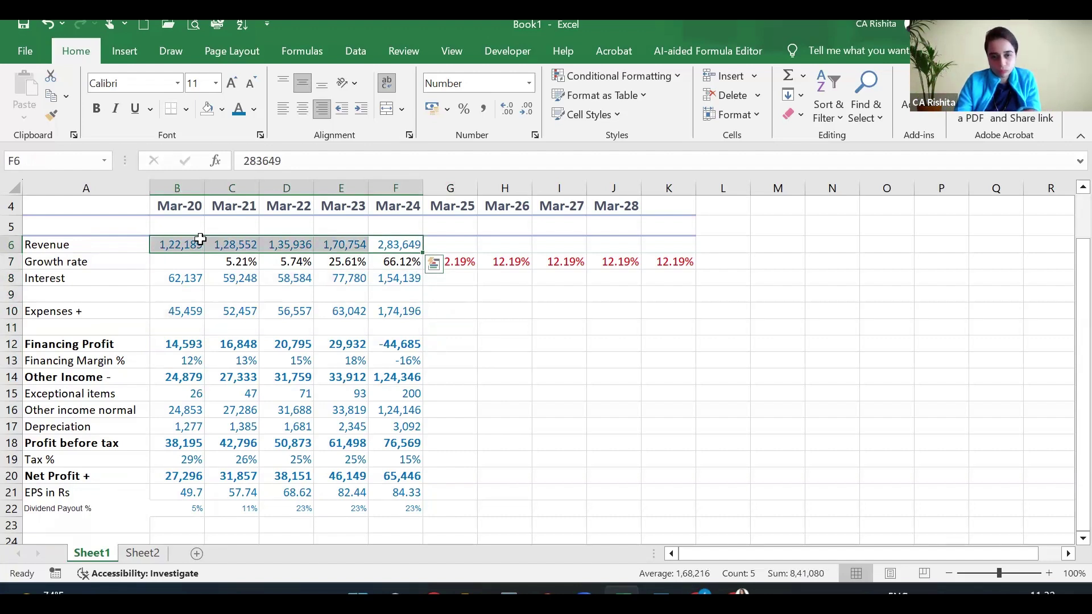
{"action": "left_click", "coordinate": [196, 361]}
{"action": "left_click", "coordinate": [236, 359]}
{"action": "left_click", "coordinate": [351, 359]}
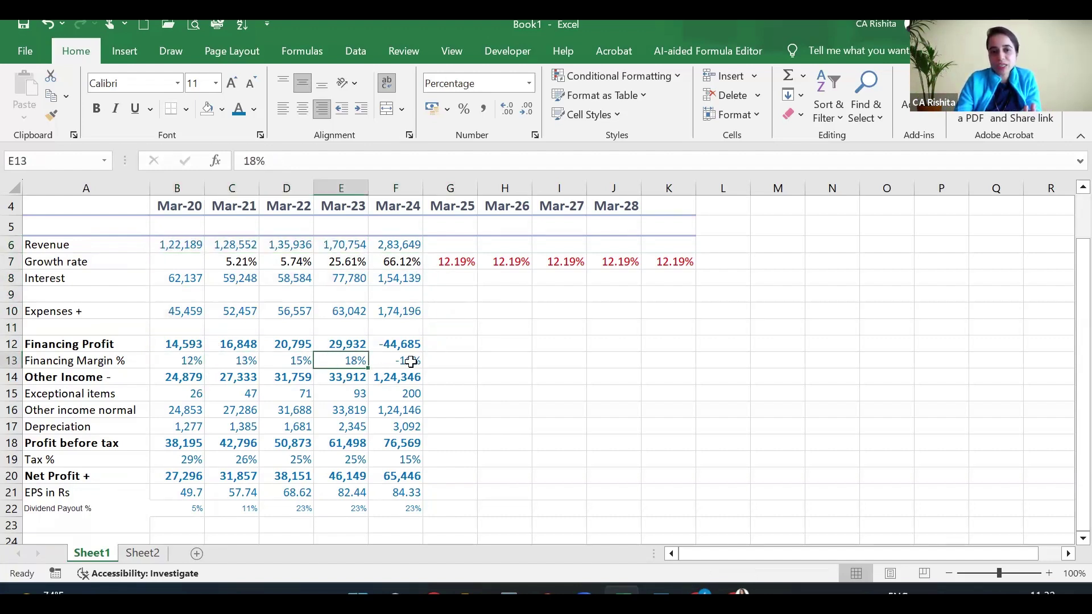
{"action": "left_click", "coordinate": [404, 360]}
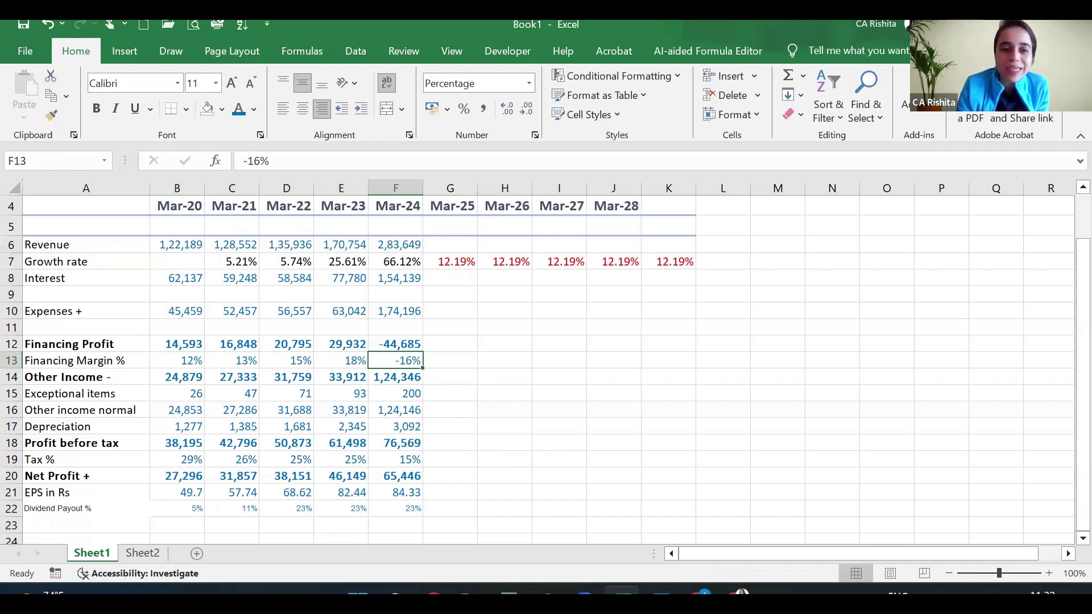
{"action": "double_click", "coordinate": [450, 263]}
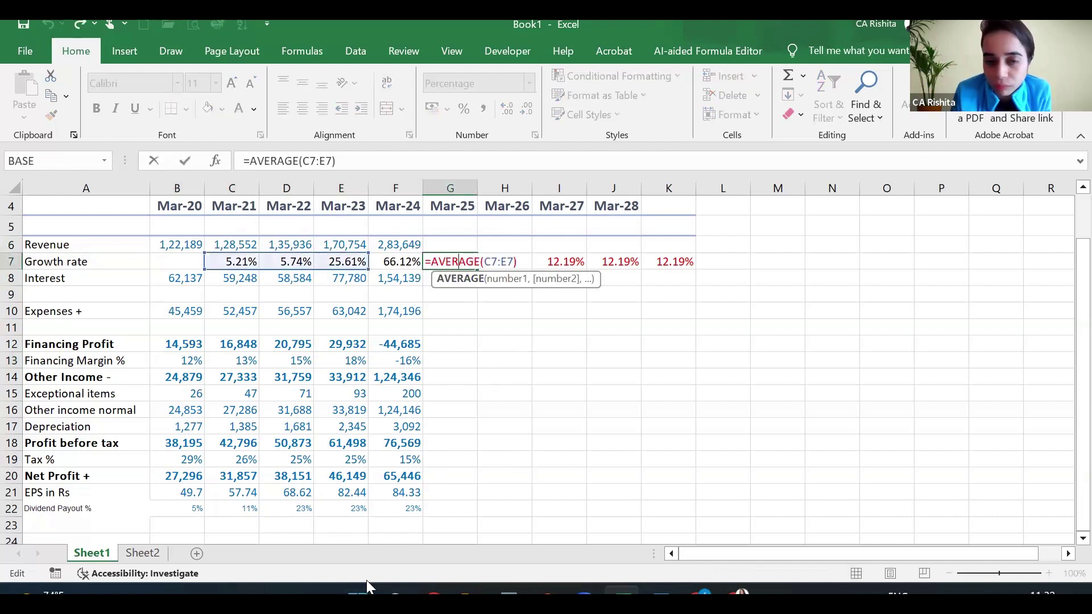
{"action": "key", "text": "Return"}
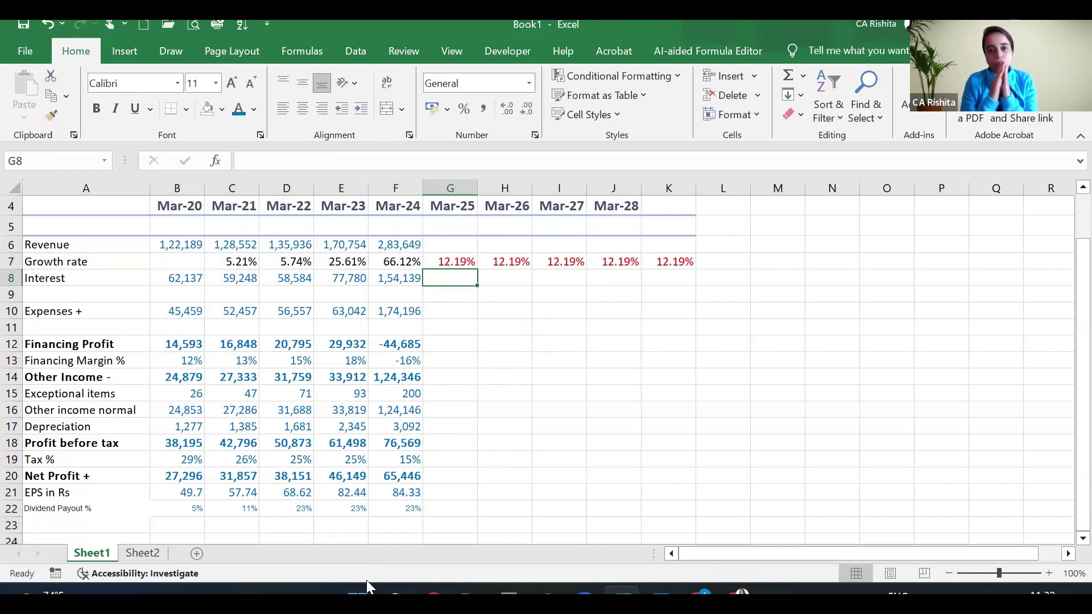
Calculate the Mar-25 revenue in G6 with =F6*(1+G7)
{"action": "left_click", "coordinate": [445, 245]}
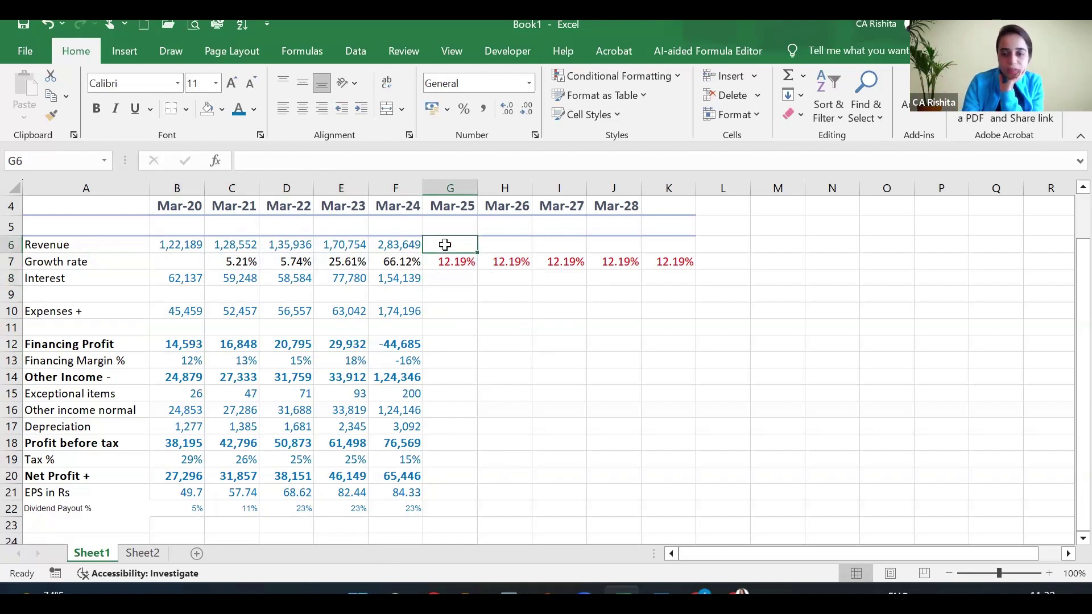
{"action": "type", "text": "="}
{"action": "left_click", "coordinate": [398, 245]}
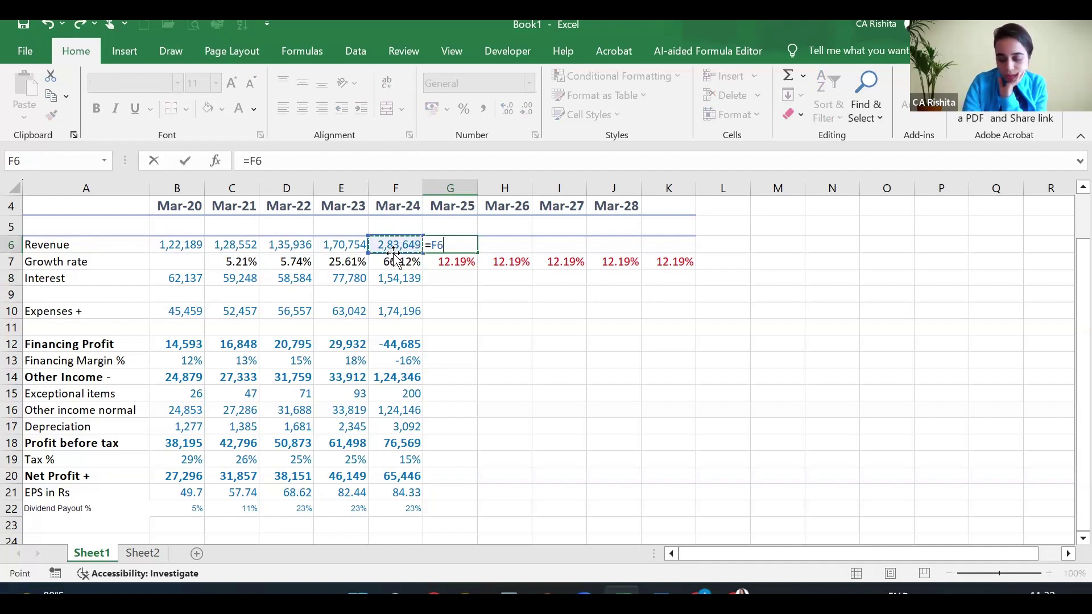
{"action": "type", "text": "*("}
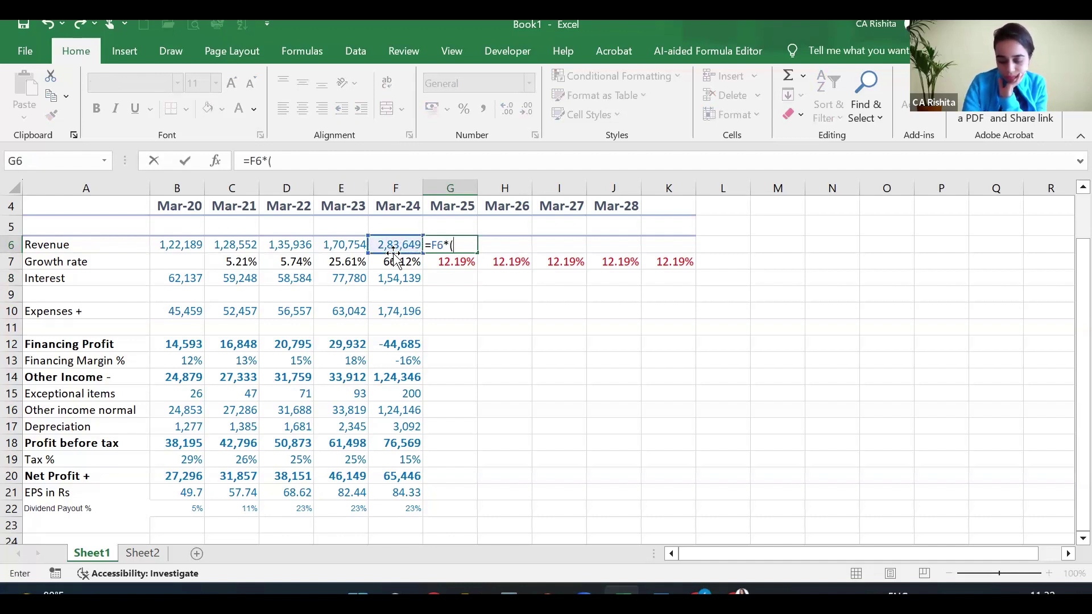
{"action": "type", "text": "1+"}
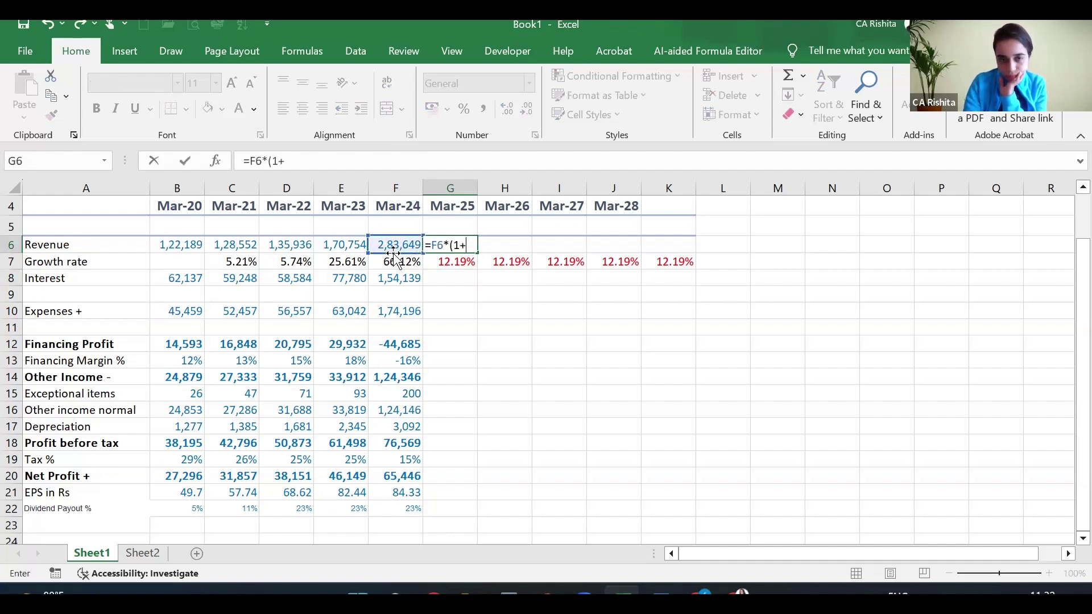
{"action": "left_click", "coordinate": [441, 259]}
{"action": "type", "text": ")"}
{"action": "key", "text": "Return"}
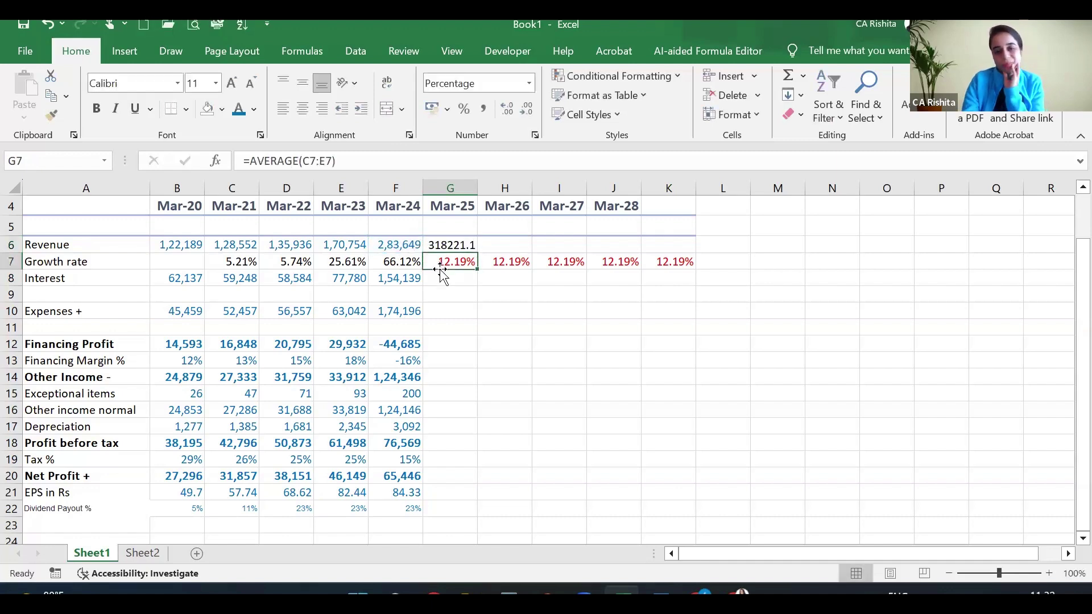
Fill the revenue formula from G6 across to K6 and show the projected revenues without decimals
{"action": "key", "text": "Up"}
{"action": "left_click_drag", "start_coordinate": [477, 253], "coordinate": [700, 239]}
{"action": "left_click", "coordinate": [528, 112]}
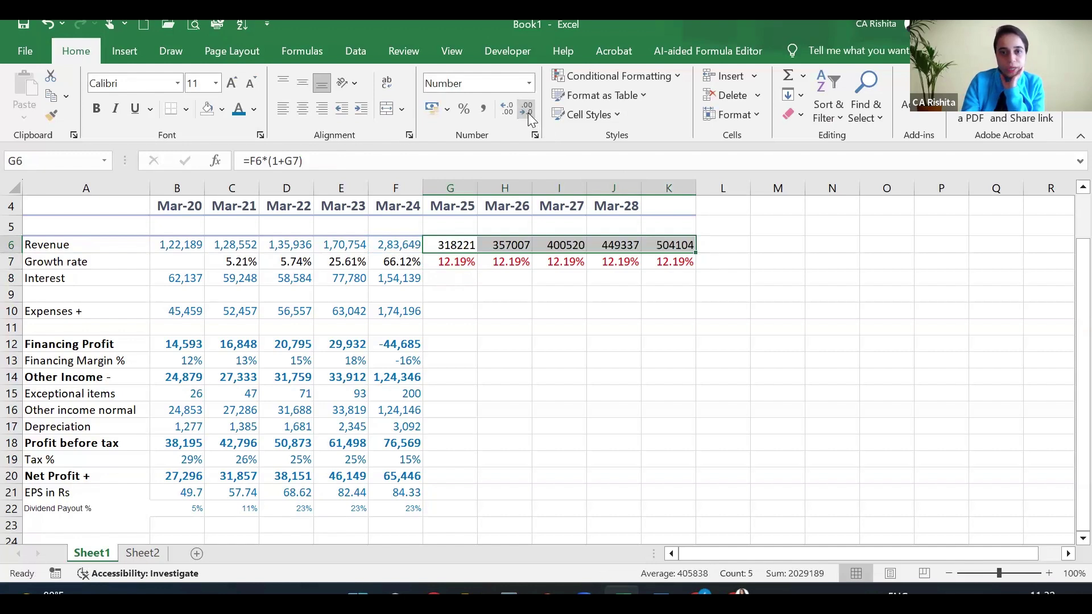
Copy the growth-rate assumptions in G7:K7 to the Financing Margin % row at G13:K13, so G13 becomes =AVERAGE(C13:E13)
{"action": "left_click", "coordinate": [484, 355]}
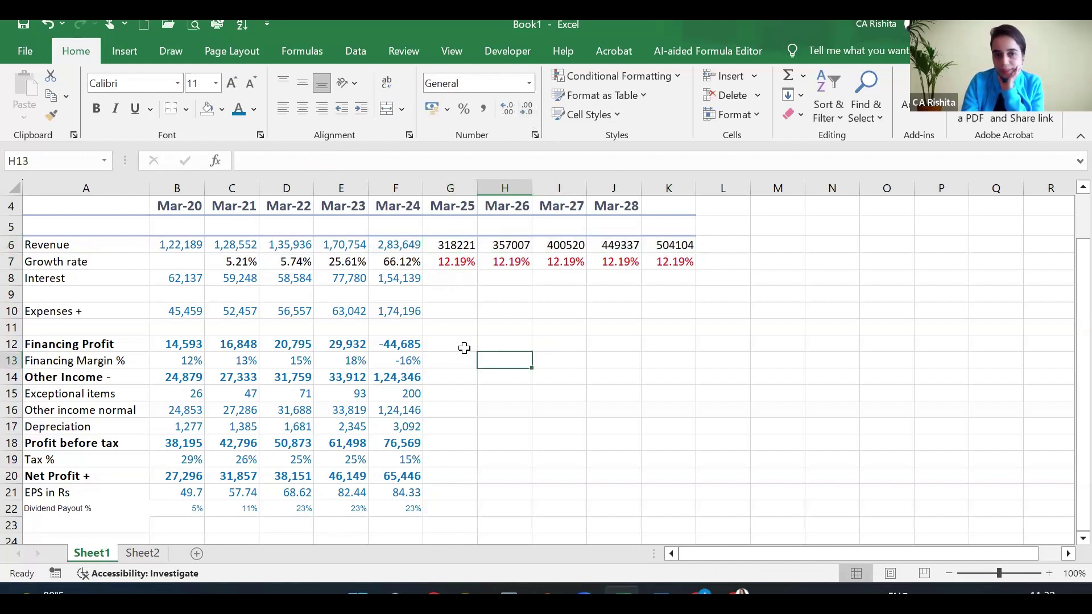
{"action": "left_click", "coordinate": [466, 345]}
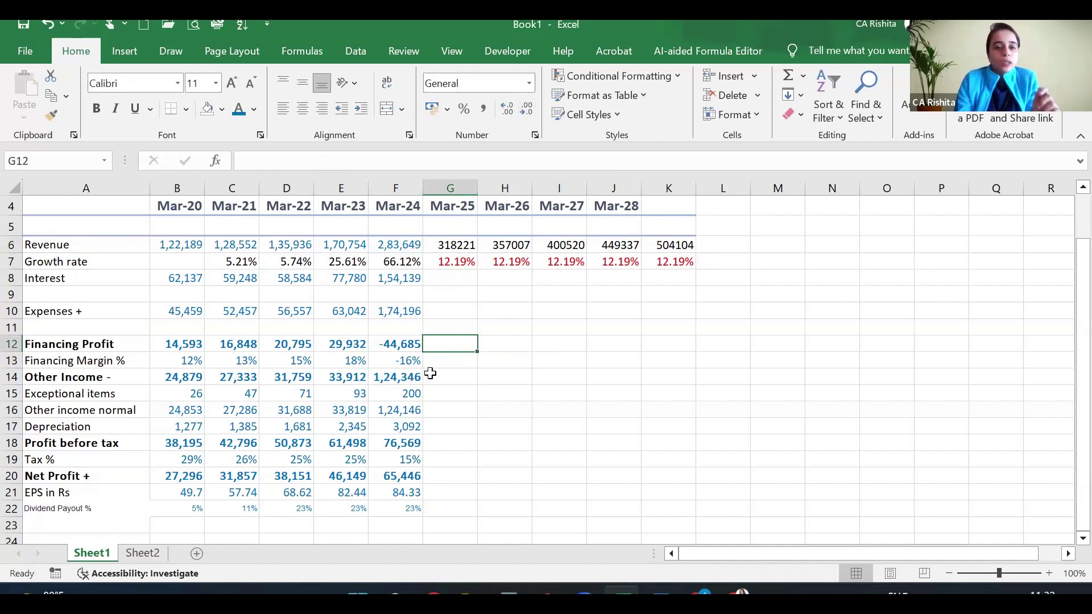
{"action": "left_click", "coordinate": [442, 361]}
{"action": "left_click_drag", "start_coordinate": [473, 263], "coordinate": [636, 265]}
{"action": "key", "text": "ctrl+c"}
{"action": "key", "text": "ctrl+q"}
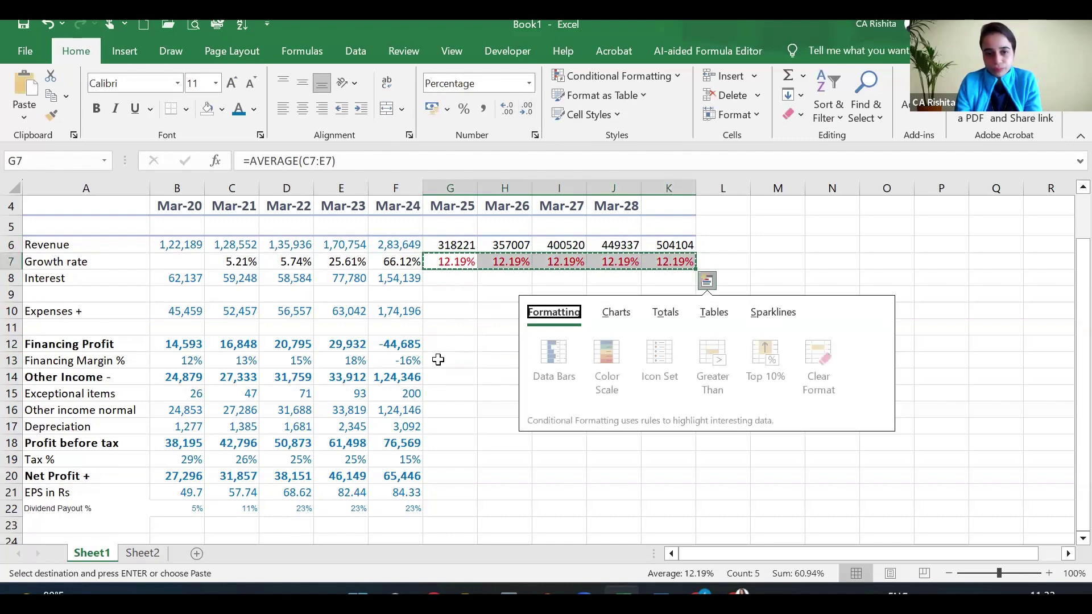
{"action": "left_click", "coordinate": [438, 360]}
{"action": "key", "text": "ctrl+v"}
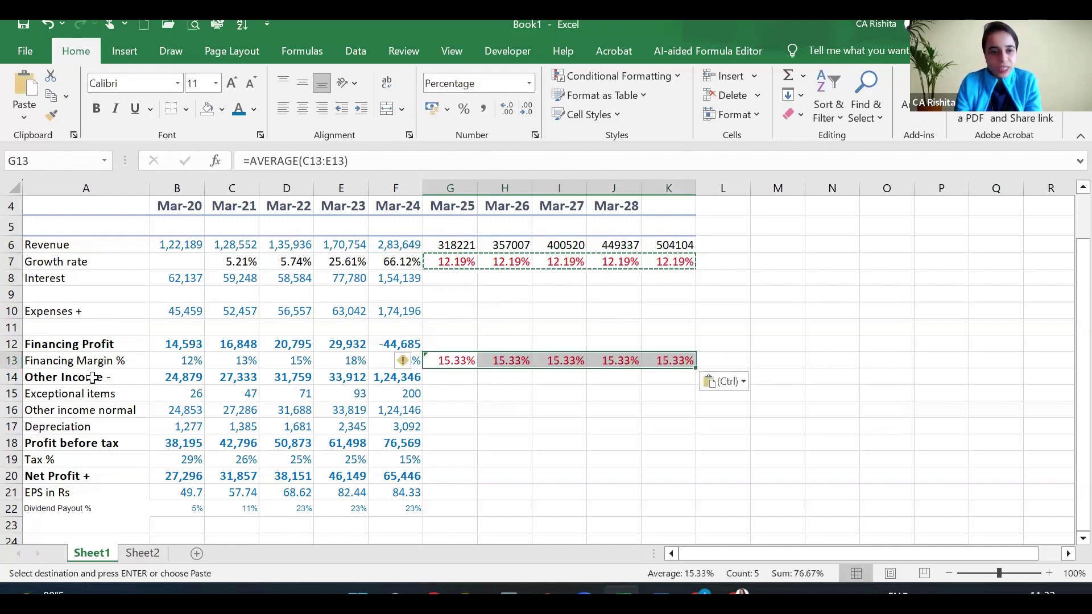
Insert a blank row above Other Income at row 14
{"action": "left_click", "coordinate": [11, 378]}
{"action": "right_click", "coordinate": [12, 378]}
{"action": "left_click", "coordinate": [105, 227]}
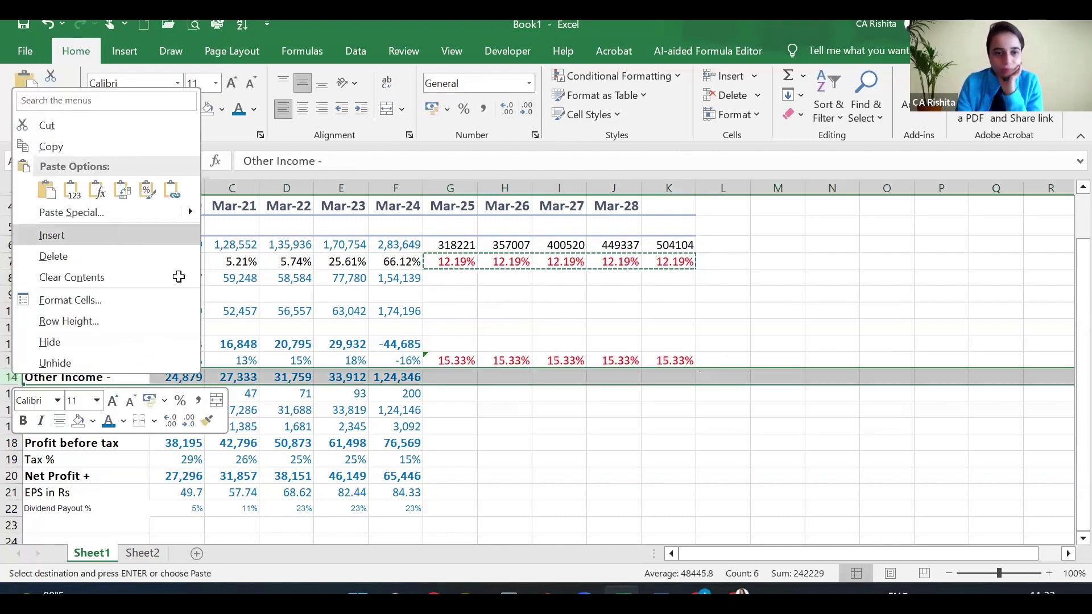
{"action": "left_click", "coordinate": [295, 425]}
Inspect the averaging formula behind the Mar-25 financing margin in G13 and leave it as it is
{"action": "left_click", "coordinate": [449, 361]}
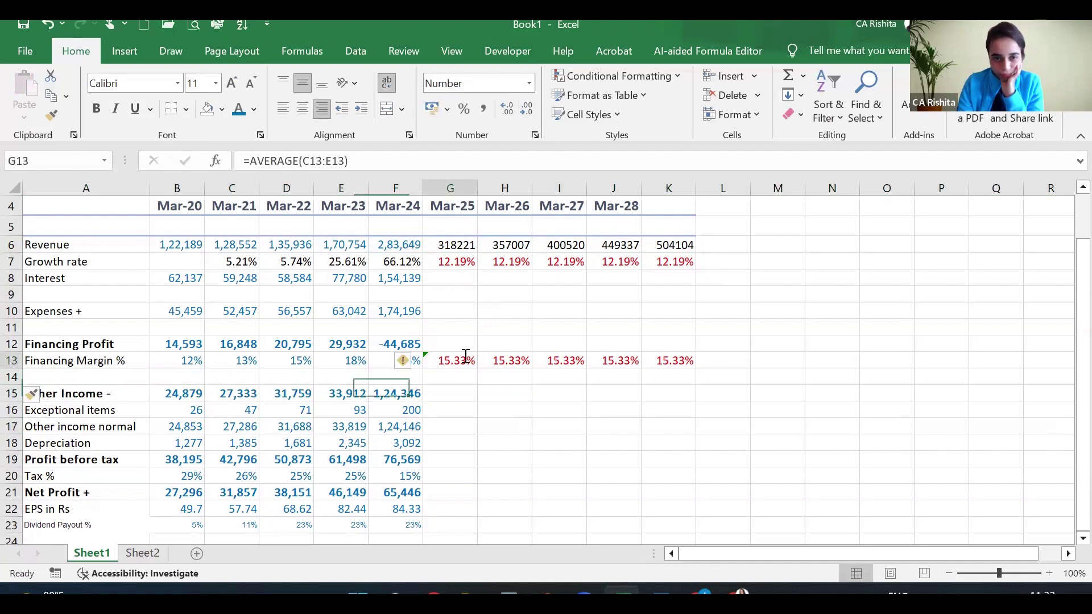
{"action": "double_click", "coordinate": [449, 361]}
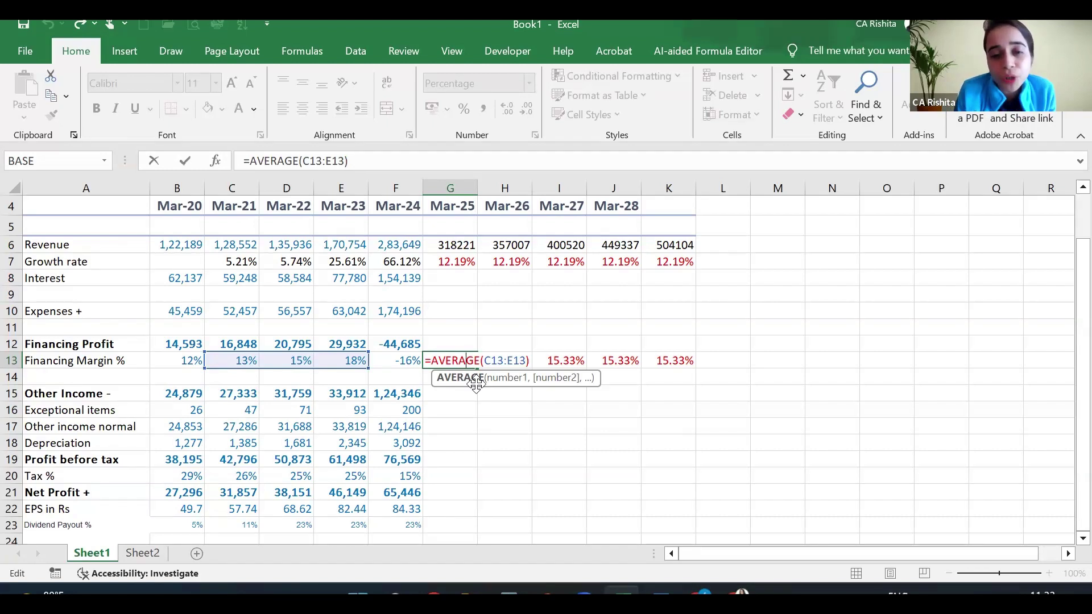
{"action": "key", "text": "Return"}
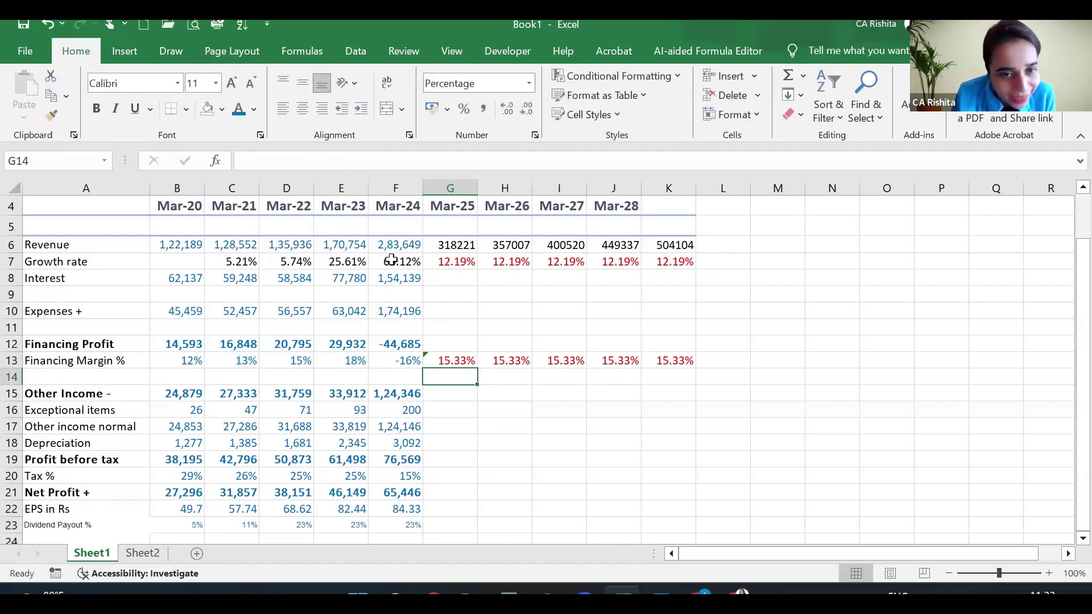
Review the Mar-24 figures in F7:F23 and the Mar-25 forecast cells from G8 downwards
{"action": "left_click_drag", "start_coordinate": [392, 261], "coordinate": [421, 525]}
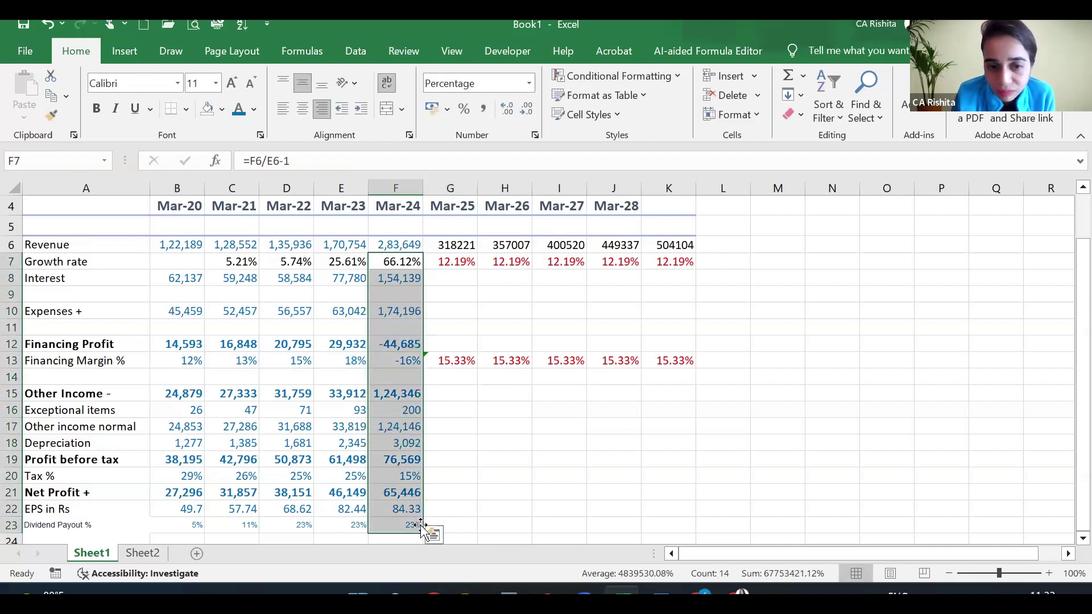
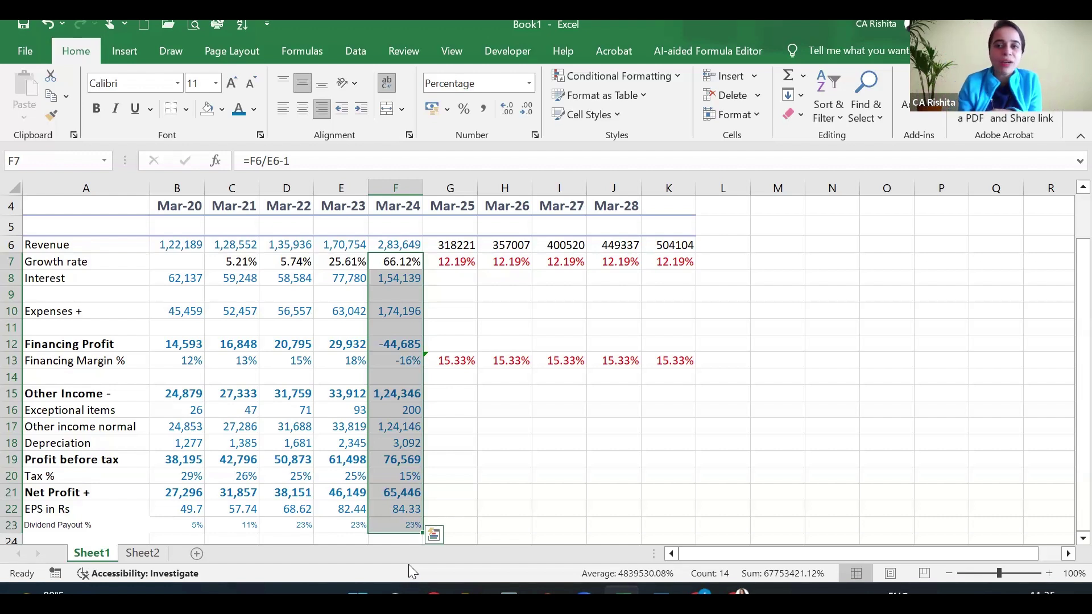
{"action": "left_click", "coordinate": [449, 282]}
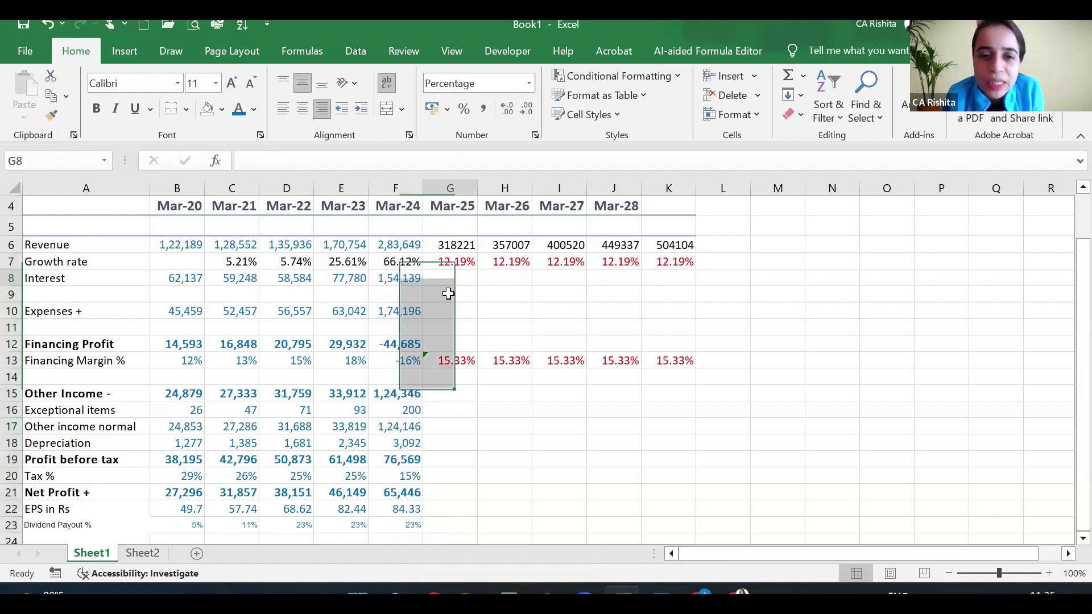
{"action": "left_click_drag", "start_coordinate": [449, 293], "coordinate": [472, 516]}
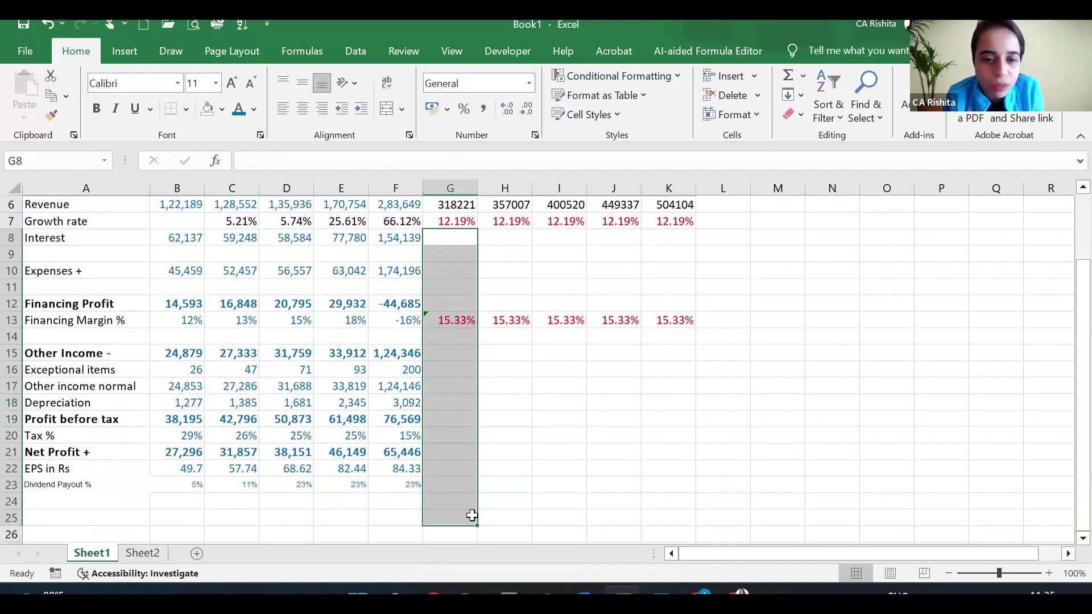
{"action": "scroll", "coordinate": [472, 516], "scroll_direction": "up", "scroll_amount": 2}
{"action": "scroll", "coordinate": [473, 516], "scroll_direction": "down", "scroll_amount": 1}
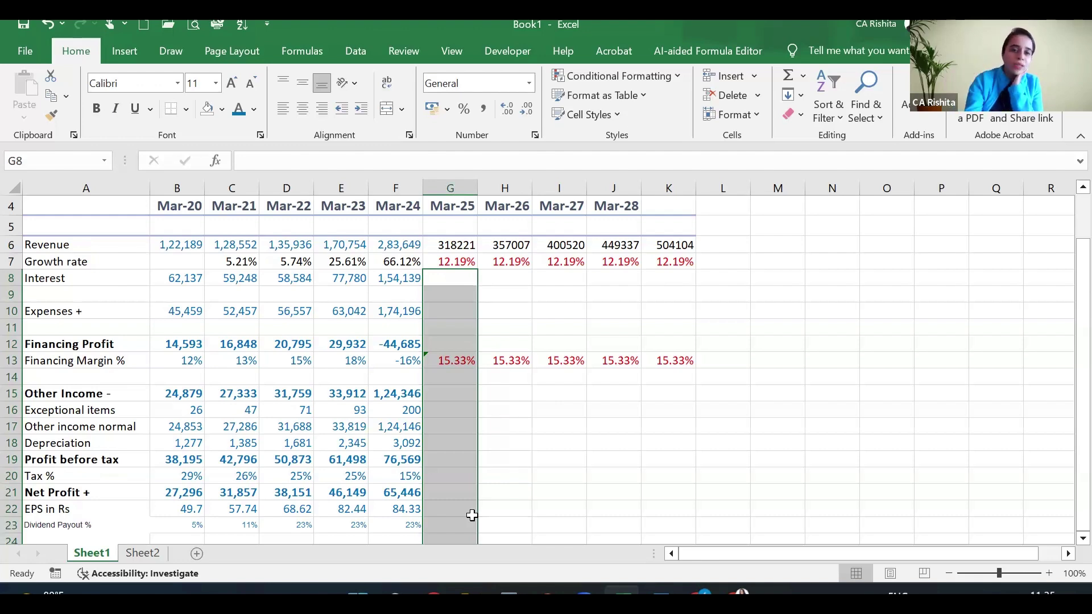
{"action": "scroll", "coordinate": [421, 252], "scroll_direction": "up", "scroll_amount": 1}
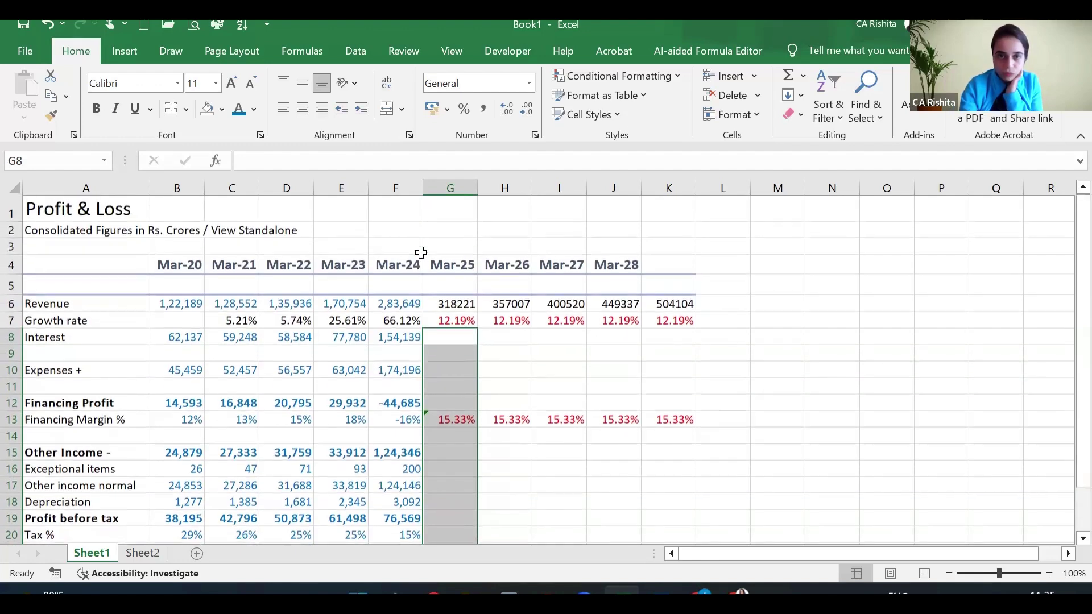
{"action": "left_click", "coordinate": [450, 230]}
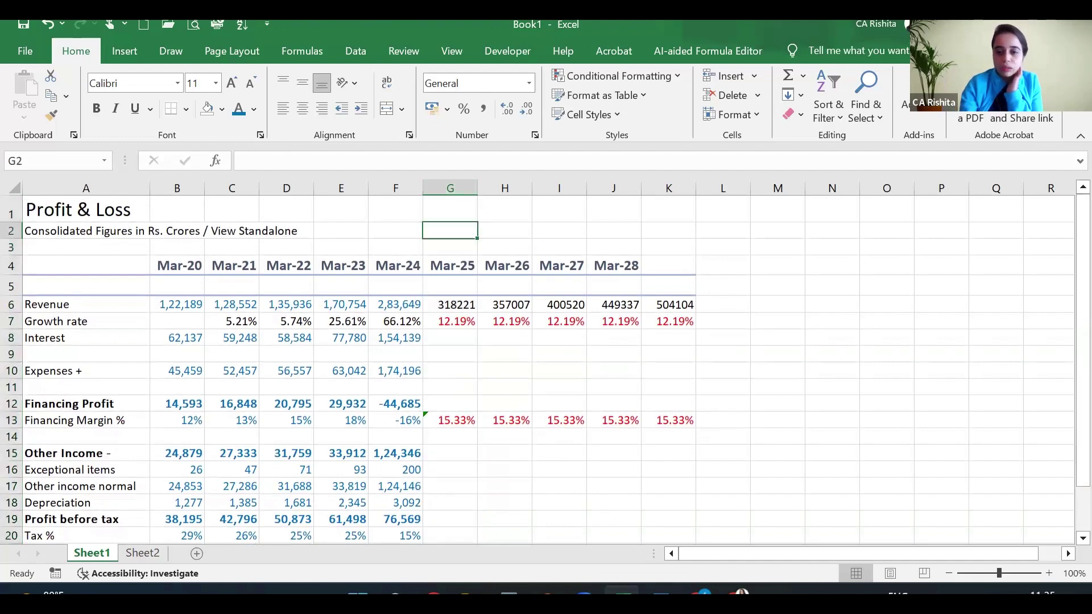
Switch to the browser and bring up HDFC Bank's consolidated page on Screener
{"action": "left_click", "coordinate": [704, 592]}
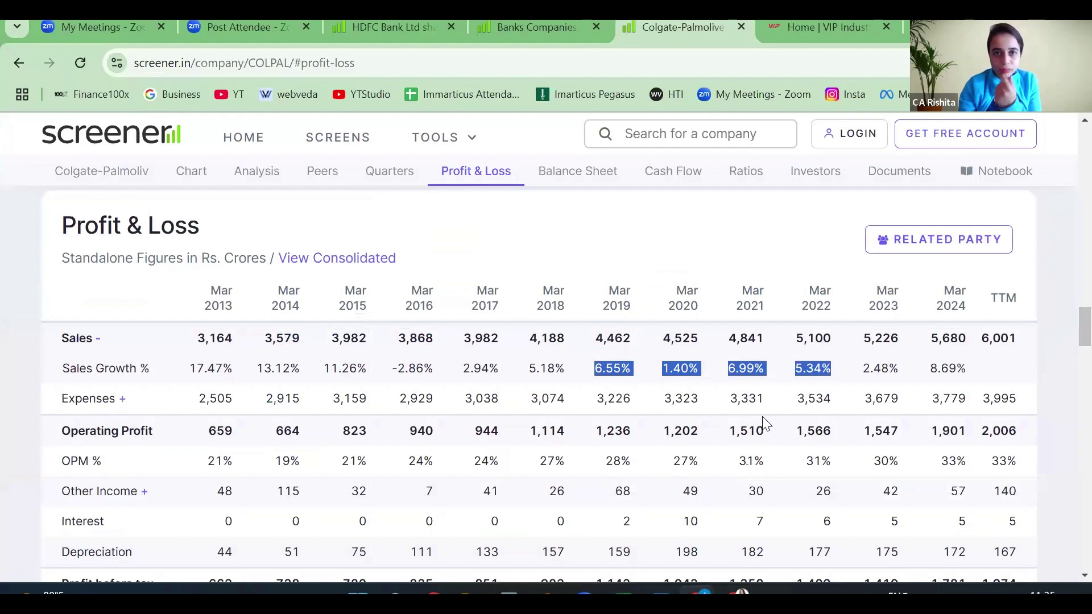
{"action": "left_click", "coordinate": [388, 25]}
{"action": "left_click", "coordinate": [388, 26]}
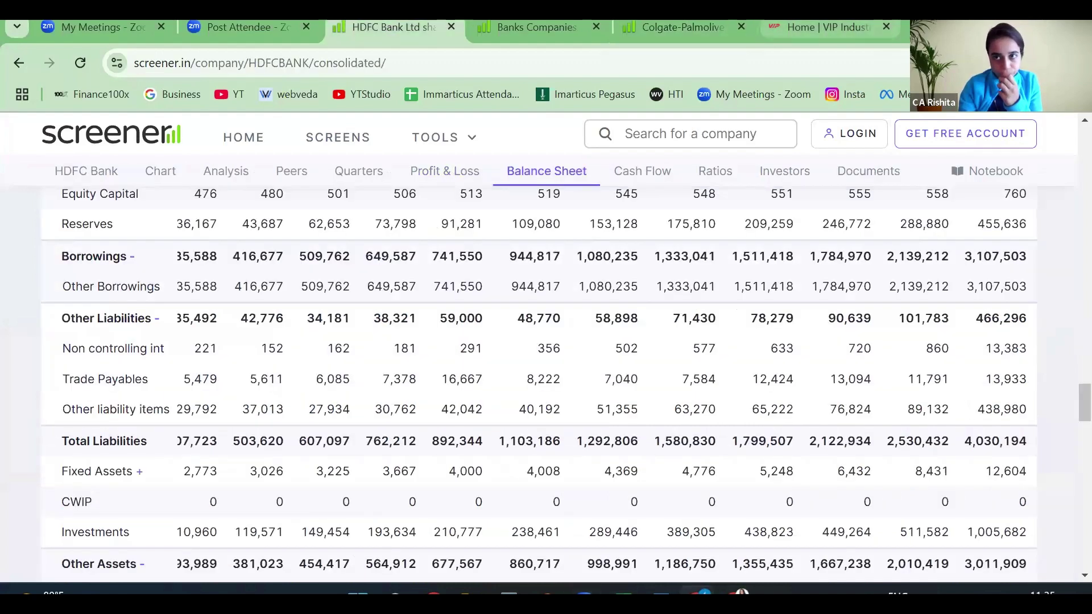
Search Google for "hdfc merger date" in a new browser tab
{"action": "key", "text": "ctrl+t"}
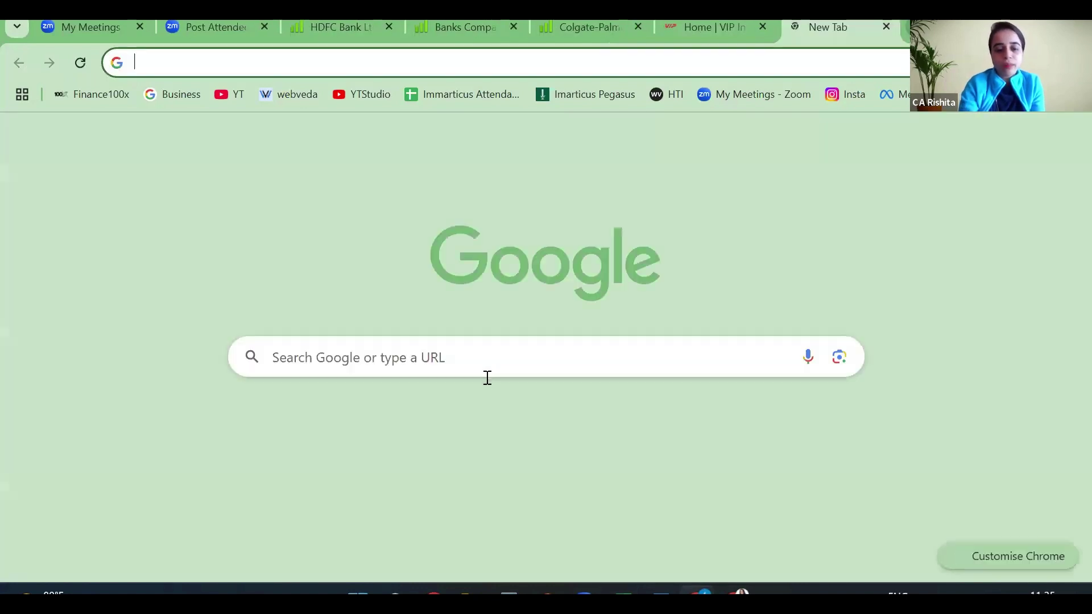
{"action": "type", "text": "hdfc m"}
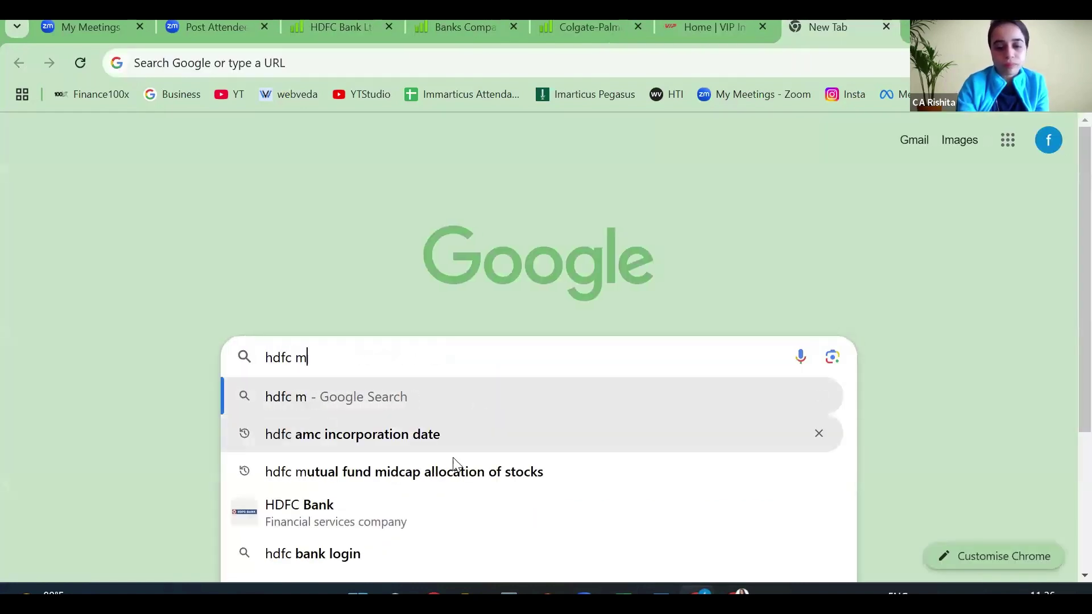
{"action": "type", "text": "erger date"}
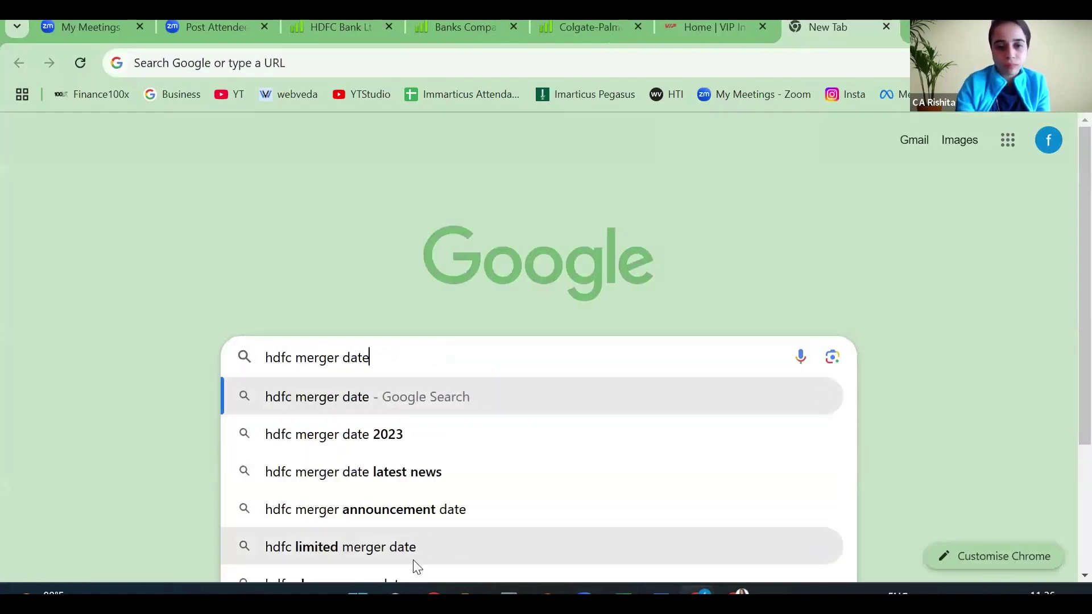
{"action": "key", "text": "Return"}
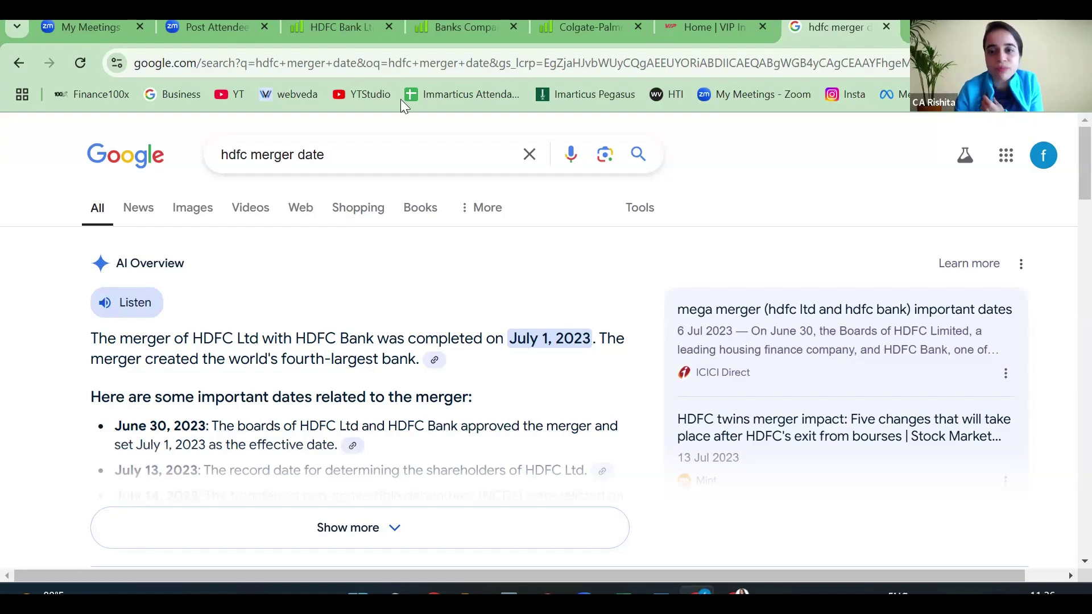
Return to HDFC Bank's Screener page and examine the TTM column of the consolidated Profit & Loss table
{"action": "key", "text": "ctrl+3"}
{"action": "scroll", "coordinate": [575, 296], "scroll_direction": "up", "scroll_amount": 10}
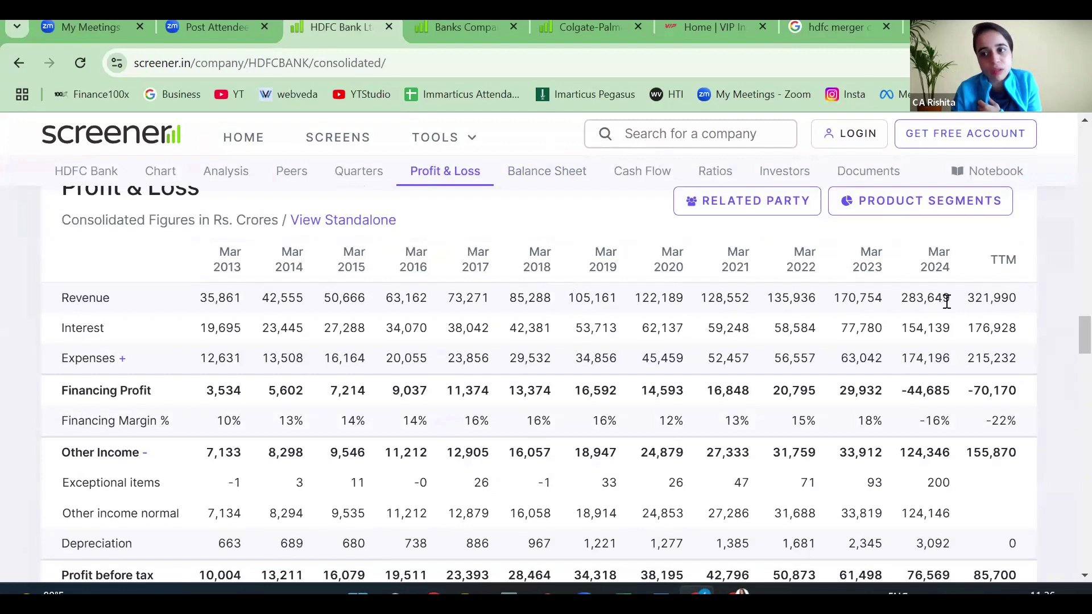
{"action": "left_click_drag", "start_coordinate": [967, 305], "coordinate": [1015, 307]}
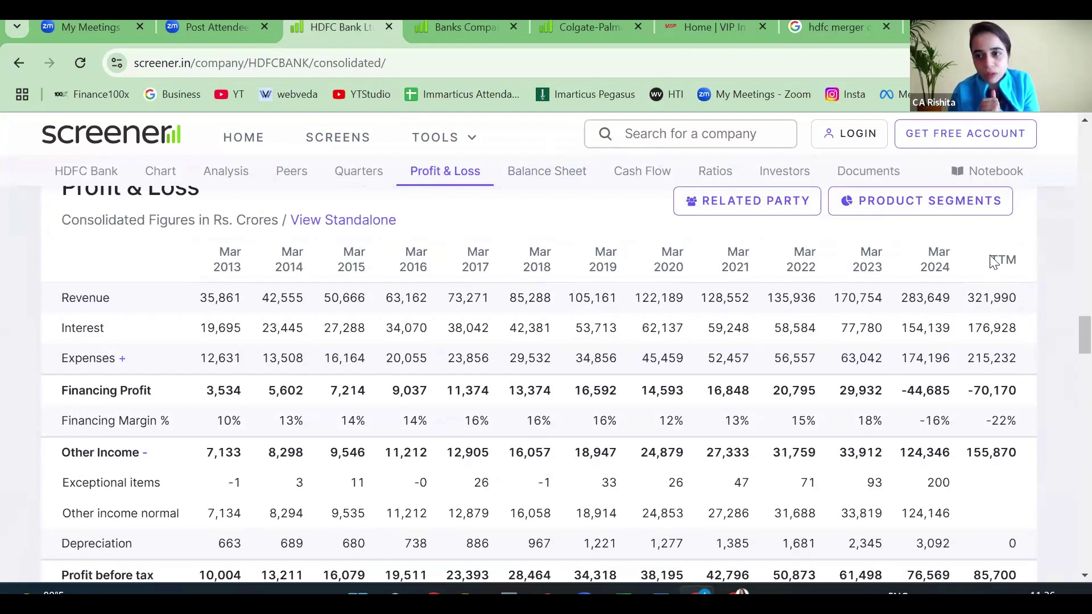
{"action": "left_click_drag", "start_coordinate": [999, 259], "coordinate": [1005, 456]}
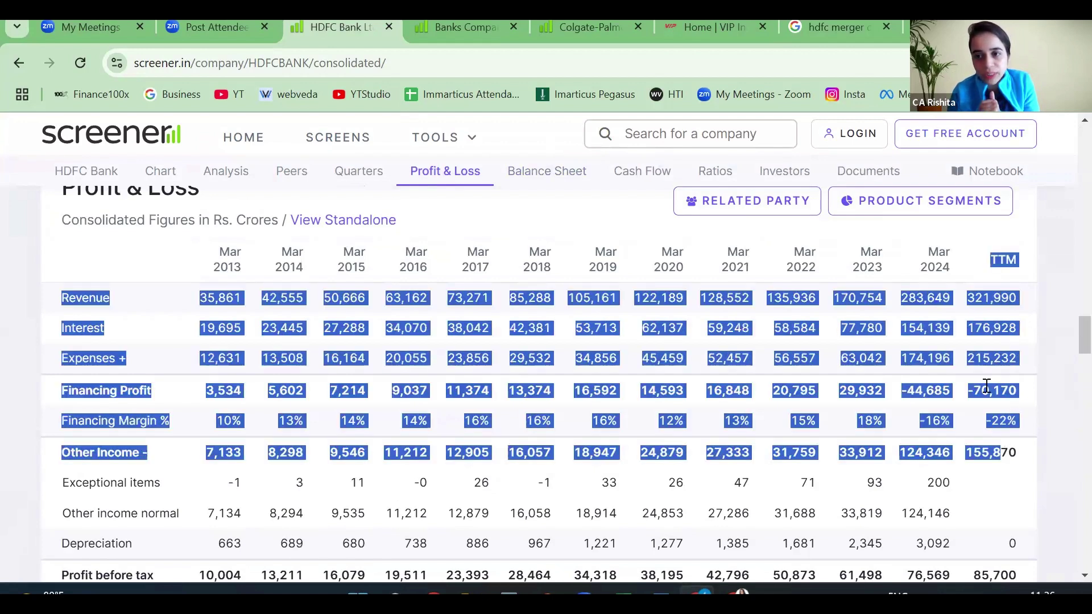
{"action": "left_click", "coordinate": [970, 304]}
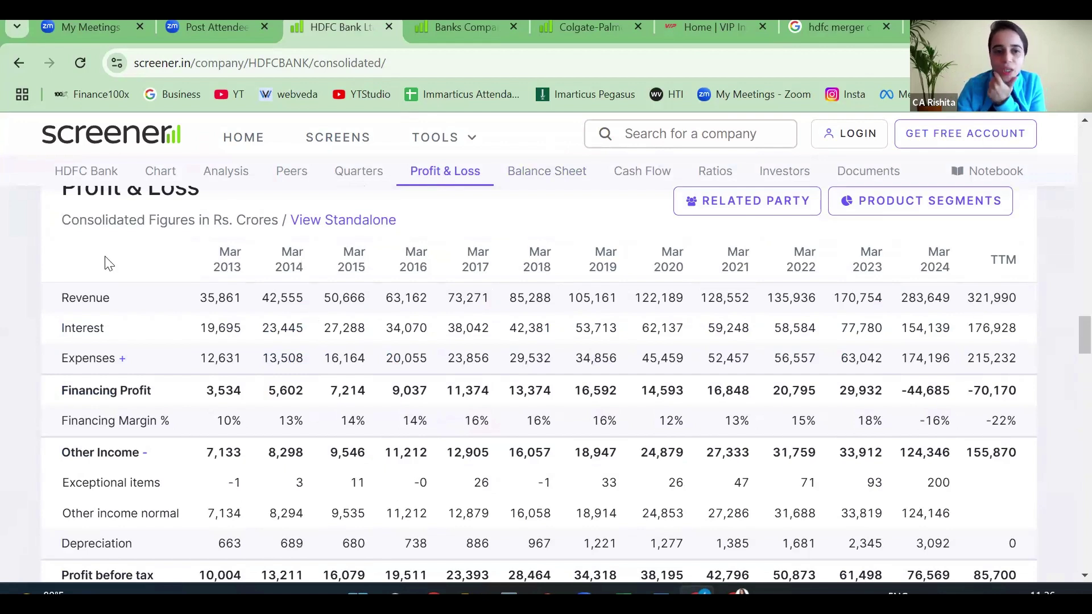
Copy the full consolidated Profit & Loss table from Screener and paste it into Sheet1 of the Excel workbook starting at A28
{"action": "left_click_drag", "start_coordinate": [91, 254], "coordinate": [1024, 530]}
{"action": "scroll", "coordinate": [1034, 547], "scroll_direction": "down", "scroll_amount": 2}
{"action": "scroll", "coordinate": [1031, 537], "scroll_direction": "down", "scroll_amount": 1}
{"action": "key", "text": "alt+Tab"}
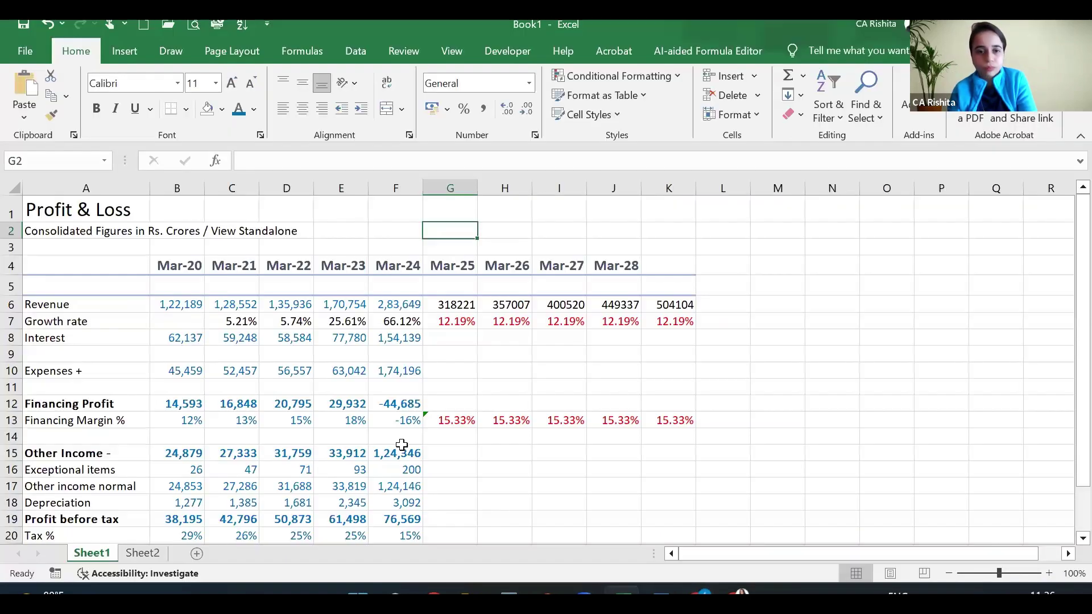
{"action": "scroll", "coordinate": [43, 404], "scroll_direction": "down", "scroll_amount": 5}
{"action": "left_click", "coordinate": [43, 405]}
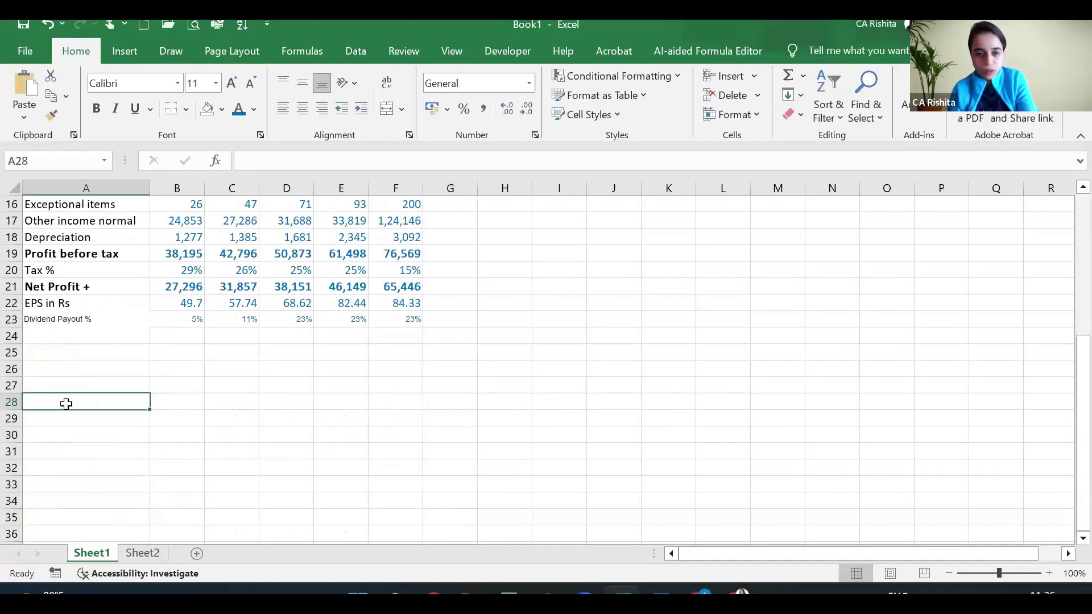
{"action": "key", "text": "ctrl+v"}
{"action": "scroll", "coordinate": [334, 410], "scroll_direction": "down", "scroll_amount": 3}
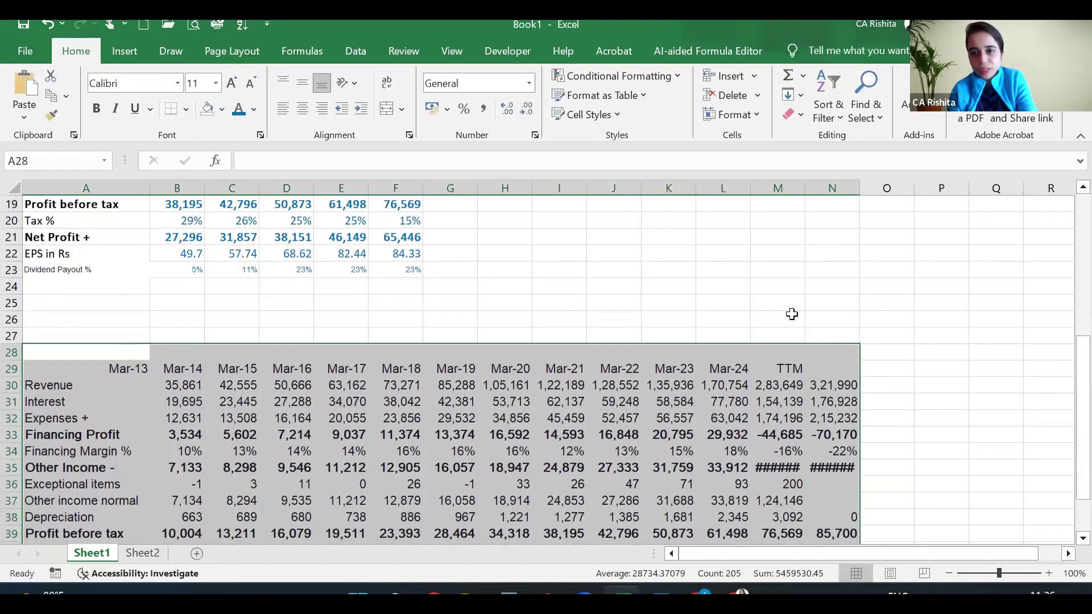
Insert a blank column G between the Mar-24 actuals and the Mar-25 forecast
{"action": "left_click_drag", "start_coordinate": [780, 286], "coordinate": [782, 501]}
{"action": "scroll", "coordinate": [510, 235], "scroll_direction": "up", "scroll_amount": 3}
{"action": "scroll", "coordinate": [510, 236], "scroll_direction": "up", "scroll_amount": 5}
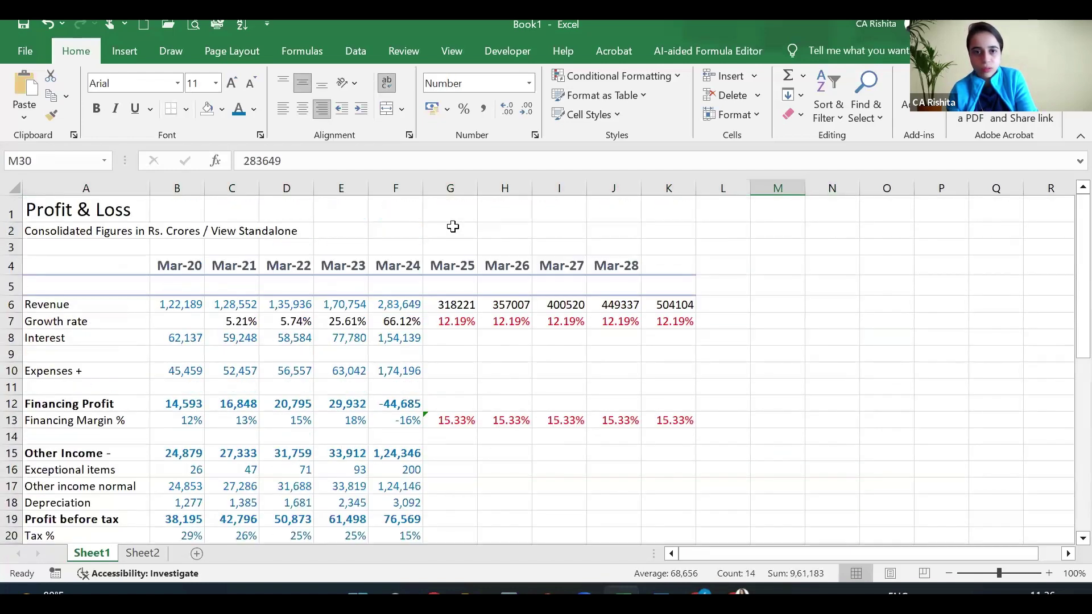
{"action": "left_click", "coordinate": [453, 189]}
{"action": "right_click", "coordinate": [453, 190]}
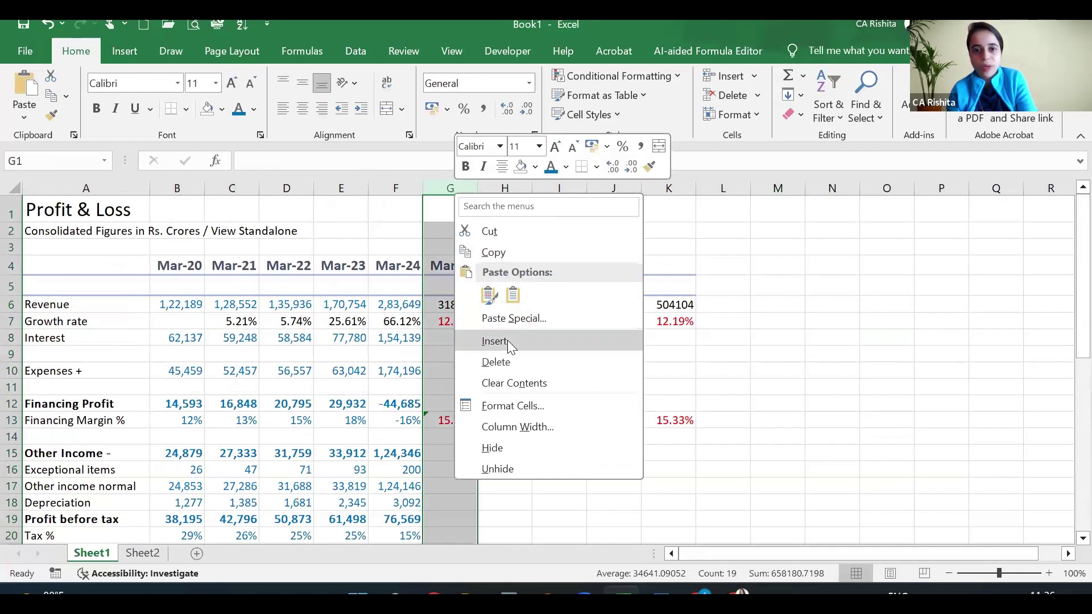
{"action": "left_click", "coordinate": [507, 341]}
Copy N30:N44 from the pasted table into the new column starting at G6 and colour the figures blue
{"action": "scroll", "coordinate": [649, 372], "scroll_direction": "down", "scroll_amount": 3}
{"action": "scroll", "coordinate": [648, 372], "scroll_direction": "down", "scroll_amount": 5}
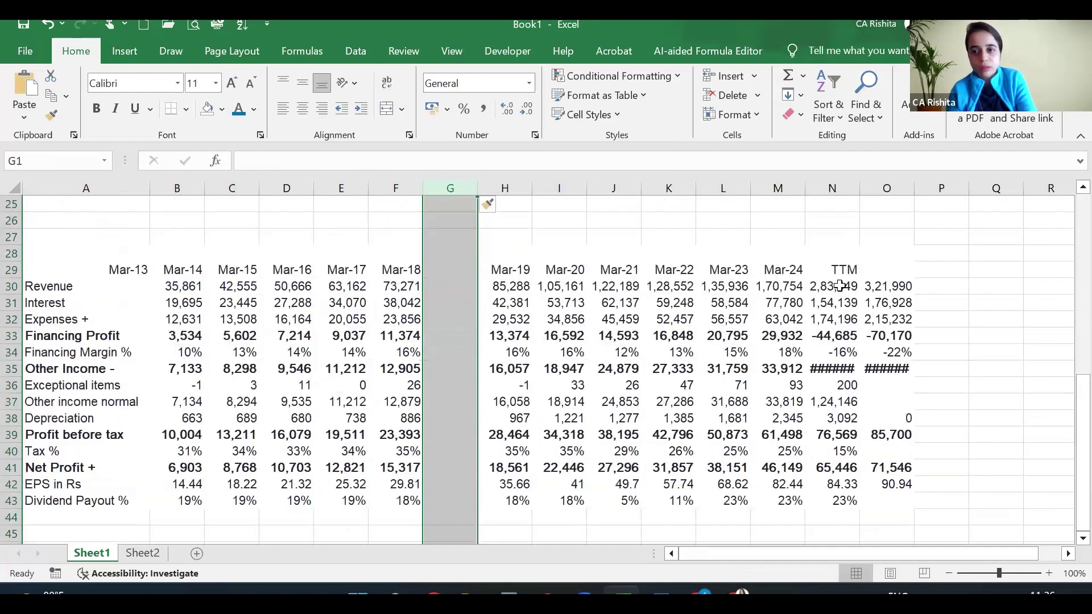
{"action": "left_click_drag", "start_coordinate": [834, 287], "coordinate": [839, 516]}
{"action": "key", "text": "ctrl+c"}
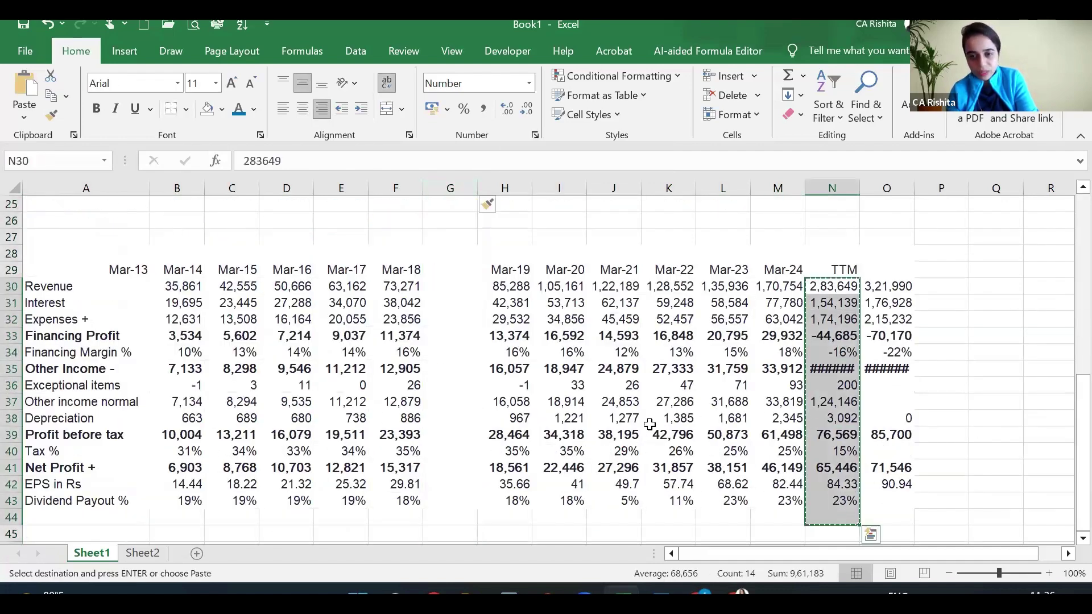
{"action": "scroll", "coordinate": [378, 261], "scroll_direction": "up", "scroll_amount": 4}
{"action": "scroll", "coordinate": [378, 261], "scroll_direction": "up", "scroll_amount": 4}
{"action": "left_click", "coordinate": [446, 305]}
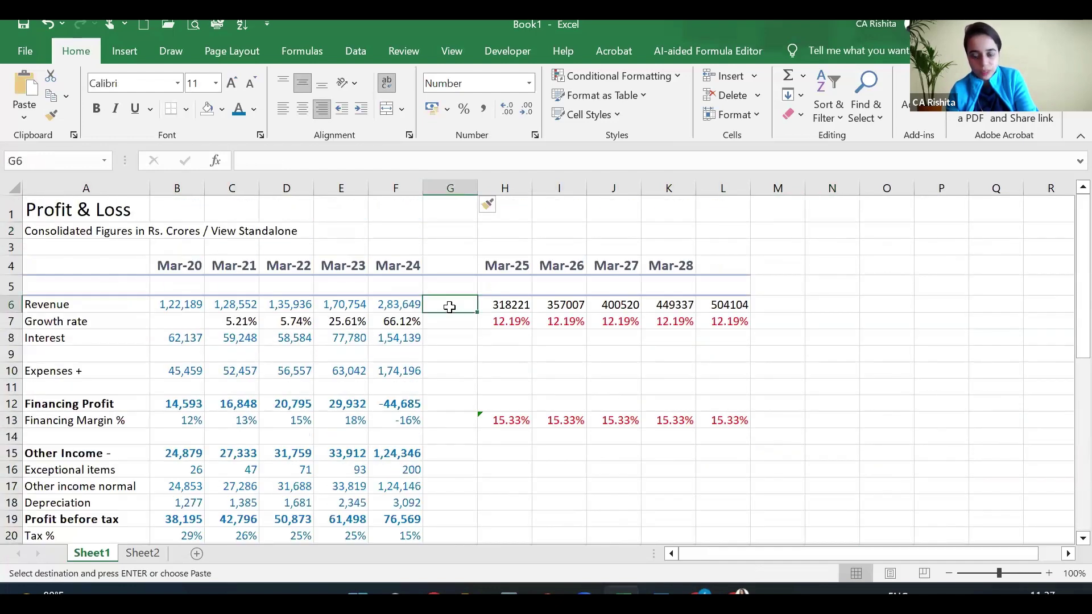
{"action": "key", "text": "ctrl+v"}
{"action": "key", "text": "ctrl"}
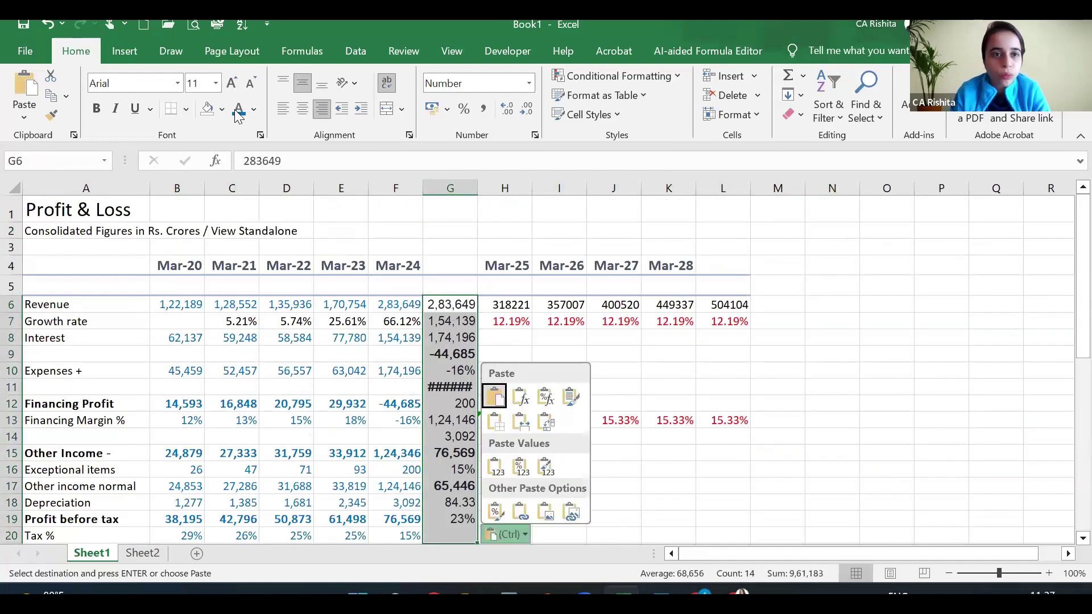
{"action": "key", "text": "Return"}
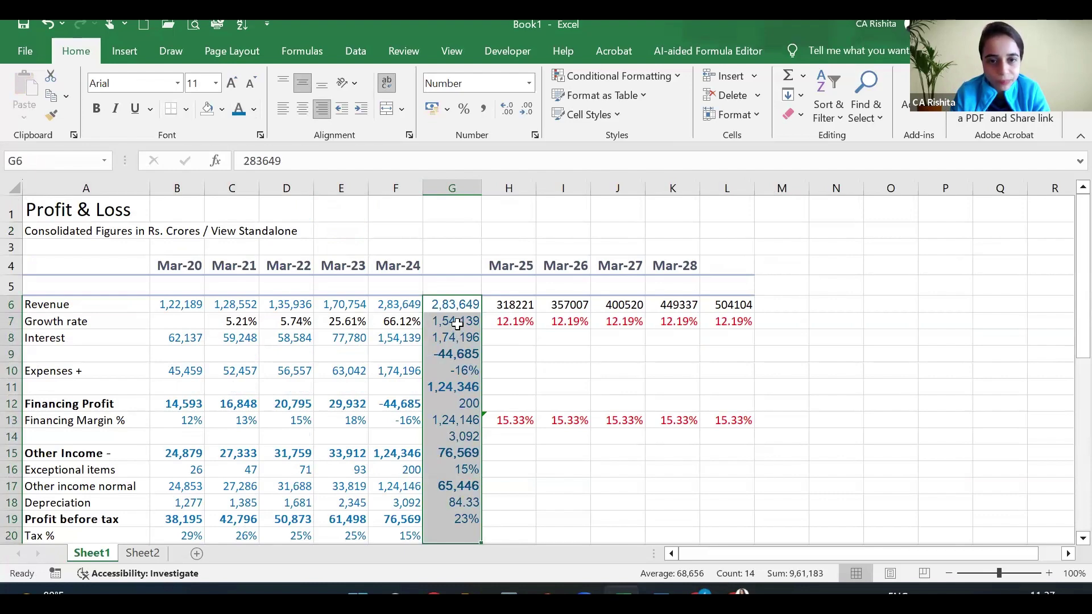
Move the pasted figures G11:G19 down to G15:G23 and G9:G10 to G12:G13 to line up with their row labels
{"action": "left_click_drag", "start_coordinate": [457, 324], "coordinate": [461, 504]}
{"action": "scroll", "coordinate": [483, 429], "scroll_direction": "down", "scroll_amount": 3}
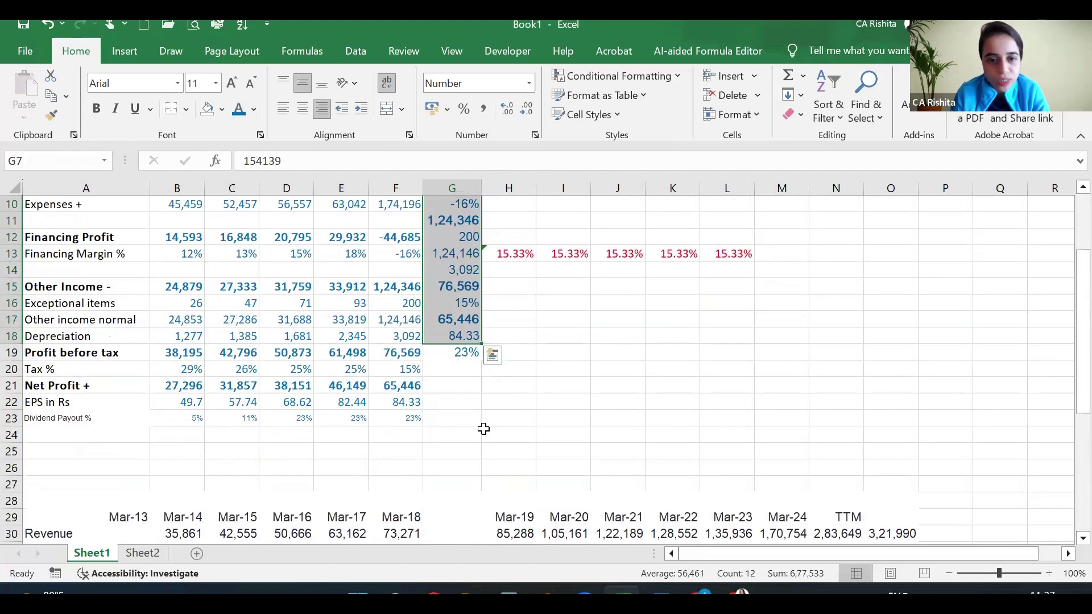
{"action": "left_click", "coordinate": [449, 354]}
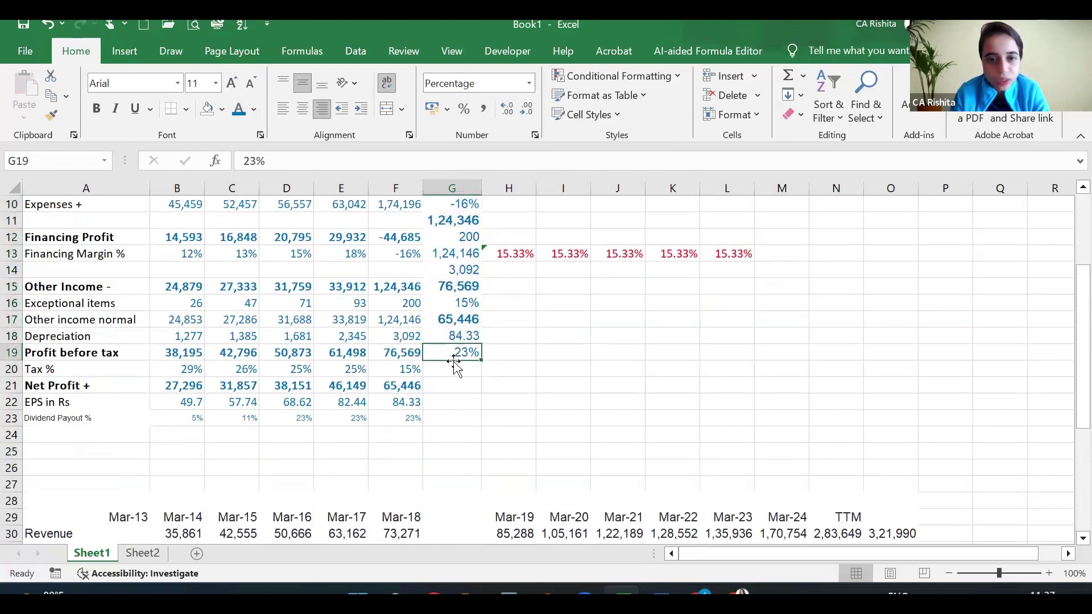
{"action": "left_click_drag", "start_coordinate": [458, 254], "coordinate": [441, 410]}
{"action": "scroll", "coordinate": [441, 392], "scroll_direction": "up", "scroll_amount": 1}
{"action": "left_click_drag", "start_coordinate": [466, 268], "coordinate": [464, 353]}
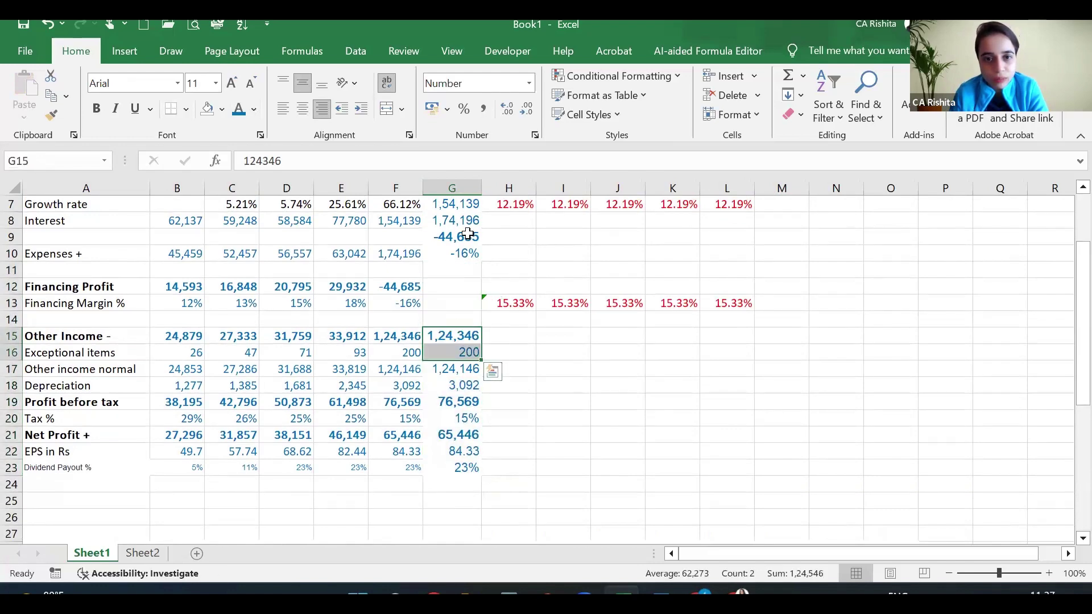
{"action": "left_click_drag", "start_coordinate": [466, 236], "coordinate": [464, 312]}
{"action": "scroll", "coordinate": [456, 336], "scroll_direction": "up", "scroll_amount": 2}
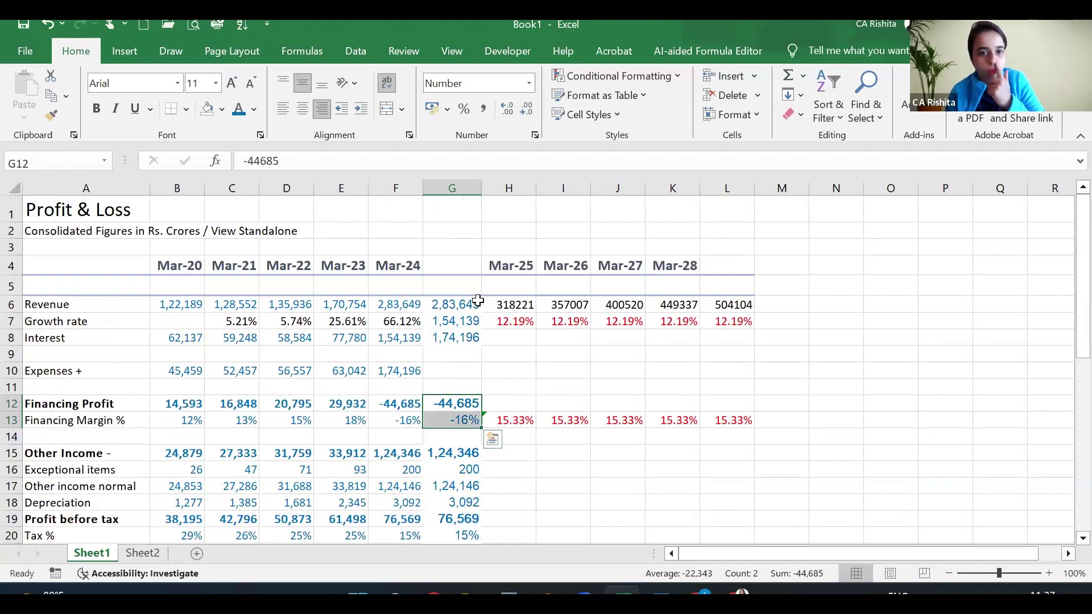
Compare column G with the pasted table below it and bring up the overview of open windows
{"action": "scroll", "coordinate": [544, 366], "scroll_direction": "down", "scroll_amount": 5}
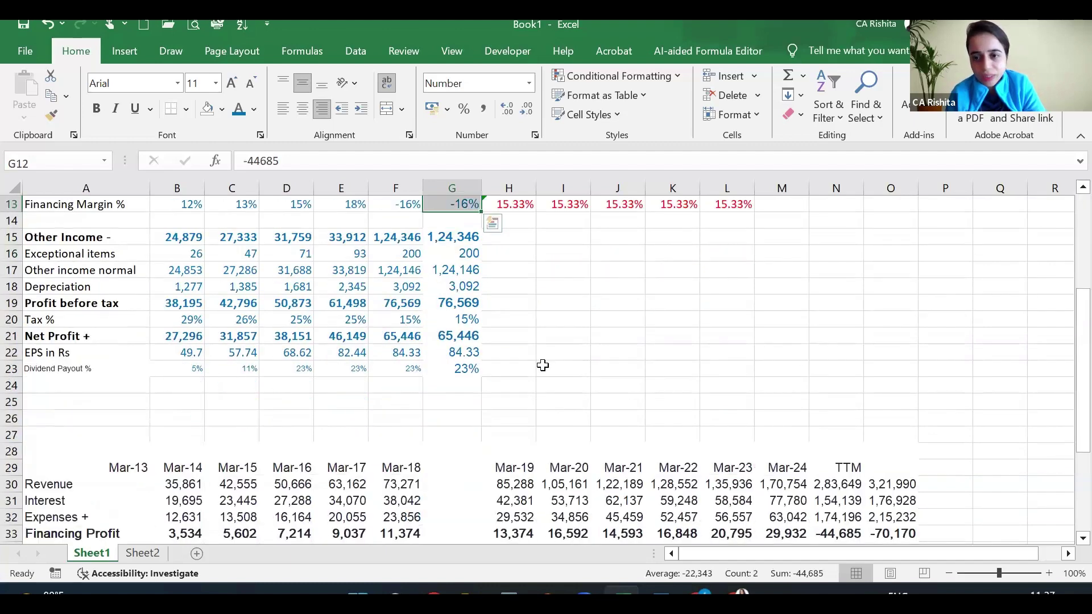
{"action": "scroll", "coordinate": [544, 365], "scroll_direction": "down", "scroll_amount": 1}
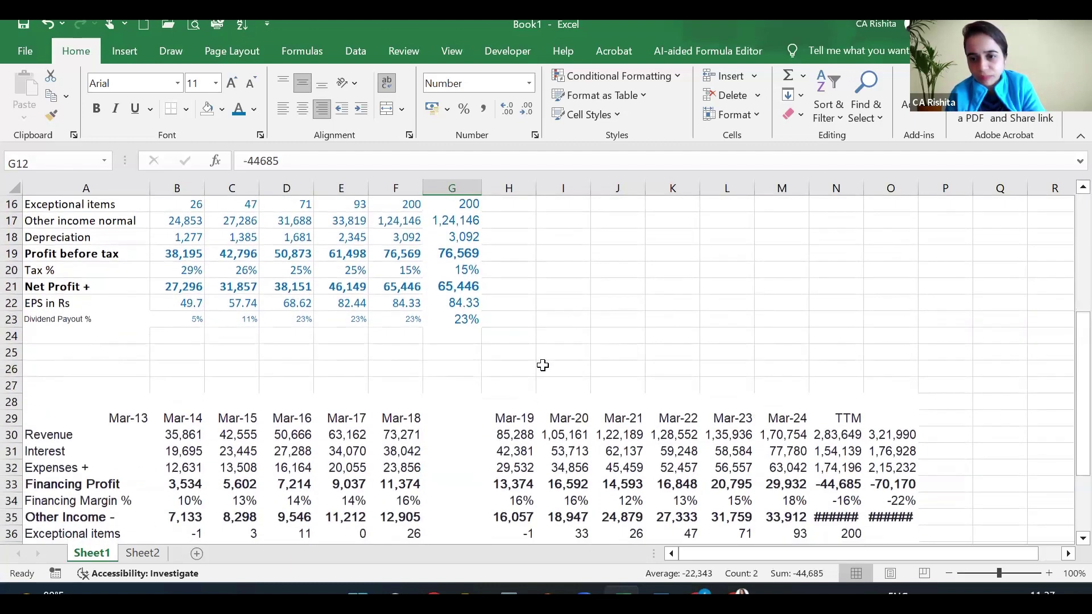
{"action": "scroll", "coordinate": [544, 365], "scroll_direction": "up", "scroll_amount": 4}
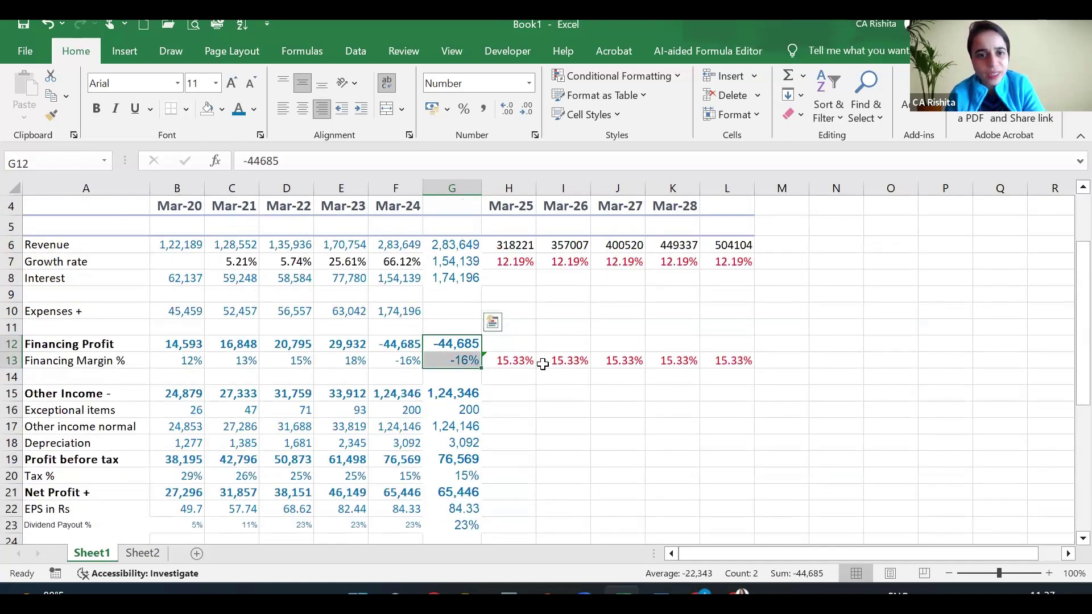
{"action": "key", "text": "alt+Tab"}
{"action": "key", "text": "super+Tab"}
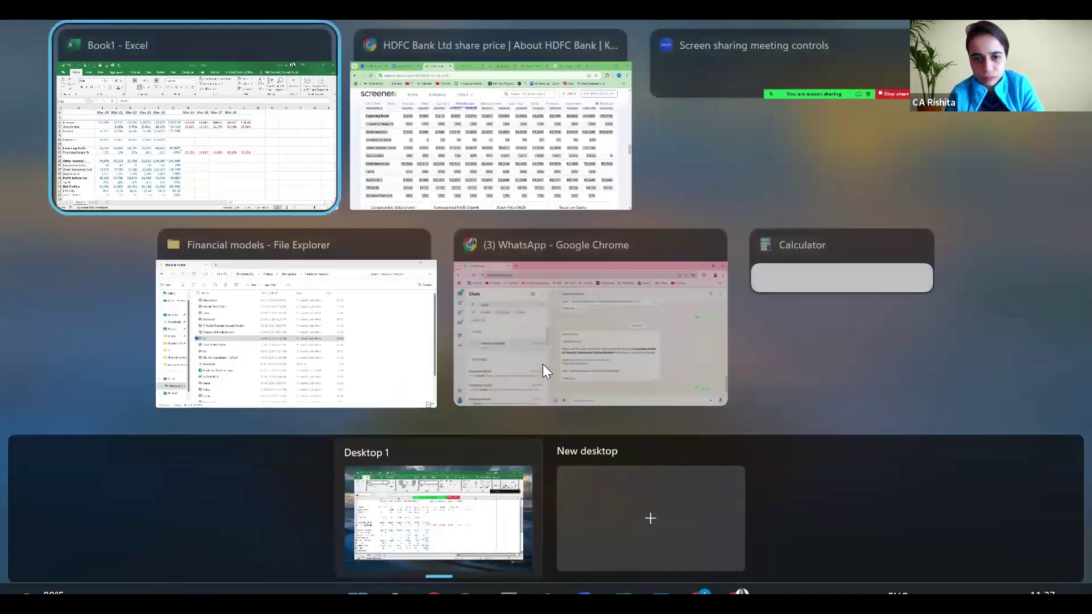
Switch to the HDFC Bank page in the browser and examine the TTM figures in the Profit & Loss table
{"action": "key", "text": "Escape"}
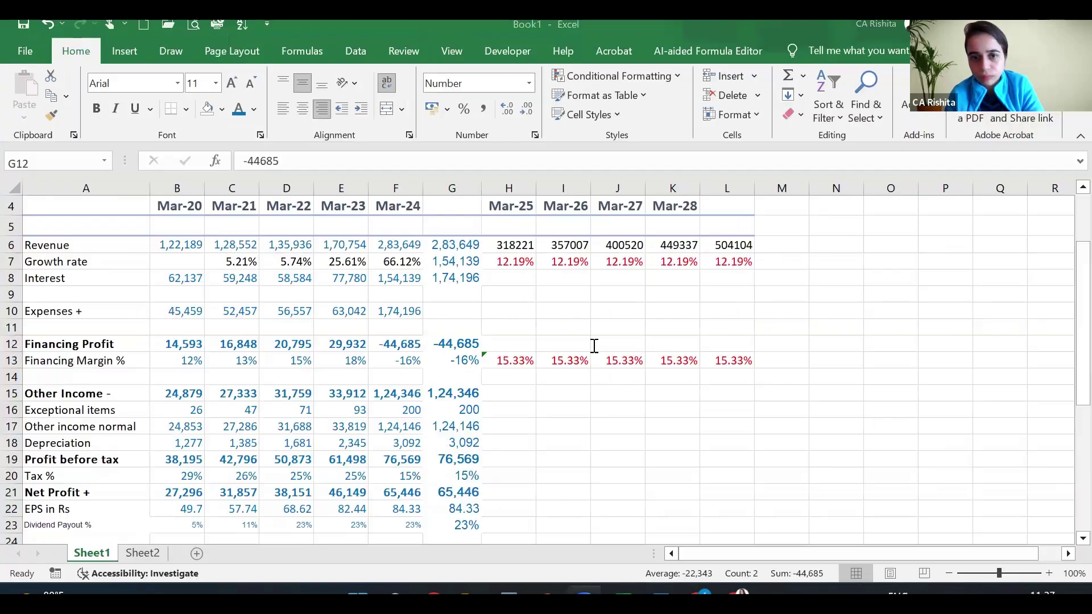
{"action": "key", "text": "alt+Tab"}
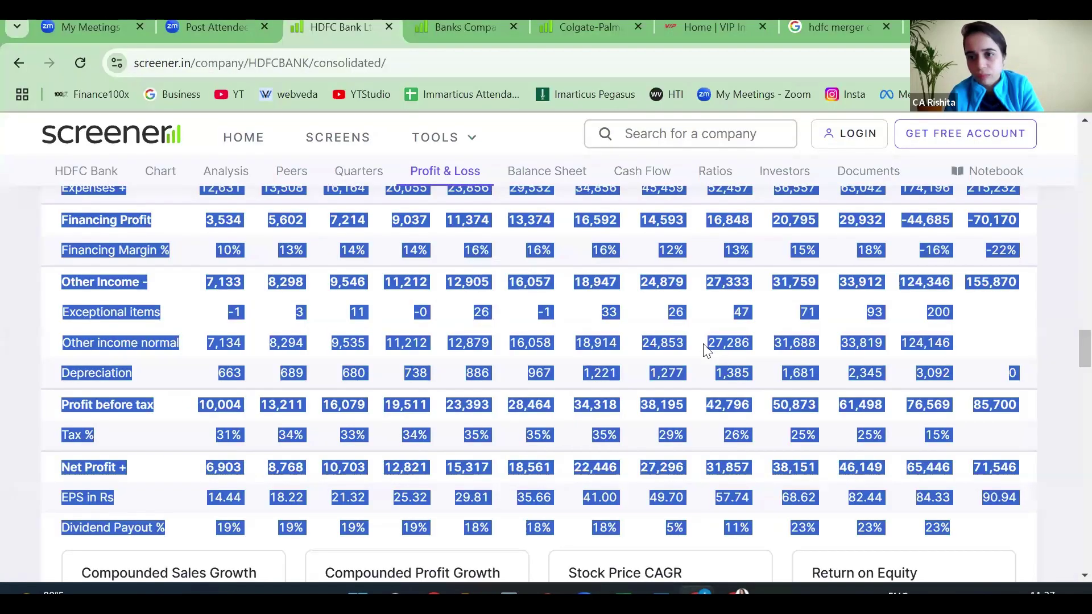
{"action": "left_click", "coordinate": [707, 350]}
{"action": "scroll", "coordinate": [973, 285], "scroll_direction": "up", "scroll_amount": 3}
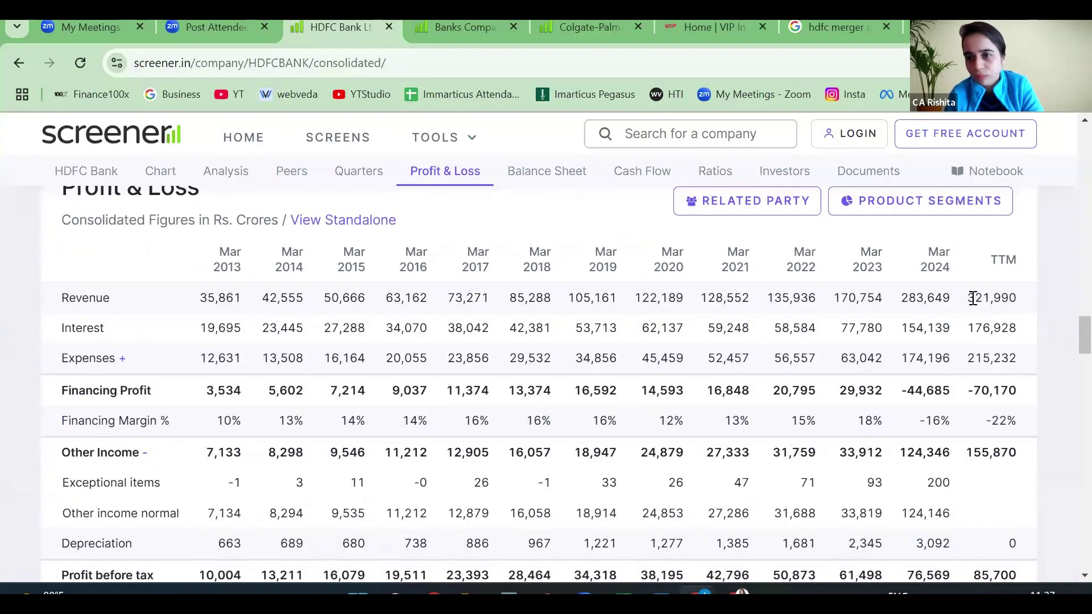
In the Excel workbook, copy the TTM figures in O29:O42 of the raw data and paste them starting at G6
{"action": "key", "text": "alt+Tab"}
{"action": "scroll", "coordinate": [937, 369], "scroll_direction": "down", "scroll_amount": 4}
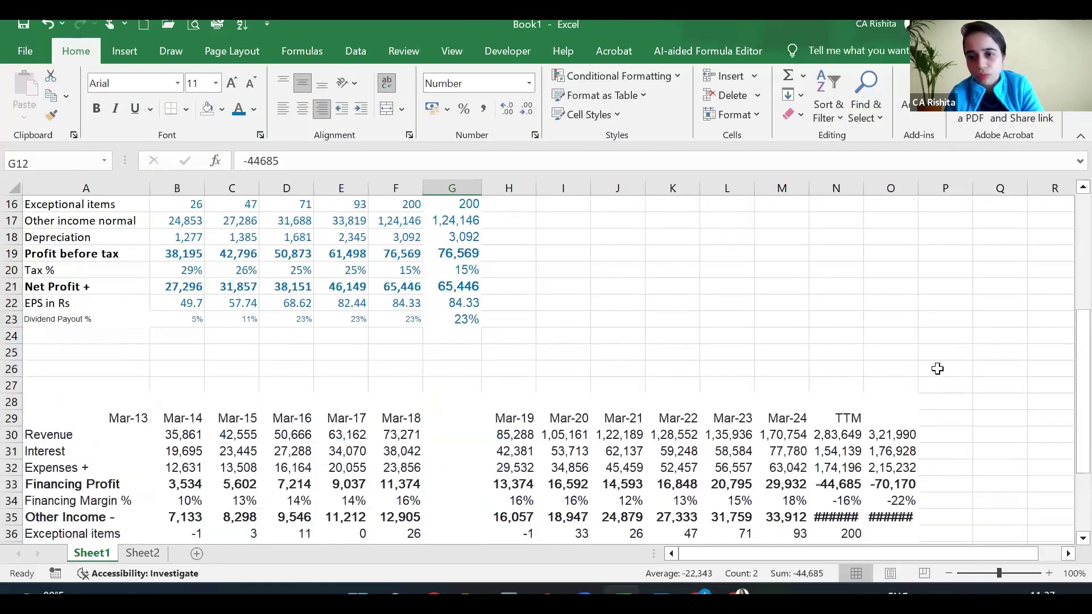
{"action": "scroll", "coordinate": [897, 329], "scroll_direction": "down", "scroll_amount": 2}
{"action": "left_click_drag", "start_coordinate": [896, 322], "coordinate": [904, 490]}
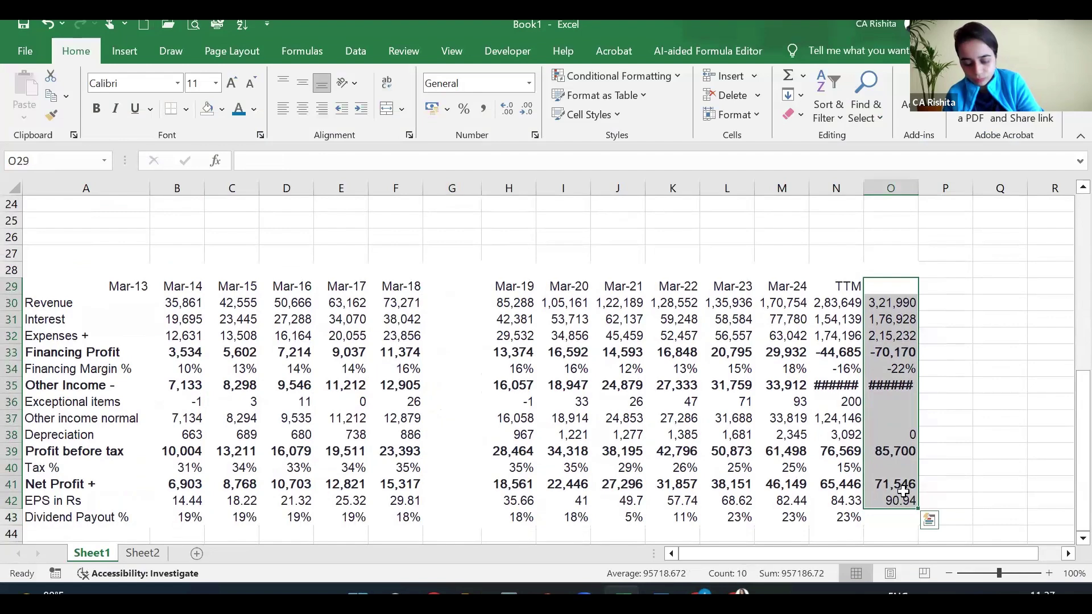
{"action": "key", "text": "ctrl+c"}
{"action": "scroll", "coordinate": [449, 267], "scroll_direction": "up", "scroll_amount": 3}
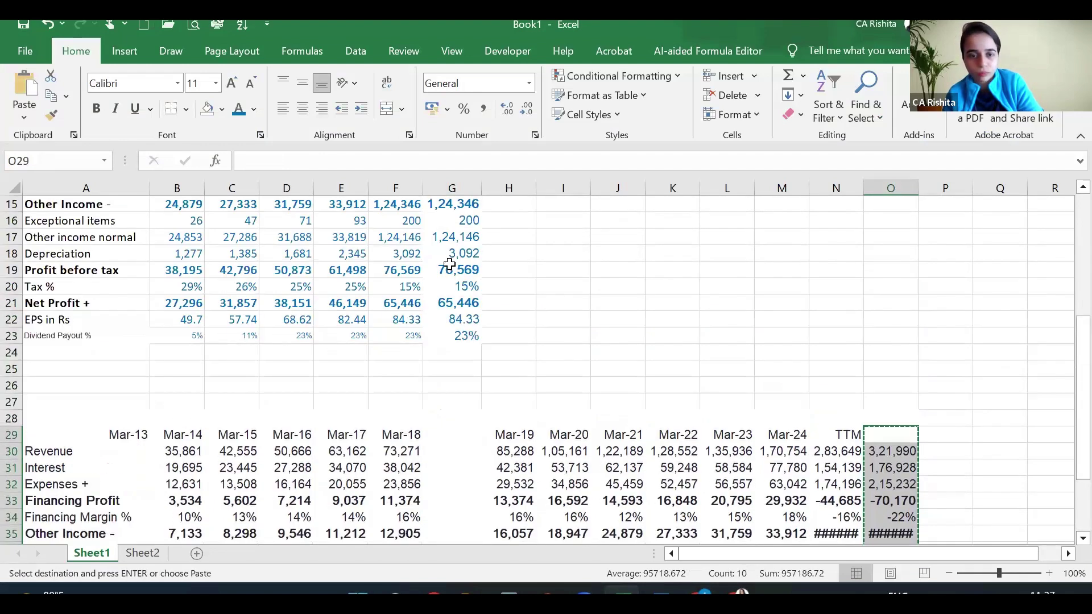
{"action": "scroll", "coordinate": [450, 264], "scroll_direction": "up", "scroll_amount": 4}
{"action": "left_click", "coordinate": [449, 264]}
{"action": "key", "text": "ctrl+v"}
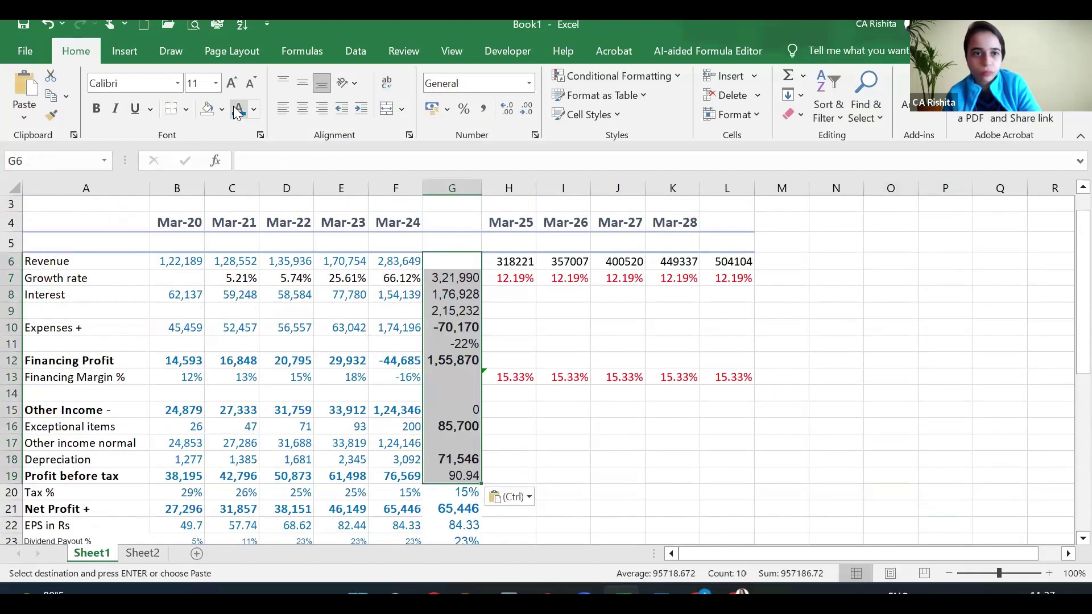
{"action": "key", "text": "Escape"}
Try clearing cells G19:G25 at the end of the pasted TTM column
{"action": "scroll", "coordinate": [544, 417], "scroll_direction": "down", "scroll_amount": 3}
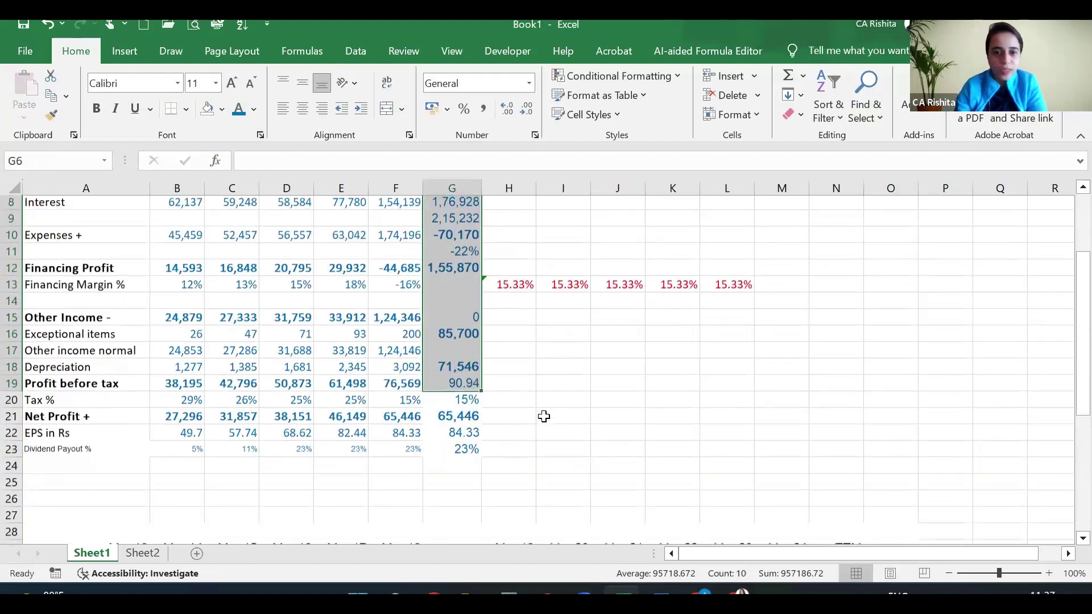
{"action": "scroll", "coordinate": [543, 419], "scroll_direction": "down", "scroll_amount": 2}
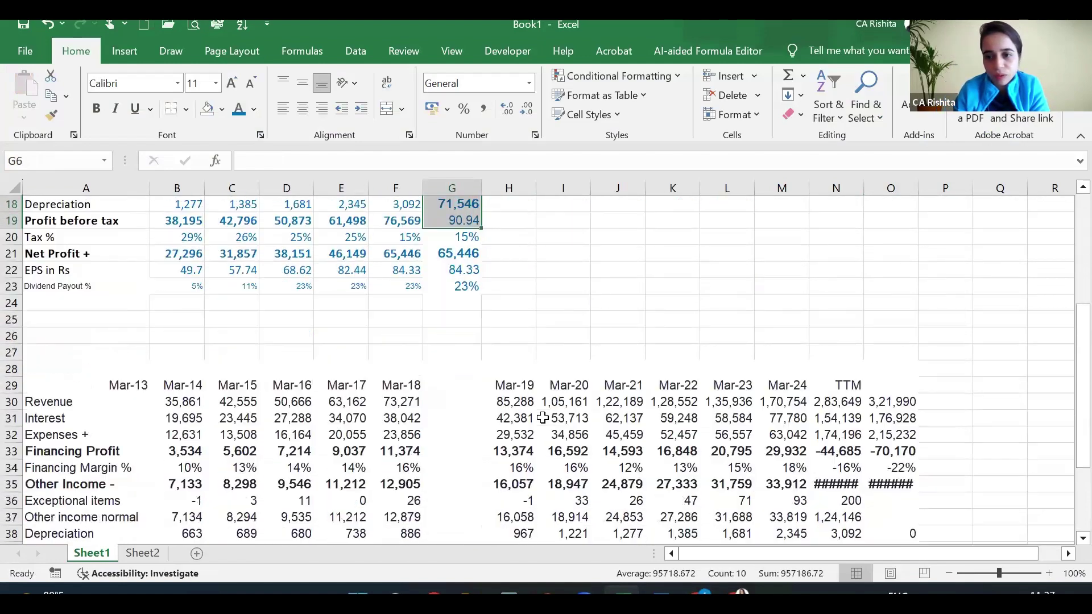
{"action": "scroll", "coordinate": [543, 418], "scroll_direction": "down", "scroll_amount": 1}
{"action": "scroll", "coordinate": [542, 418], "scroll_direction": "down", "scroll_amount": 2}
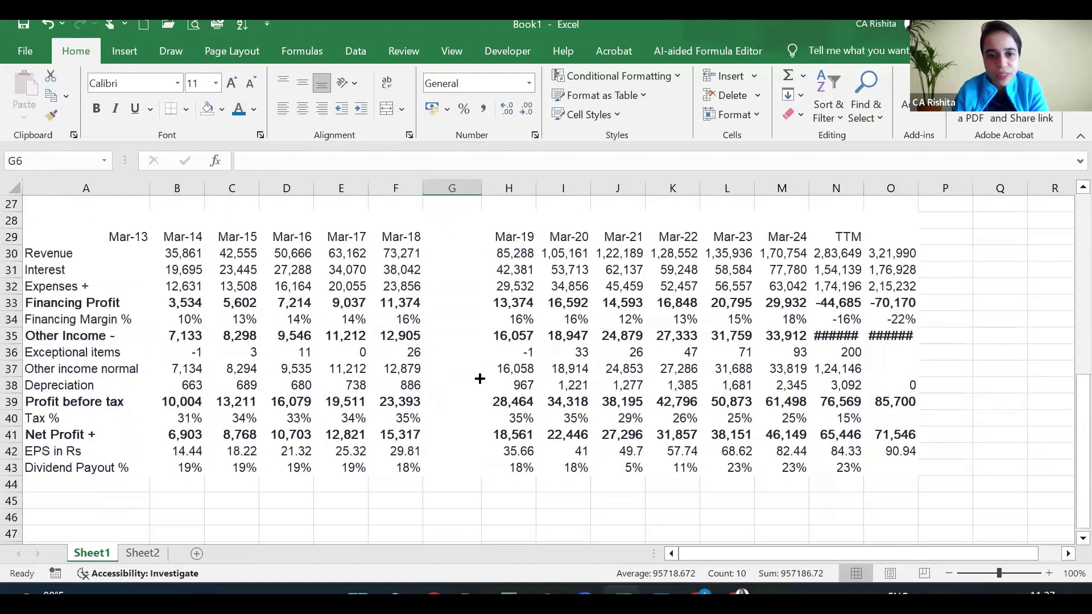
{"action": "scroll", "coordinate": [458, 353], "scroll_direction": "up", "scroll_amount": 6}
{"action": "left_click_drag", "start_coordinate": [458, 353], "coordinate": [459, 439]}
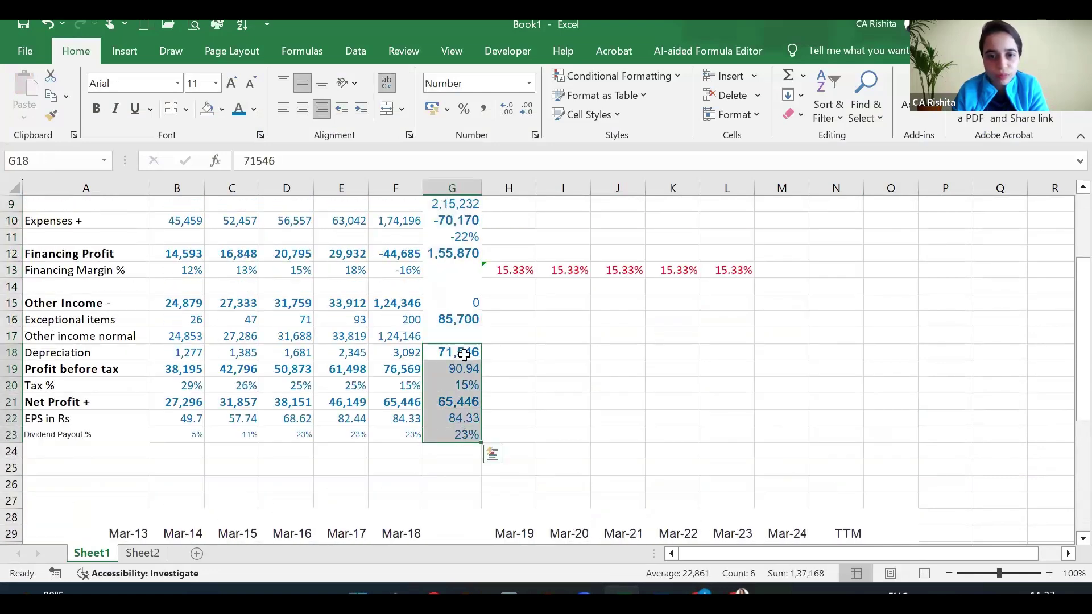
{"action": "left_click_drag", "start_coordinate": [463, 355], "coordinate": [475, 369]}
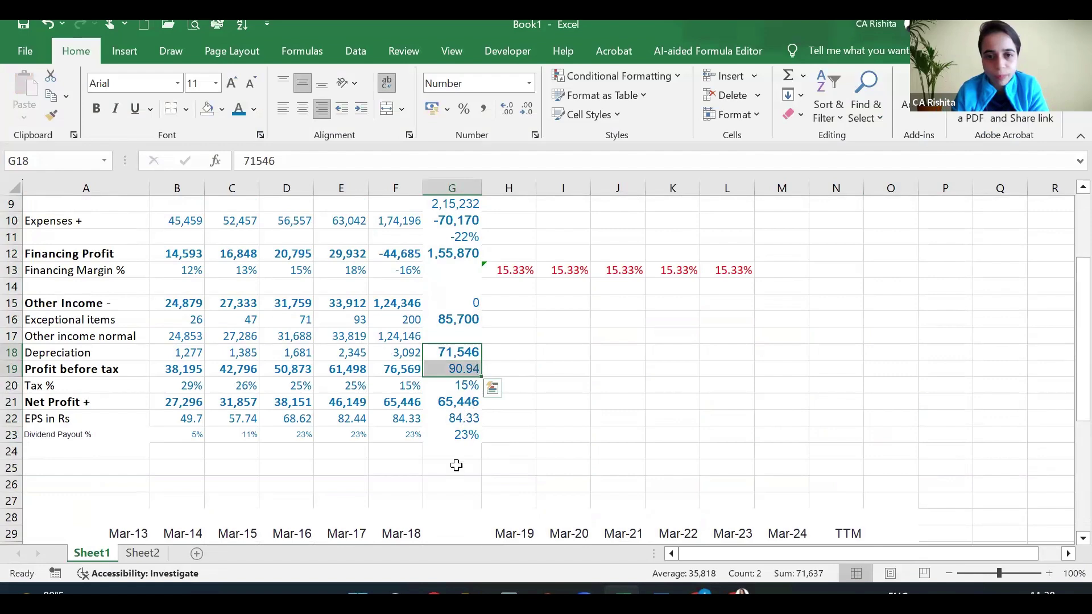
{"action": "left_click_drag", "start_coordinate": [454, 463], "coordinate": [454, 370]}
{"action": "key", "text": "ctrl+c"}
Undo the clearing of G19:G25 and clear only the leftover old values in G20:G24
{"action": "scroll", "coordinate": [548, 390], "scroll_direction": "down", "scroll_amount": 4}
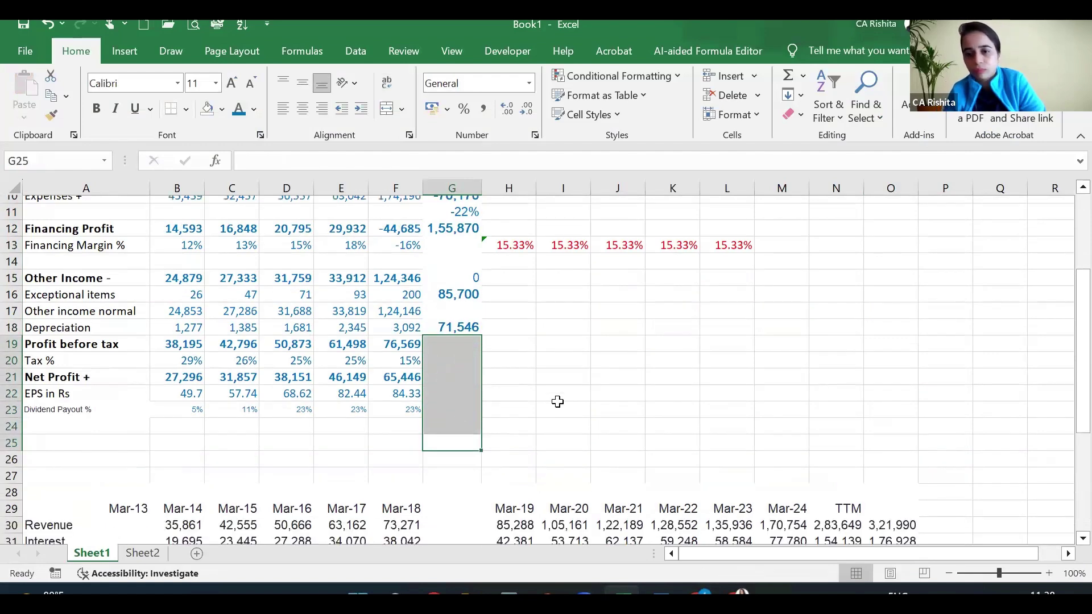
{"action": "scroll", "coordinate": [557, 402], "scroll_direction": "down", "scroll_amount": 1}
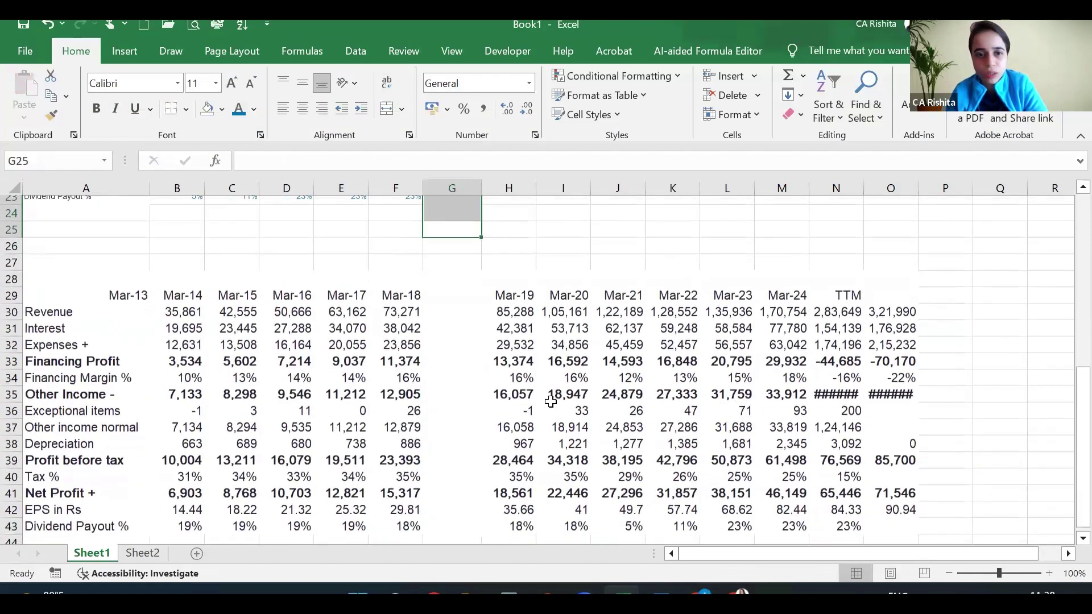
{"action": "scroll", "coordinate": [551, 401], "scroll_direction": "up", "scroll_amount": 1}
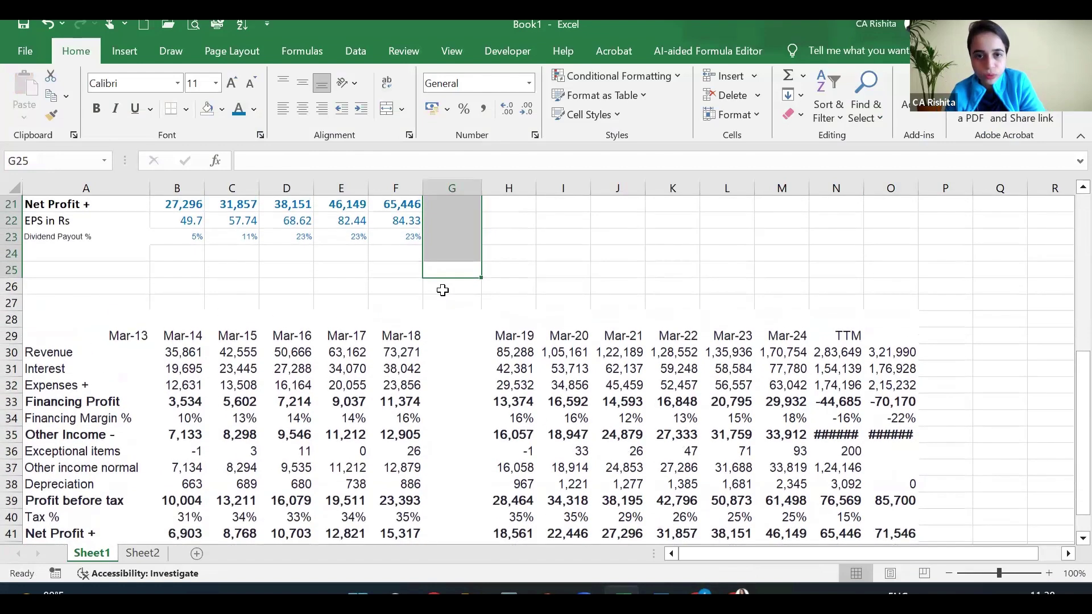
{"action": "scroll", "coordinate": [451, 349], "scroll_direction": "up", "scroll_amount": 2}
{"action": "key", "text": "ctrl+v"}
{"action": "key", "text": "ctrl+z"}
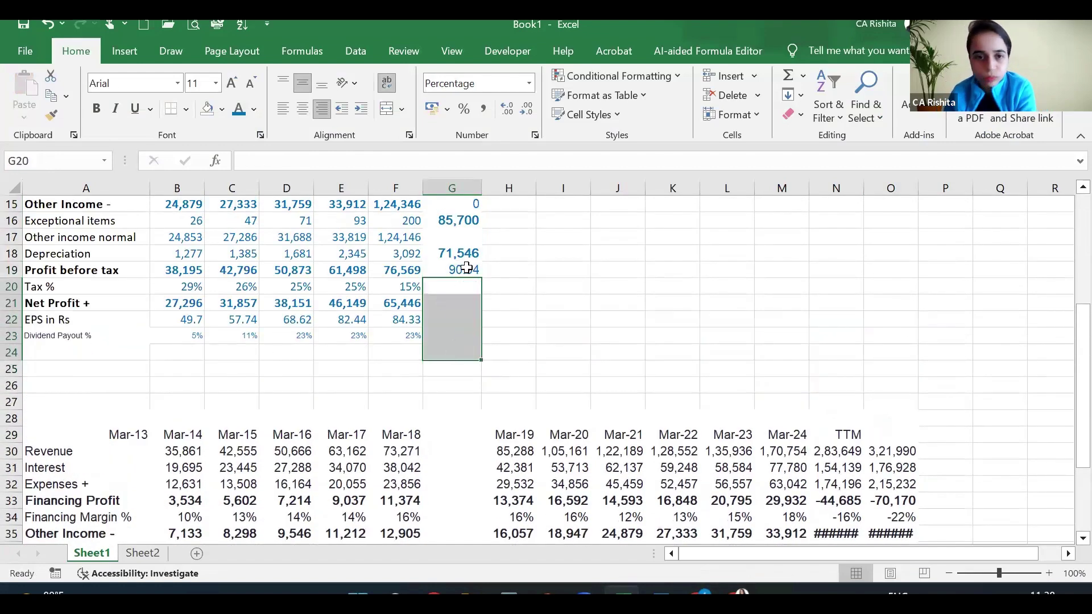
Move the TTM net profit and EPS values from G18:G19 to G21:G22, and profit before tax from G16 to G19
{"action": "left_click_drag", "start_coordinate": [461, 253], "coordinate": [468, 320]}
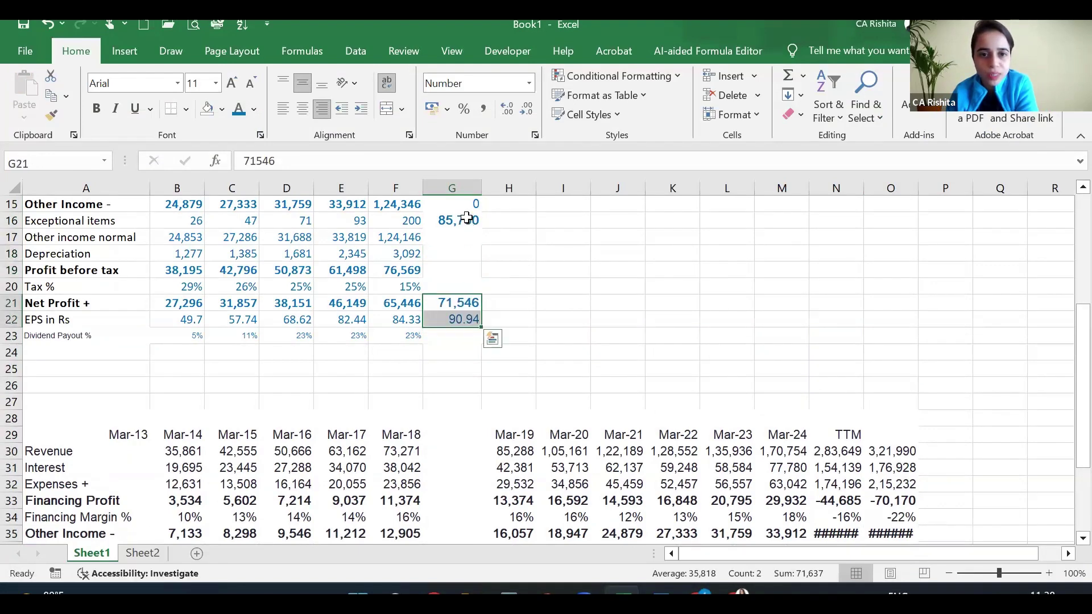
{"action": "left_click", "coordinate": [467, 223]}
{"action": "left_click_drag", "start_coordinate": [468, 228], "coordinate": [468, 272]}
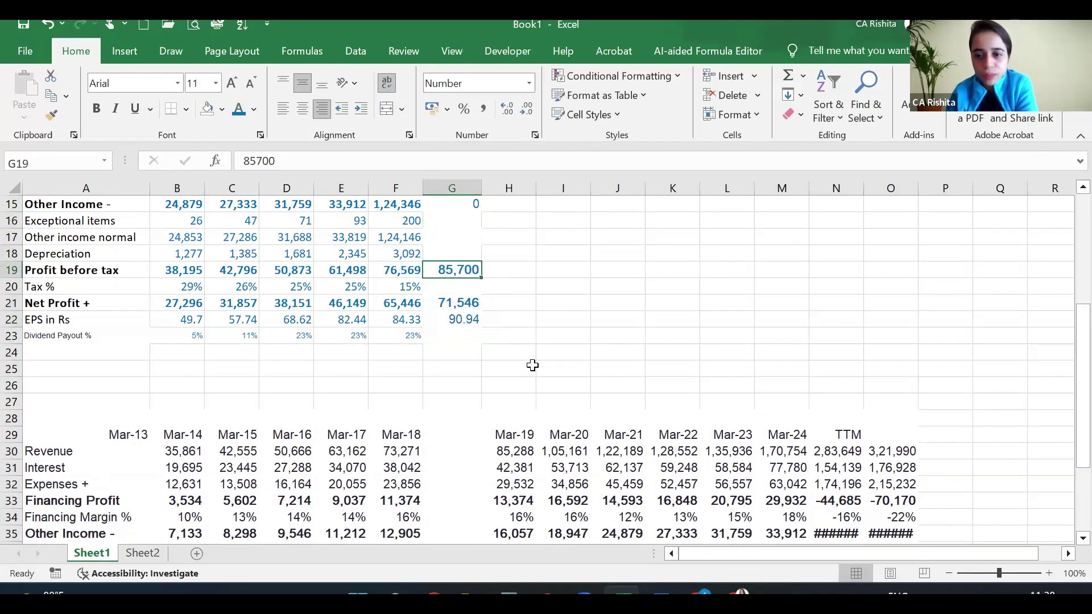
Move the TTM other income value from G12 to G15 and the financing margin from G11 to G13
{"action": "scroll", "coordinate": [531, 366], "scroll_direction": "down", "scroll_amount": 1}
{"action": "scroll", "coordinate": [921, 424], "scroll_direction": "down", "scroll_amount": 2}
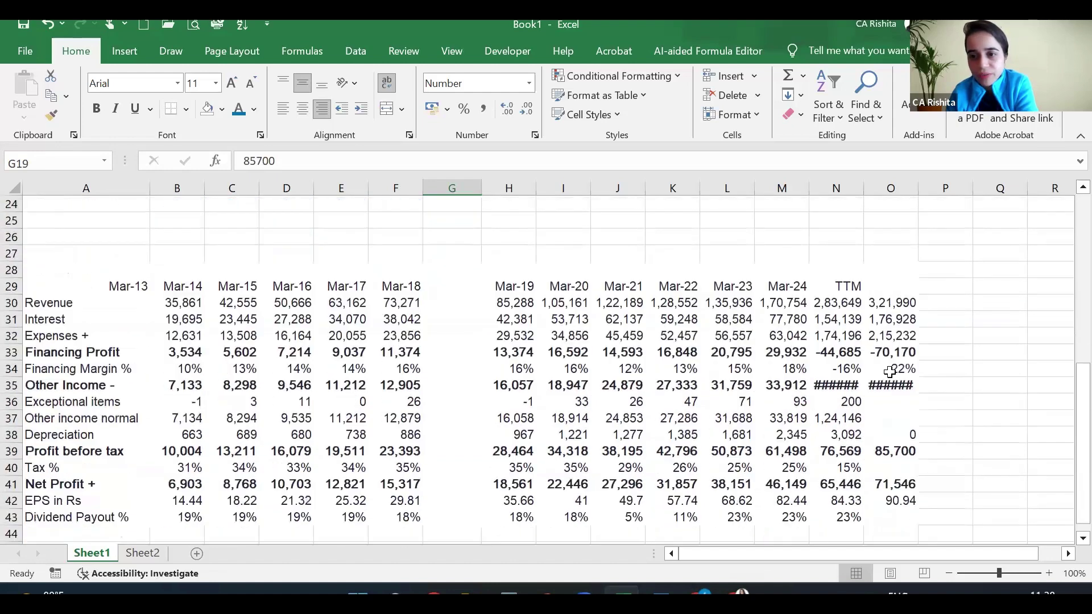
{"action": "scroll", "coordinate": [874, 424], "scroll_direction": "up", "scroll_amount": 8}
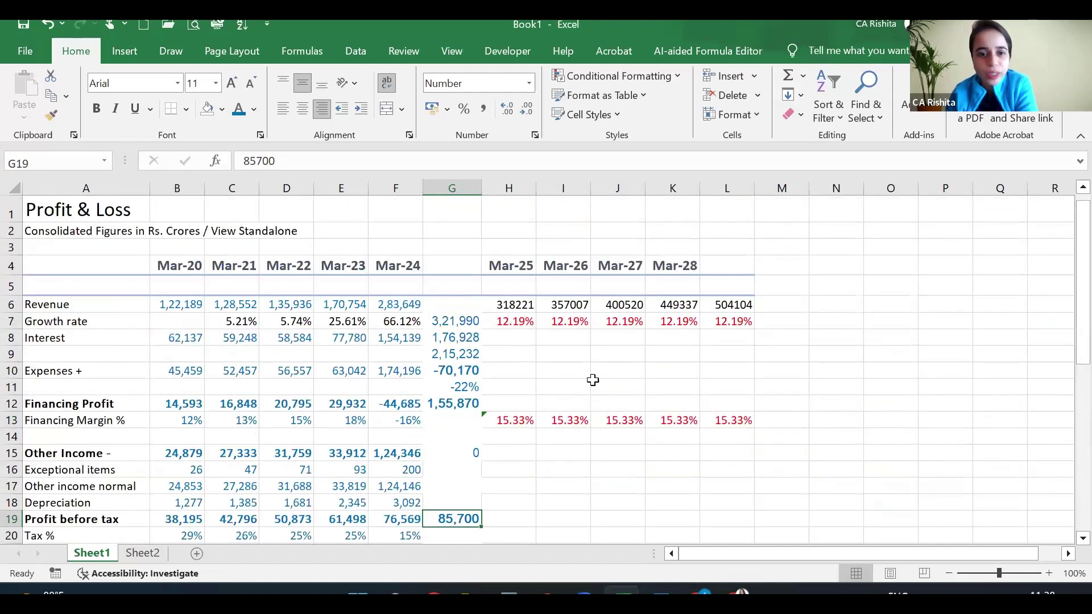
{"action": "left_click", "coordinate": [458, 406]}
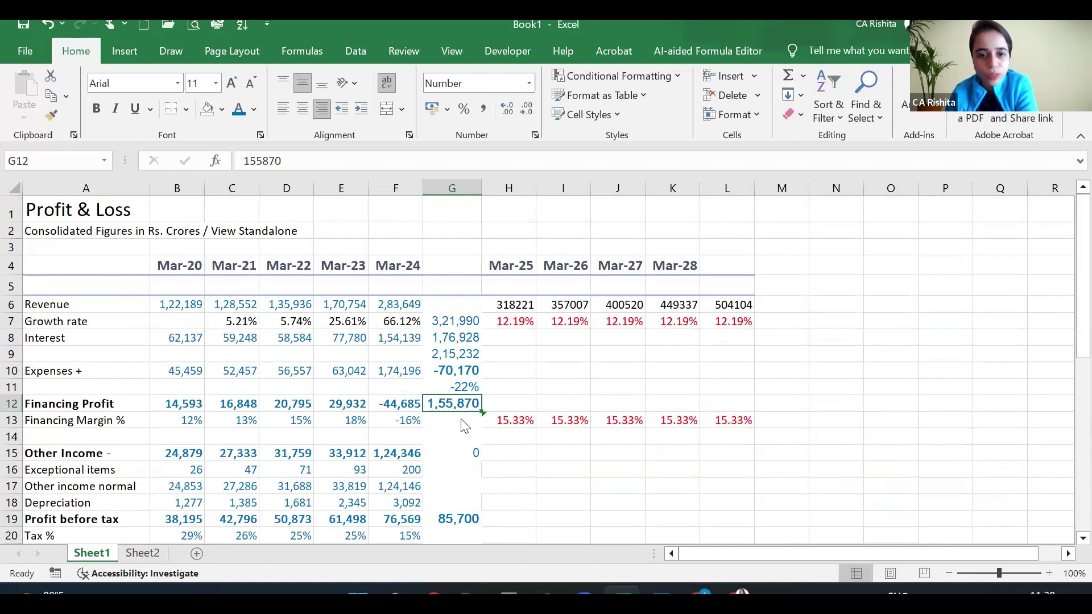
{"action": "left_click_drag", "start_coordinate": [458, 406], "coordinate": [459, 453]}
{"action": "left_click", "coordinate": [520, 351]}
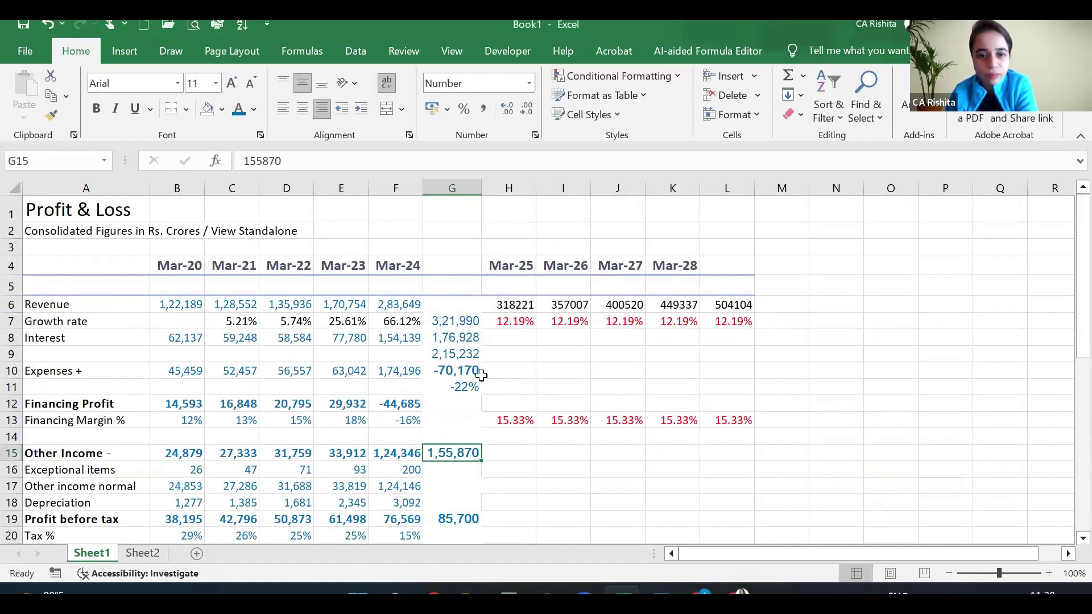
{"action": "left_click", "coordinate": [459, 391]}
{"action": "left_click_drag", "start_coordinate": [459, 391], "coordinate": [461, 420]}
Move the TTM financing profit value from G10 to the Financing Profit row in G12
{"action": "scroll", "coordinate": [462, 419], "scroll_direction": "down", "scroll_amount": 1}
{"action": "scroll", "coordinate": [462, 419], "scroll_direction": "down", "scroll_amount": 7}
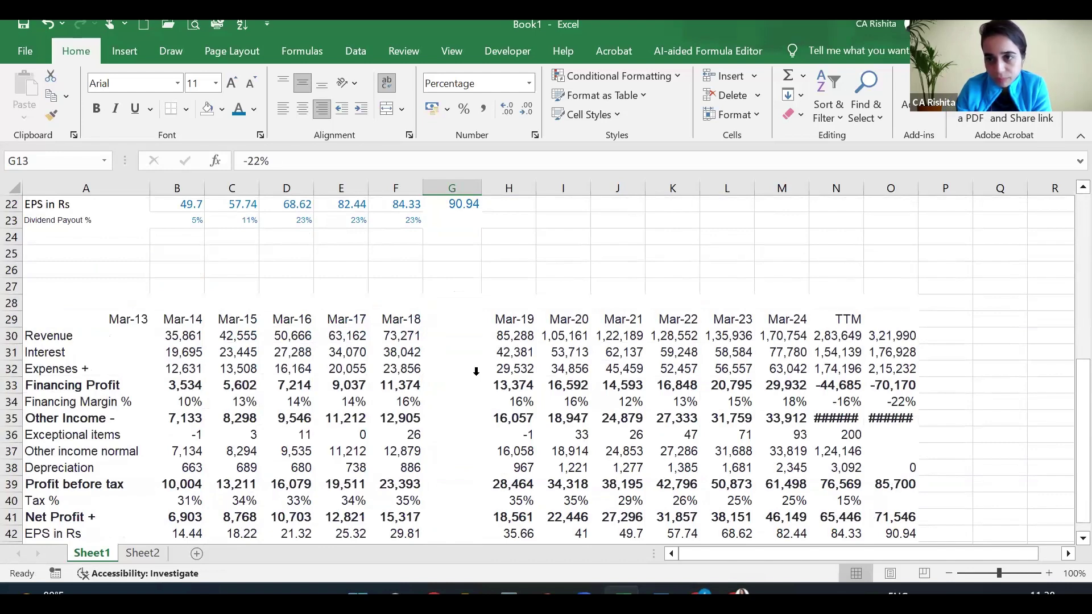
{"action": "scroll", "coordinate": [520, 442], "scroll_direction": "up", "scroll_amount": 5}
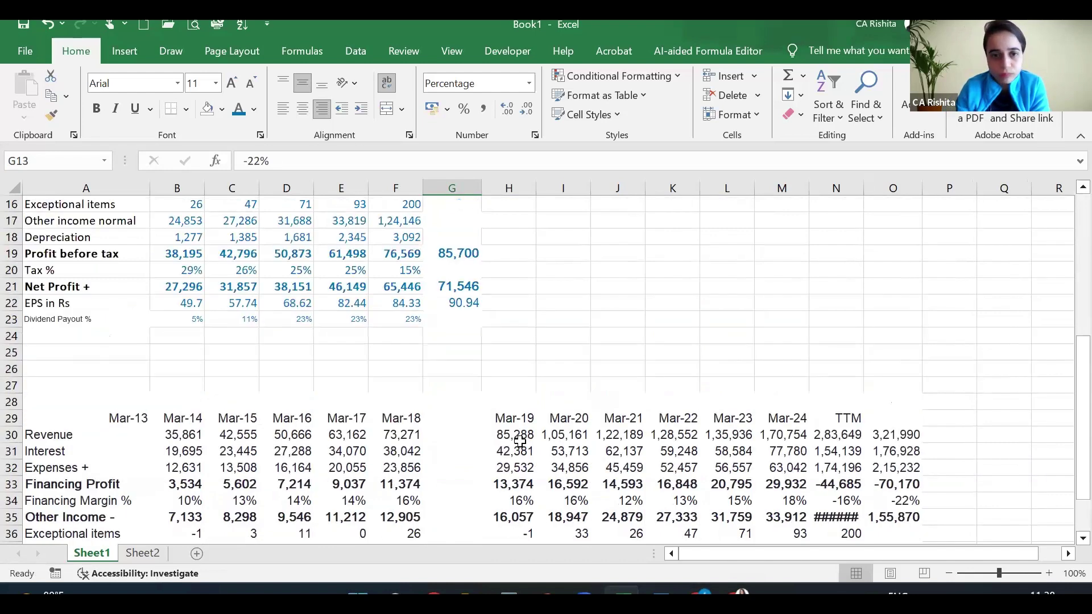
{"action": "scroll", "coordinate": [520, 441], "scroll_direction": "up", "scroll_amount": 1}
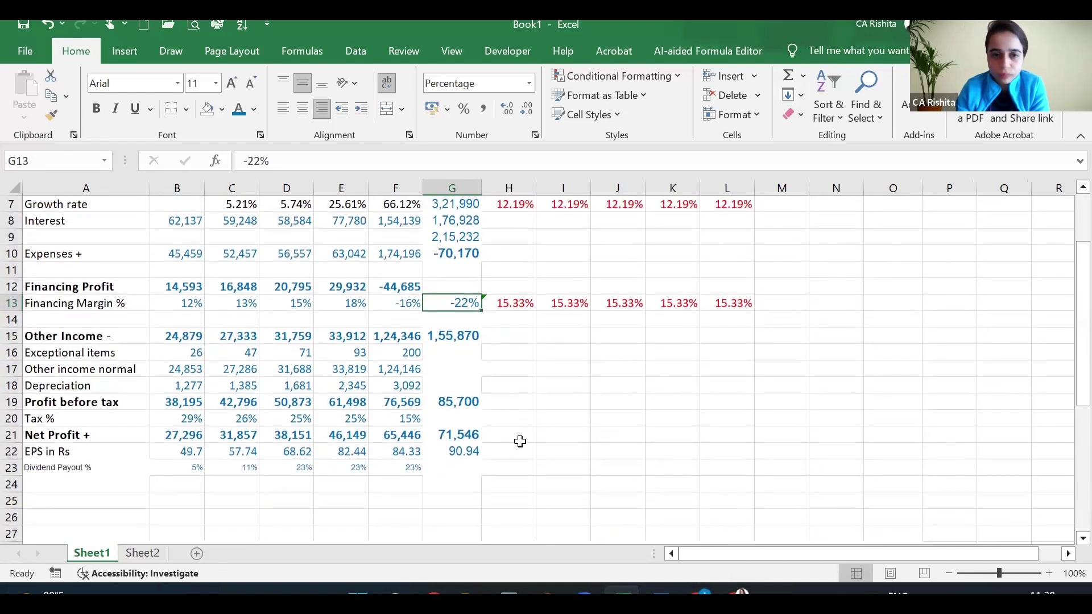
{"action": "scroll", "coordinate": [520, 442], "scroll_direction": "up", "scroll_amount": 1}
{"action": "left_click", "coordinate": [462, 310]}
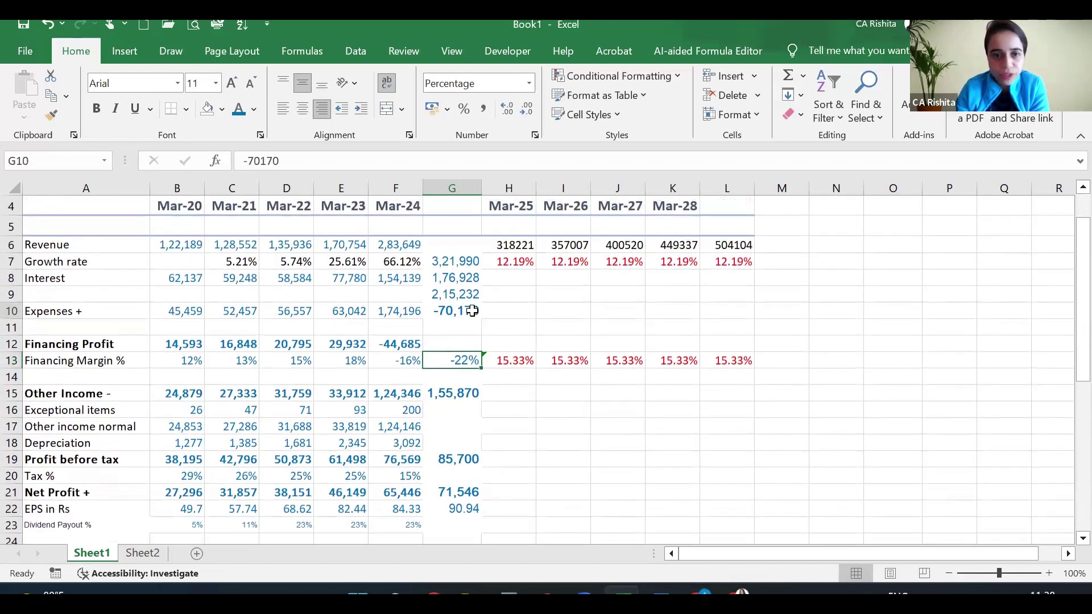
{"action": "left_click_drag", "start_coordinate": [471, 320], "coordinate": [471, 345]}
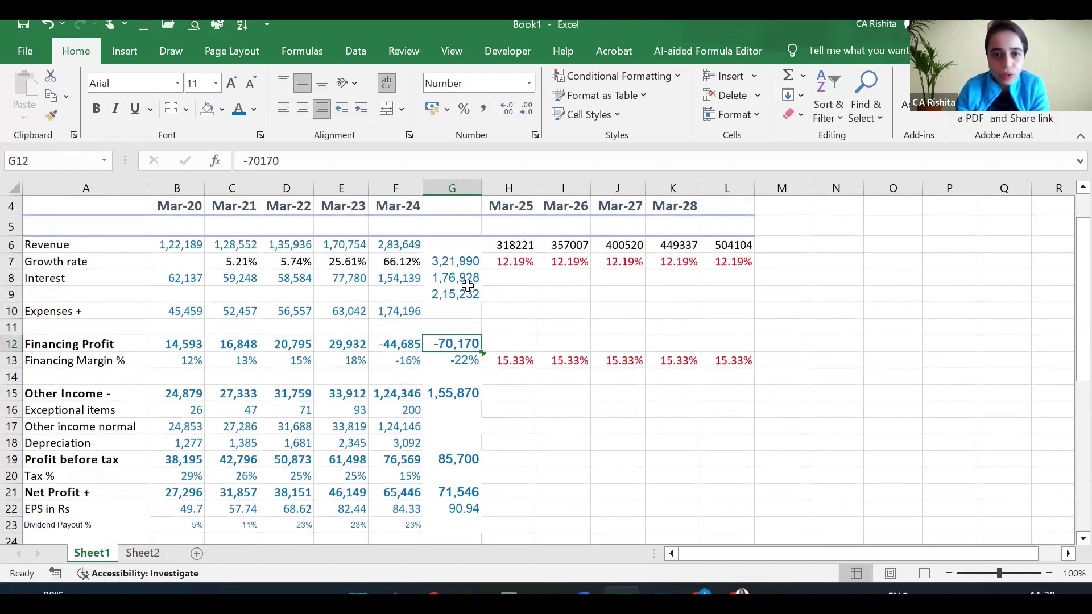
Move the TTM expenses value from G9 to G10 and the TTM revenue value from G7 to G6
{"action": "left_click", "coordinate": [468, 294]}
{"action": "mouse_move", "coordinate": [466, 294]}
{"action": "left_mouse_down"}
{"action": "mouse_move", "coordinate": [469, 245]}
{"action": "mouse_move", "coordinate": [473, 313]}
{"action": "left_mouse_up"}
{"action": "left_click", "coordinate": [469, 296]}
{"action": "left_click", "coordinate": [531, 309]}
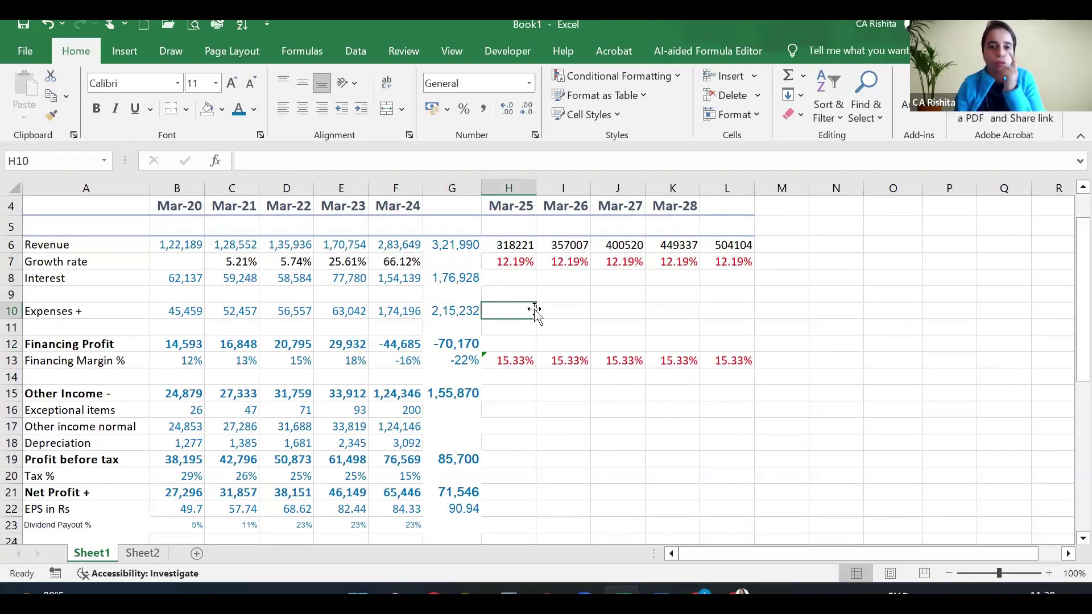
Extend the growth rate formula from F7 into G7 and compare it with the projected growth formula in H7
{"action": "left_click", "coordinate": [405, 263]}
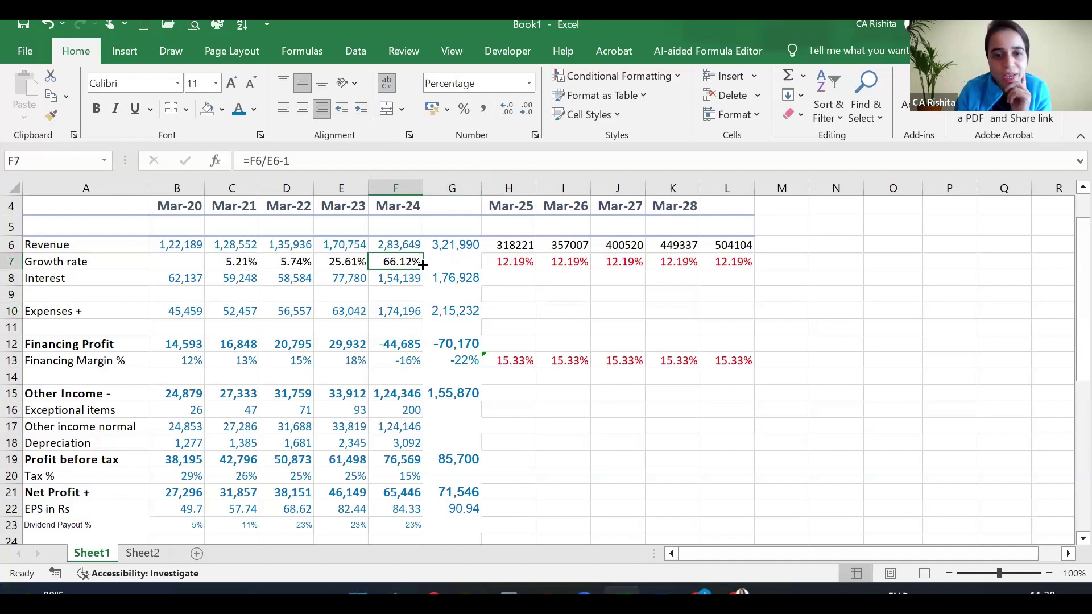
{"action": "left_click_drag", "start_coordinate": [435, 271], "coordinate": [531, 378]}
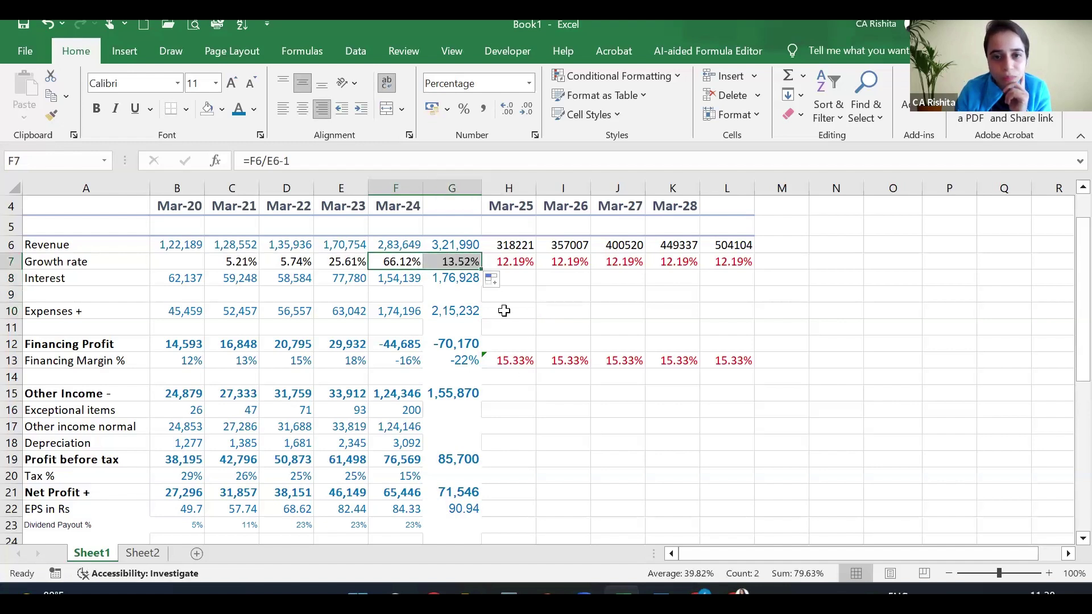
{"action": "left_click", "coordinate": [472, 267]}
{"action": "key", "text": "Right"}
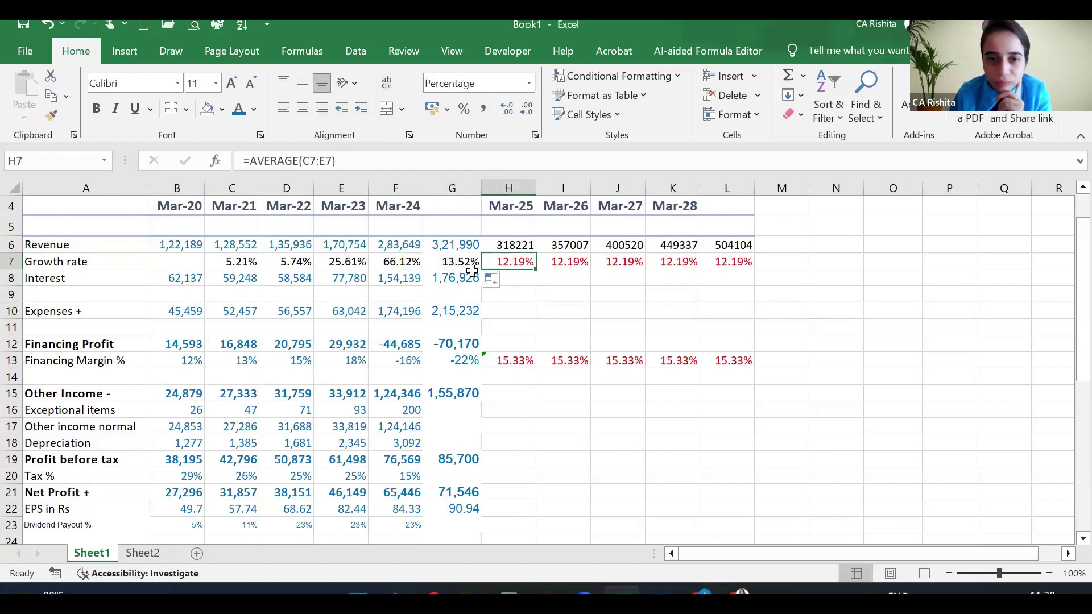
{"action": "left_click", "coordinate": [470, 267]}
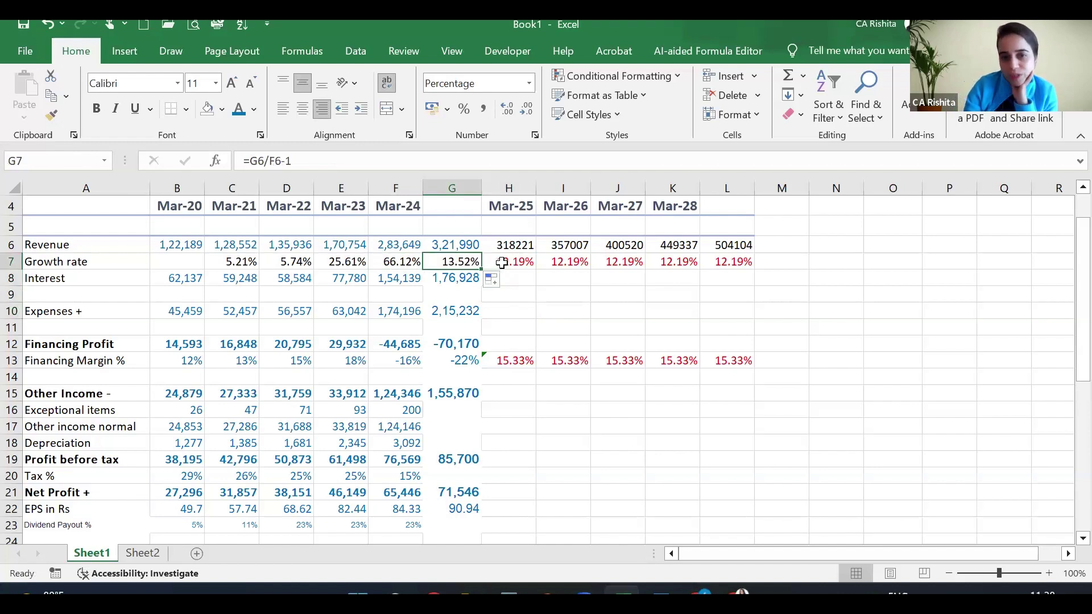
Label the new column TTM in header cell G4 and select the Mar-25 growth rate in H7
{"action": "left_click", "coordinate": [471, 209]}
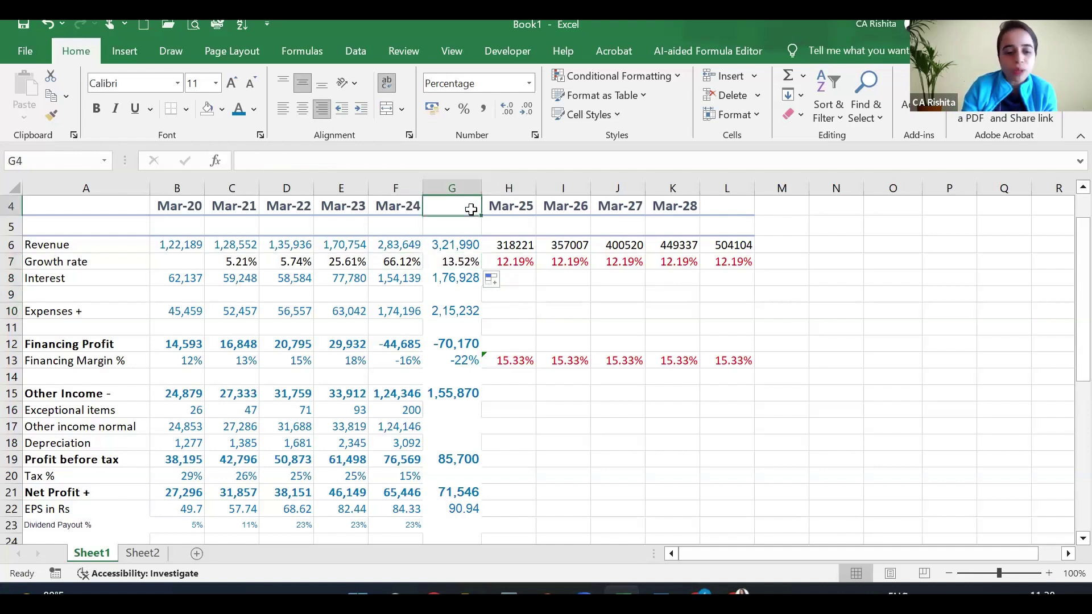
{"action": "type", "text": "TTM"}
{"action": "key", "text": "Return"}
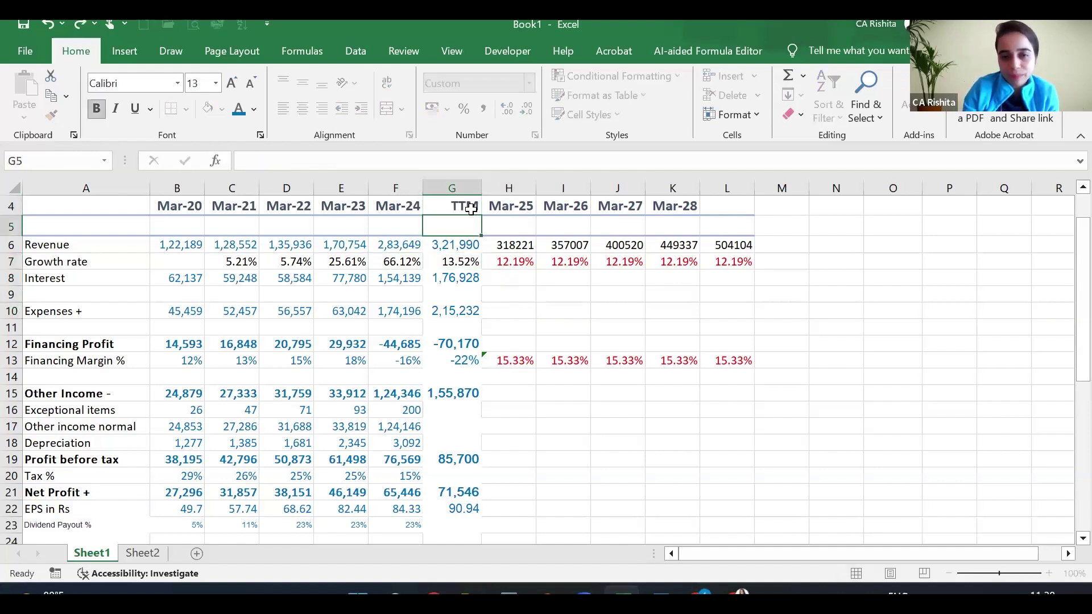
{"action": "left_click", "coordinate": [521, 263]}
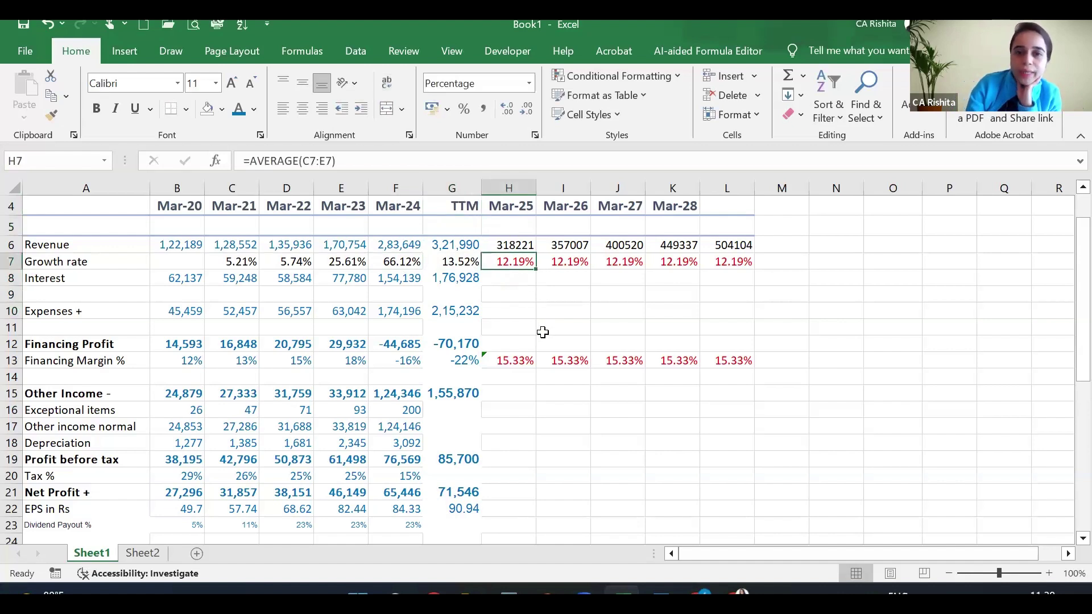
Replace the Mar-25 growth rate in H7 with a link to the TTM growth rate, =G7
{"action": "type", "text": "="}
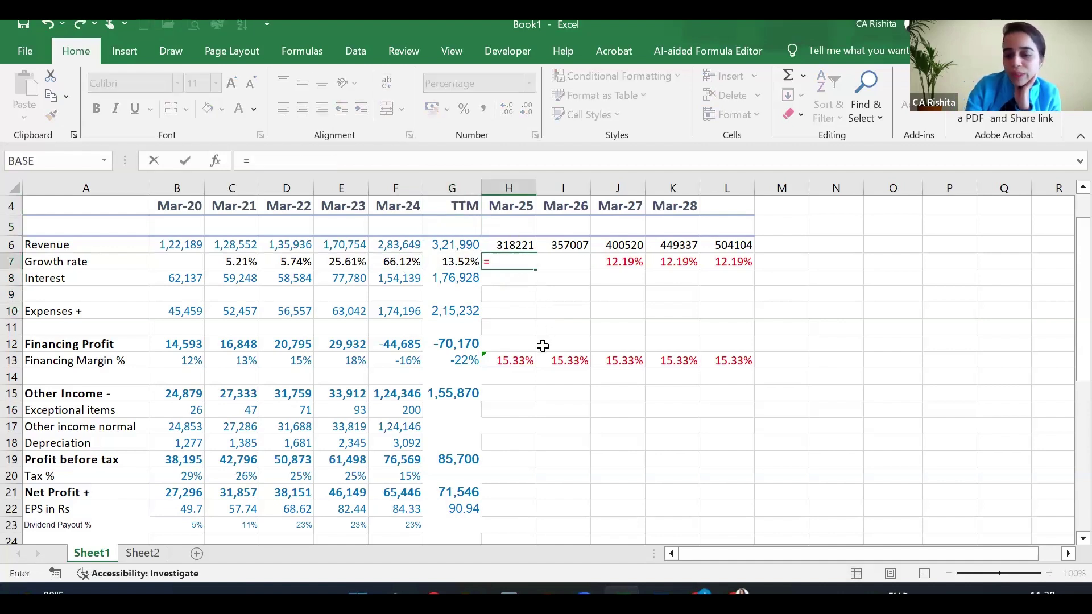
{"action": "key", "text": "Left"}
{"action": "key", "text": "Return"}
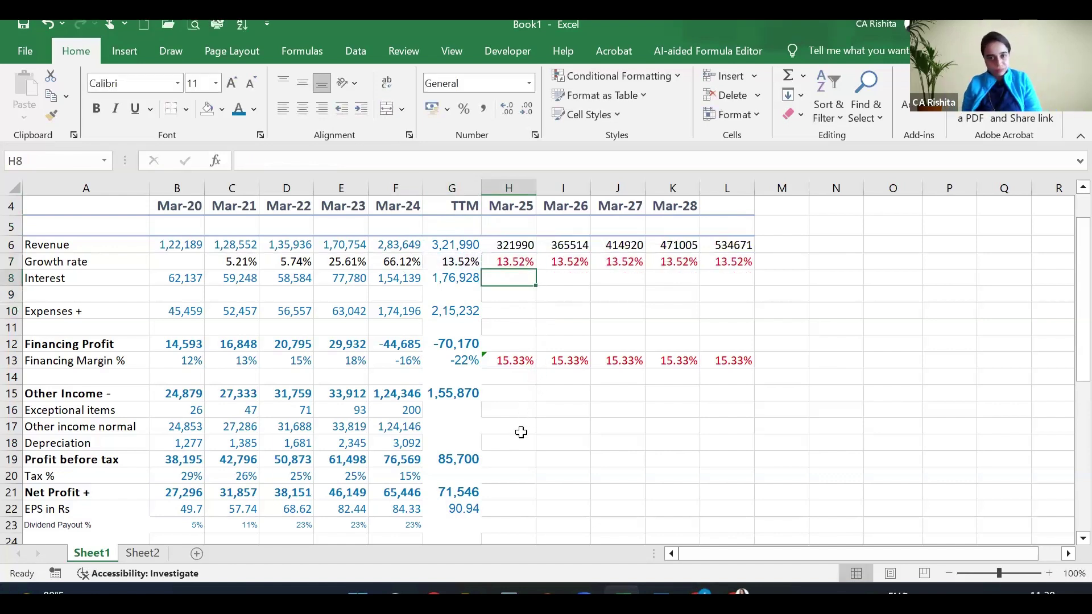
Compare the TTM and Mar-25 financing margins, and link the Mar-25 margin in H13 to the TTM margin with =G13
{"action": "left_click", "coordinate": [519, 365]}
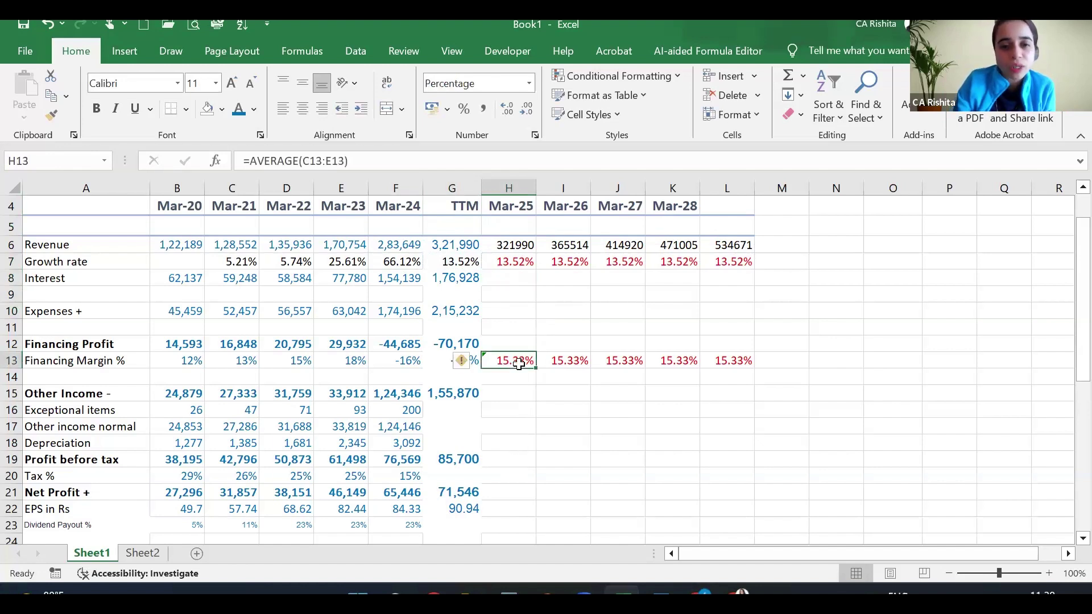
{"action": "left_click", "coordinate": [438, 362]}
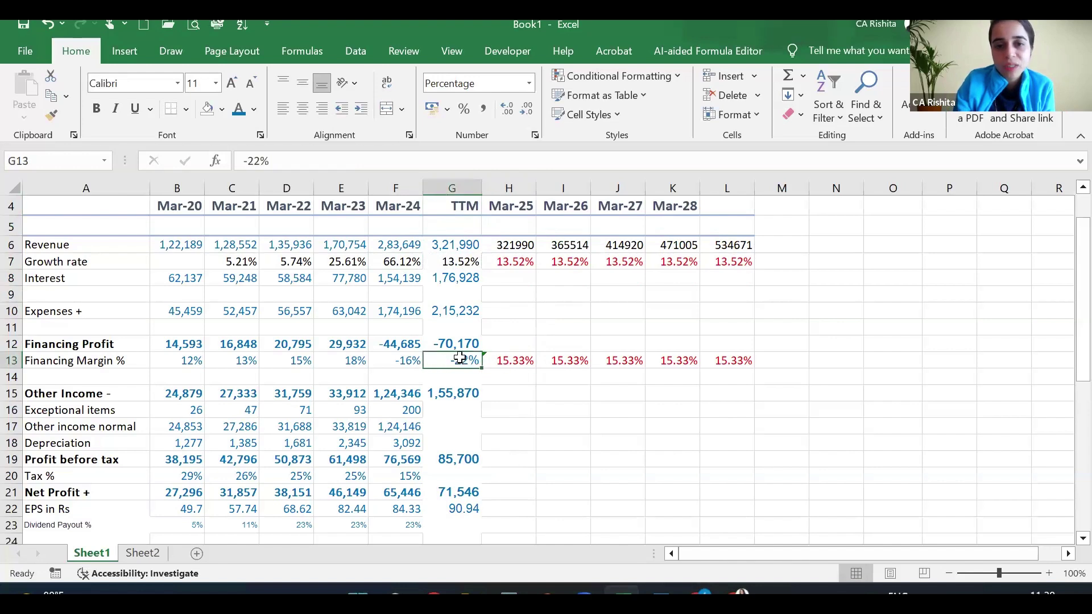
{"action": "left_click", "coordinate": [513, 357]}
{"action": "left_click", "coordinate": [457, 358]}
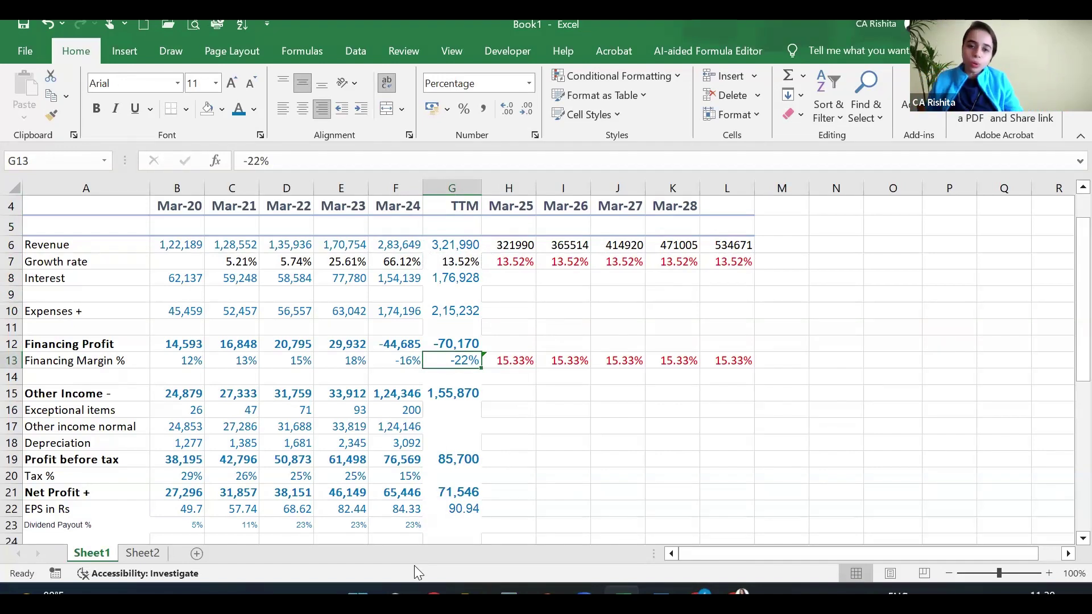
{"action": "left_click", "coordinate": [505, 359]}
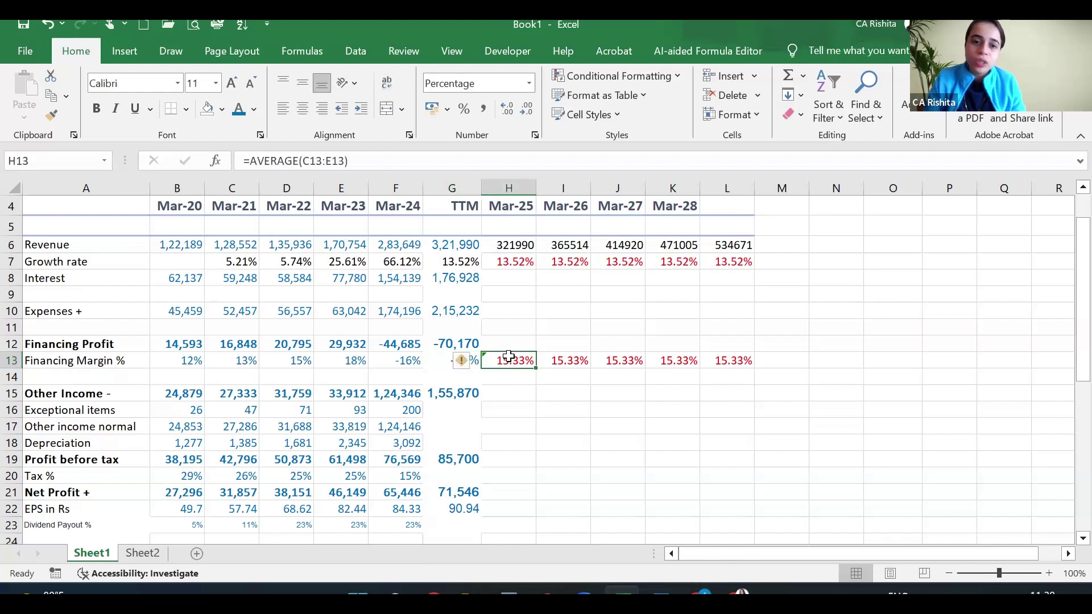
{"action": "type", "text": "="}
{"action": "key", "text": "Left"}
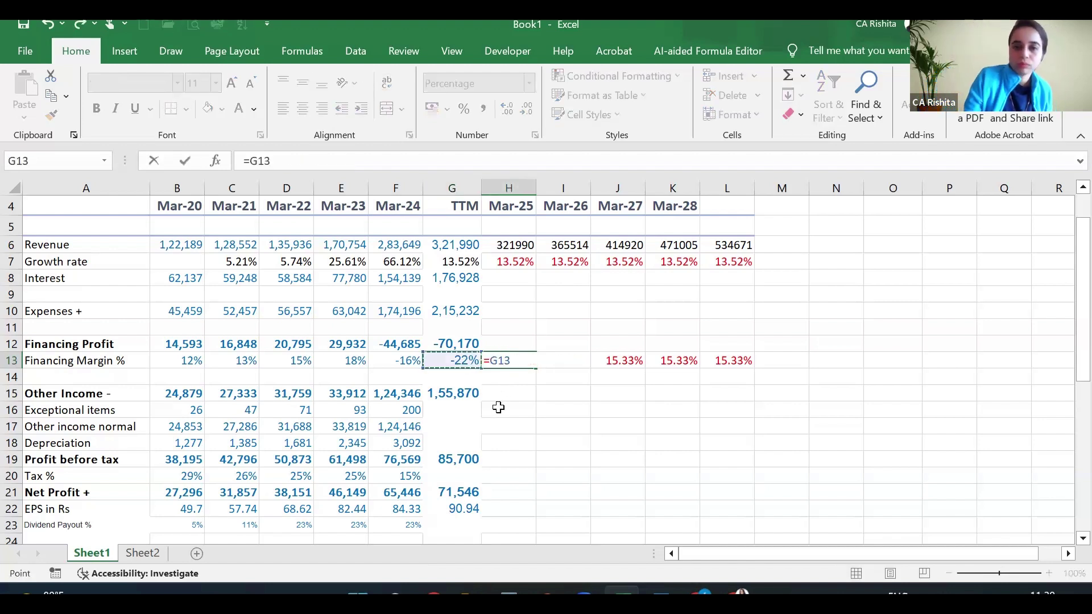
{"action": "key", "text": "Return"}
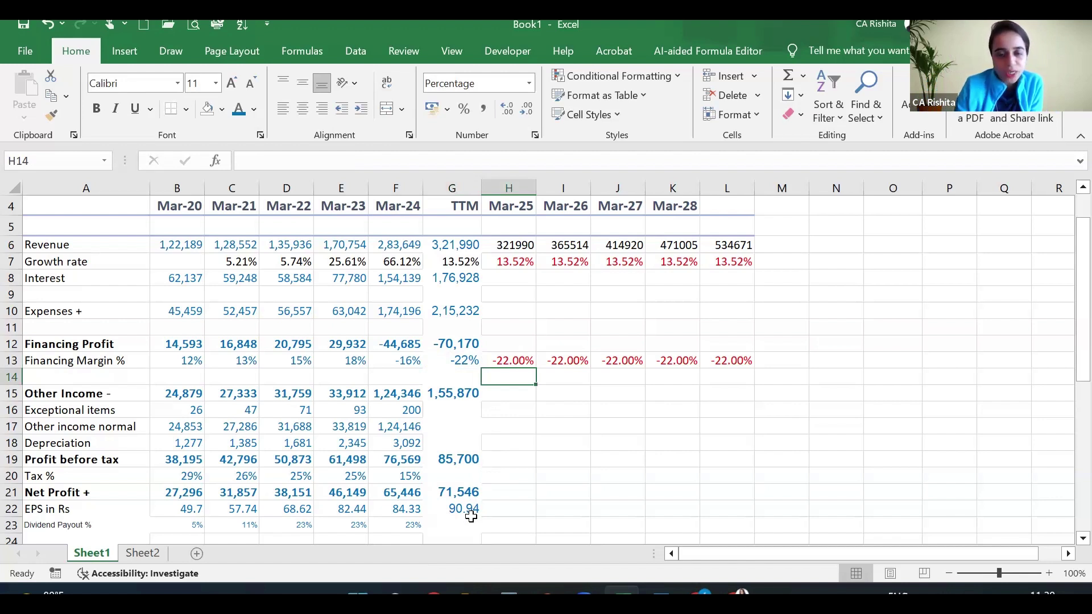
Calculate Mar-25 financing profit in H12 as =-H13*H6 and fill the formula across to L12
{"action": "left_click", "coordinate": [527, 340]}
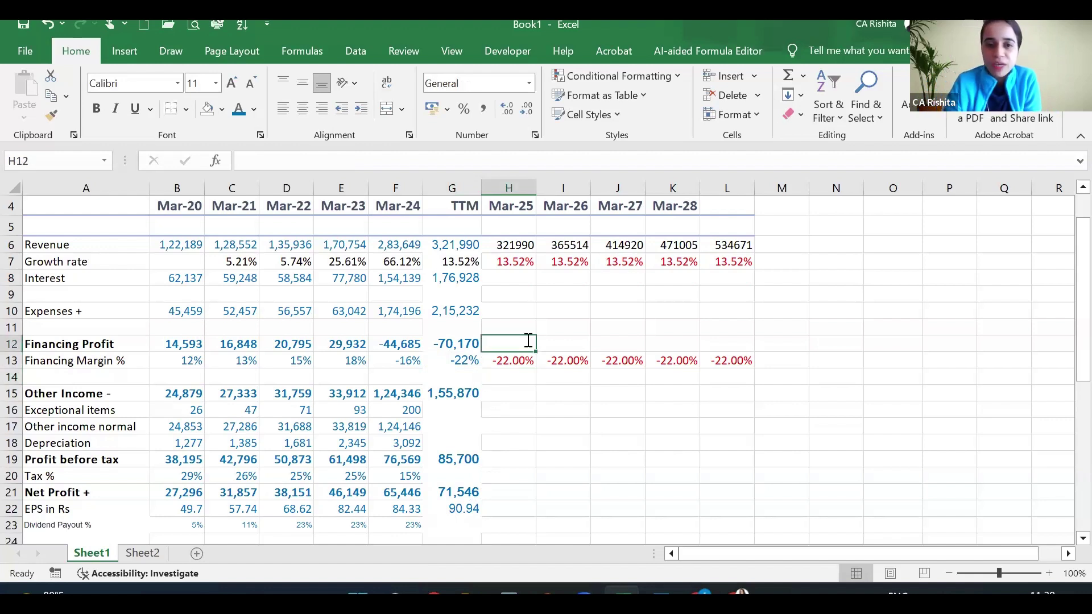
{"action": "type", "text": "="}
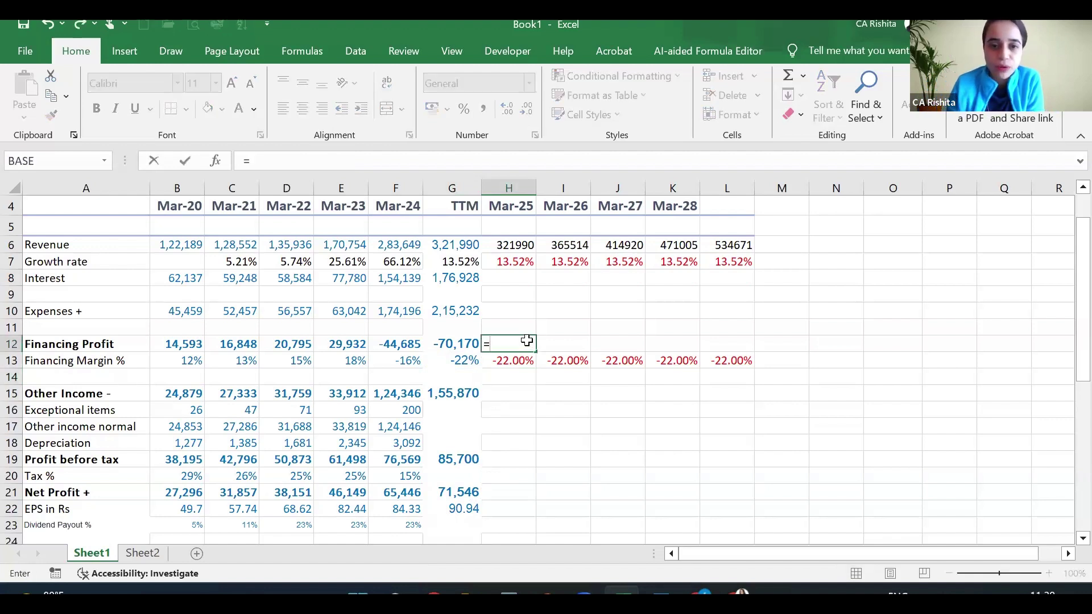
{"action": "left_click", "coordinate": [506, 365]}
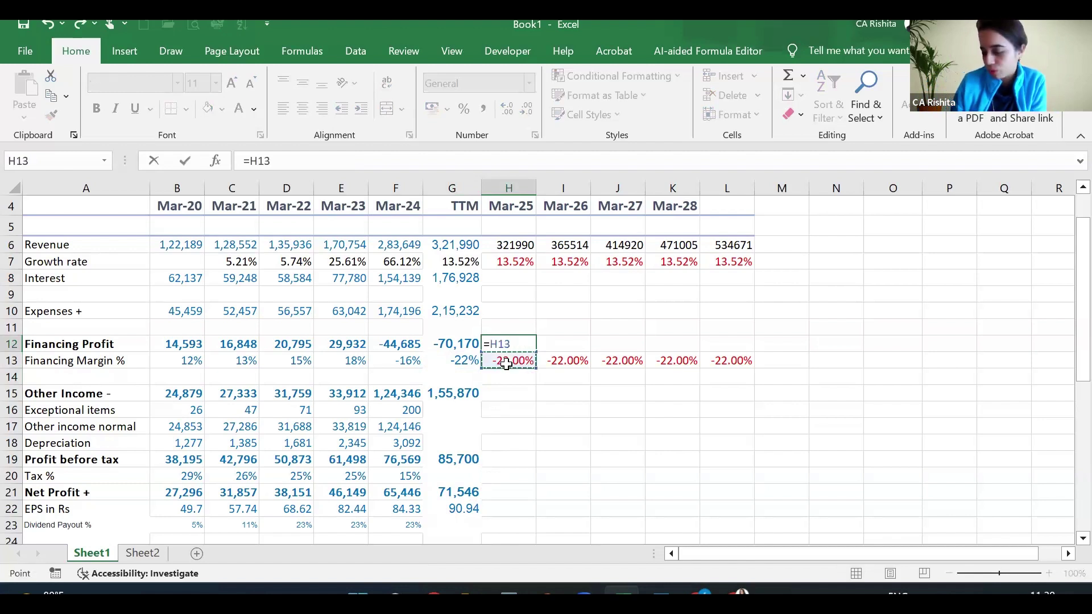
{"action": "type", "text": "*"}
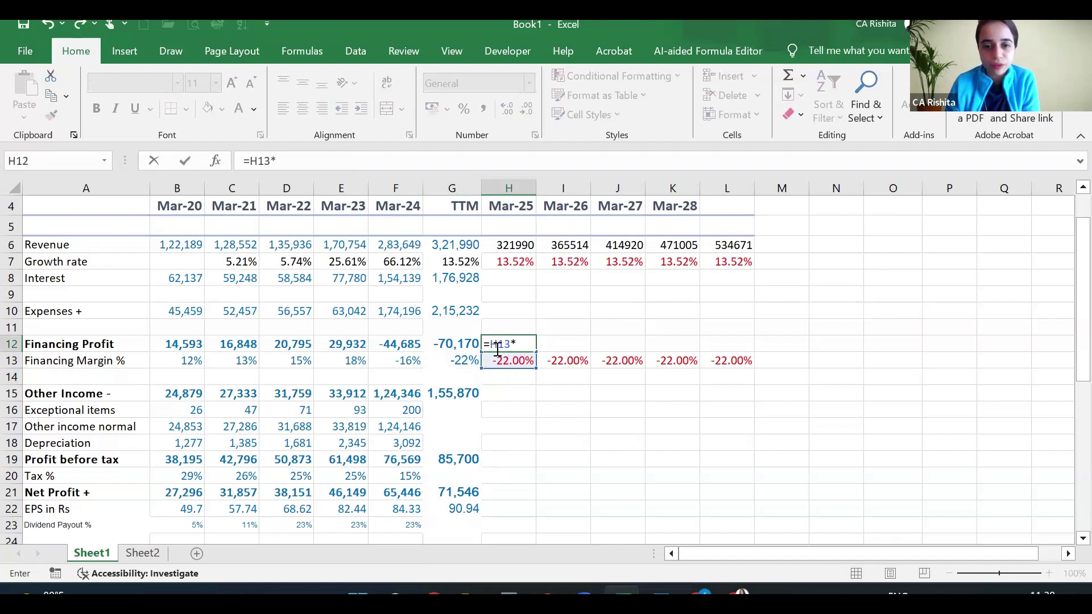
{"action": "type", "text": "-"}
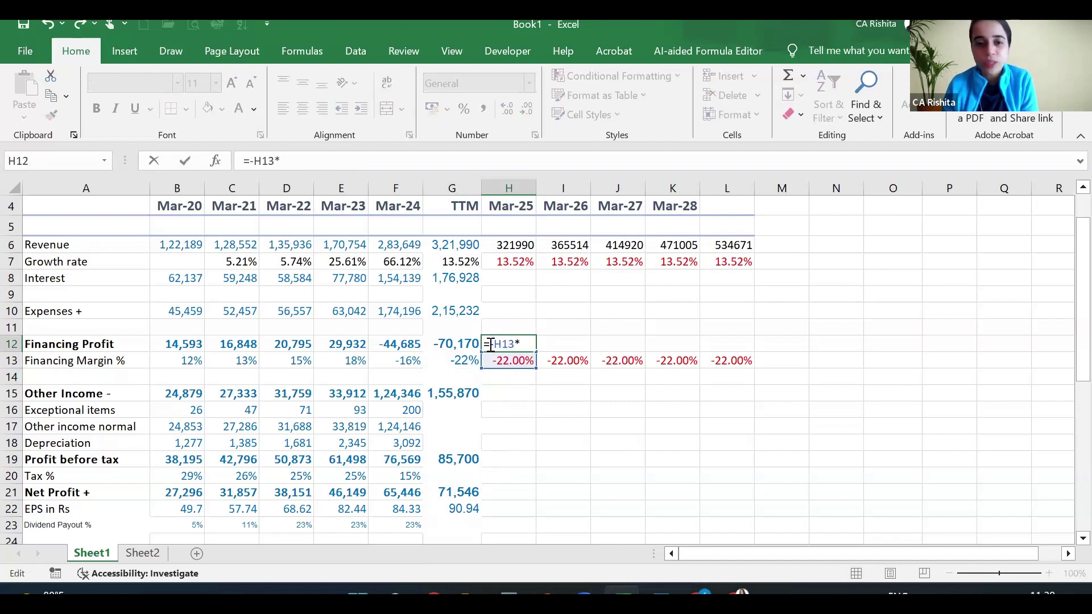
{"action": "left_click", "coordinate": [529, 339]}
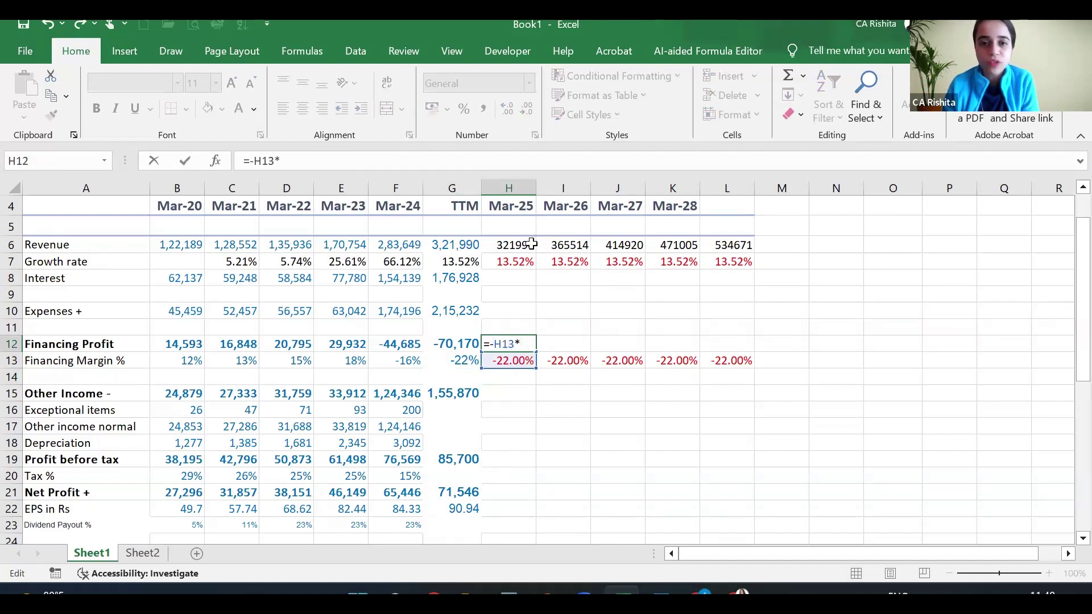
{"action": "left_click", "coordinate": [531, 243]}
{"action": "key", "text": "Return"}
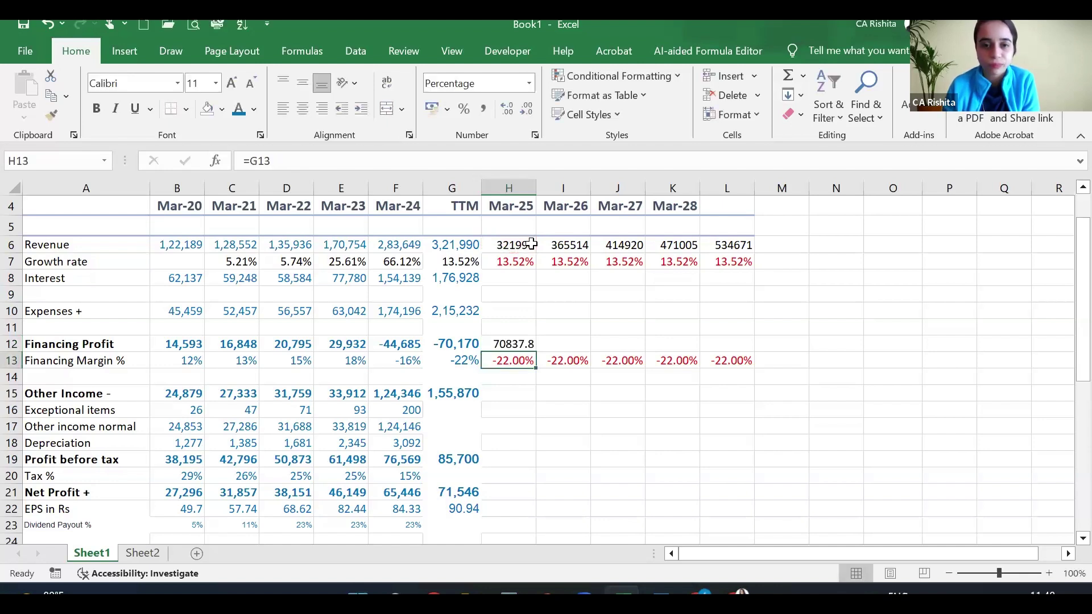
{"action": "left_click", "coordinate": [520, 343]}
{"action": "left_click_drag", "start_coordinate": [536, 352], "coordinate": [737, 354]}
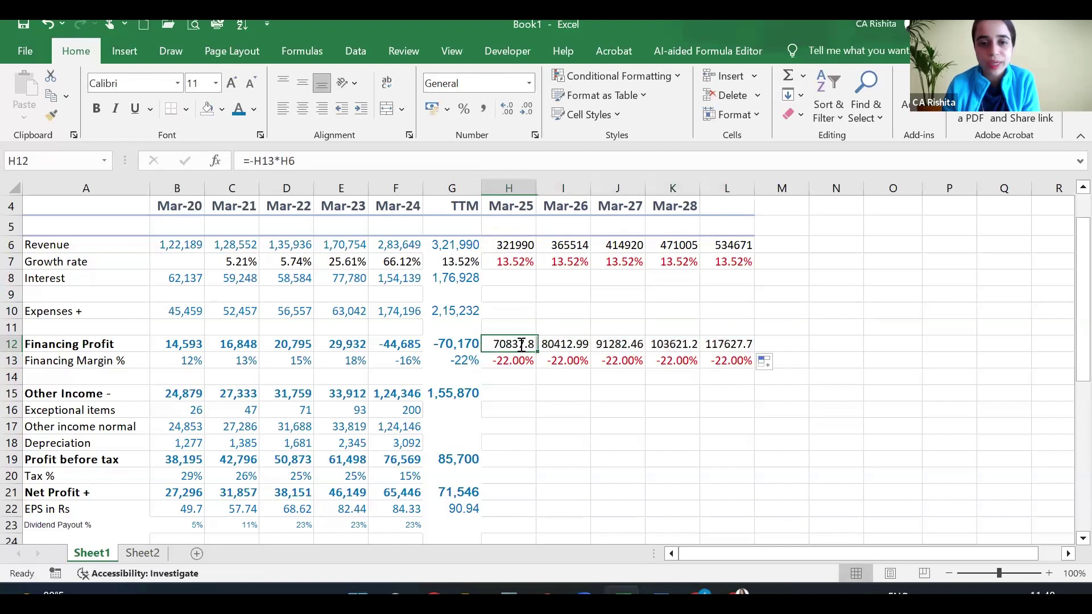
Remove the leading minus from the H12 formula so it reads =H13*H6, and refill it across to L12
{"action": "double_click", "coordinate": [492, 345]}
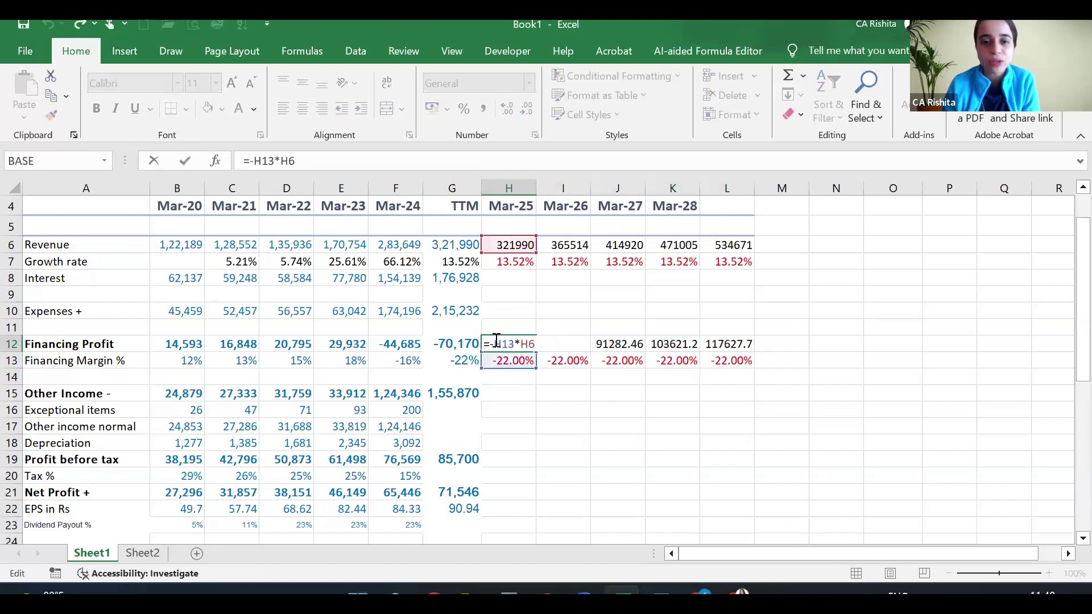
{"action": "left_click", "coordinate": [496, 344]}
{"action": "key", "text": "BackSpace"}
{"action": "key", "text": "Return"}
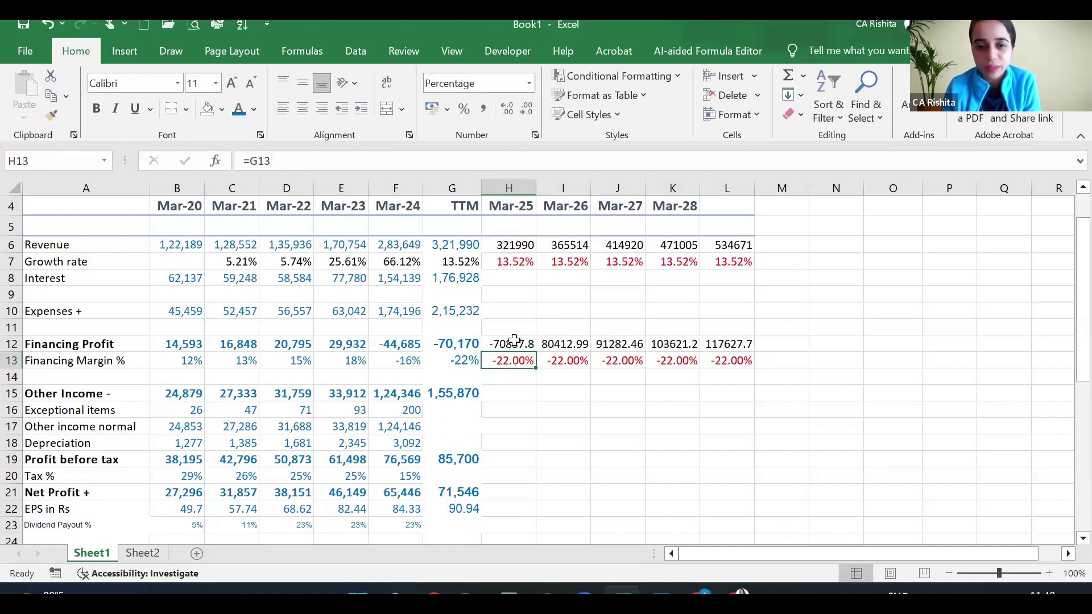
{"action": "left_click", "coordinate": [514, 341]}
{"action": "left_click_drag", "start_coordinate": [536, 352], "coordinate": [754, 339]}
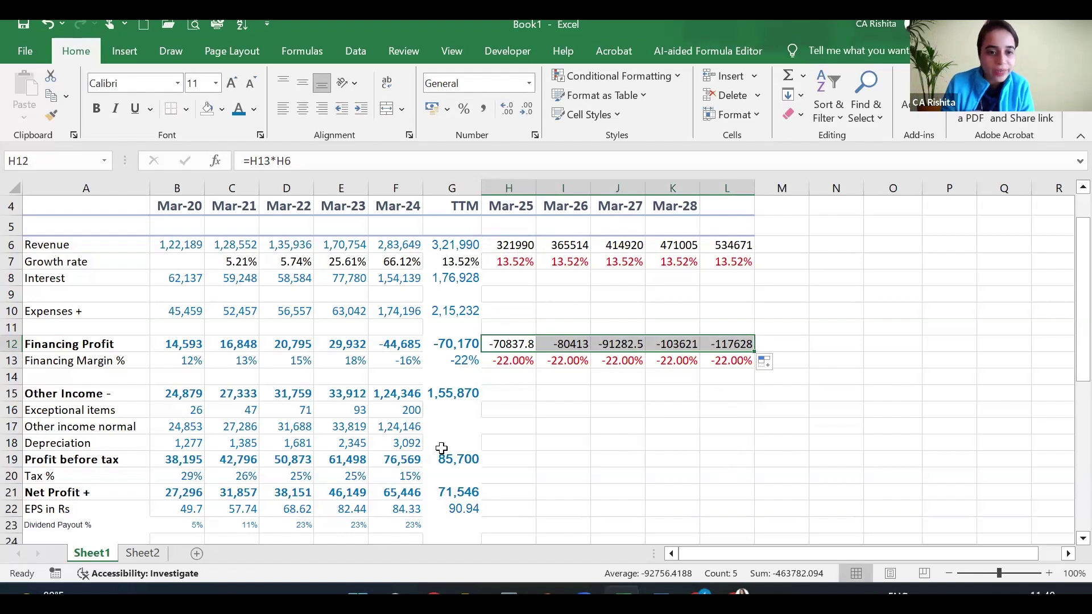
Enter 0 for the TTM exceptional items in G16 and select the TTM other income normal cell G17
{"action": "left_click", "coordinate": [466, 394]}
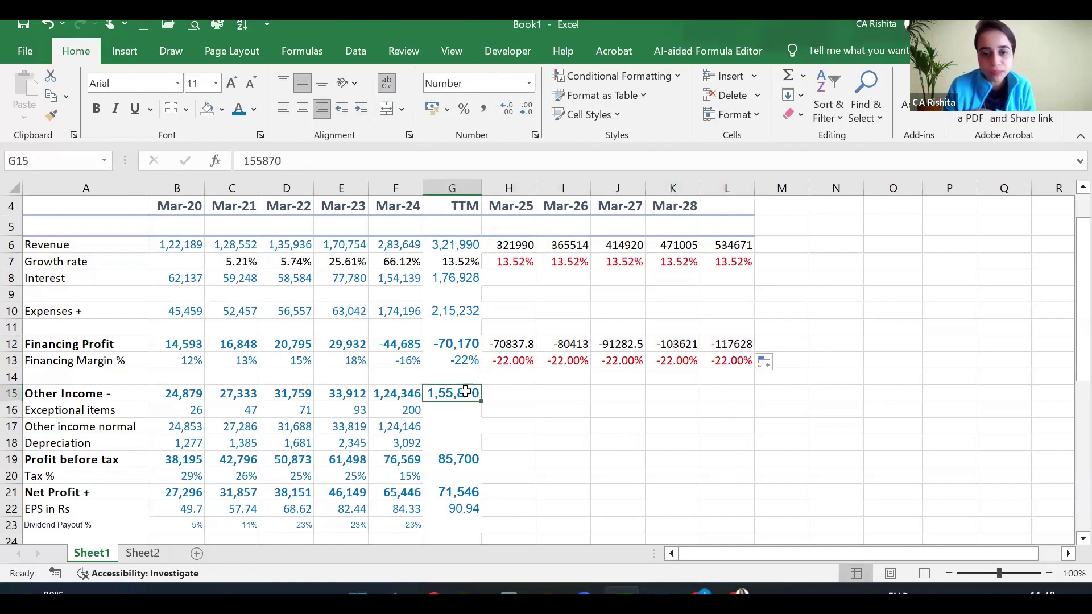
{"action": "left_click", "coordinate": [454, 415]}
{"action": "type", "text": "0"}
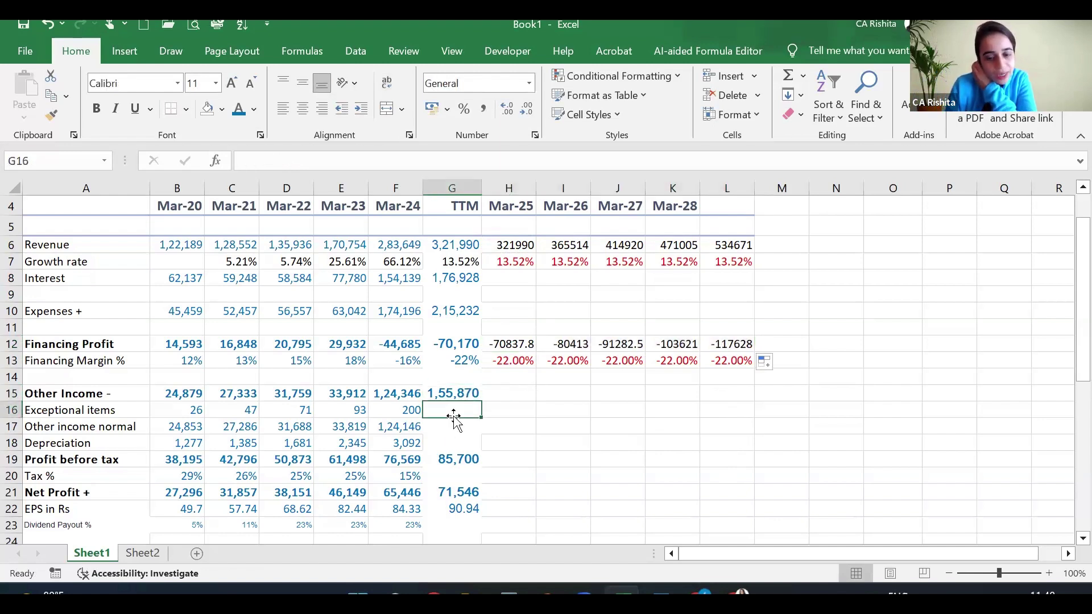
{"action": "key", "text": "Return"}
{"action": "key", "text": "Return"}
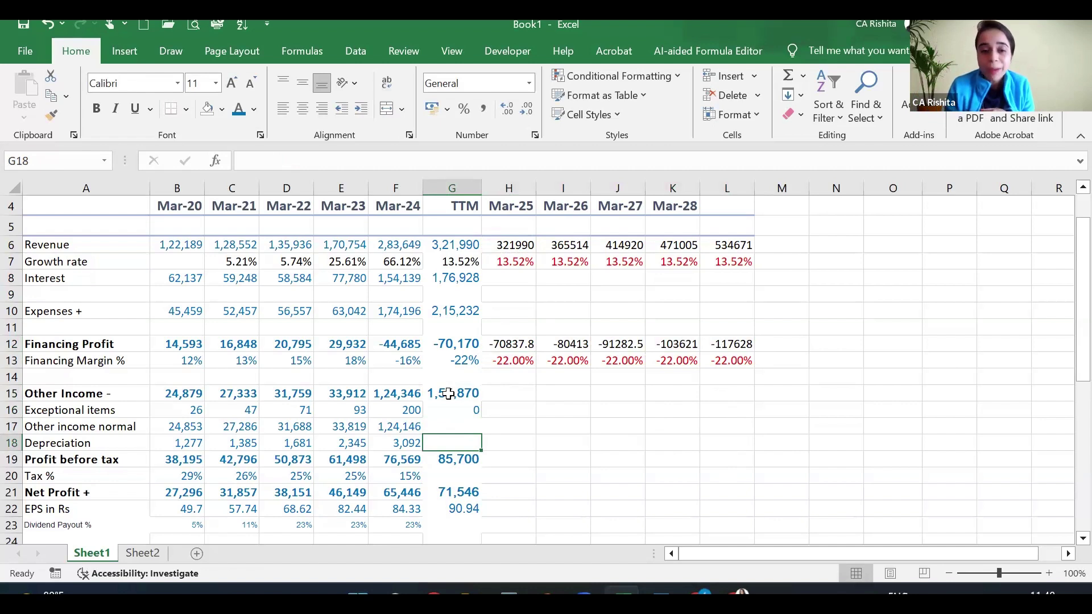
{"action": "key", "text": "Up"}
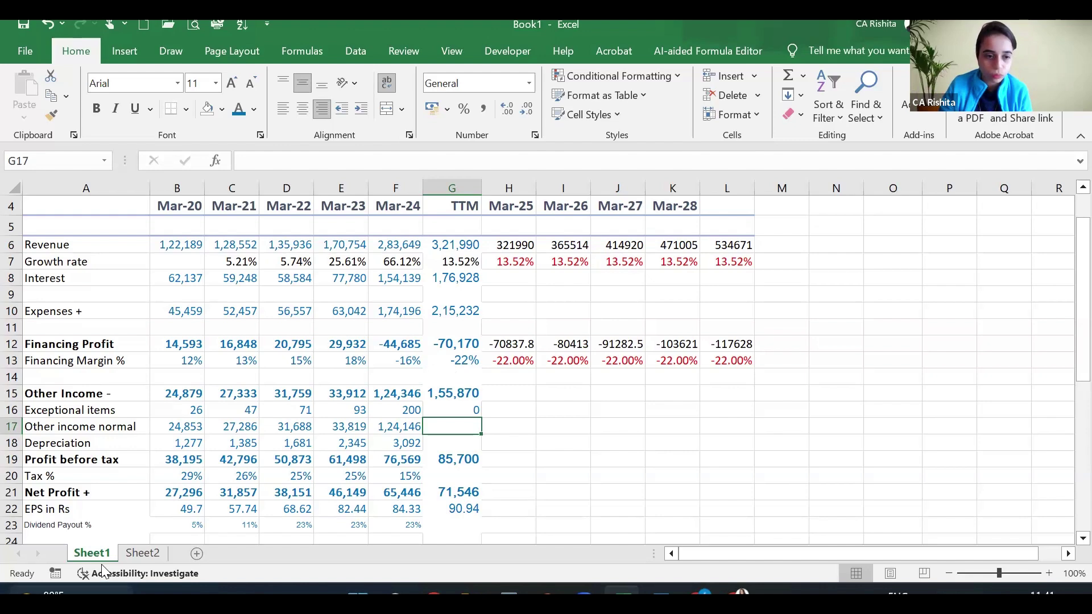
Check the balance sheet on Sheet2, and clear the leftover pasted profit and loss data in rows 26 to 45 of Sheet1
{"action": "left_click", "coordinate": [142, 553]}
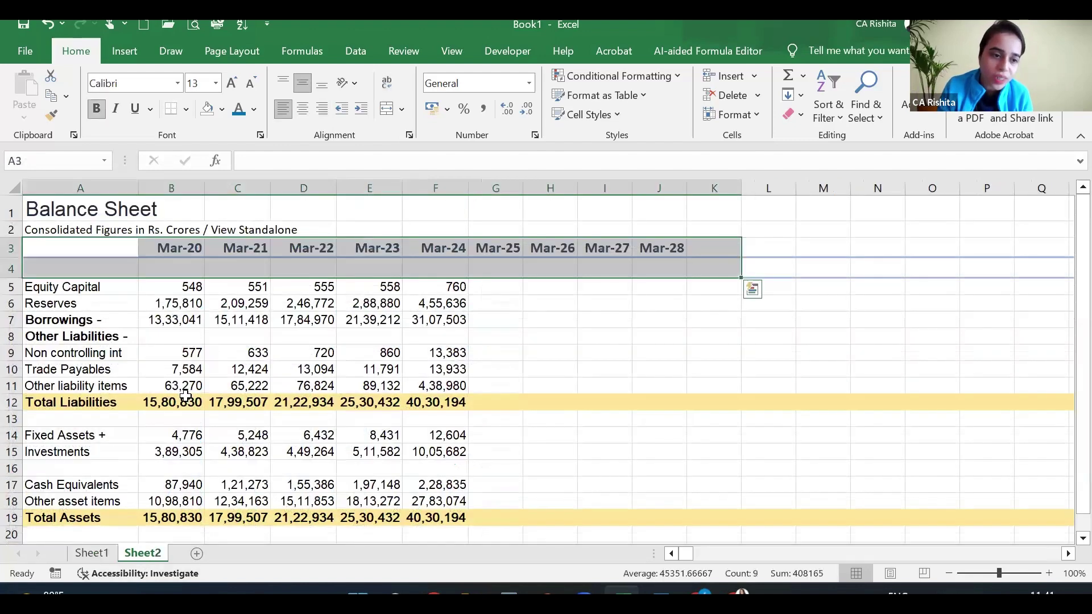
{"action": "scroll", "coordinate": [187, 399], "scroll_direction": "down", "scroll_amount": 1}
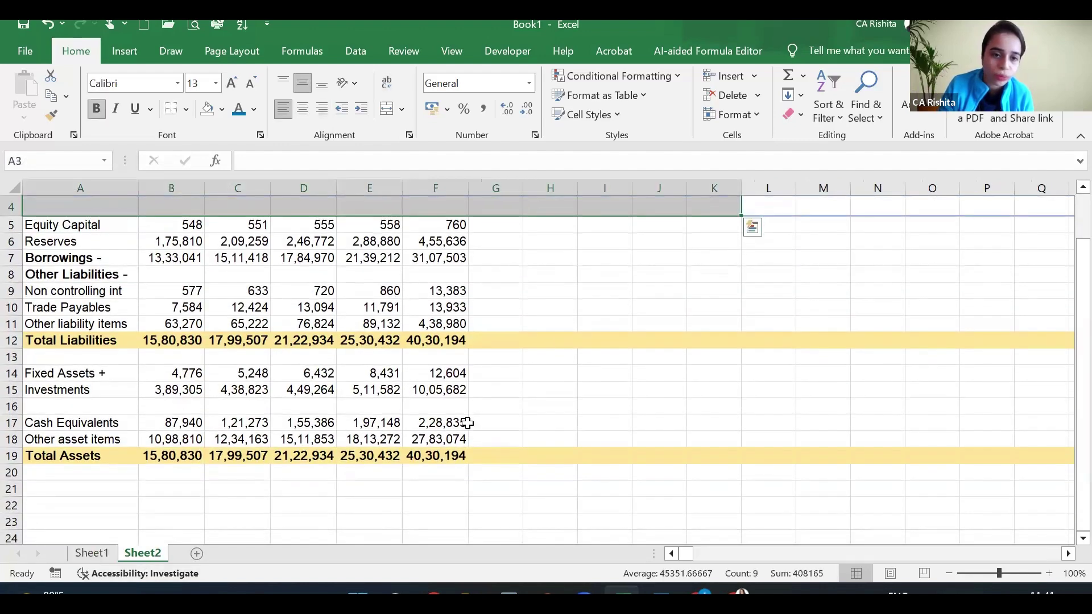
{"action": "left_click", "coordinate": [103, 556]}
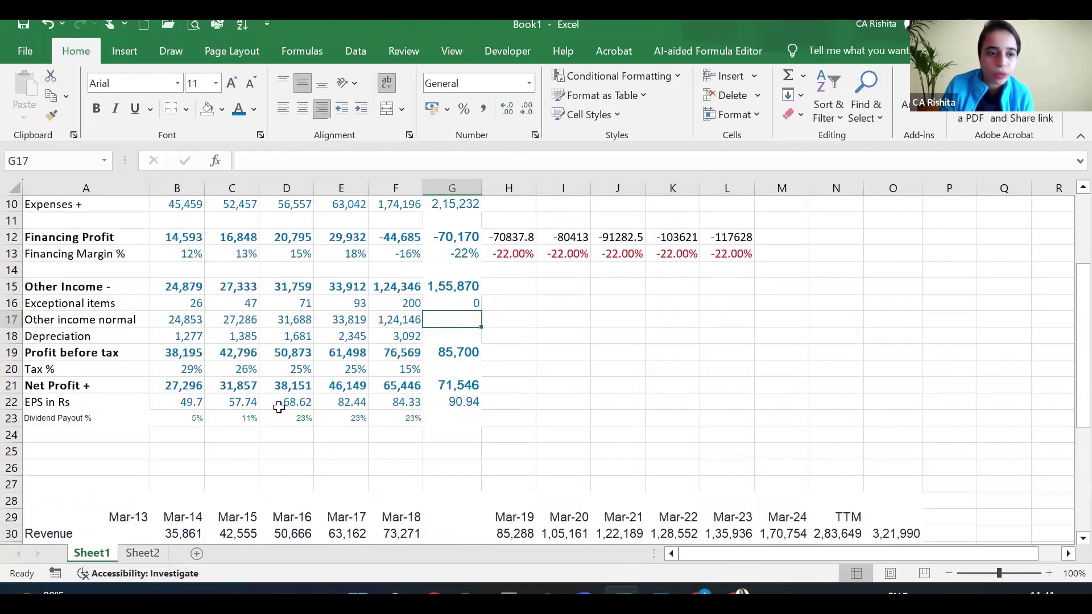
{"action": "scroll", "coordinate": [279, 407], "scroll_direction": "down", "scroll_amount": 3}
{"action": "scroll", "coordinate": [11, 422], "scroll_direction": "up", "scroll_amount": 2}
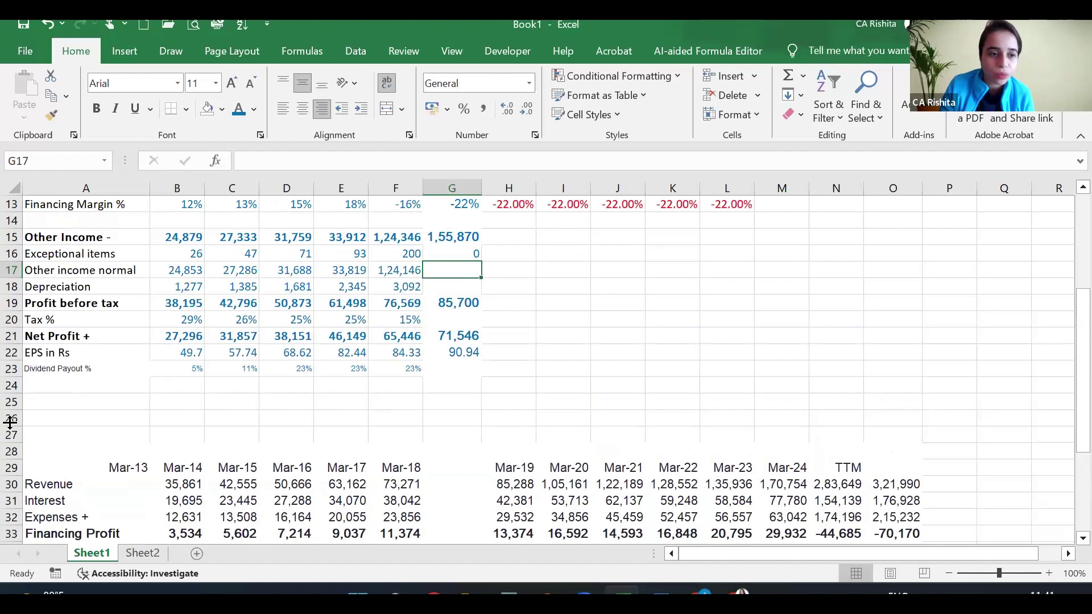
{"action": "mouse_move", "coordinate": [10, 421]}
{"action": "left_mouse_down"}
{"action": "mouse_move", "coordinate": [11, 541]}
{"action": "mouse_move", "coordinate": [11, 518]}
{"action": "left_mouse_up"}
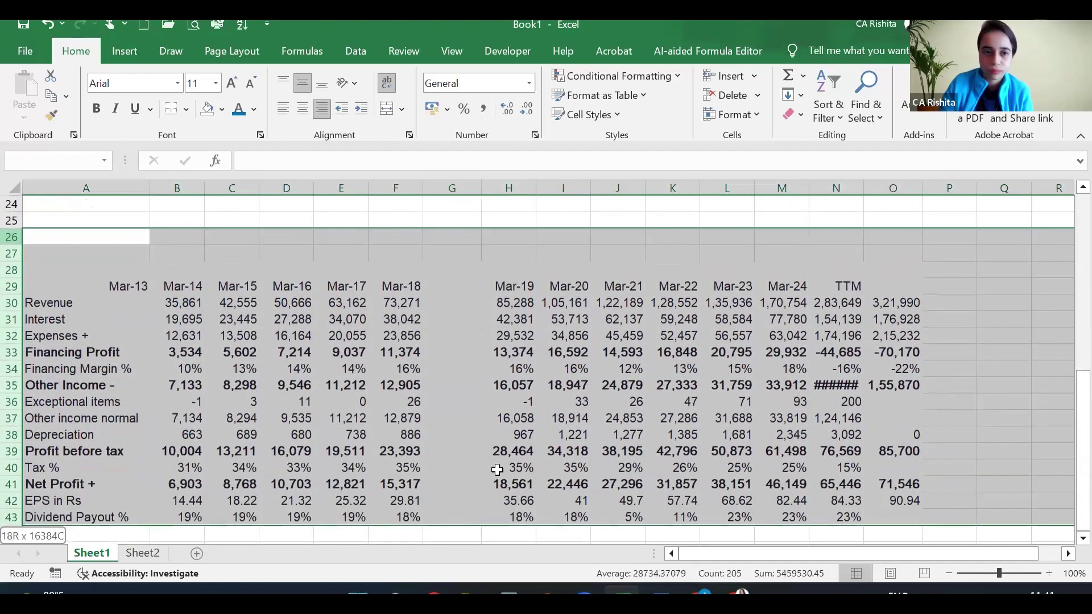
{"action": "left_click_drag", "start_coordinate": [497, 469], "coordinate": [498, 535]}
{"action": "key", "text": "Delete"}
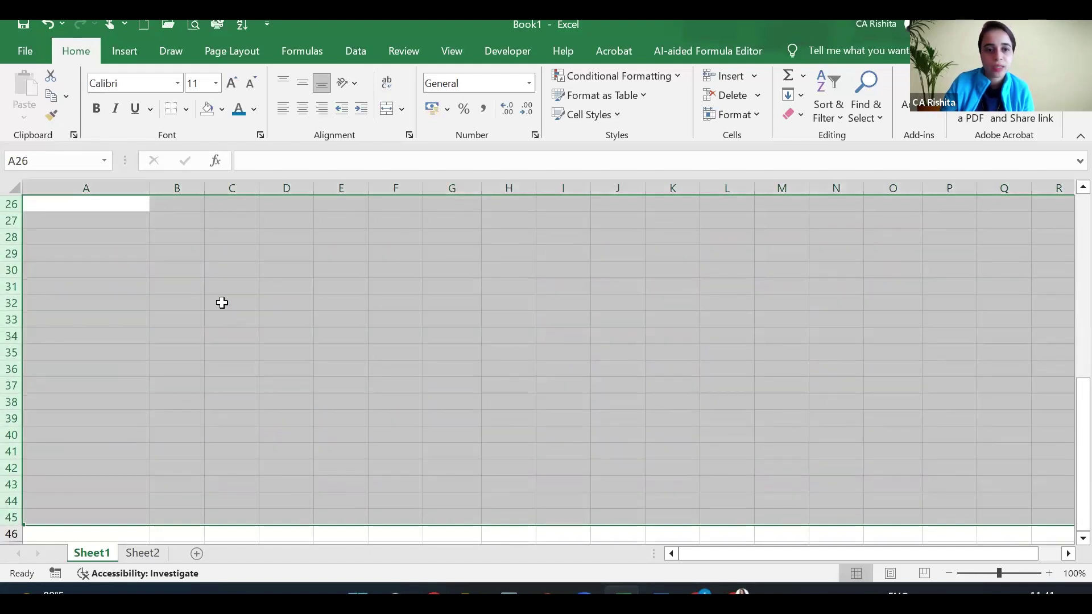
Link A28 to the Other income normal label with =A17, fill it across row 28, and clear the TTM cell G28
{"action": "scroll", "coordinate": [222, 303], "scroll_direction": "up", "scroll_amount": 5}
{"action": "left_click", "coordinate": [114, 303]}
{"action": "left_click", "coordinate": [125, 486]}
{"action": "type", "text": "="}
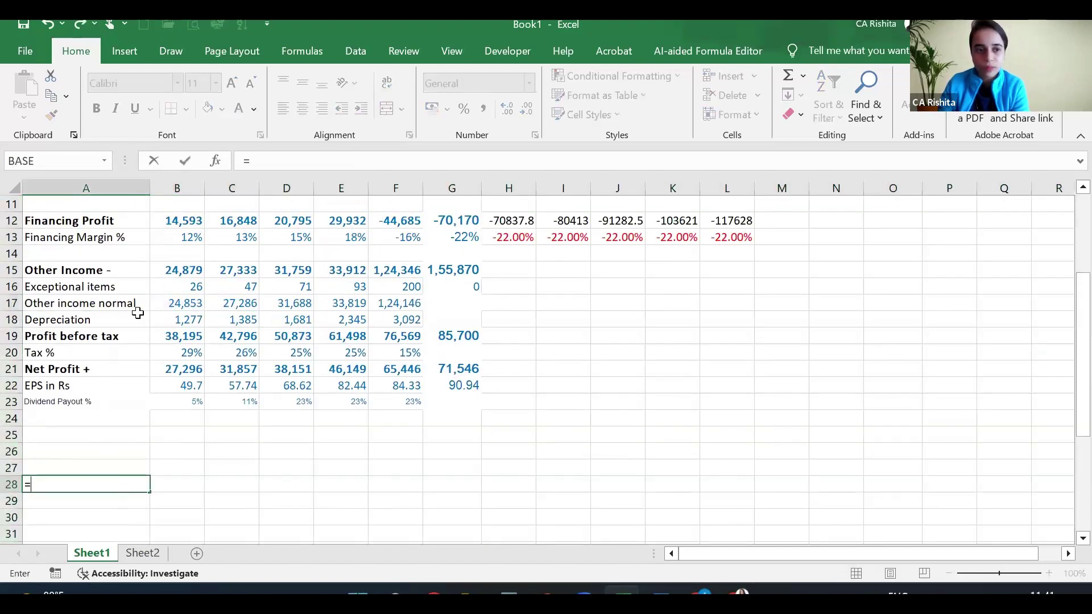
{"action": "left_click", "coordinate": [138, 307]}
{"action": "key", "text": "Return"}
{"action": "left_click", "coordinate": [148, 487]}
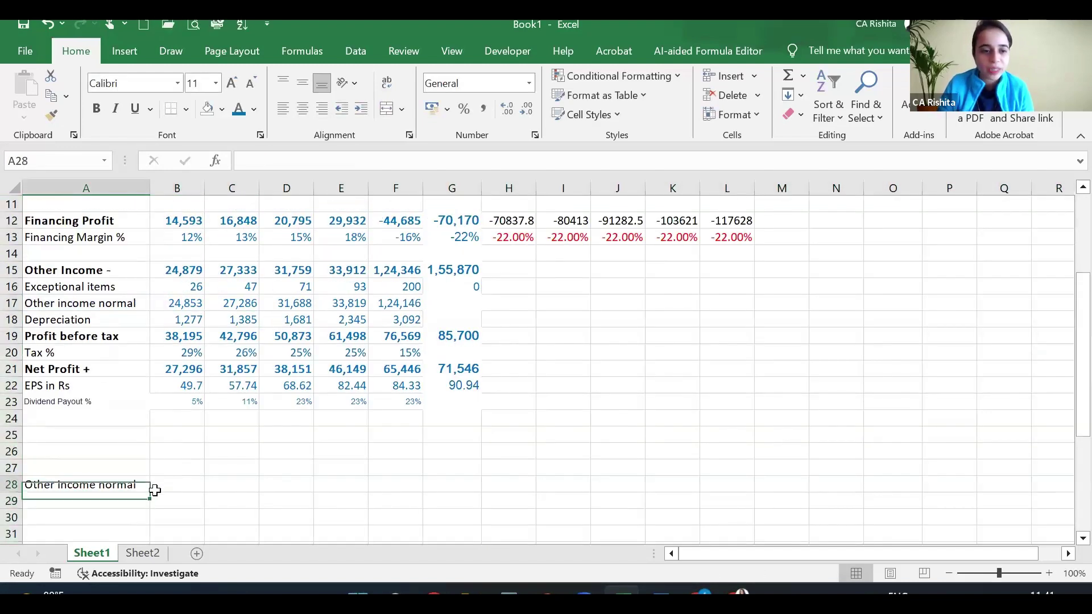
{"action": "left_click_drag", "start_coordinate": [150, 498], "coordinate": [496, 530]}
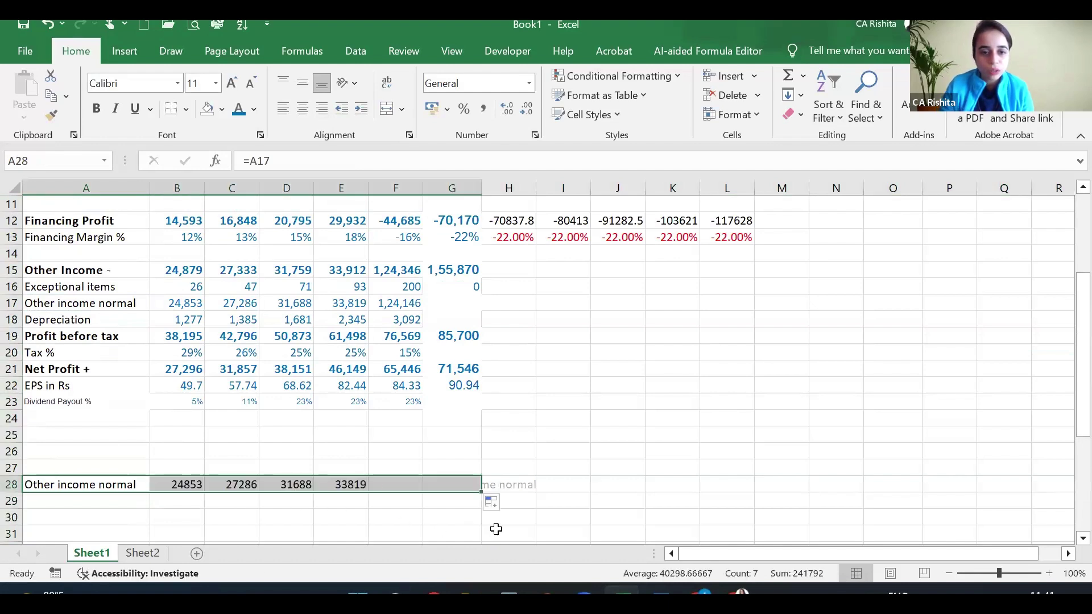
{"action": "left_click", "coordinate": [452, 488]}
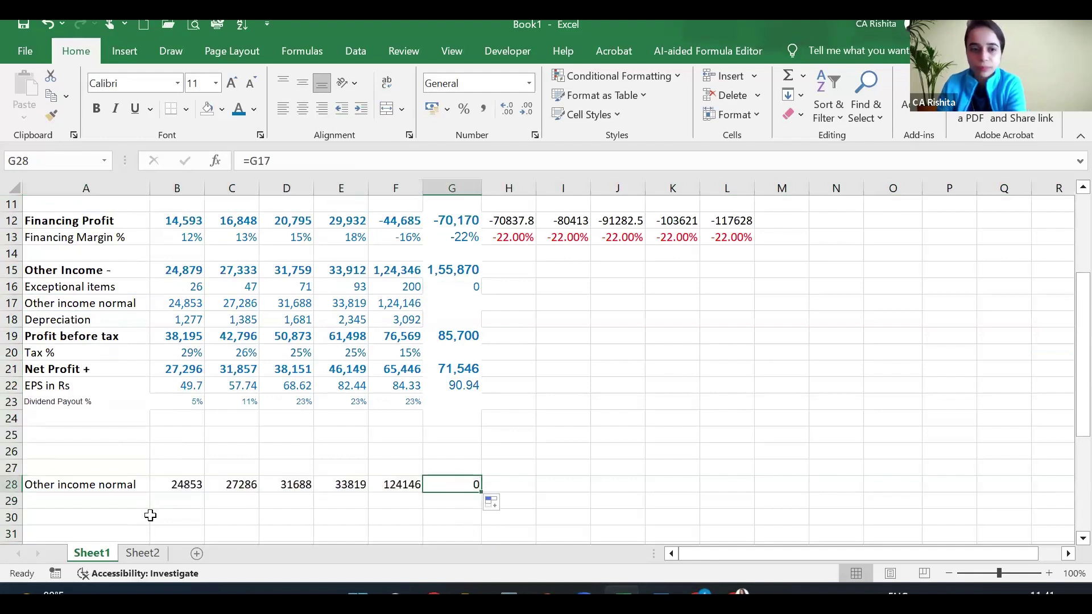
{"action": "key", "text": "Delete"}
Link A29 to the Investments label on Sheet2 with =Sheet2!A15 and fill it across to F29
{"action": "left_click", "coordinate": [111, 503]}
{"action": "type", "text": "="}
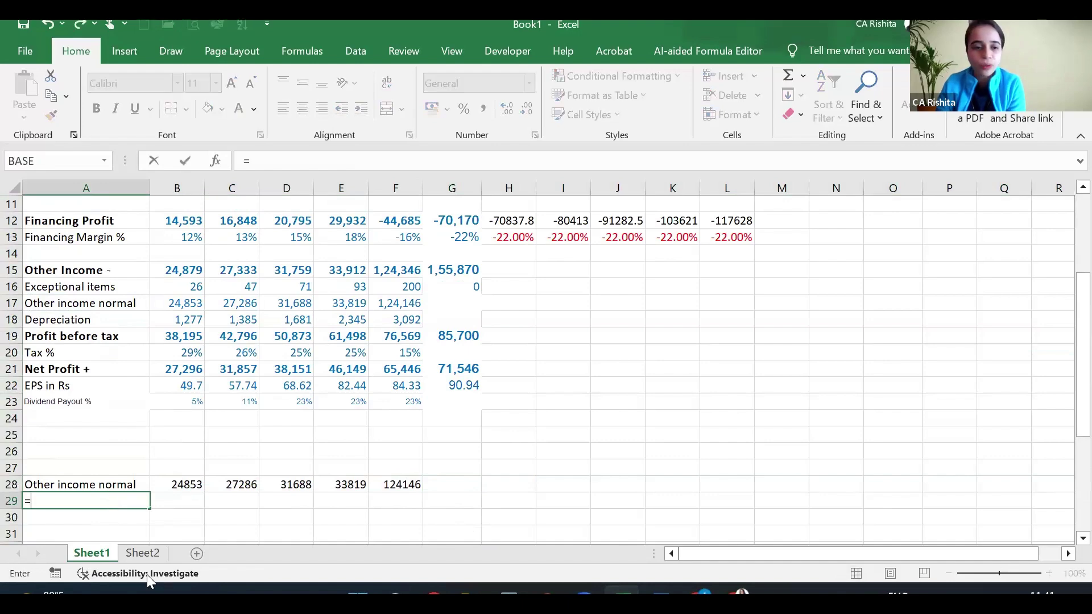
{"action": "left_click", "coordinate": [142, 553]}
{"action": "left_click", "coordinate": [121, 391]}
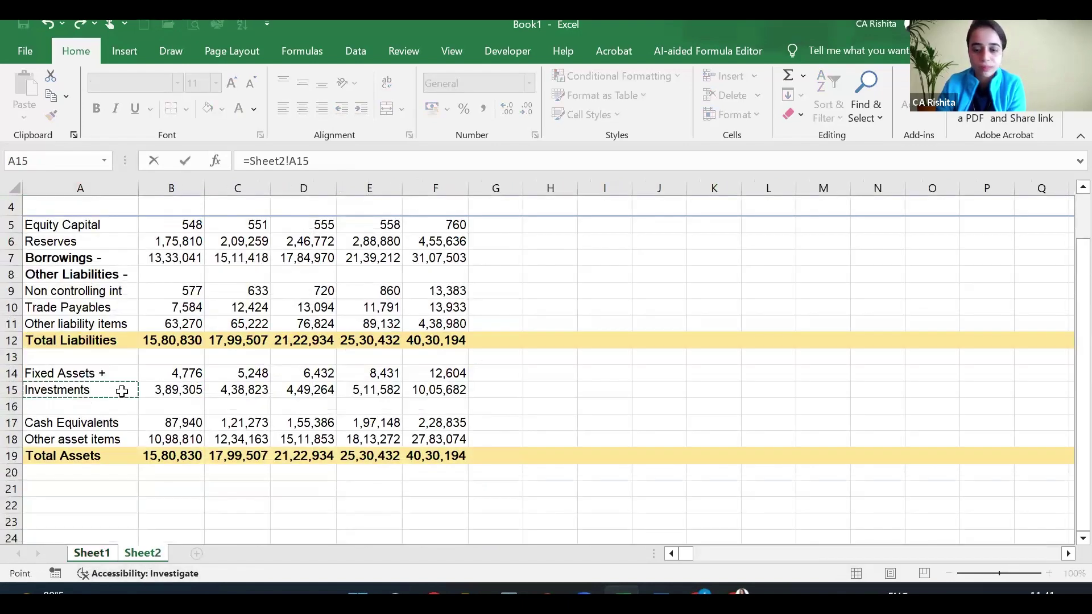
{"action": "key", "text": "Return"}
{"action": "left_click", "coordinate": [134, 500]}
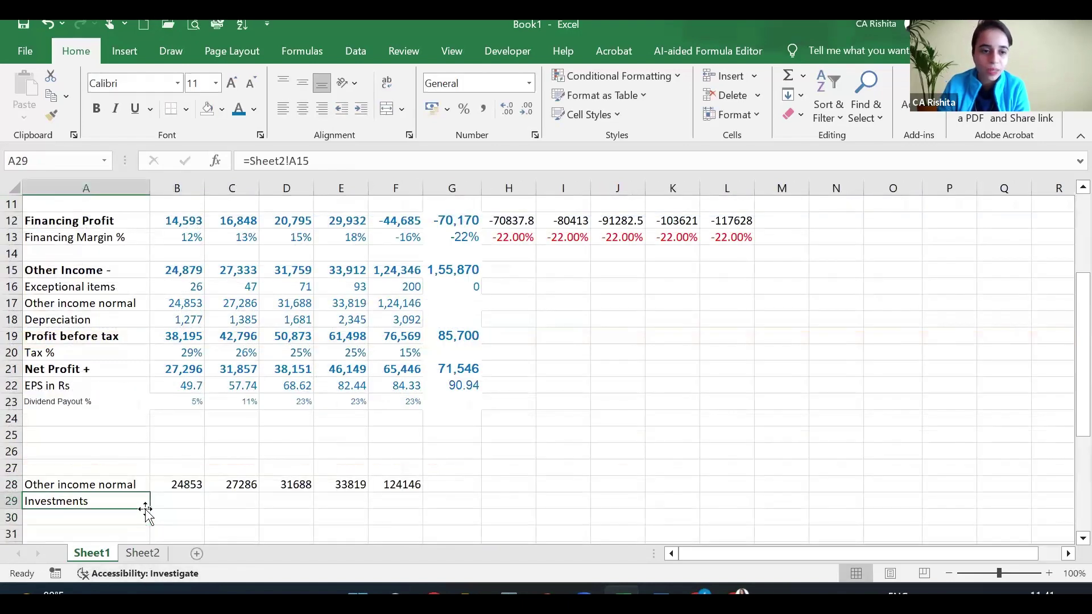
{"action": "left_click_drag", "start_coordinate": [150, 509], "coordinate": [401, 518]}
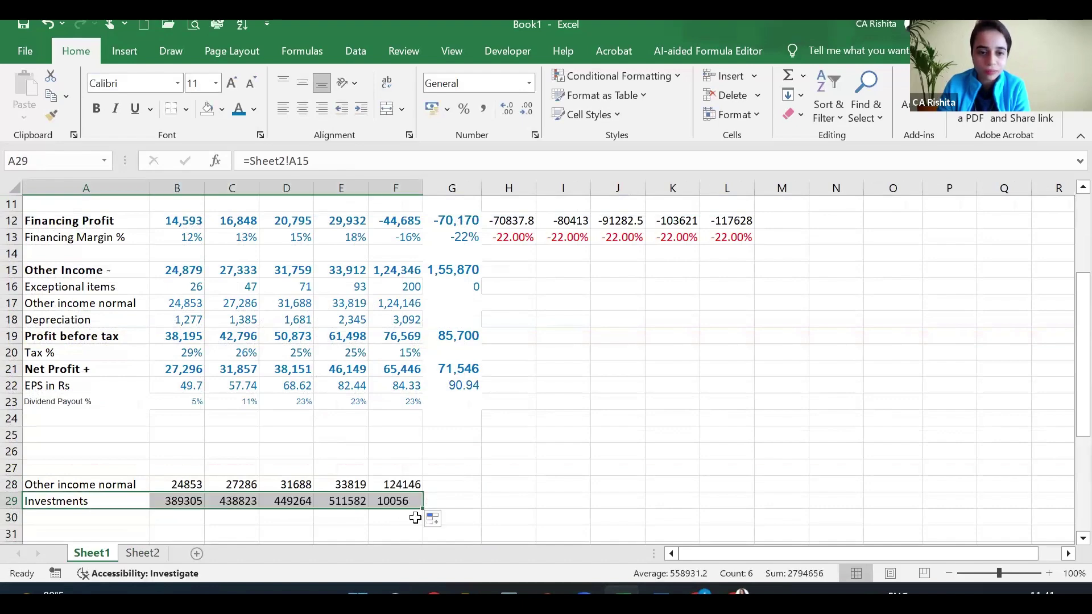
Calculate other income as a share of the prior year's investments in B32 with =C28/B29
{"action": "scroll", "coordinate": [188, 522], "scroll_direction": "down", "scroll_amount": 1}
{"action": "left_click", "coordinate": [180, 497]}
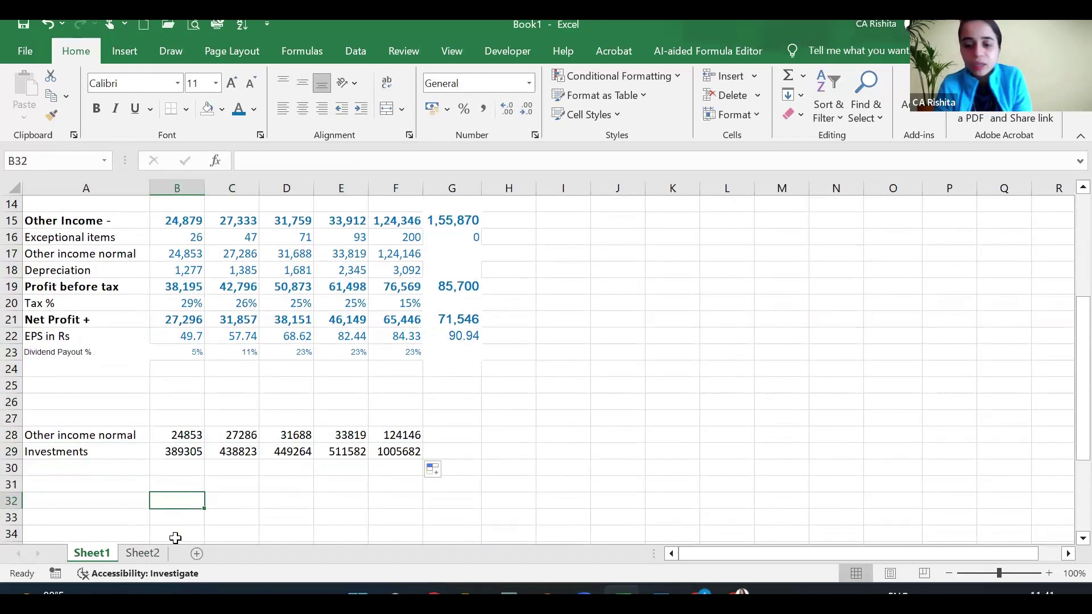
{"action": "type", "text": "="}
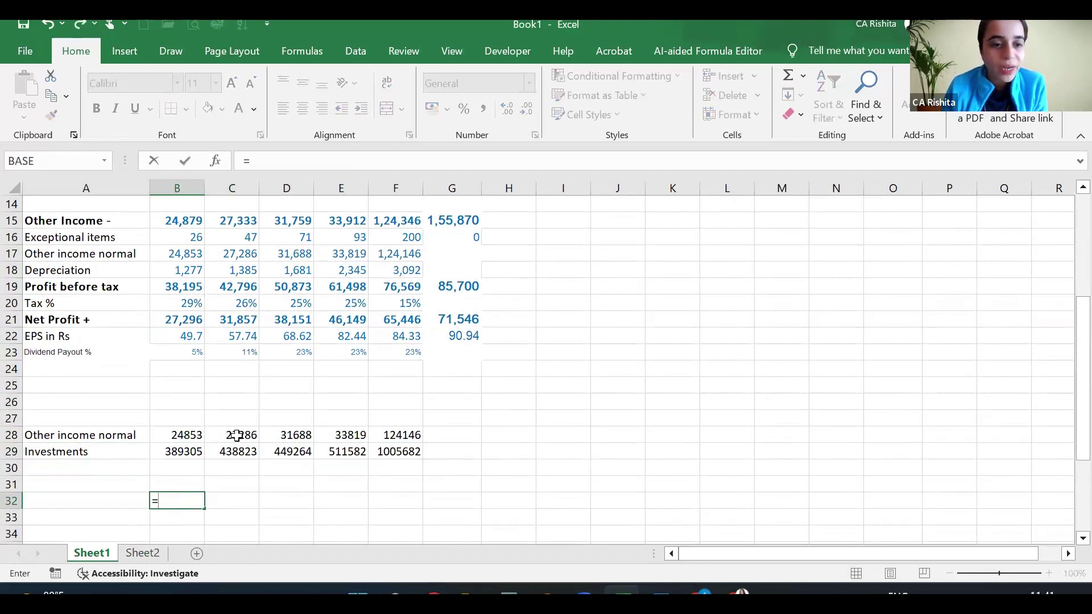
{"action": "left_click", "coordinate": [231, 432]}
{"action": "type", "text": "/"}
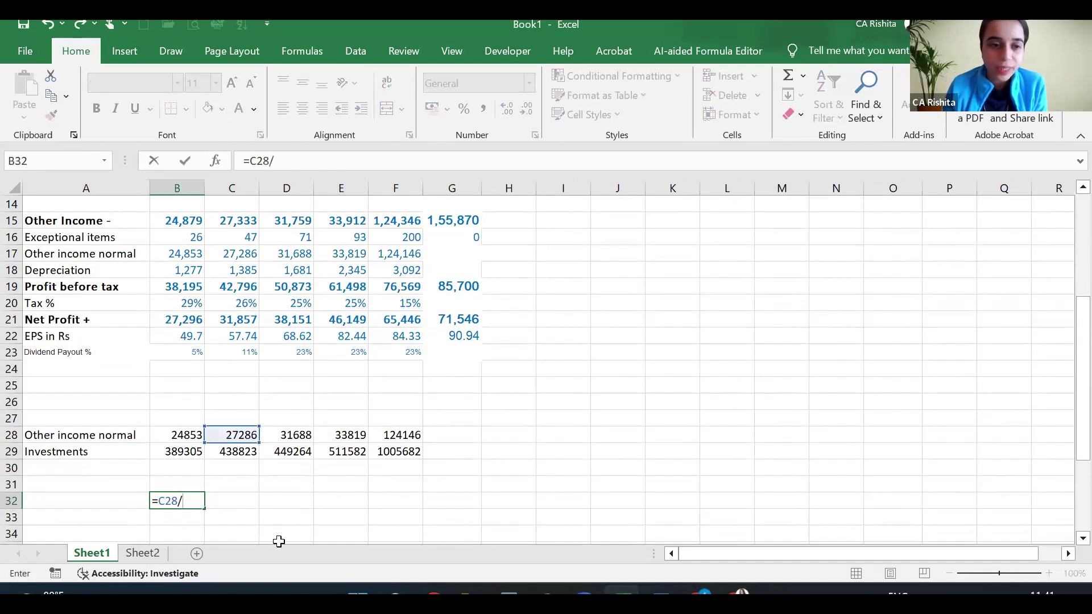
{"action": "left_click", "coordinate": [183, 453]}
{"action": "key", "text": "Return"}
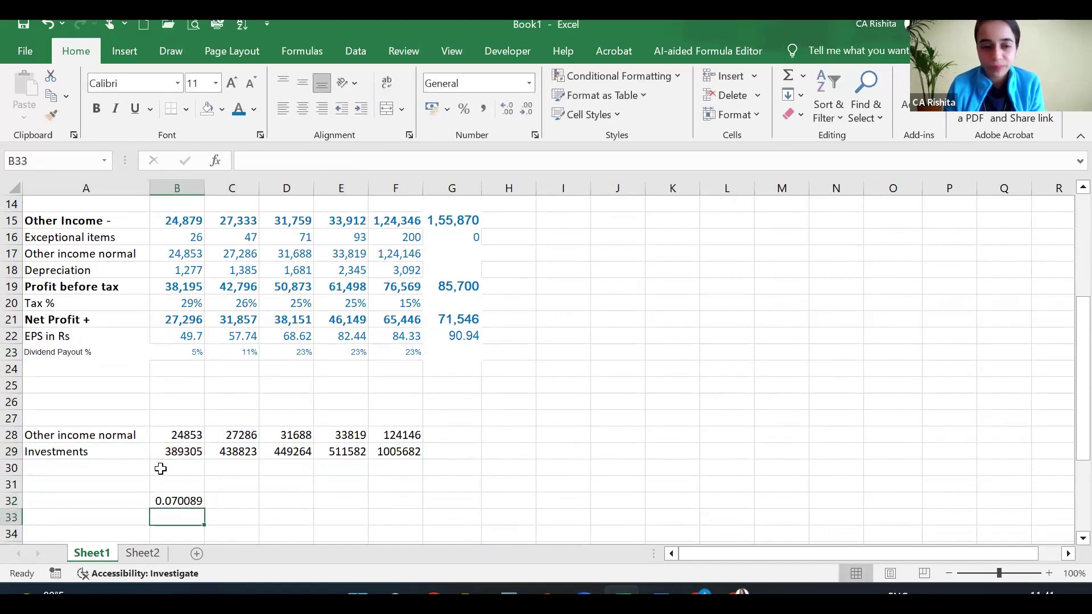
Format B32 as a percentage with two decimals and fill its formula across to F32
{"action": "key", "text": "Up"}
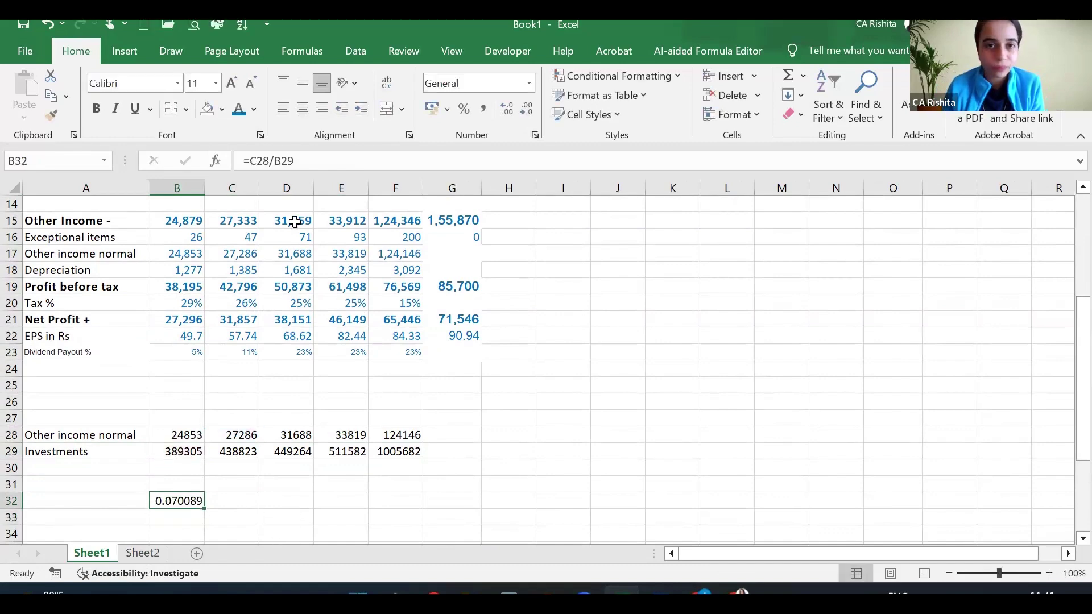
{"action": "left_click", "coordinate": [462, 110]}
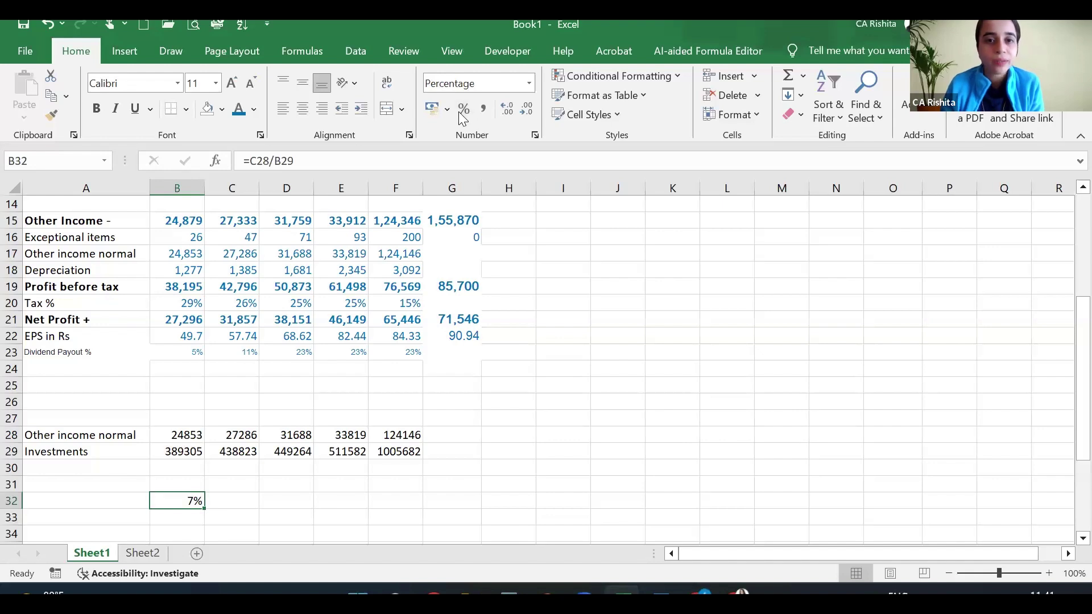
{"action": "left_click", "coordinate": [512, 109]}
{"action": "left_click_drag", "start_coordinate": [204, 508], "coordinate": [424, 508]}
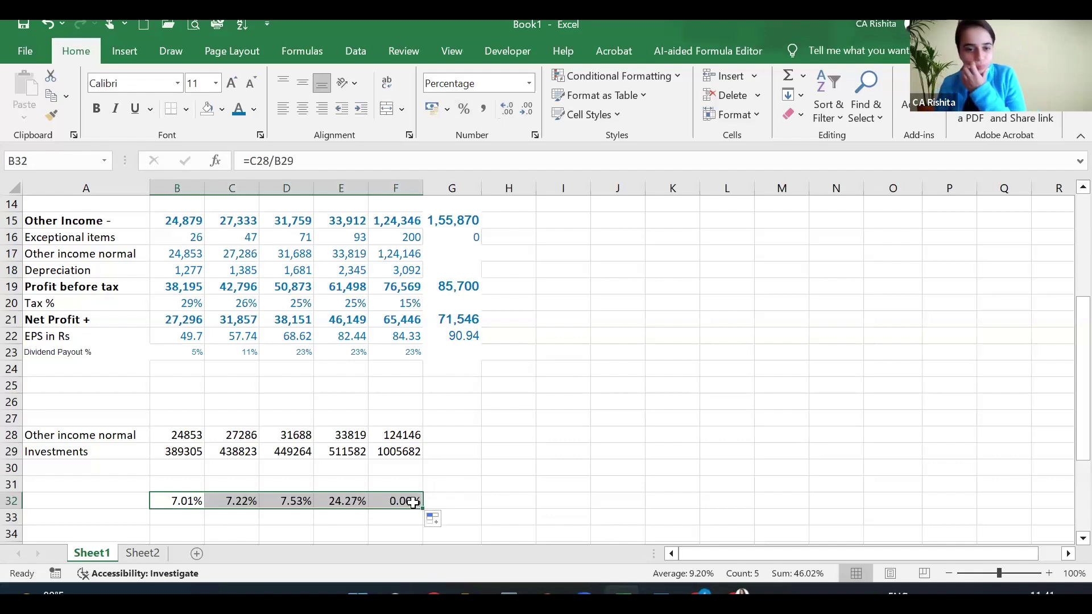
Inspect the F32 formula, try extending F28:F29 into column G, check the TTM figures on Screener, and clear G28:G29
{"action": "double_click", "coordinate": [414, 503]}
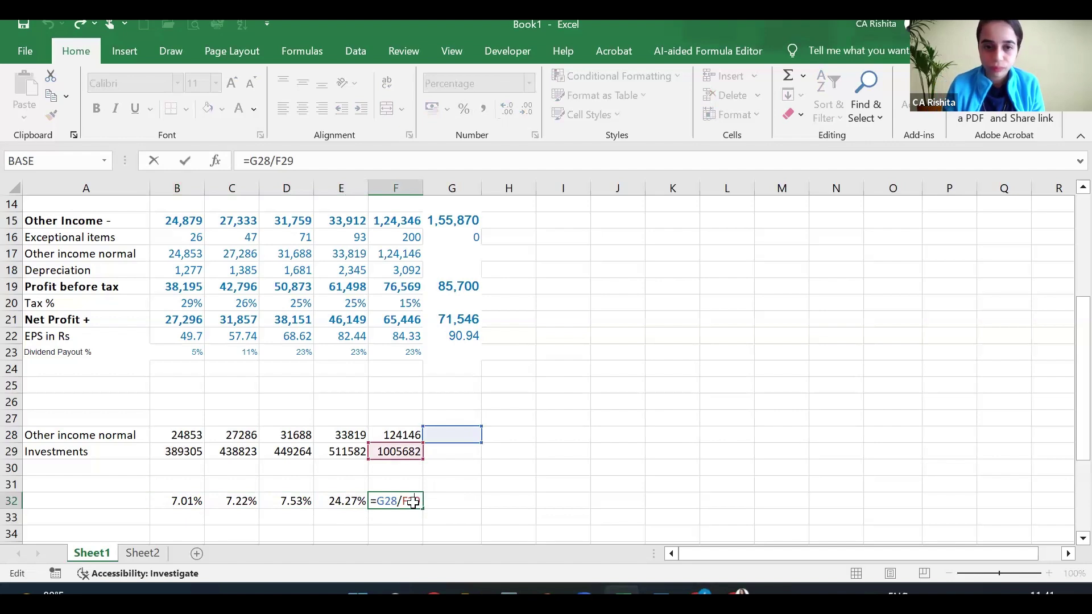
{"action": "key", "text": "Return"}
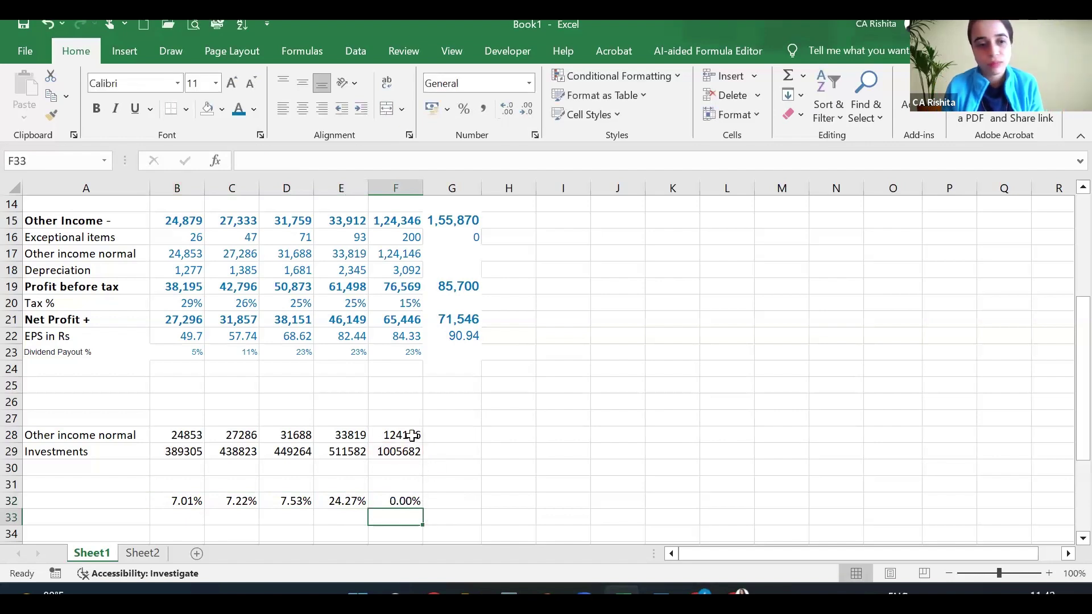
{"action": "left_click_drag", "start_coordinate": [412, 436], "coordinate": [471, 456]}
{"action": "scroll", "coordinate": [471, 451], "scroll_direction": "up", "scroll_amount": 1}
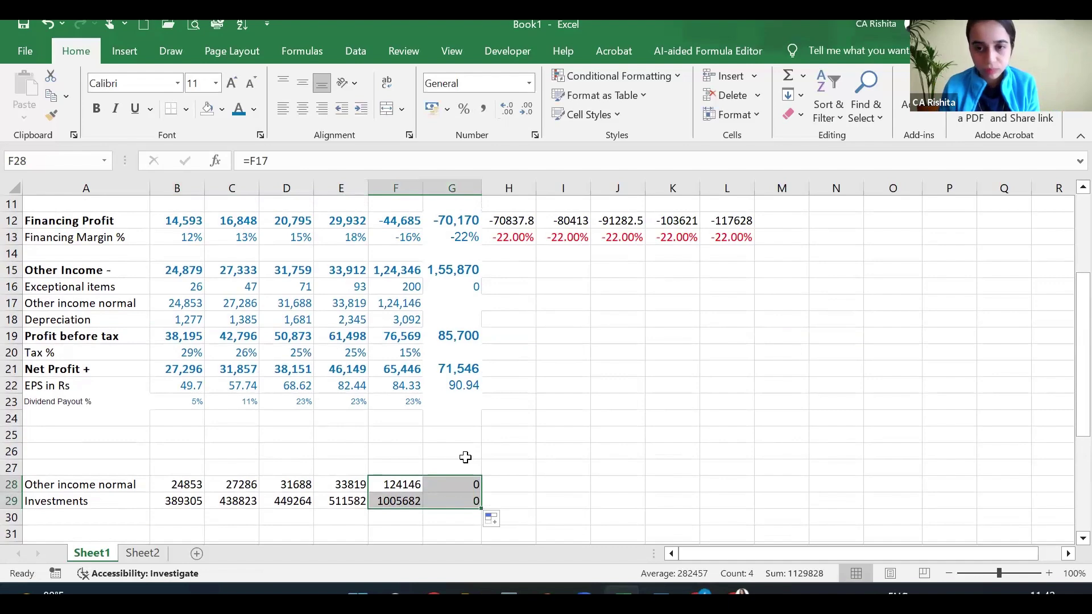
{"action": "key", "text": "alt+Tab"}
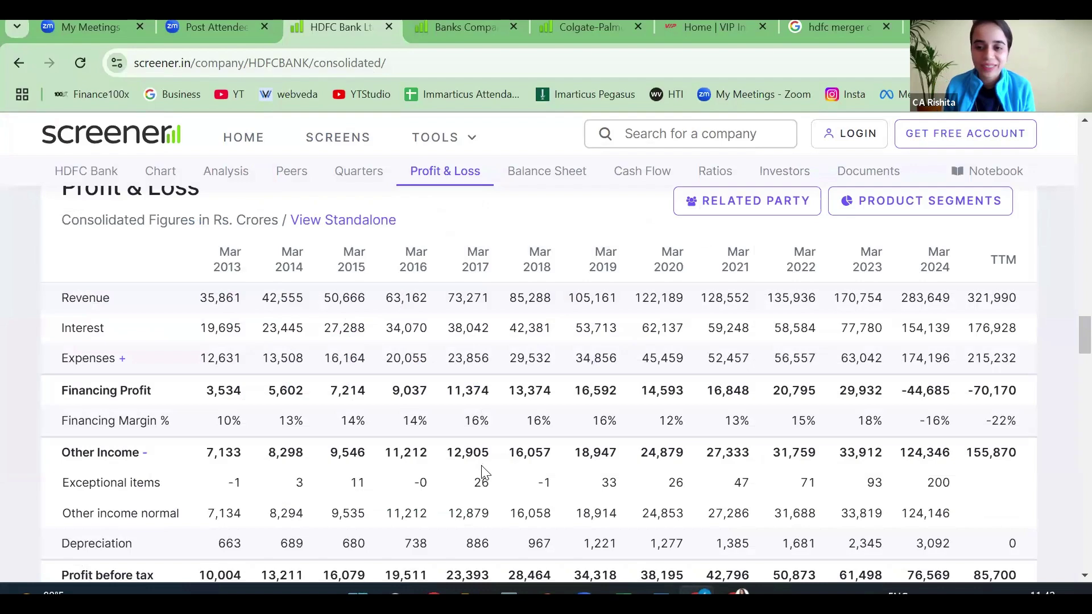
{"action": "key", "text": "alt+Tab"}
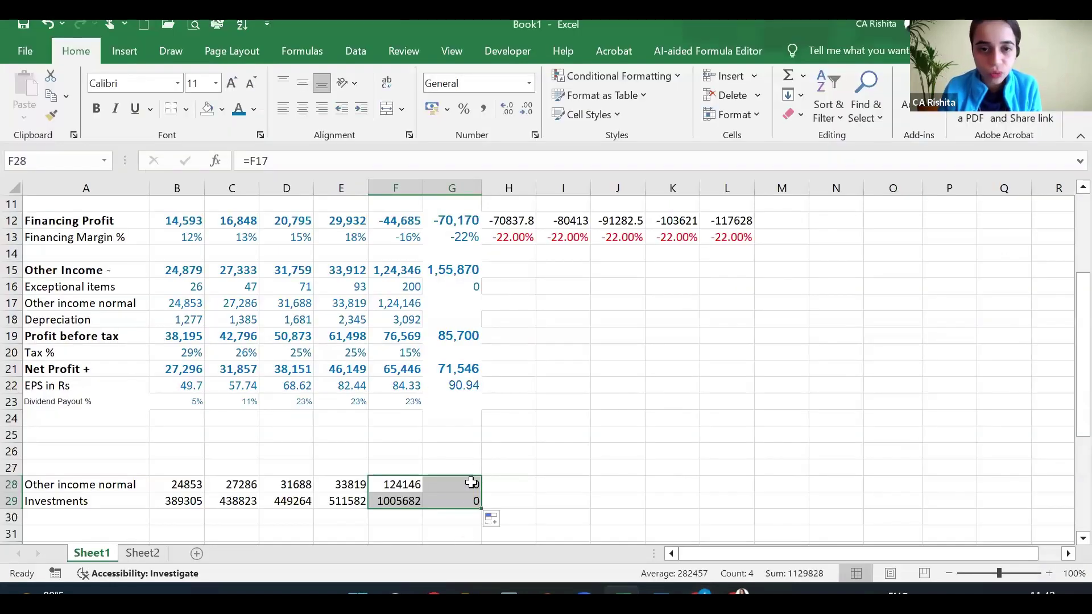
{"action": "left_click_drag", "start_coordinate": [472, 483], "coordinate": [476, 498]}
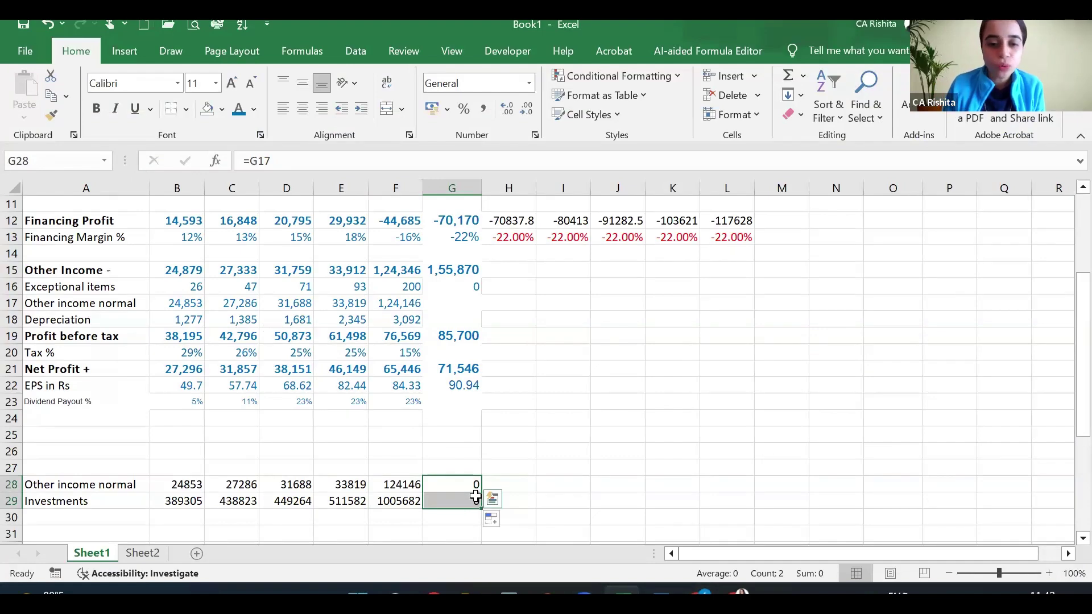
{"action": "scroll", "coordinate": [475, 495], "scroll_direction": "down", "scroll_amount": 3}
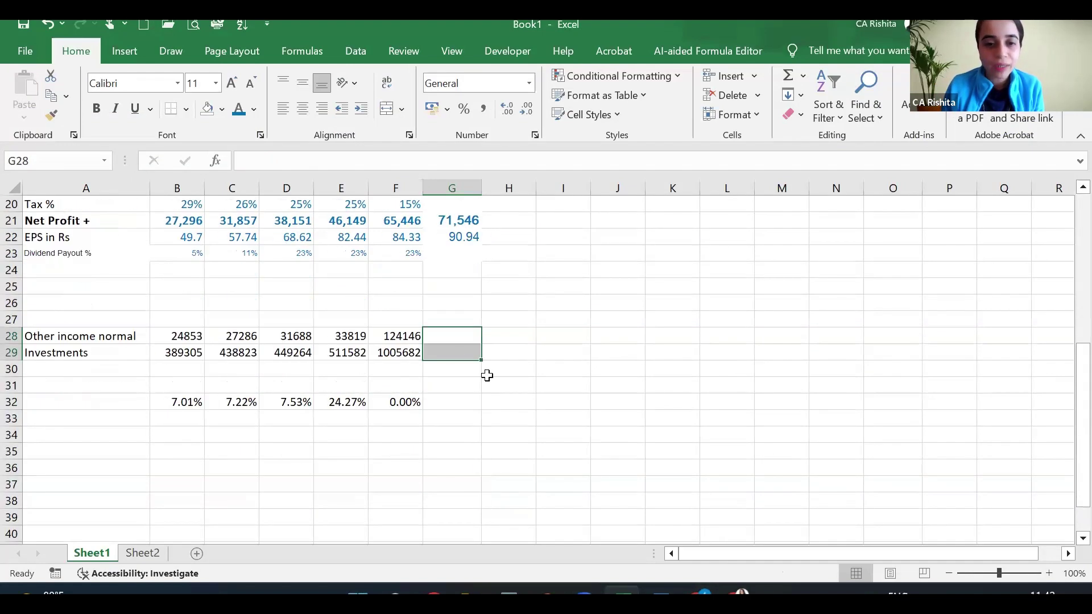
{"action": "left_click", "coordinate": [408, 402]}
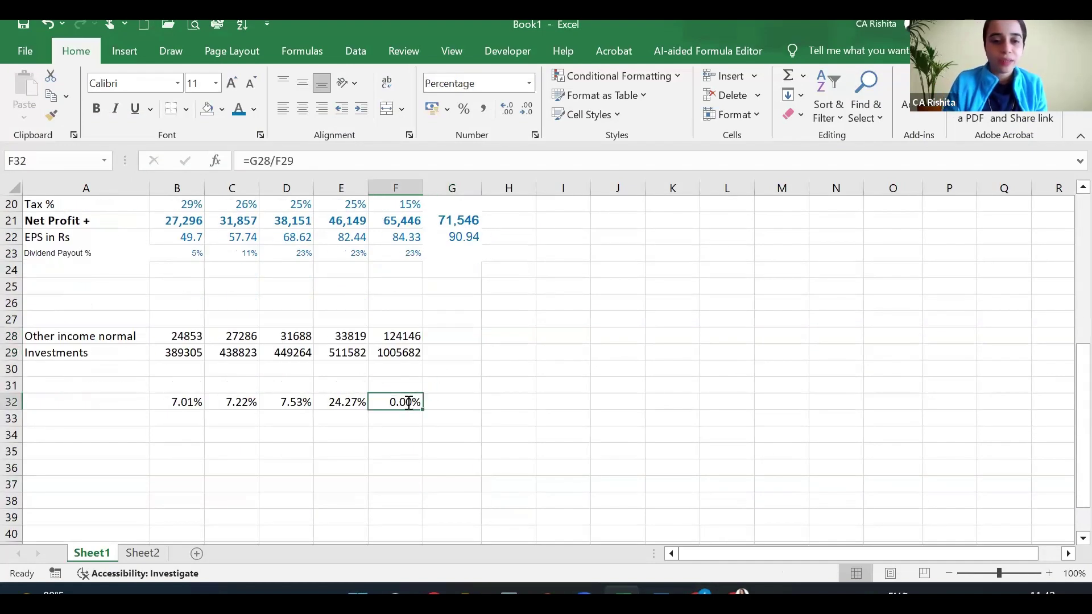
{"action": "type", "text": "=AVERAGE("}
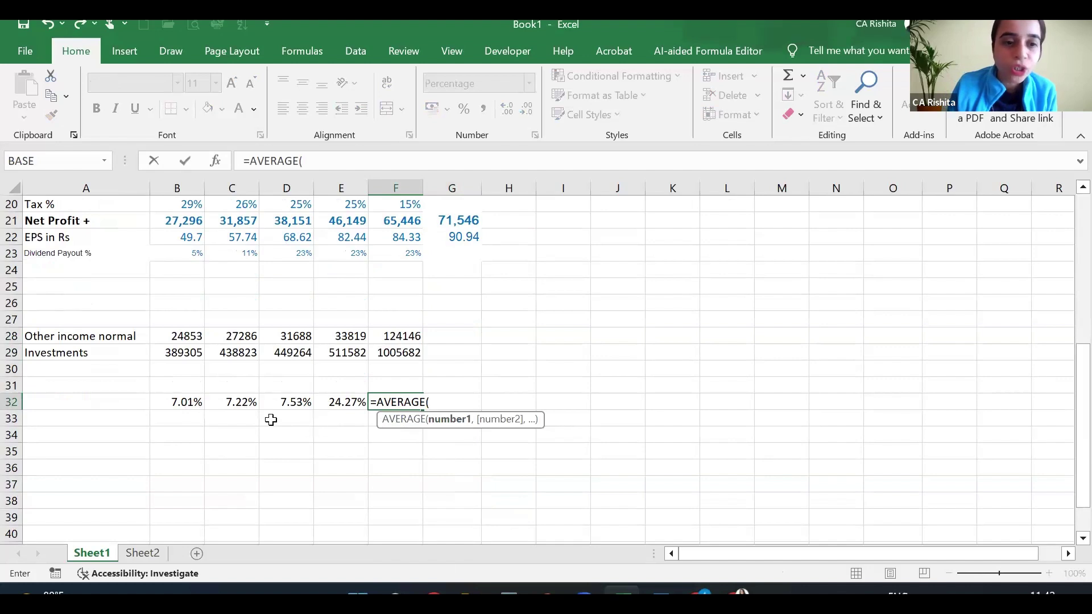
{"action": "key", "text": "BackSpace"}
{"action": "key", "text": "BackSpace"}
{"action": "key", "text": "BackSpace"}
{"action": "key", "text": "BackSpace"}
{"action": "key", "text": "BackSpace"}
{"action": "key", "text": "BackSpace"}
{"action": "key", "text": "BackSpace"}
{"action": "key", "text": "BackSpace"}
{"action": "key", "text": "BackSpace"}
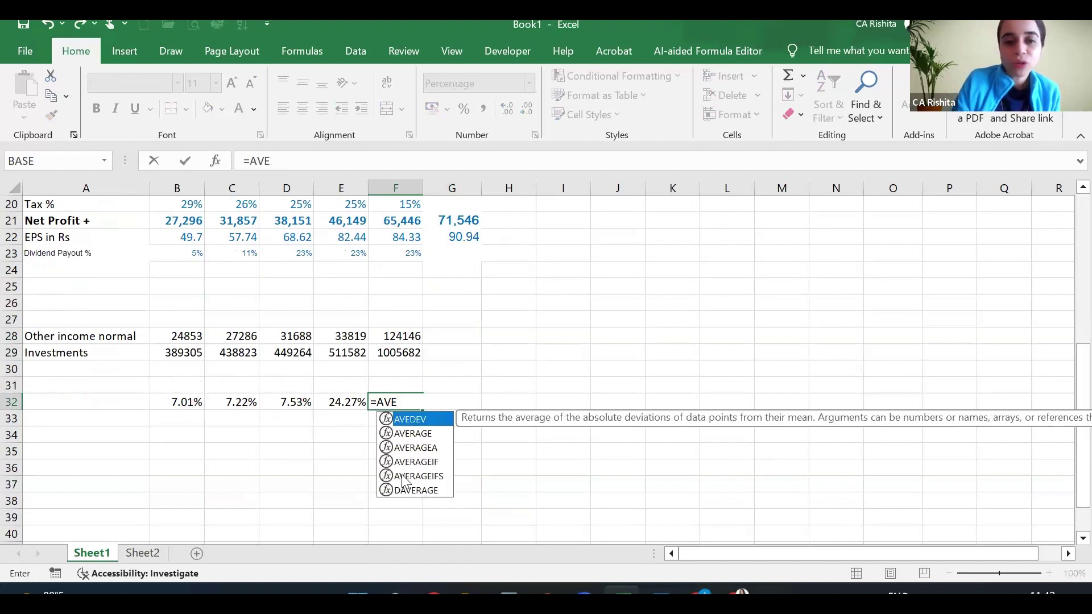
{"action": "key", "text": "Return"}
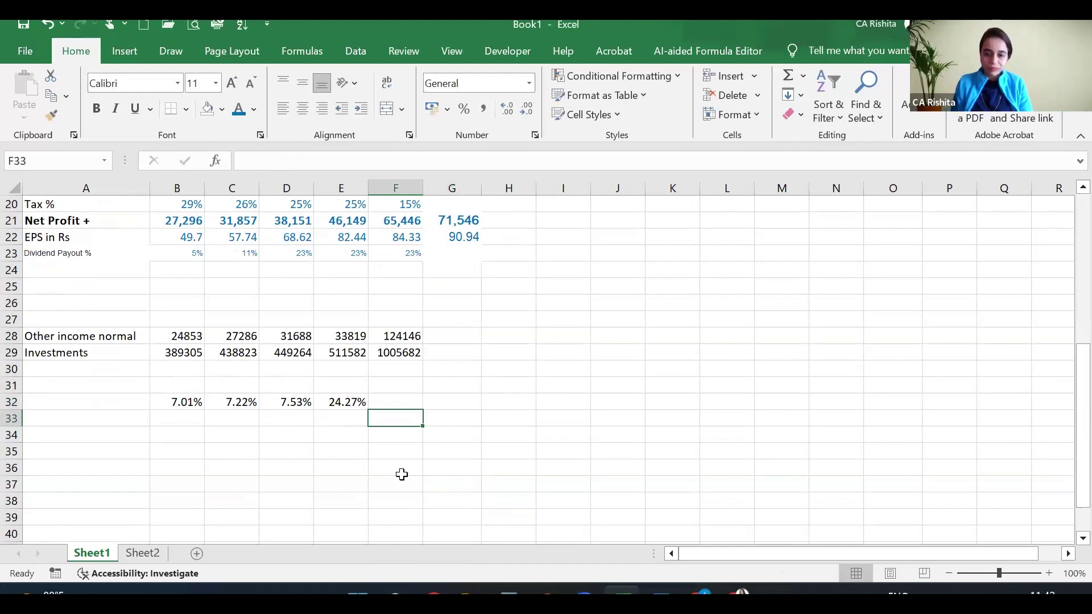
Set F32 equal to the previous year's ratio with =E32 and colour its font red
{"action": "key", "text": "Up"}
{"action": "type", "text": "="}
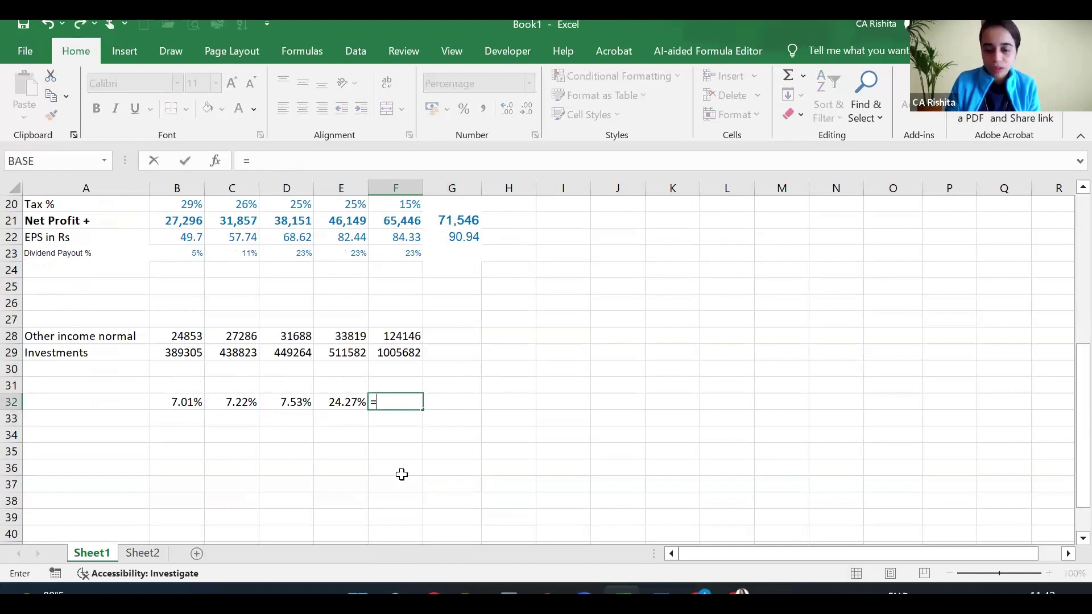
{"action": "key", "text": "Left"}
{"action": "key", "text": "Return"}
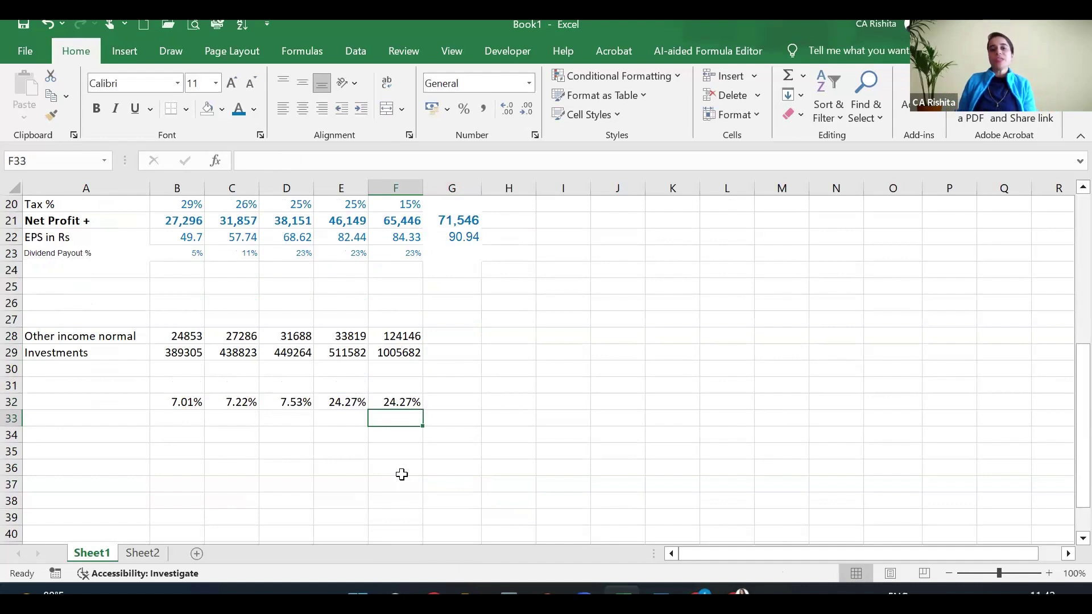
{"action": "key", "text": "Up"}
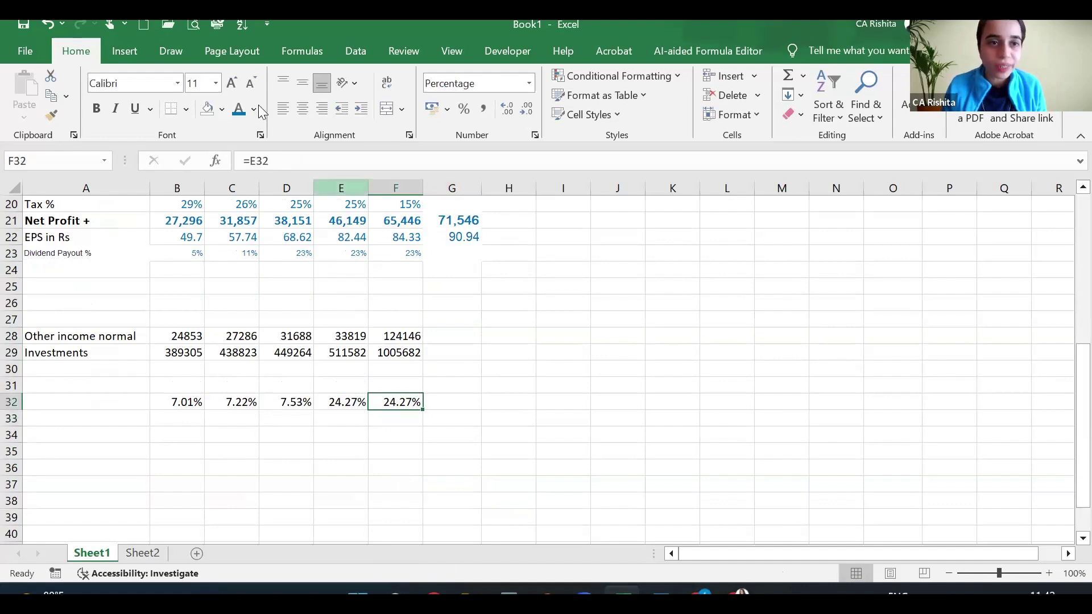
{"action": "left_click", "coordinate": [256, 106]}
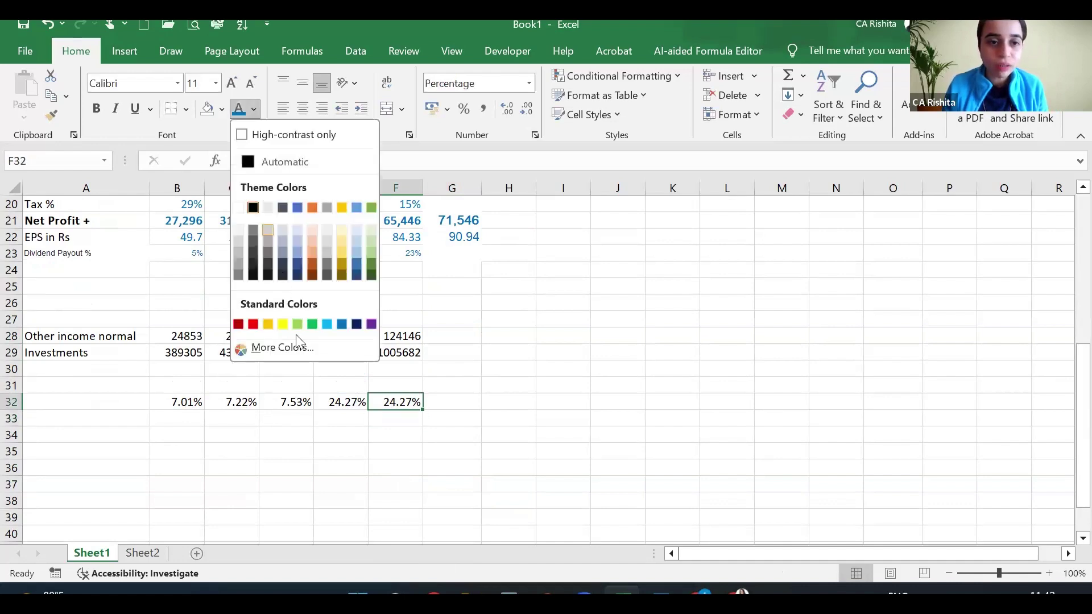
{"action": "left_click", "coordinate": [251, 324]}
Check the Mar 2024 other income normal figure on Screener, and in Excel fill the F32 ratio across to K32
{"action": "scroll", "coordinate": [497, 386], "scroll_direction": "up", "scroll_amount": 2}
{"action": "scroll", "coordinate": [497, 387], "scroll_direction": "up", "scroll_amount": 4}
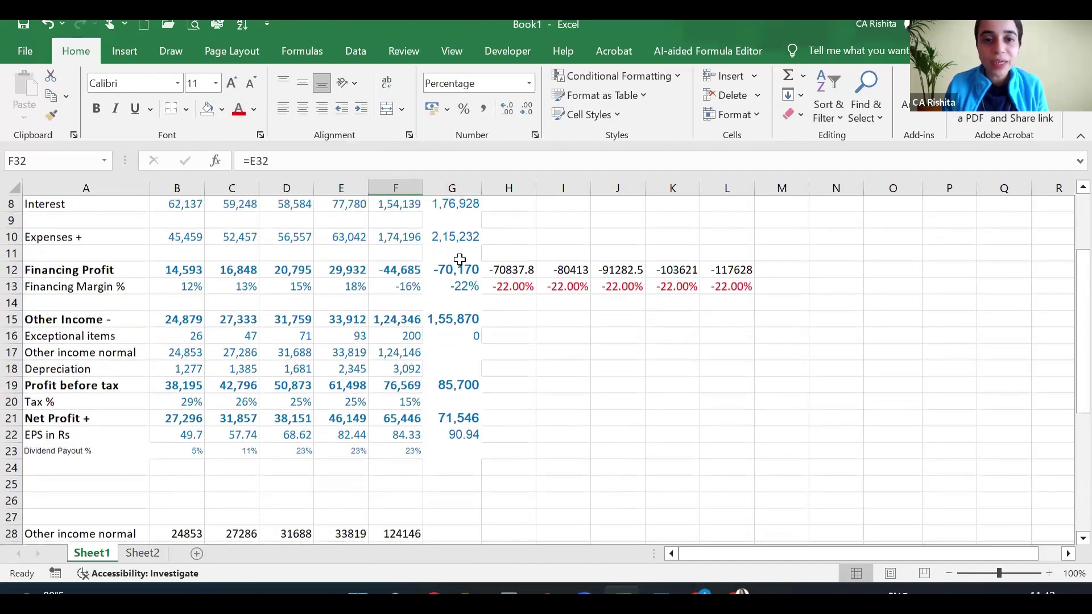
{"action": "scroll", "coordinate": [446, 365], "scroll_direction": "down", "scroll_amount": 5}
{"action": "key", "text": "alt+Tab"}
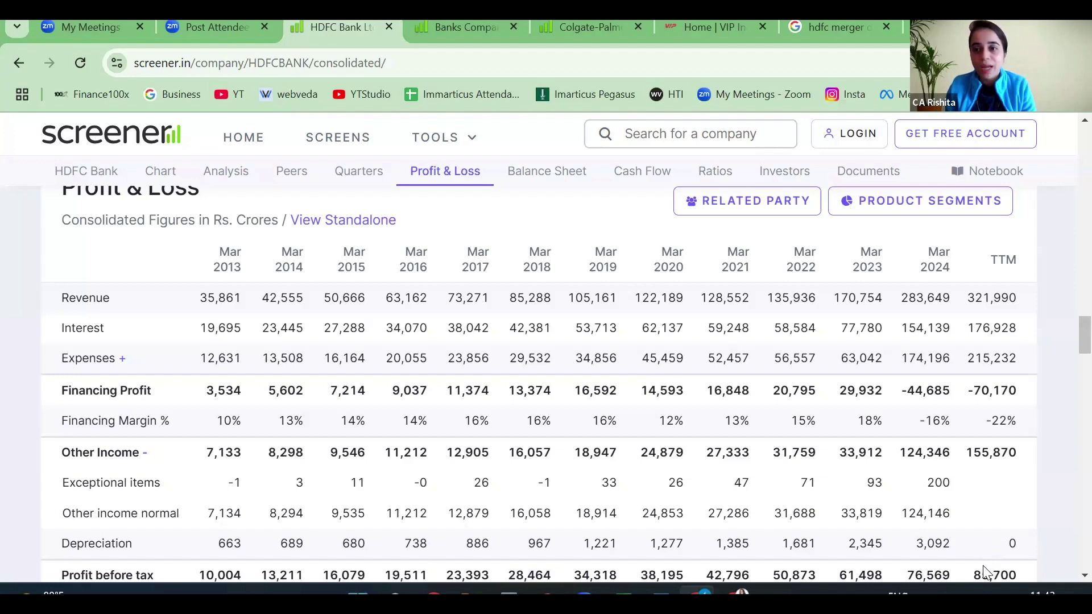
{"action": "double_click", "coordinate": [937, 513]}
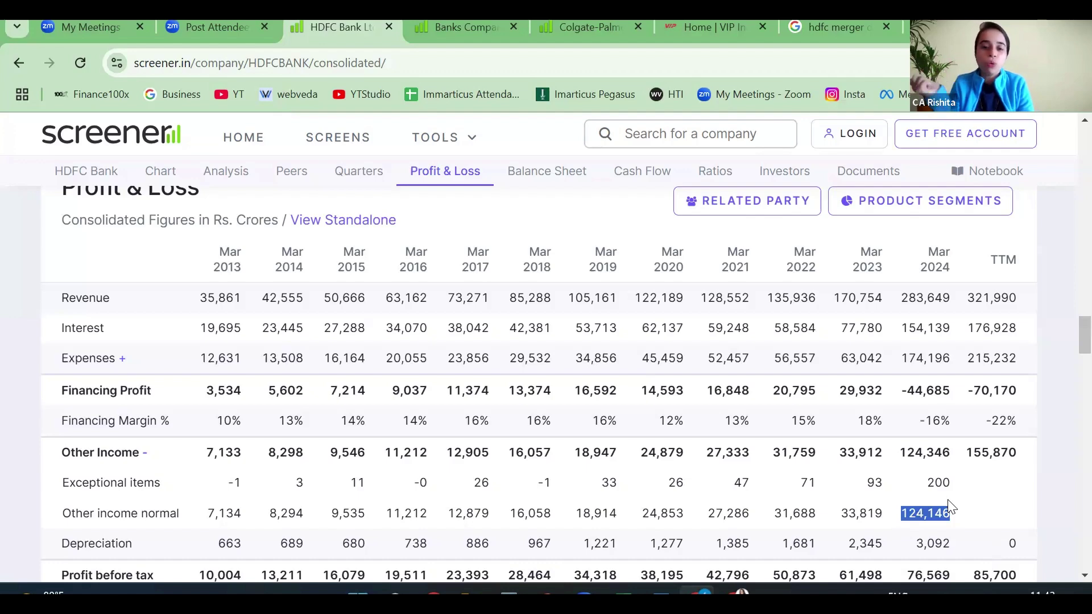
{"action": "key", "text": "alt+Tab"}
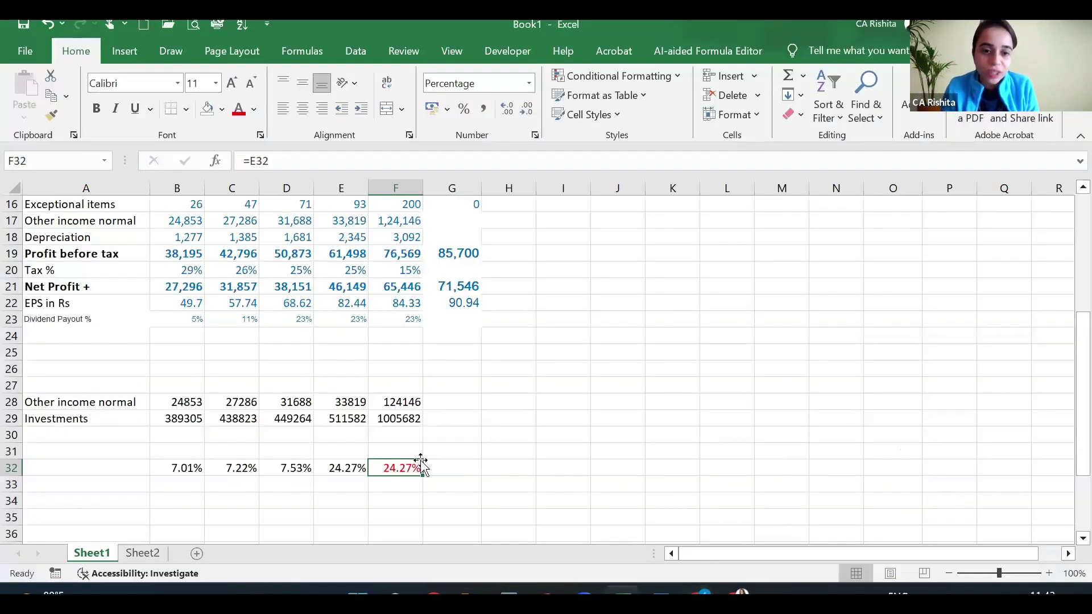
{"action": "left_click_drag", "start_coordinate": [426, 480], "coordinate": [668, 476]}
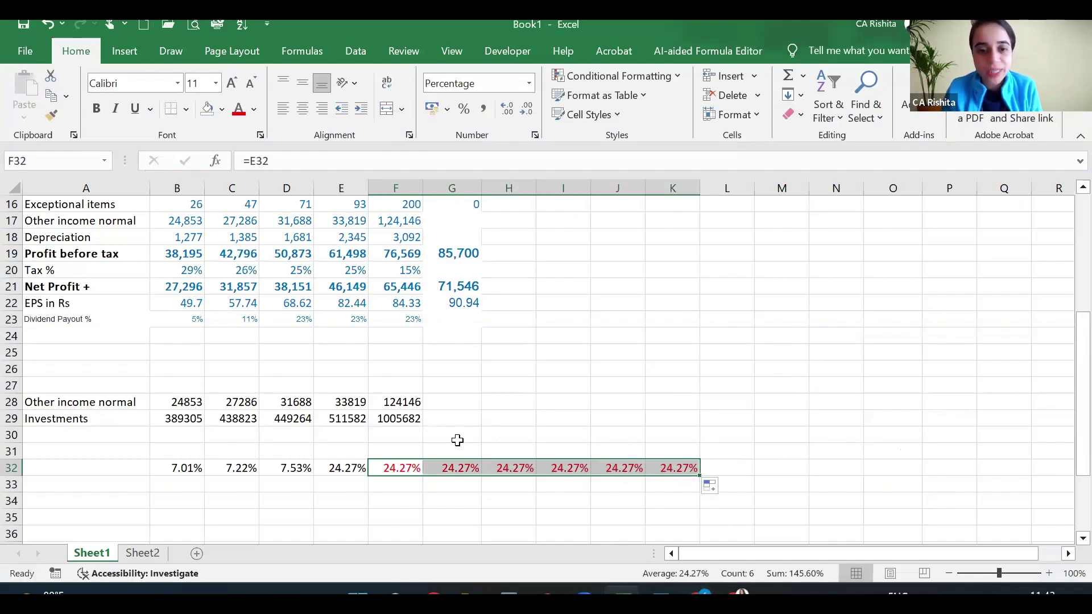
{"action": "scroll", "coordinate": [460, 422], "scroll_direction": "up", "scroll_amount": 3}
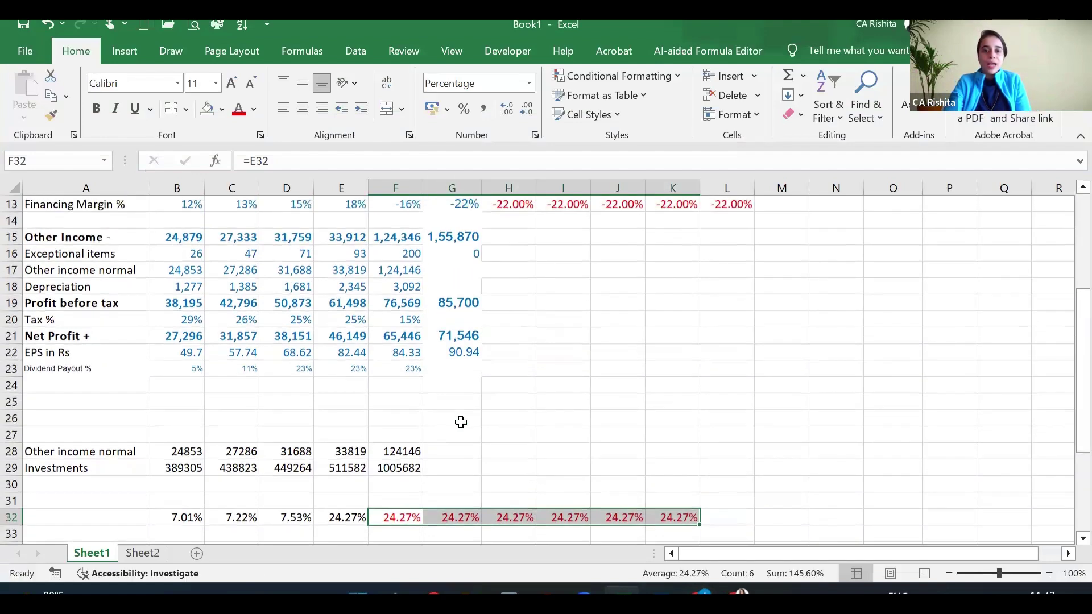
{"action": "scroll", "coordinate": [461, 422], "scroll_direction": "down", "scroll_amount": 3}
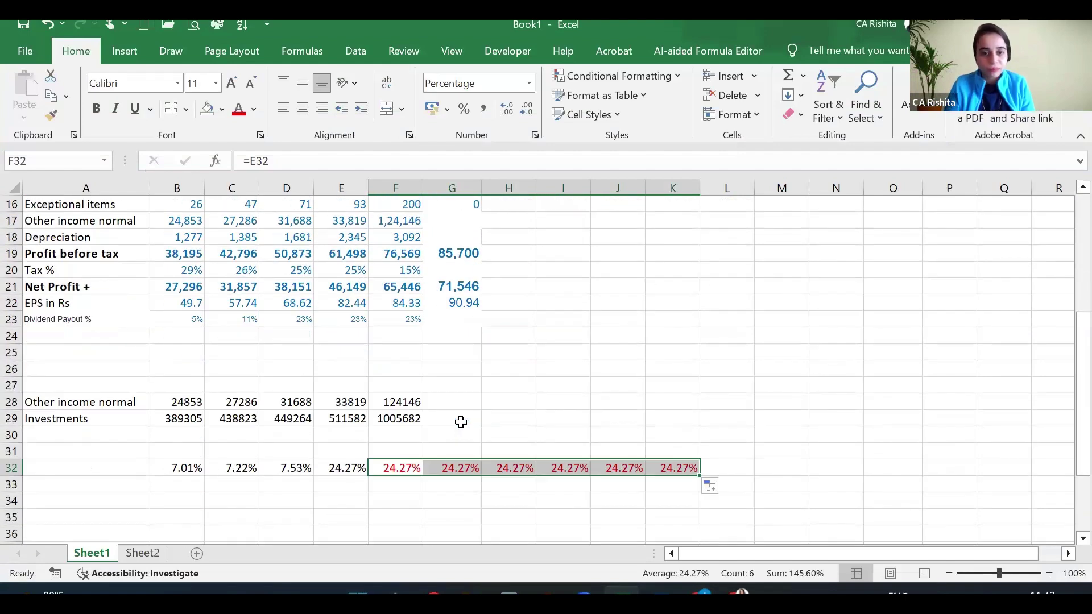
On Sheet2, set Equity Capital in G5 equal to the prior year with =F5, fill it across to J5 and colour it red
{"action": "left_click", "coordinate": [461, 422]}
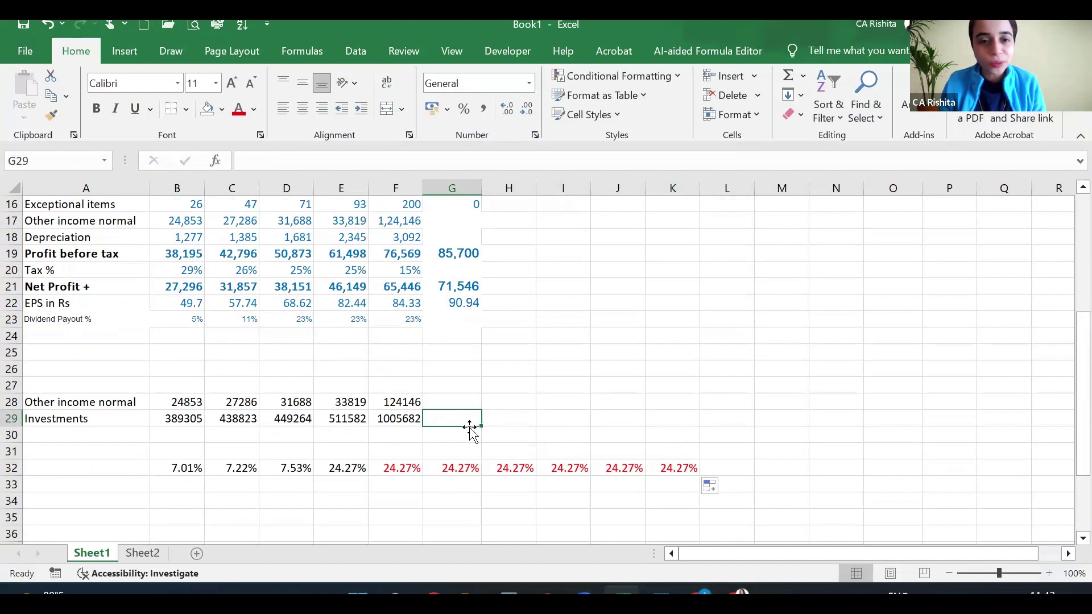
{"action": "left_click", "coordinate": [407, 417]}
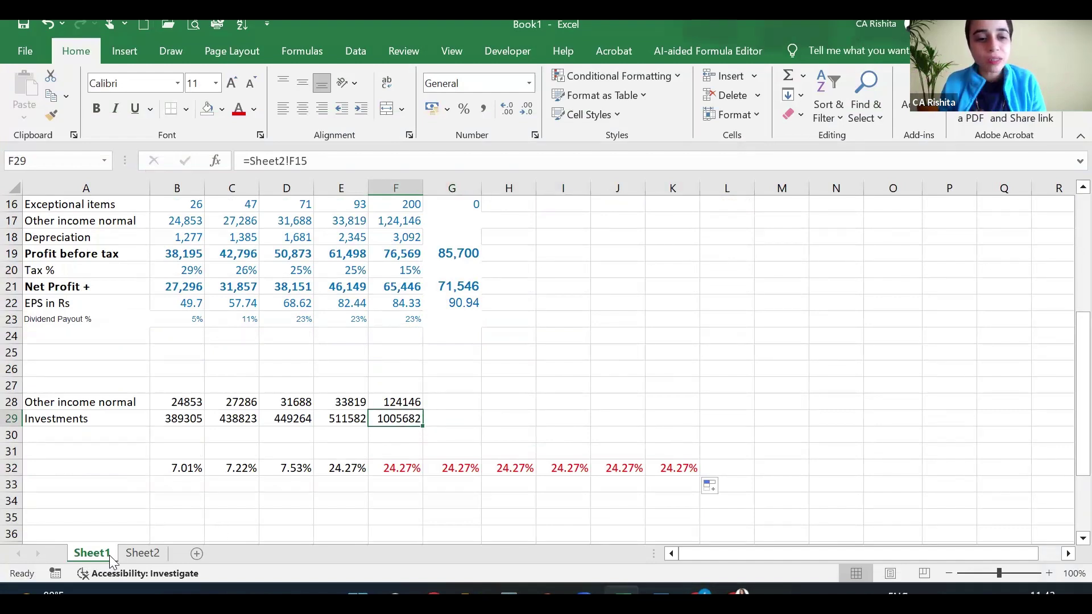
{"action": "left_click", "coordinate": [132, 553]}
{"action": "scroll", "coordinate": [498, 364], "scroll_direction": "up", "scroll_amount": 3}
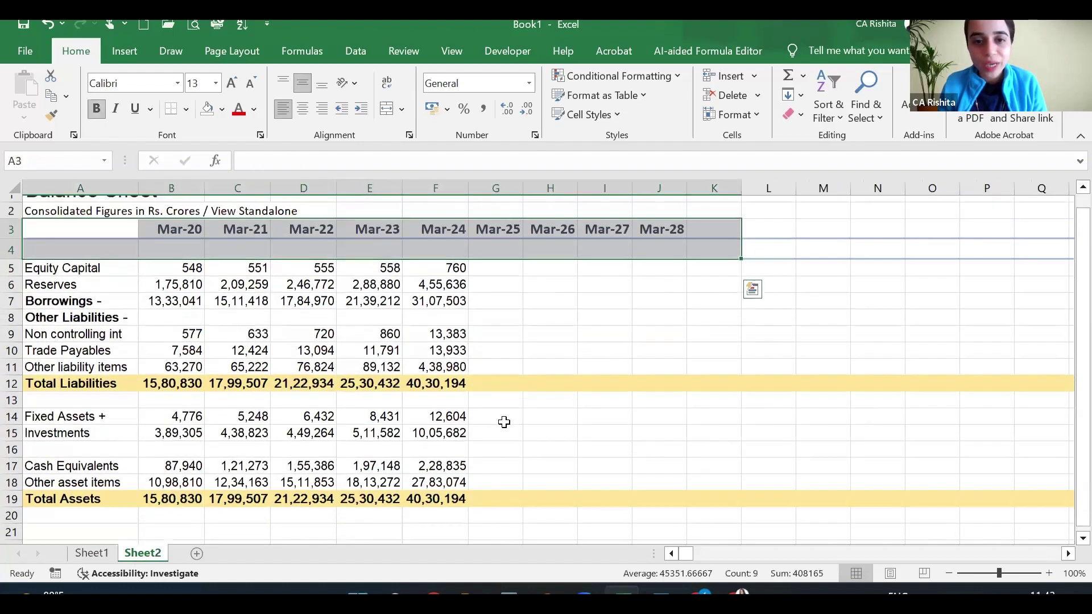
{"action": "left_click", "coordinate": [520, 287]}
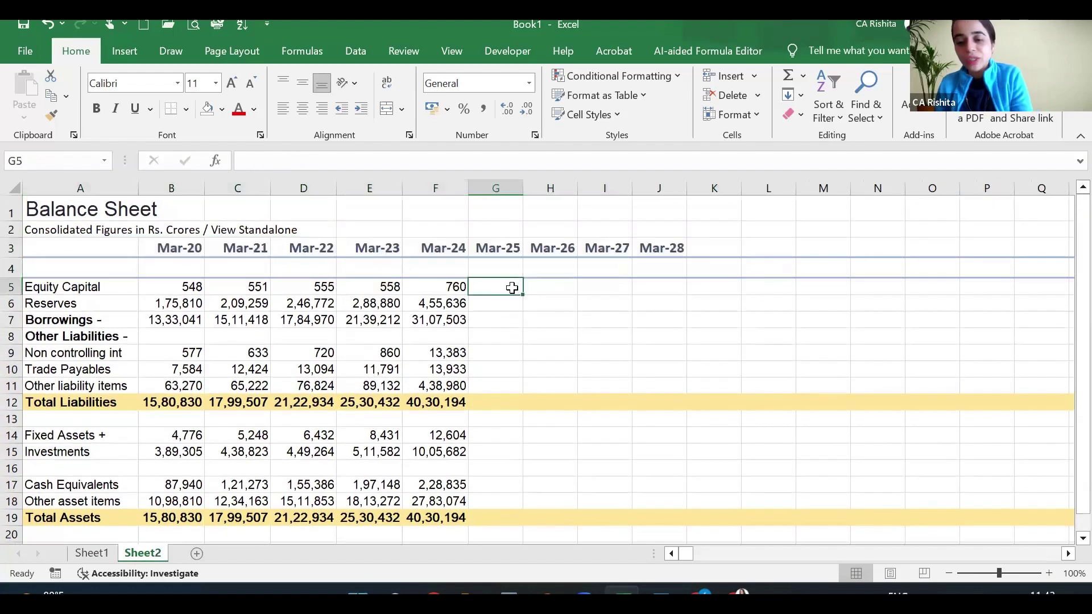
{"action": "type", "text": "="}
{"action": "left_click", "coordinate": [454, 287]}
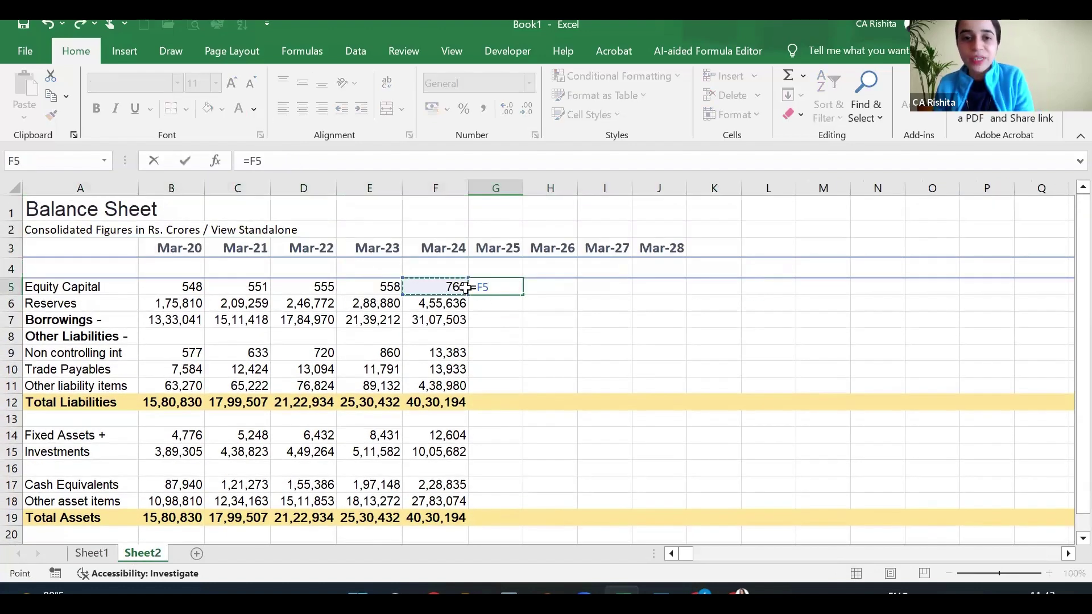
{"action": "key", "text": "Return"}
{"action": "left_click", "coordinate": [516, 286]}
{"action": "left_click_drag", "start_coordinate": [523, 294], "coordinate": [674, 289]}
{"action": "left_click", "coordinate": [235, 111]}
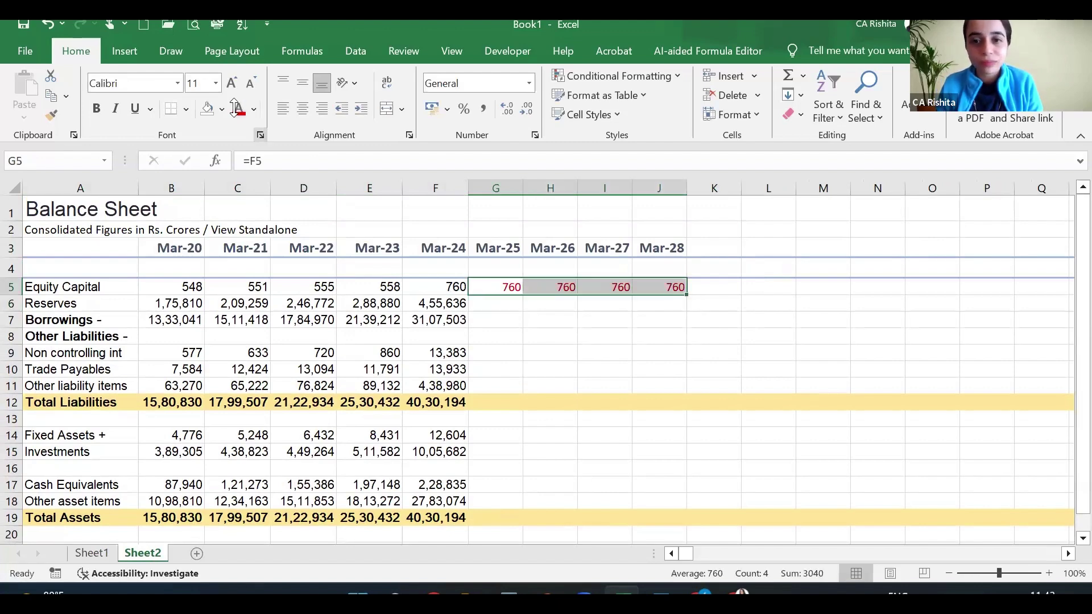
Copy the G5:J5 prior-year formulas into G7:J11 and clear the Other Liabilities heading row, G8:J8
{"action": "key", "text": "ctrl+c"}
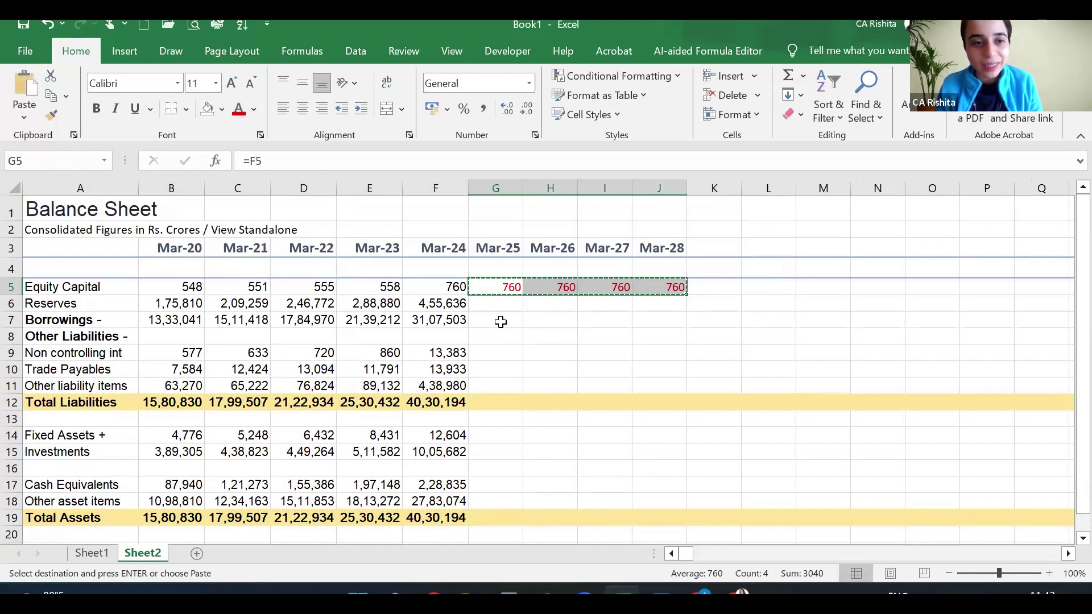
{"action": "left_click_drag", "start_coordinate": [500, 319], "coordinate": [653, 384]}
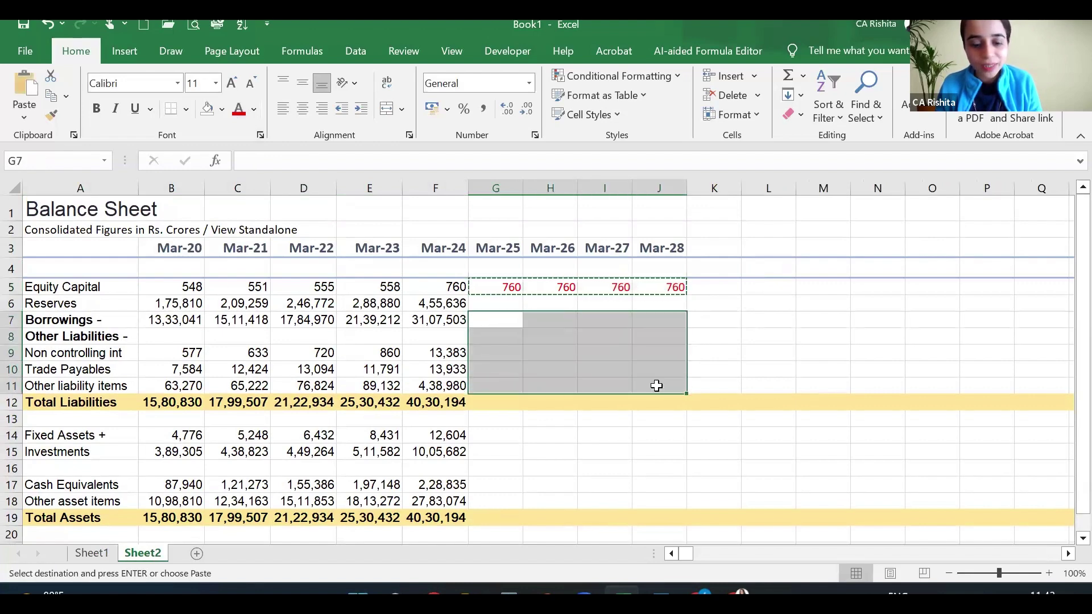
{"action": "key", "text": "ctrl+v"}
{"action": "left_click_drag", "start_coordinate": [518, 337], "coordinate": [671, 340]}
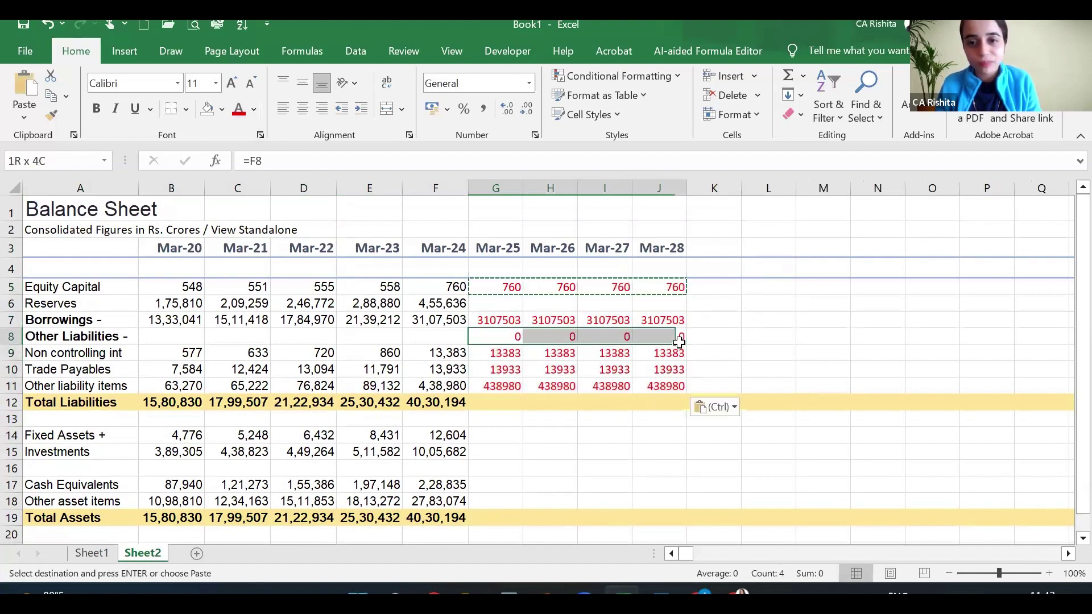
{"action": "key", "text": "Delete"}
Copy the G9:J9 prior-year formulas into Fixed Assets and Investments, G14:J15, and Other asset items, G18:J18
{"action": "left_click_drag", "start_coordinate": [501, 353], "coordinate": [665, 355]}
{"action": "key", "text": "ctrl+c"}
{"action": "left_click_drag", "start_coordinate": [490, 434], "coordinate": [663, 463]}
{"action": "key", "text": "ctrl+v"}
{"action": "left_click", "coordinate": [514, 499]}
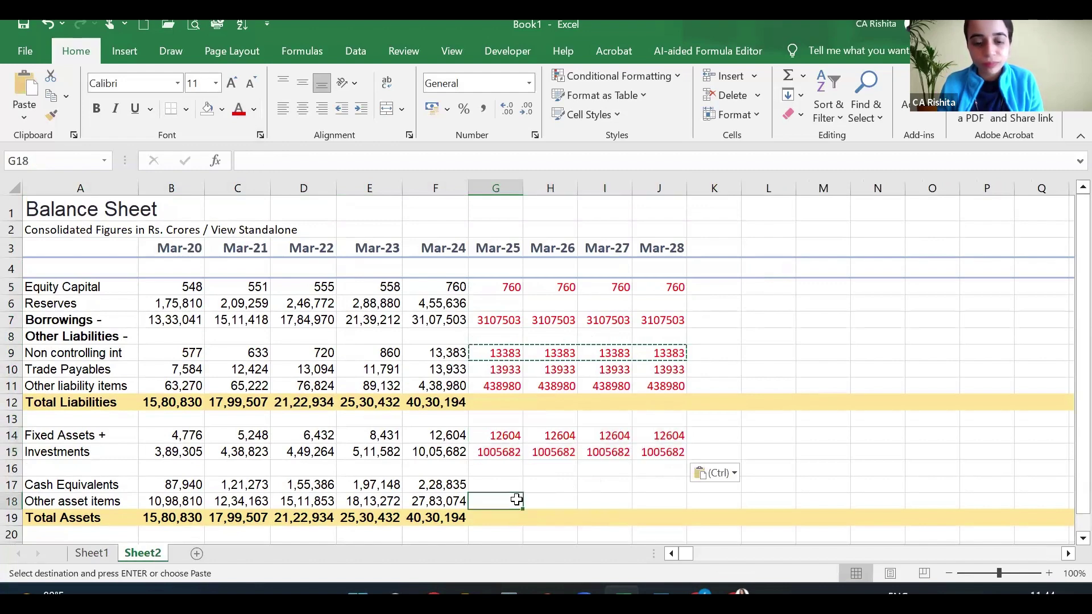
{"action": "key", "text": "ctrl+v"}
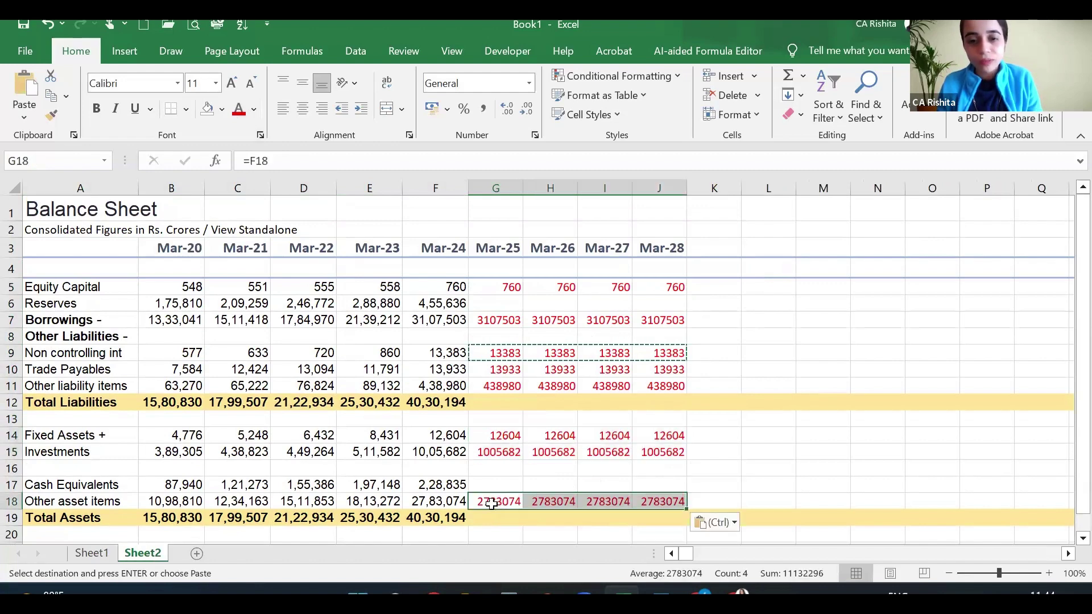
Total the forecast liabilities in G12 with =SUM(G5:G11), fill across to J12 and make the totals bold
{"action": "left_click", "coordinate": [492, 403]}
{"action": "key", "text": "alt+equal"}
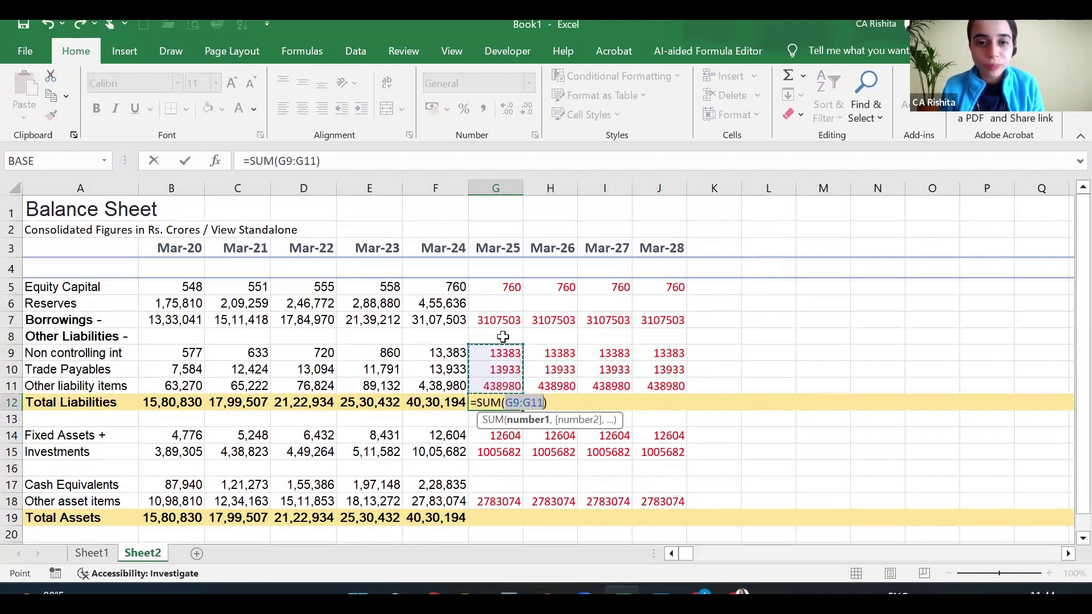
{"action": "left_click_drag", "start_coordinate": [501, 287], "coordinate": [502, 386]}
{"action": "key", "text": "Return"}
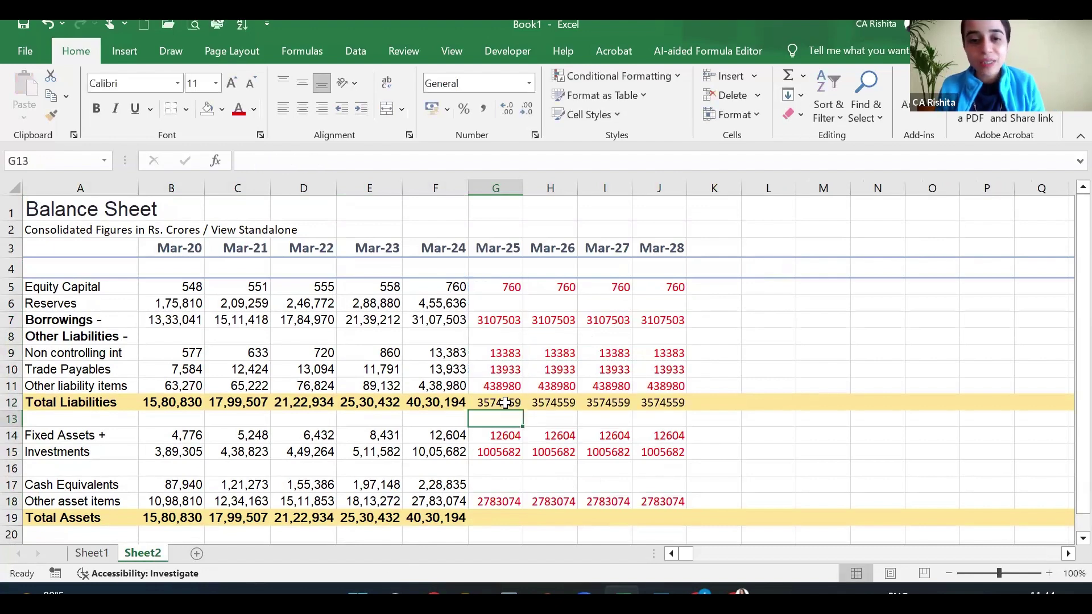
{"action": "left_click", "coordinate": [514, 406]}
{"action": "left_click_drag", "start_coordinate": [623, 411], "coordinate": [663, 405]}
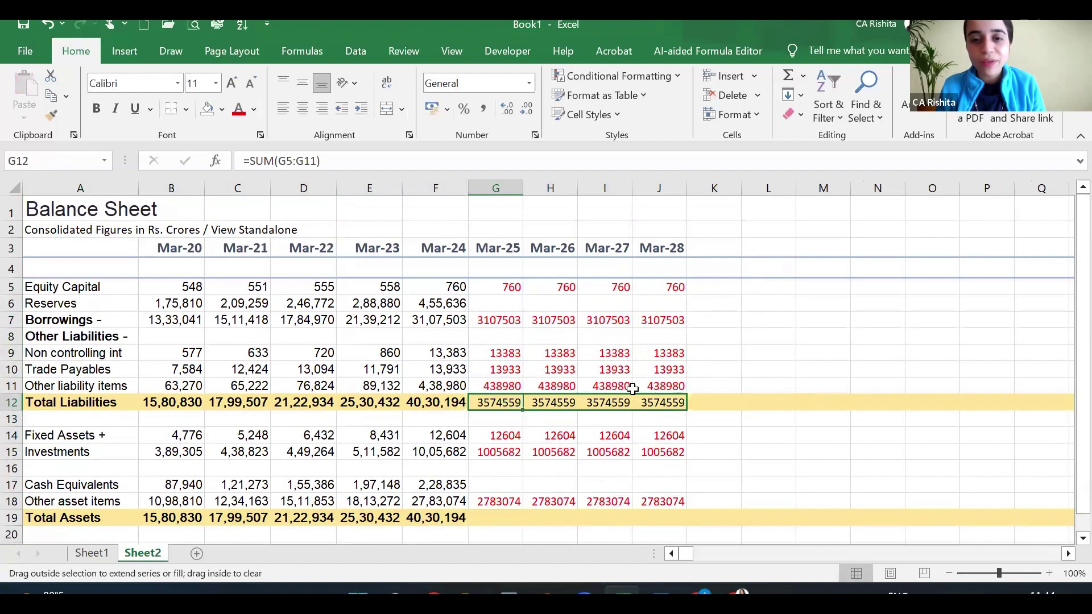
{"action": "left_click", "coordinate": [96, 108]}
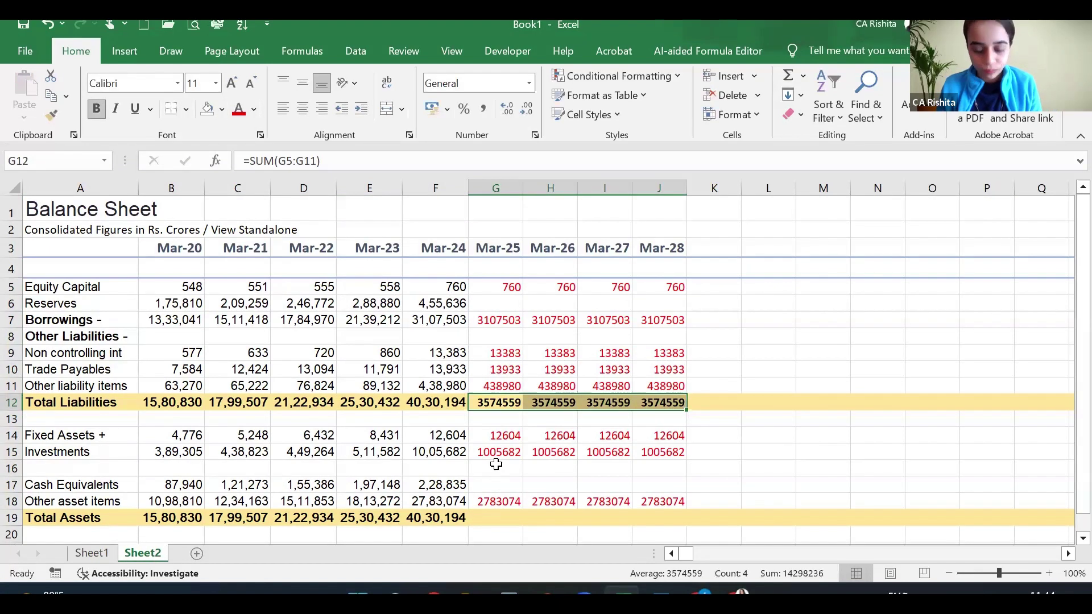
Total the forecast assets in G19 with =SUM(G14:G18), fill across to J19 and make the totals bold
{"action": "left_click", "coordinate": [507, 517]}
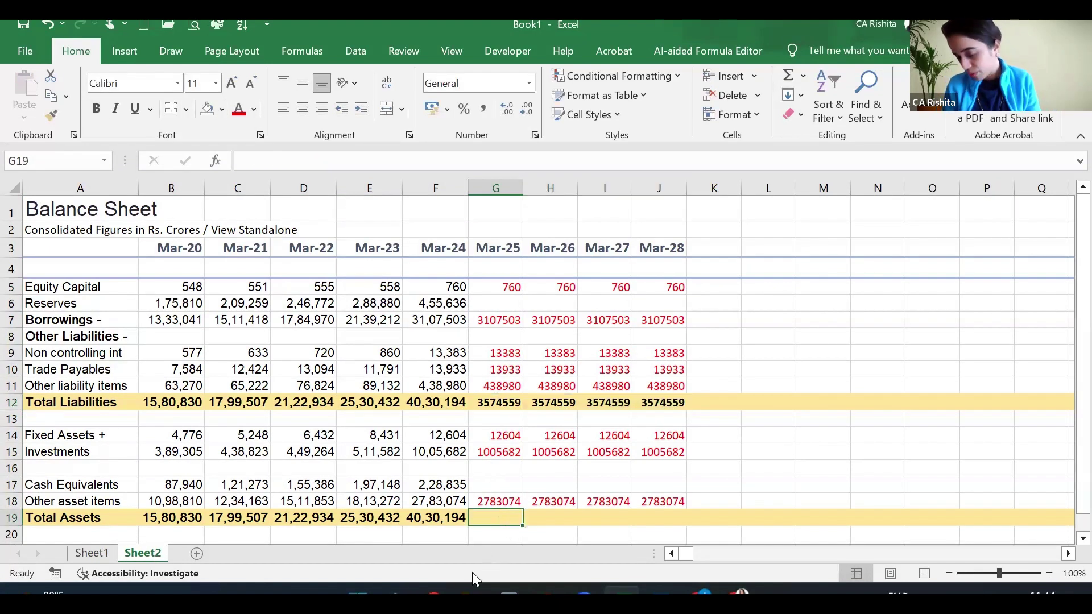
{"action": "key", "text": "alt+equal"}
{"action": "left_click_drag", "start_coordinate": [507, 448], "coordinate": [504, 497]}
{"action": "key", "text": "Return"}
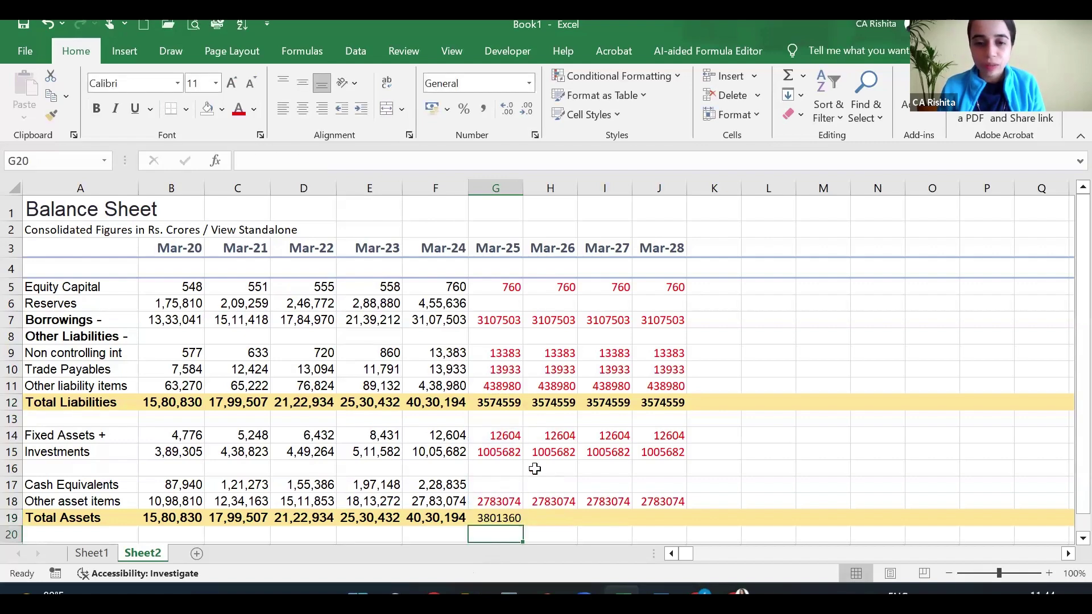
{"action": "left_click", "coordinate": [514, 518]}
{"action": "left_click_drag", "start_coordinate": [526, 525], "coordinate": [652, 488]}
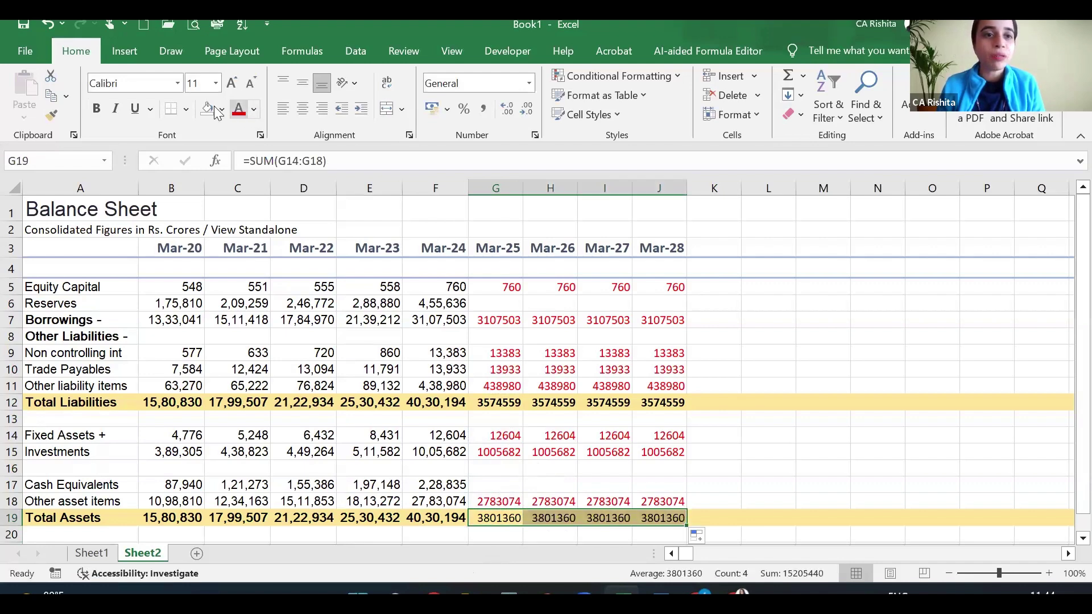
{"action": "left_click", "coordinate": [99, 111]}
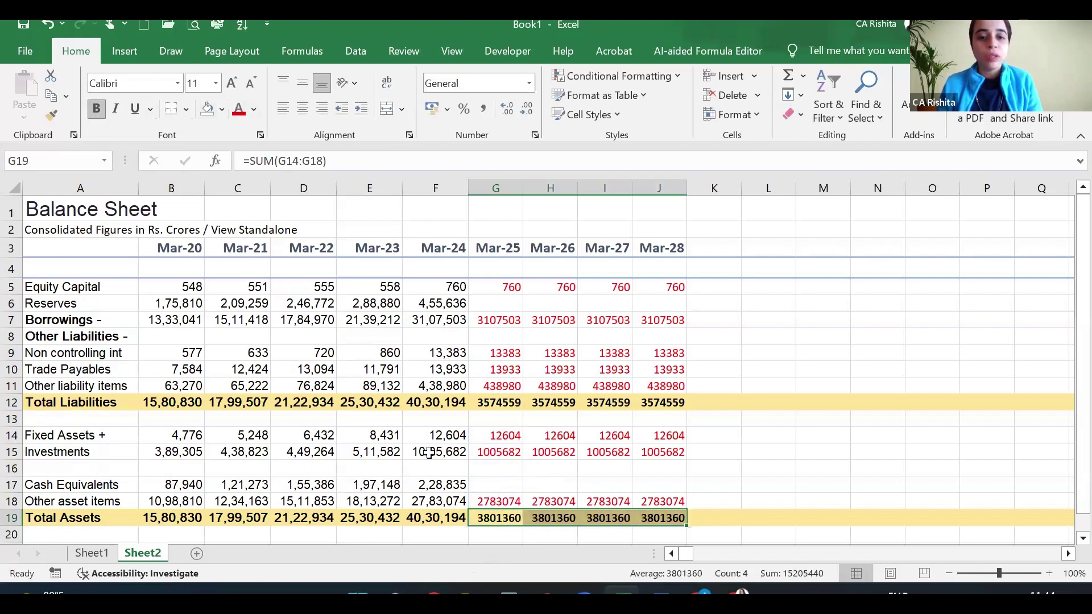
On Sheet1, fill the Investments link in F29 across to K29
{"action": "left_click", "coordinate": [495, 485]}
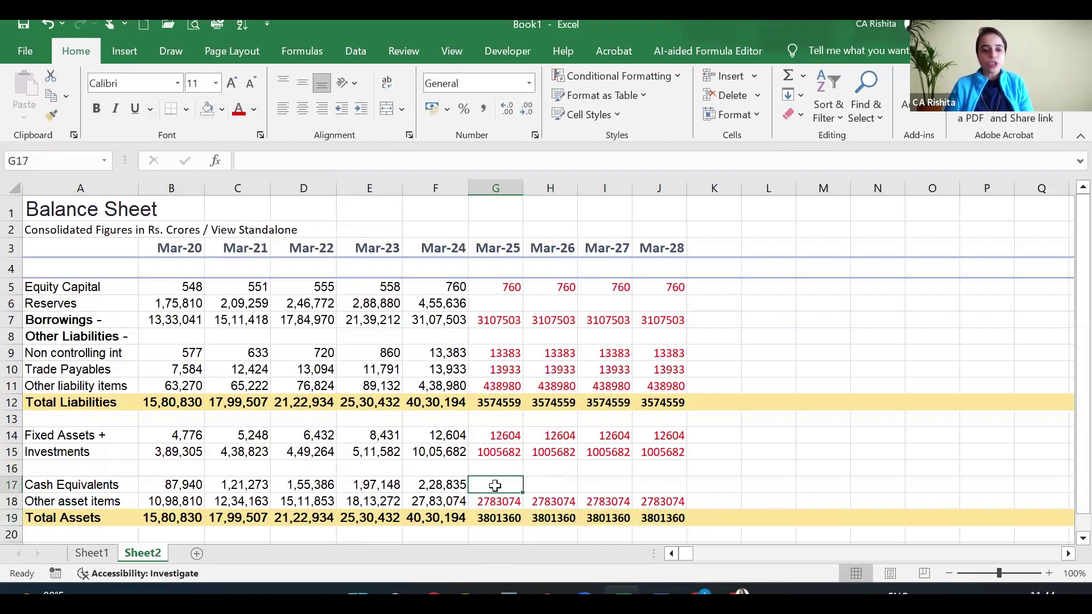
{"action": "left_click", "coordinate": [497, 304]}
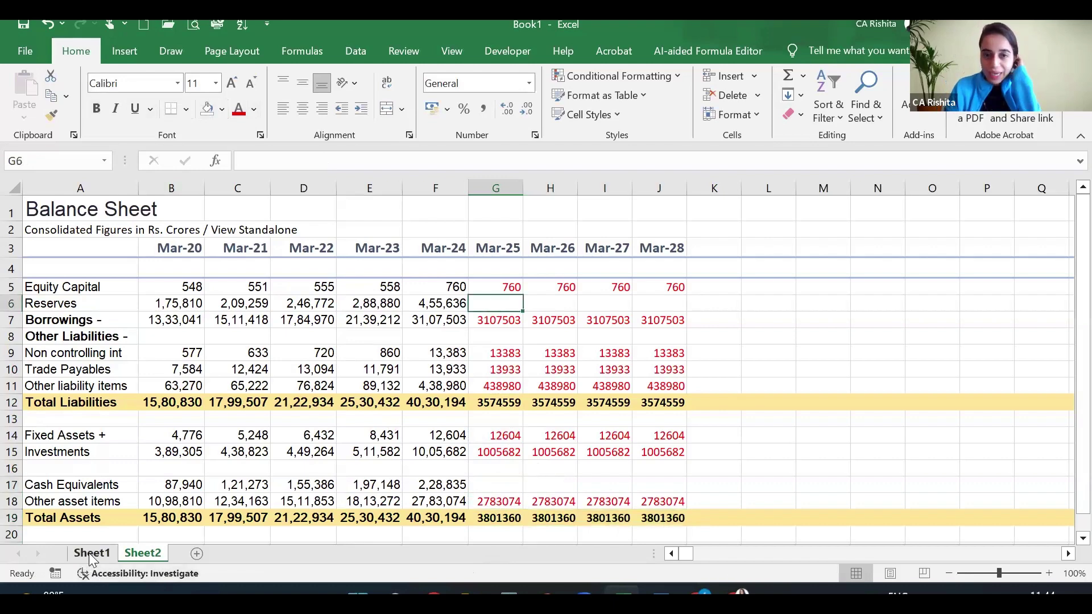
{"action": "left_click", "coordinate": [91, 554]}
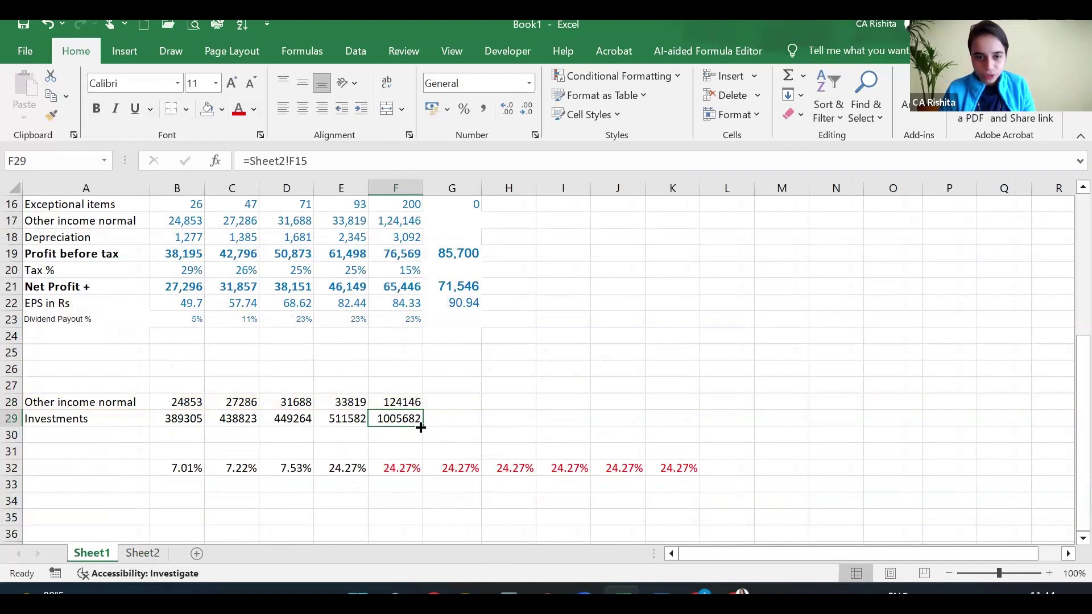
{"action": "left_click_drag", "start_coordinate": [494, 432], "coordinate": [692, 427]}
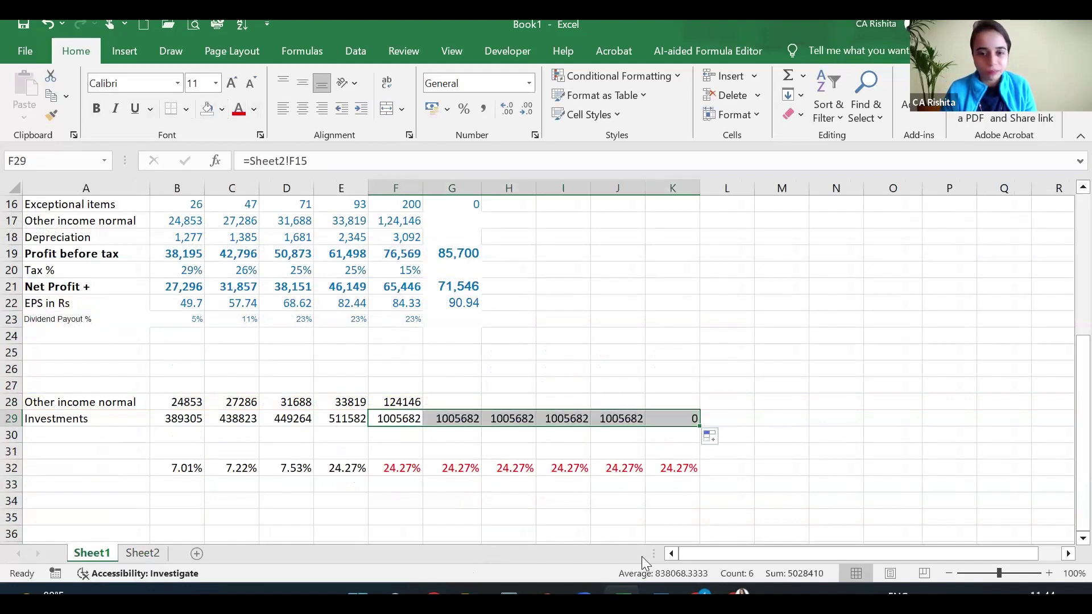
Calculate forecast other income normal in G28 with =F29*G32 and fill the formula across to J28
{"action": "left_click", "coordinate": [458, 400]}
{"action": "type", "text": "="}
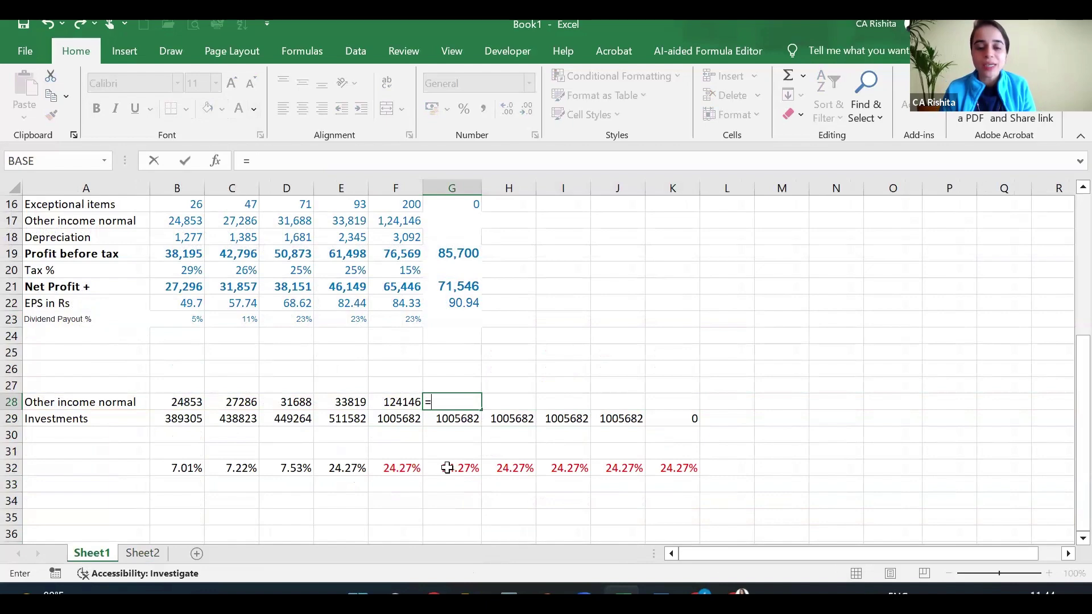
{"action": "left_click", "coordinate": [394, 417]}
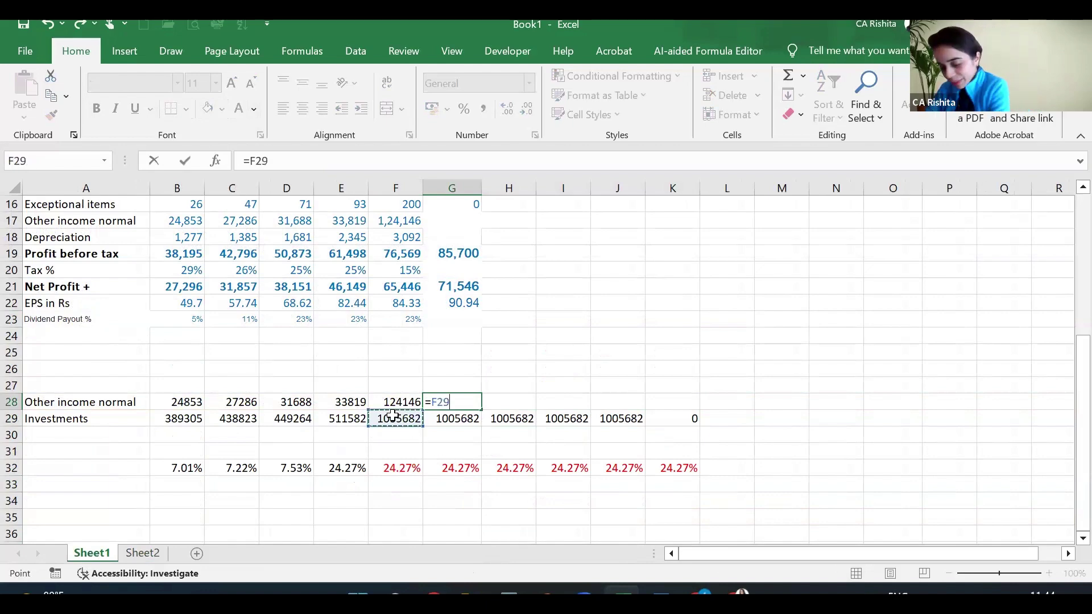
{"action": "type", "text": "*"}
{"action": "left_click", "coordinate": [458, 470]}
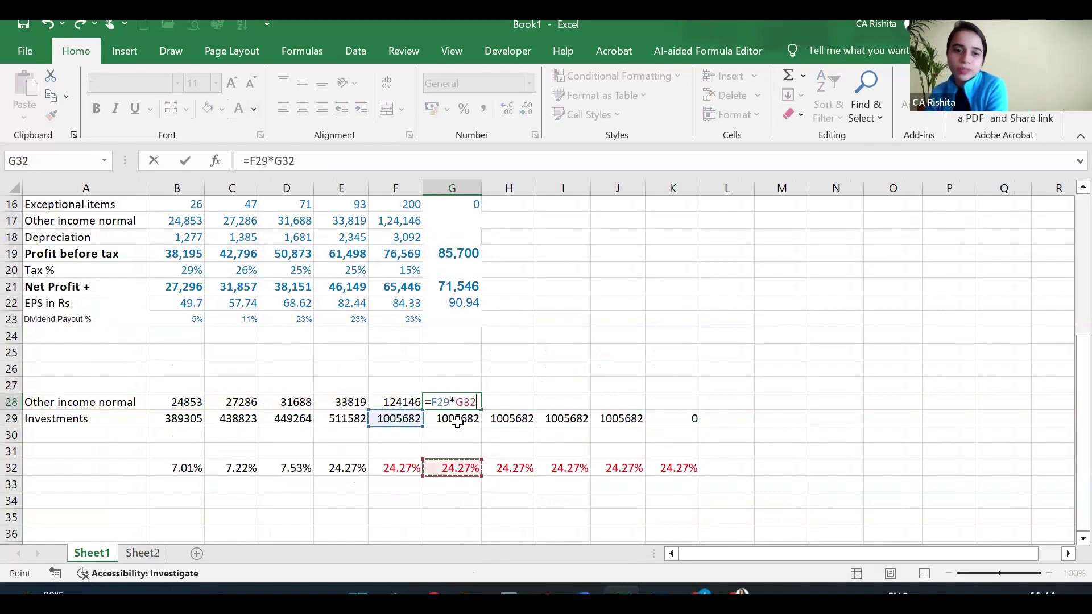
{"action": "key", "text": "Return"}
{"action": "left_click", "coordinate": [463, 401]}
{"action": "left_click_drag", "start_coordinate": [481, 411], "coordinate": [637, 408]}
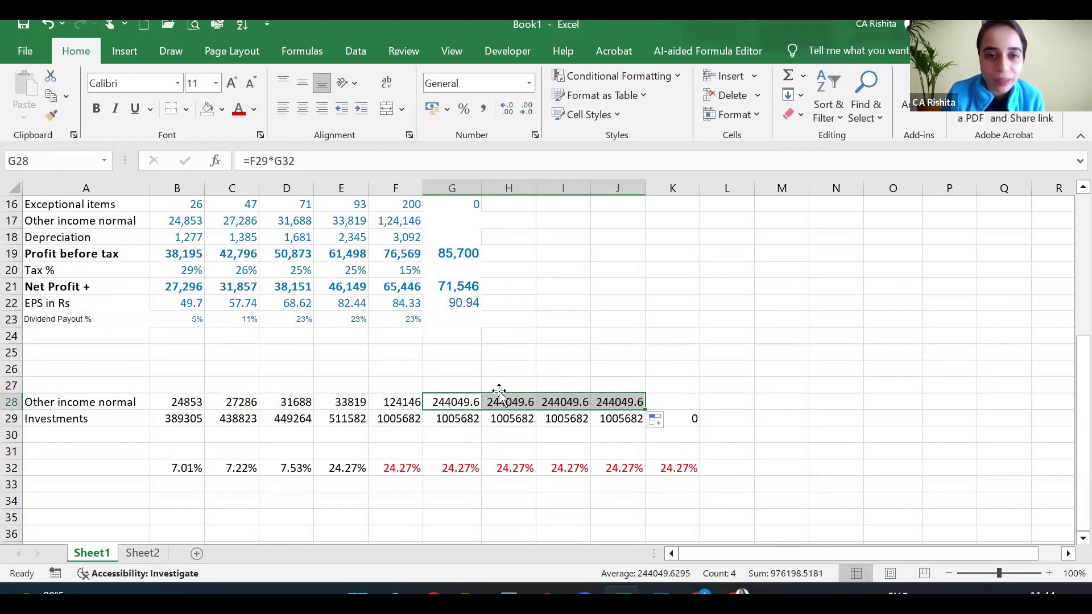
Link Other income normal in G17 to the forecast with =G28 and fill it across to L17
{"action": "scroll", "coordinate": [481, 303], "scroll_direction": "up", "scroll_amount": 1}
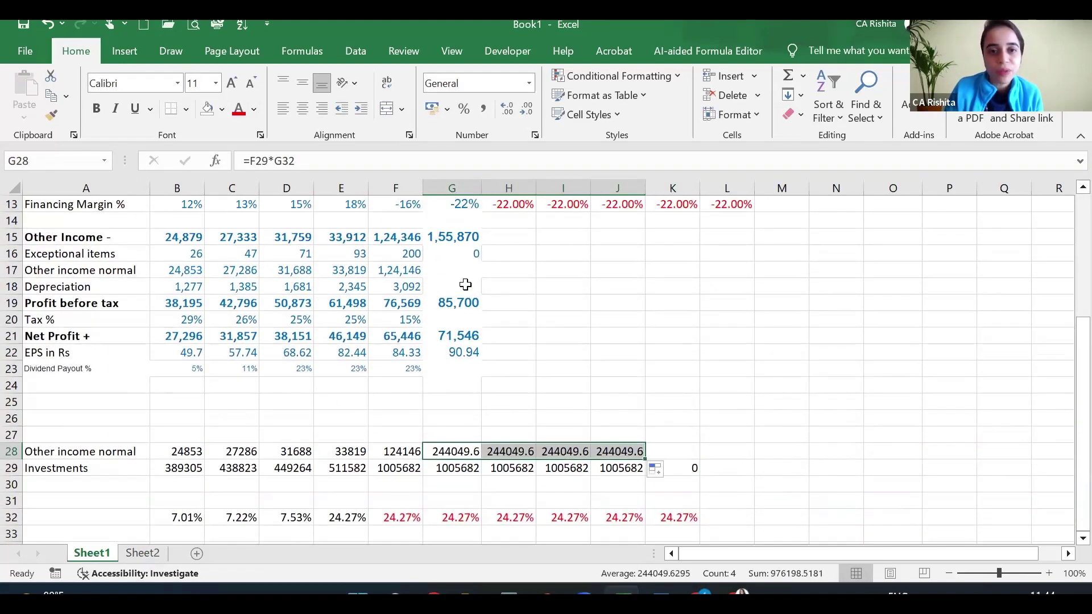
{"action": "left_click", "coordinate": [465, 272]}
{"action": "scroll", "coordinate": [487, 361], "scroll_direction": "up", "scroll_amount": 2}
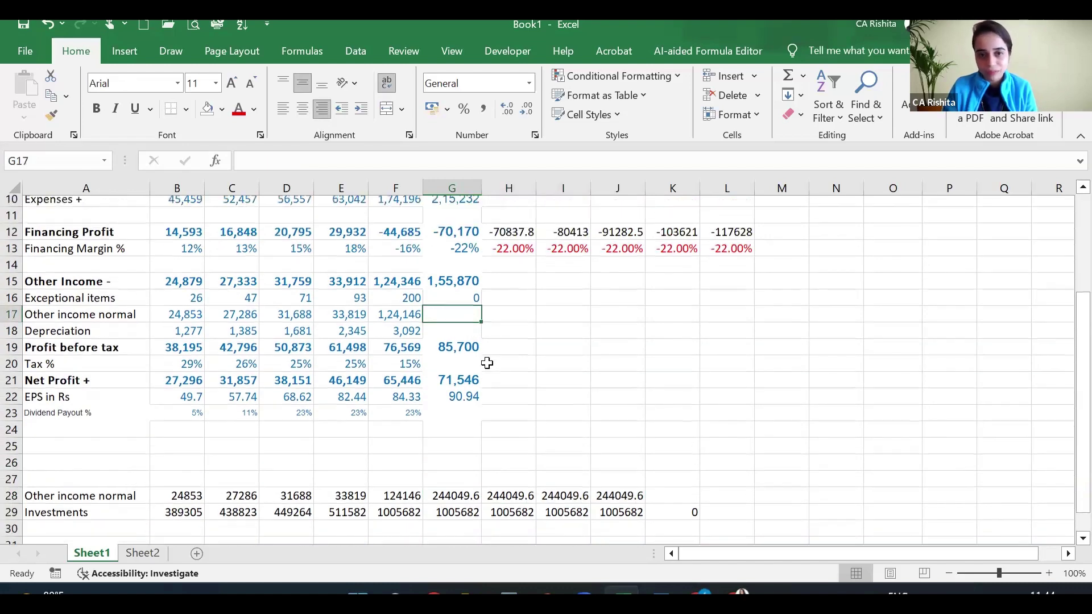
{"action": "scroll", "coordinate": [488, 361], "scroll_direction": "up", "scroll_amount": 1}
{"action": "scroll", "coordinate": [488, 360], "scroll_direction": "down", "scroll_amount": 5}
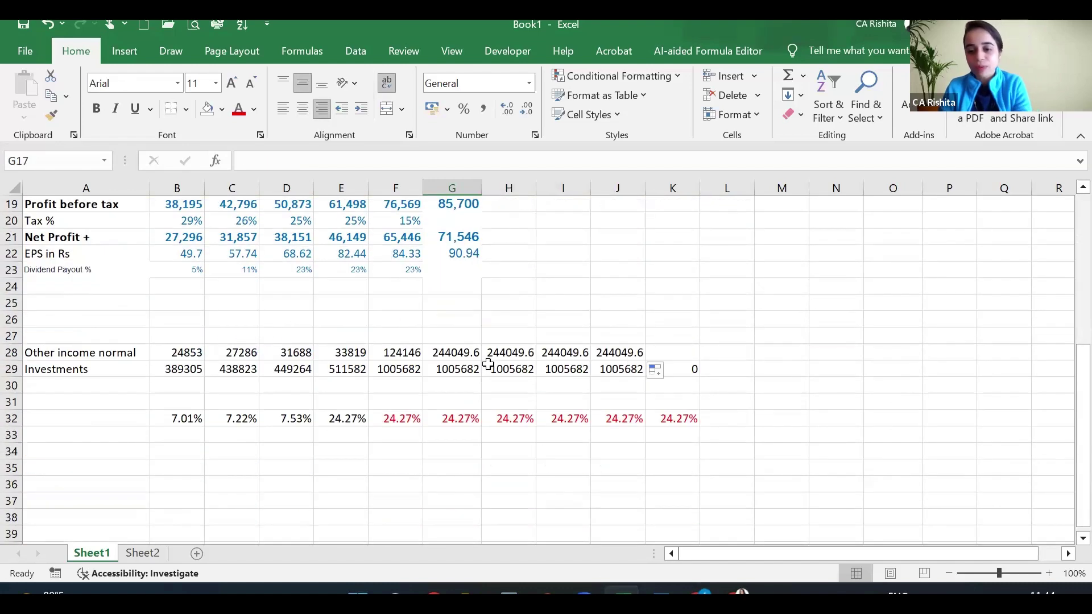
{"action": "type", "text": "="}
{"action": "left_click", "coordinate": [476, 382]}
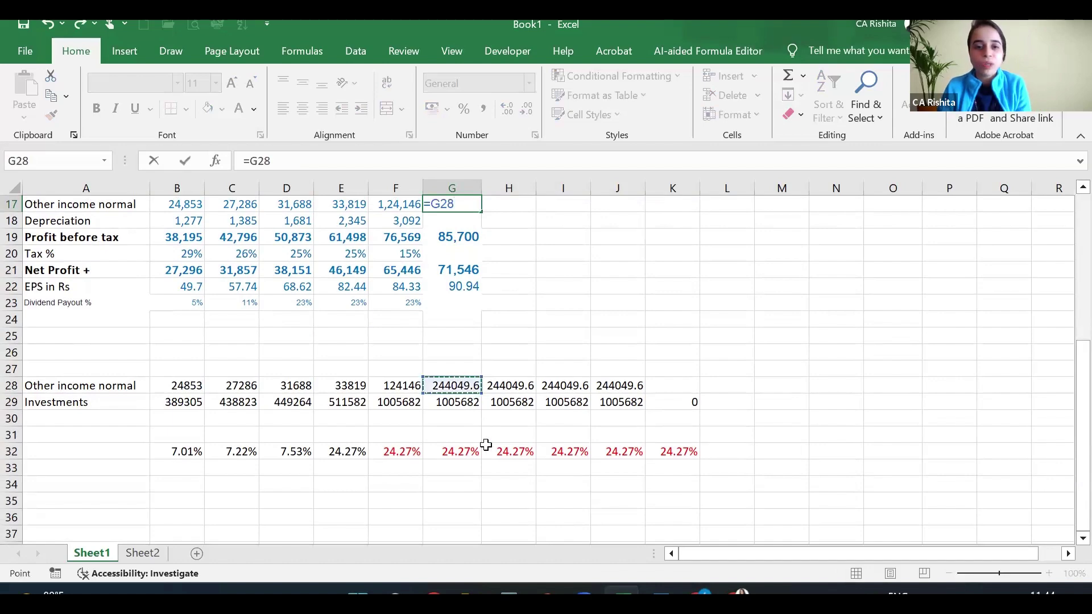
{"action": "scroll", "coordinate": [486, 476], "scroll_direction": "up", "scroll_amount": 2}
{"action": "scroll", "coordinate": [486, 477], "scroll_direction": "down", "scroll_amount": 2}
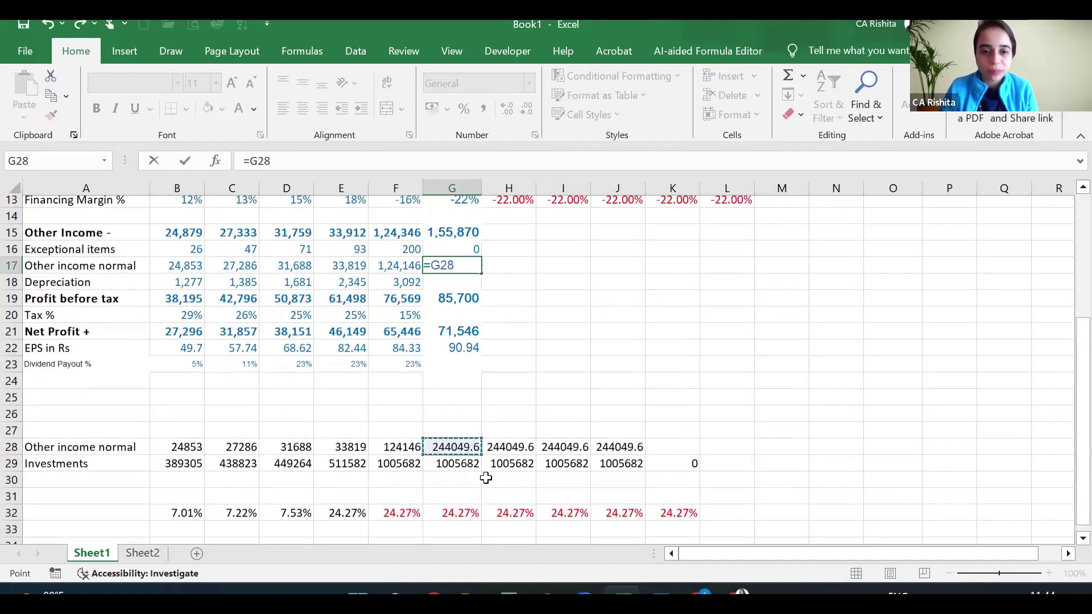
{"action": "key", "text": "Return"}
{"action": "scroll", "coordinate": [512, 347], "scroll_direction": "up", "scroll_amount": 2}
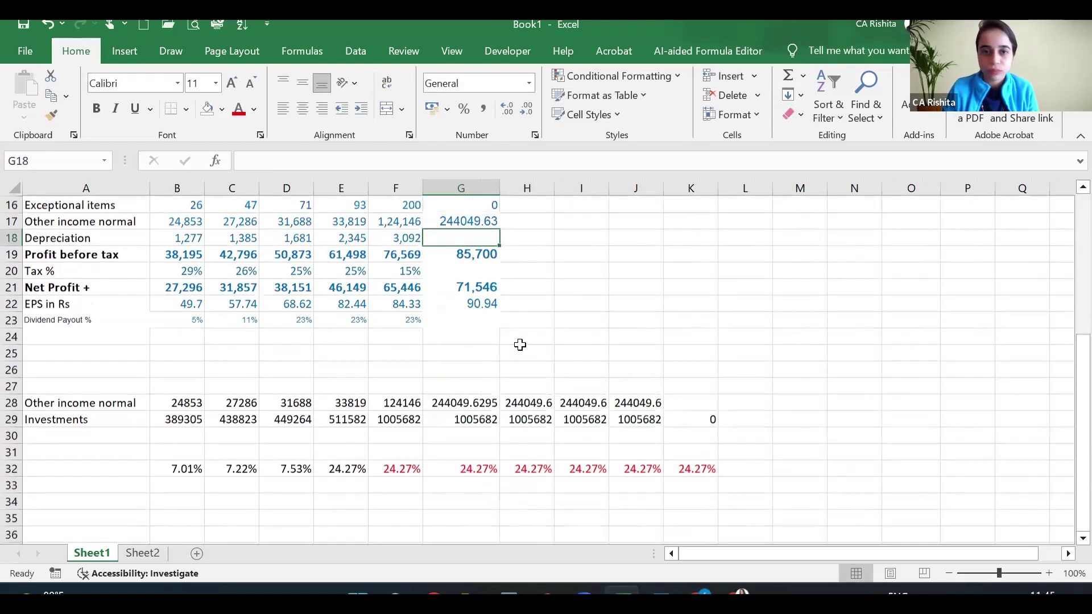
{"action": "left_click", "coordinate": [488, 303]}
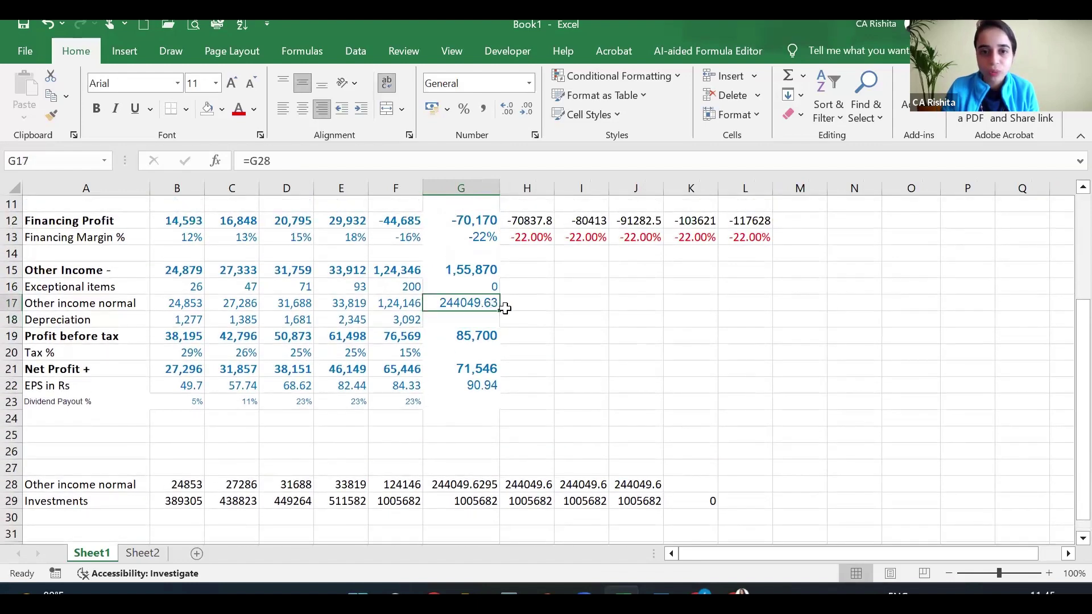
{"action": "left_click_drag", "start_coordinate": [500, 312], "coordinate": [758, 319]}
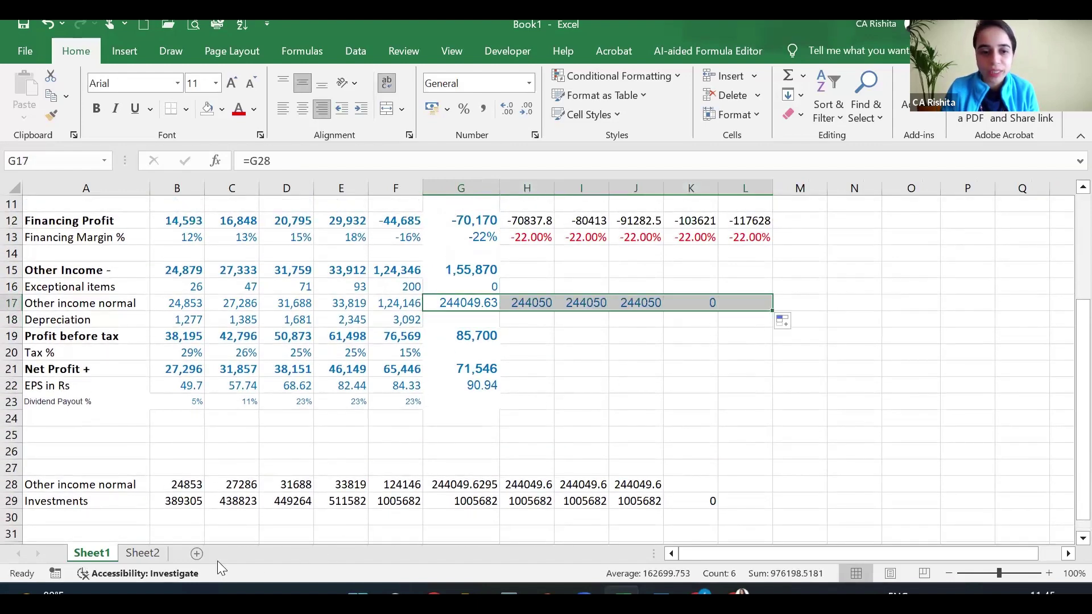
On Sheet2, insert a blank column G before the Mar-25 forecast and make it slightly narrower
{"action": "left_click", "coordinate": [142, 554]}
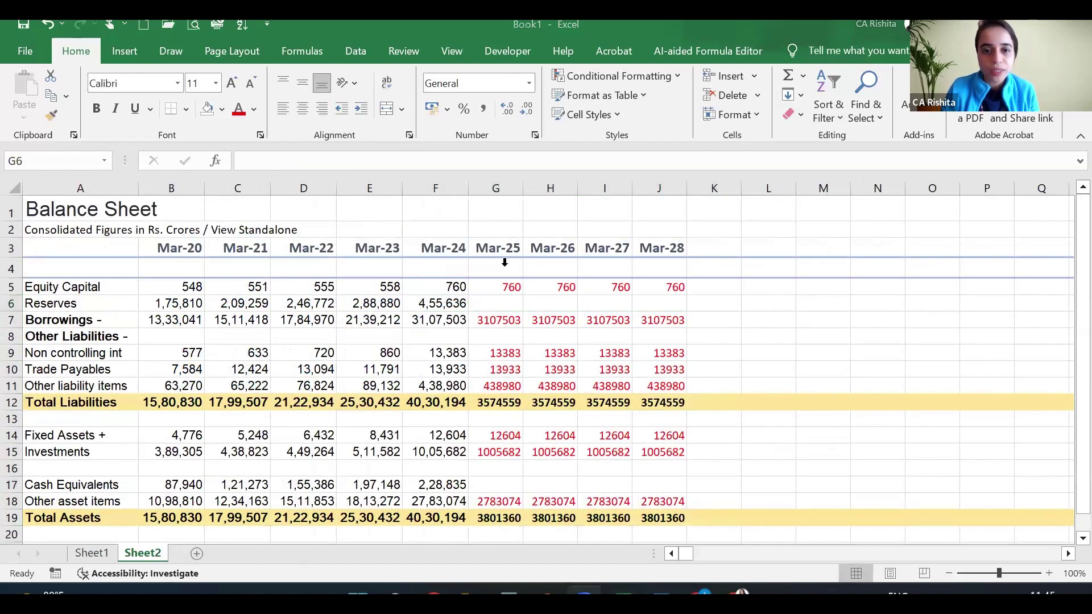
{"action": "right_click", "coordinate": [501, 189]}
{"action": "left_click", "coordinate": [540, 334]}
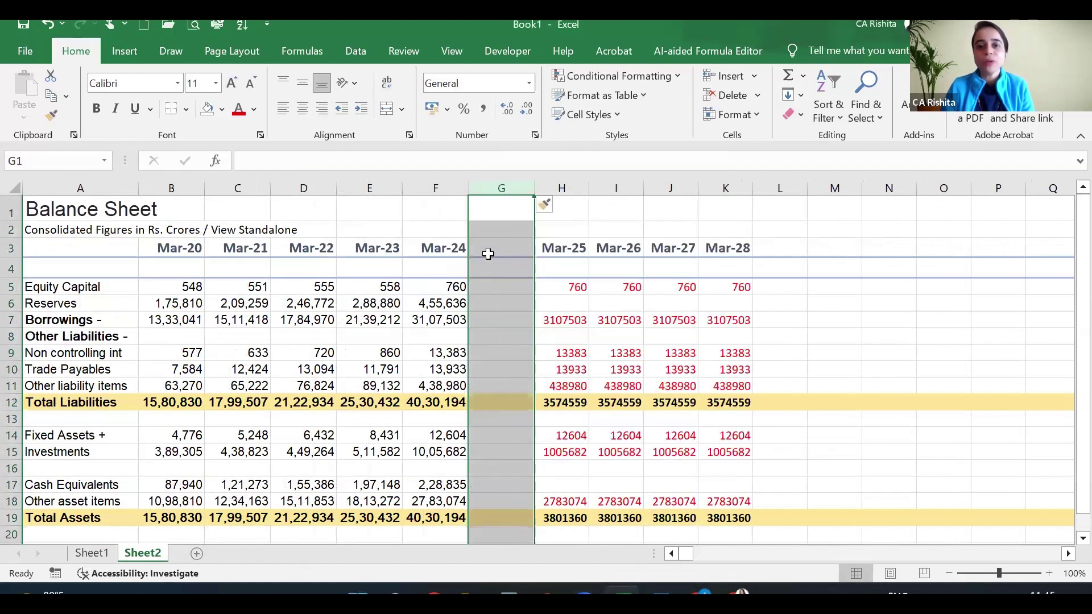
{"action": "left_click_drag", "start_coordinate": [530, 189], "coordinate": [515, 276]}
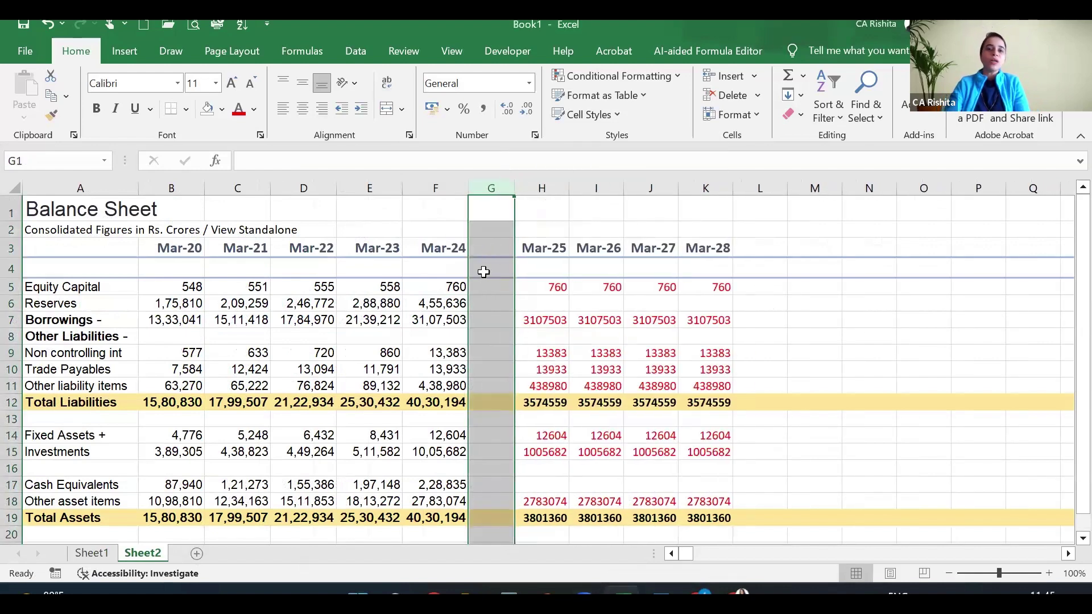
{"action": "left_click", "coordinate": [480, 250]}
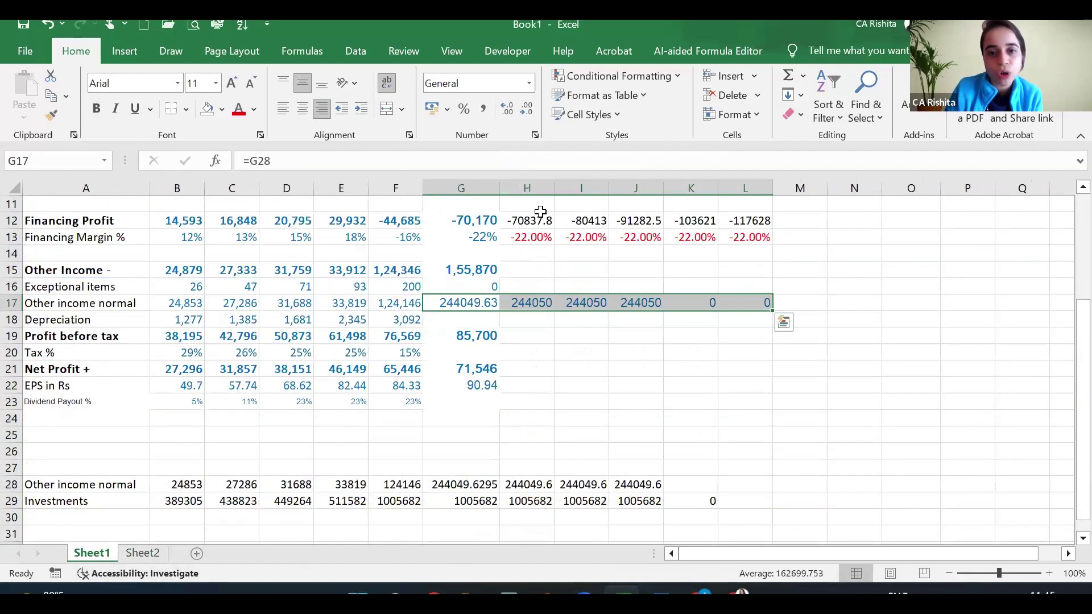
On Sheet1, extend the Other income normal and Investments formulas in J28:J29 across to column L
{"action": "scroll", "coordinate": [540, 211], "scroll_direction": "up", "scroll_amount": 4}
{"action": "left_click_drag", "start_coordinate": [530, 337], "coordinate": [539, 423]}
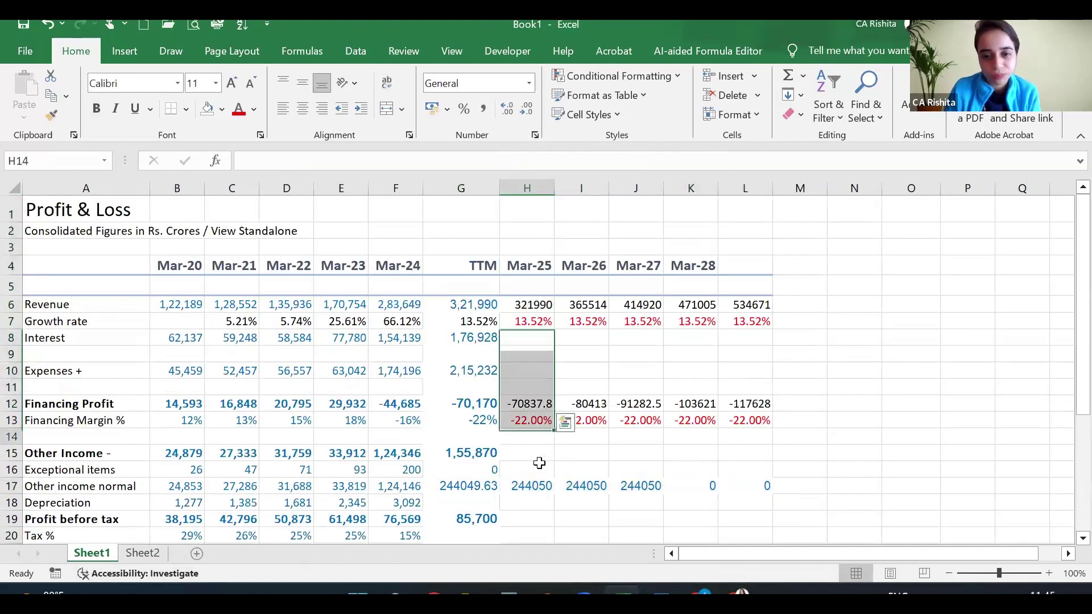
{"action": "scroll", "coordinate": [539, 471], "scroll_direction": "down", "scroll_amount": 3}
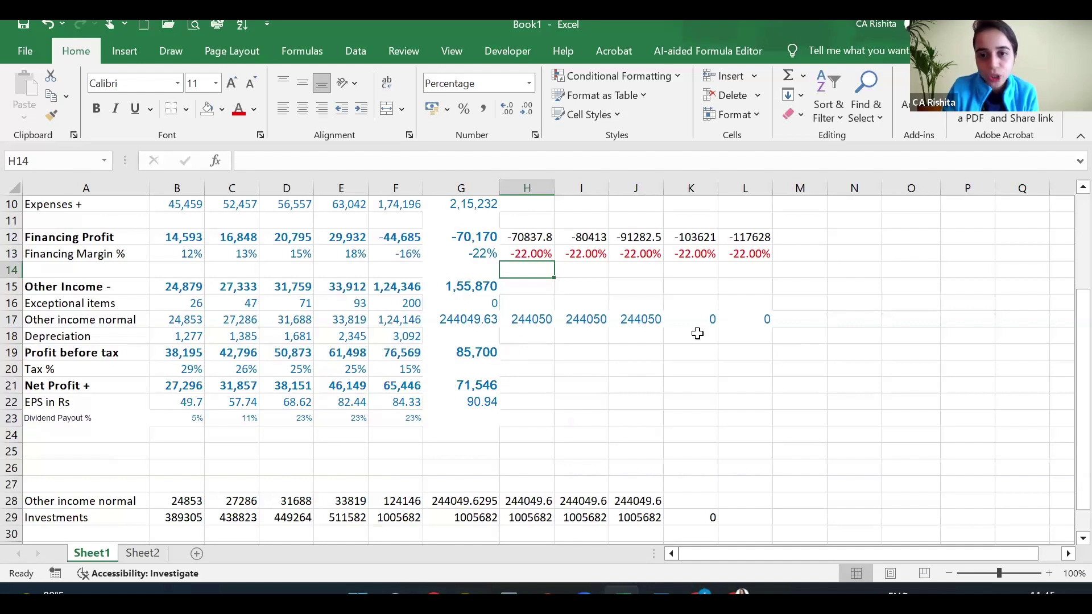
{"action": "left_click", "coordinate": [656, 317]}
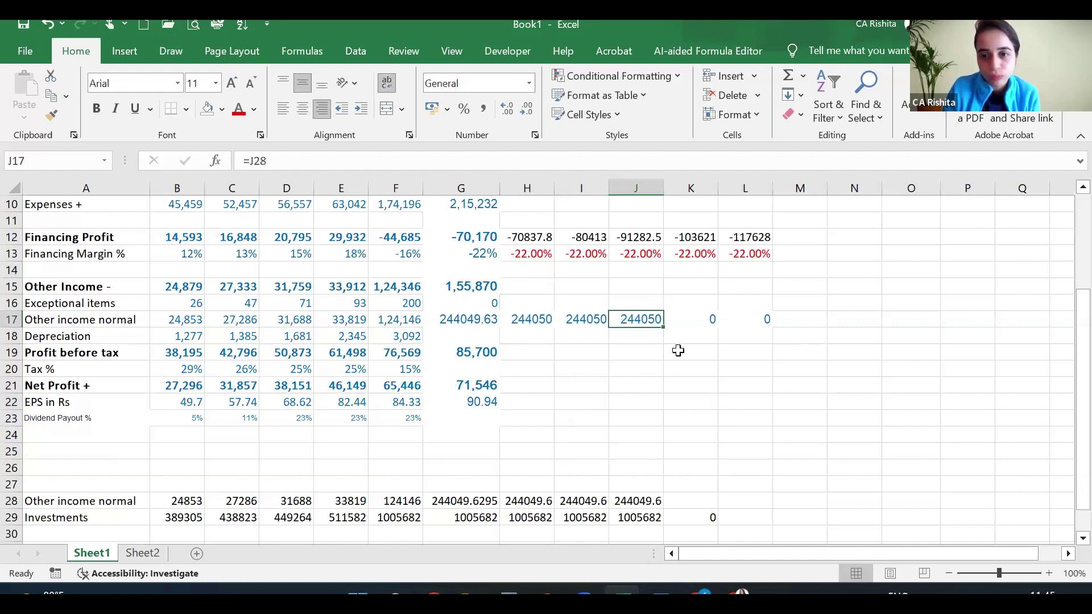
{"action": "left_click_drag", "start_coordinate": [663, 325], "coordinate": [775, 324]}
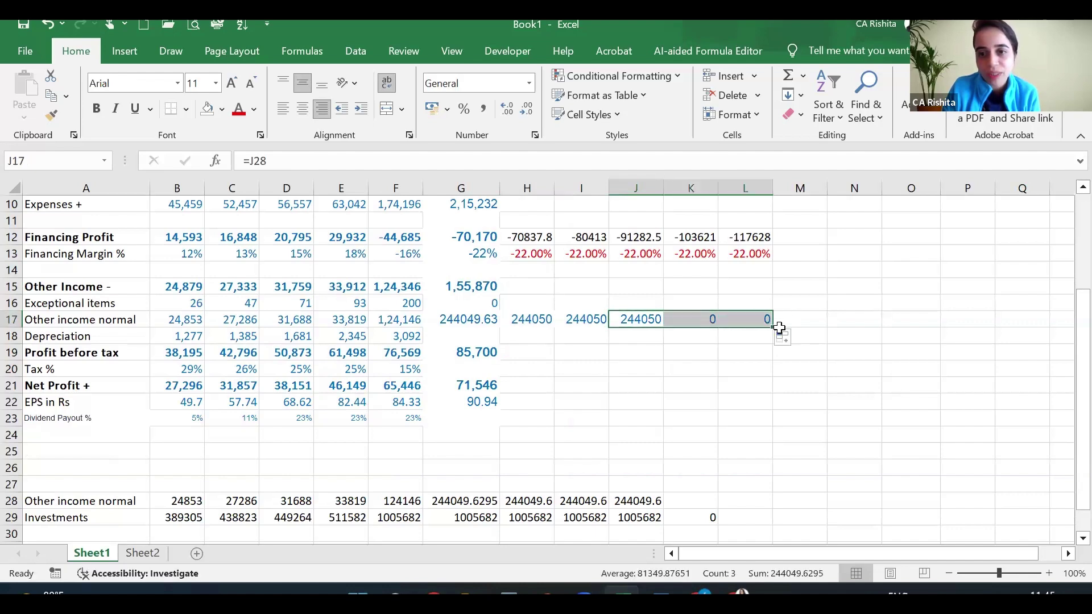
{"action": "scroll", "coordinate": [646, 444], "scroll_direction": "down", "scroll_amount": 1}
{"action": "left_click_drag", "start_coordinate": [646, 455], "coordinate": [770, 477]}
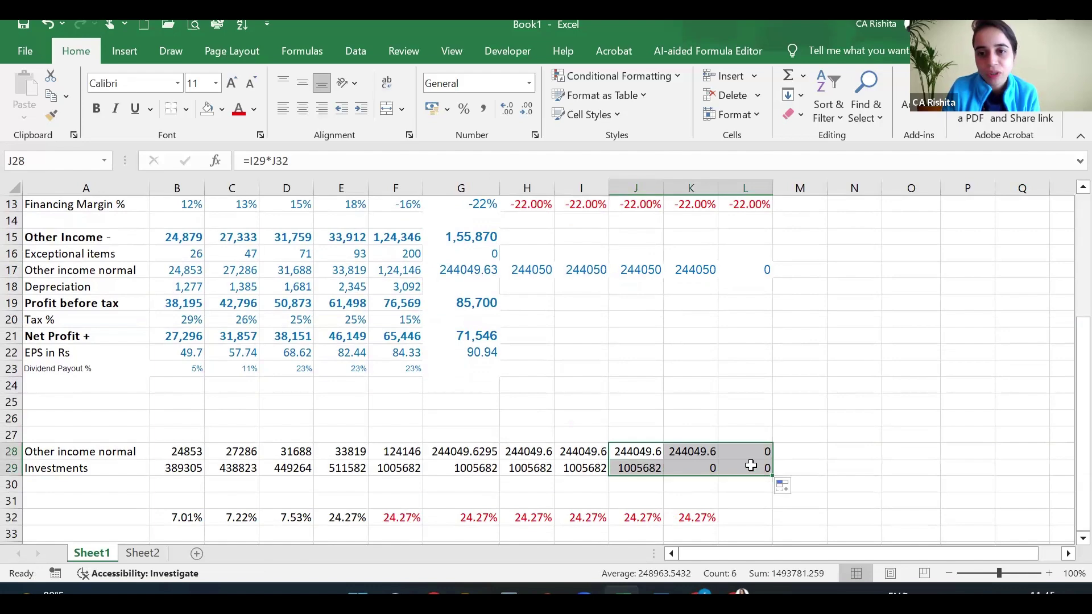
Delete the surplus column L after Mar-28 and look over the remaining forecast rows
{"action": "scroll", "coordinate": [755, 378], "scroll_direction": "up", "scroll_amount": 4}
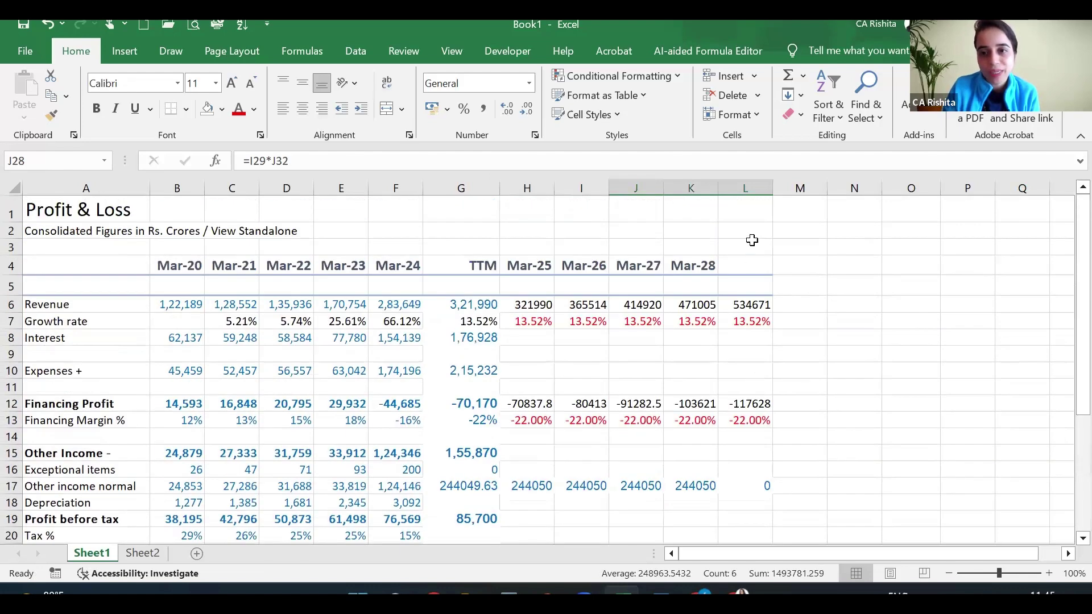
{"action": "left_click", "coordinate": [756, 188]}
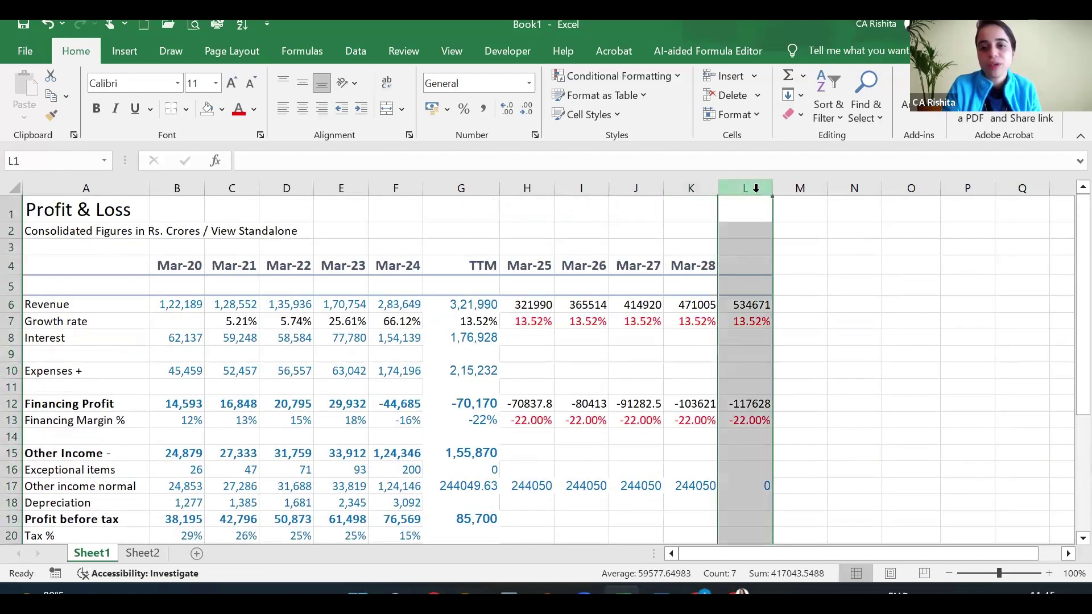
{"action": "key", "text": "Delete"}
{"action": "scroll", "coordinate": [706, 466], "scroll_direction": "down", "scroll_amount": 5}
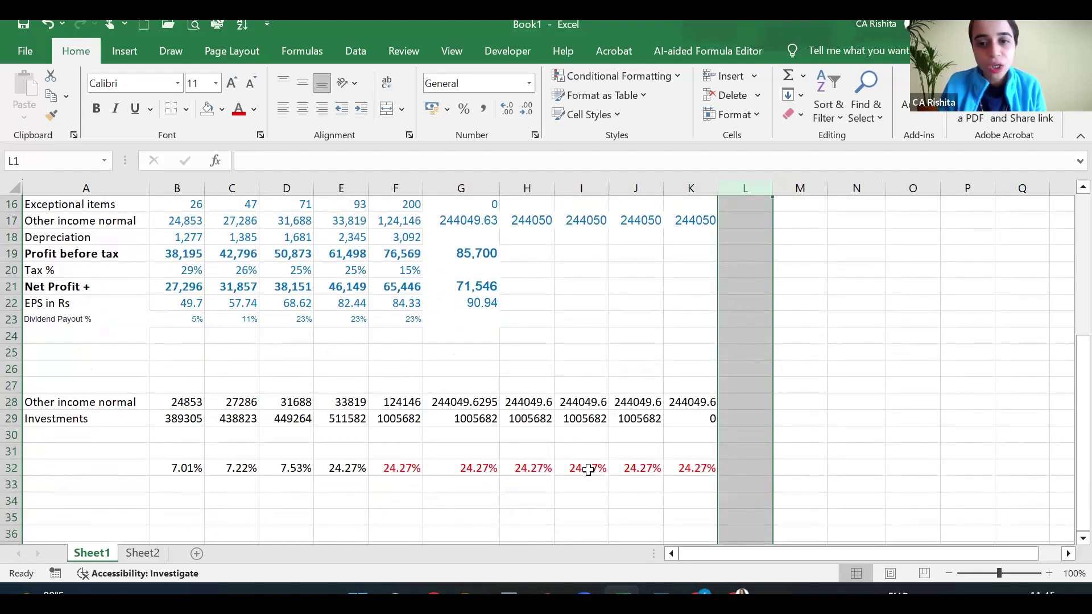
{"action": "scroll", "coordinate": [589, 470], "scroll_direction": "up", "scroll_amount": 2}
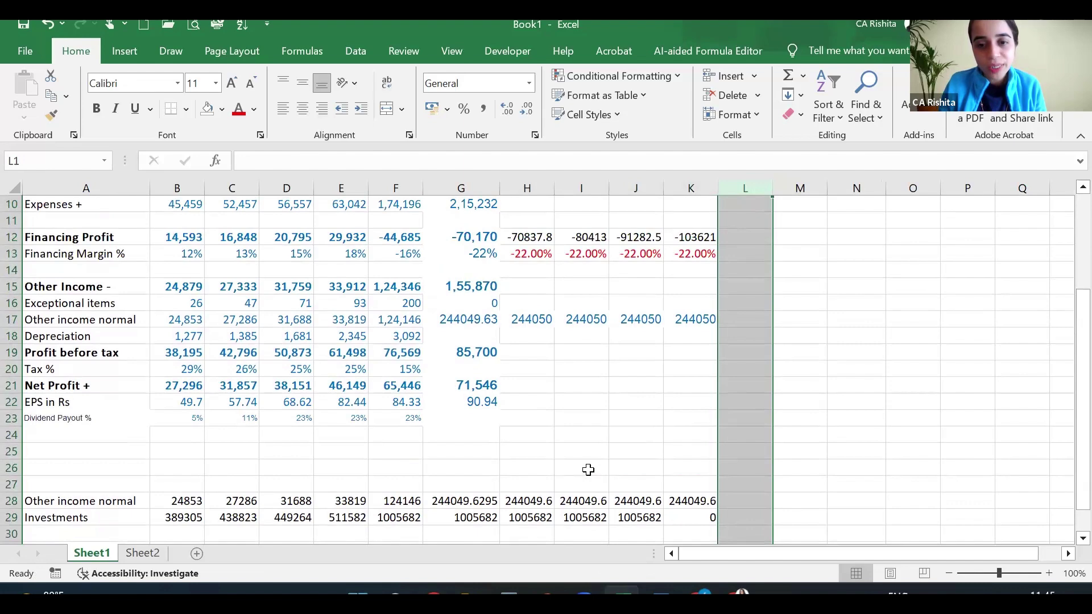
{"action": "scroll", "coordinate": [588, 470], "scroll_direction": "down", "scroll_amount": 4}
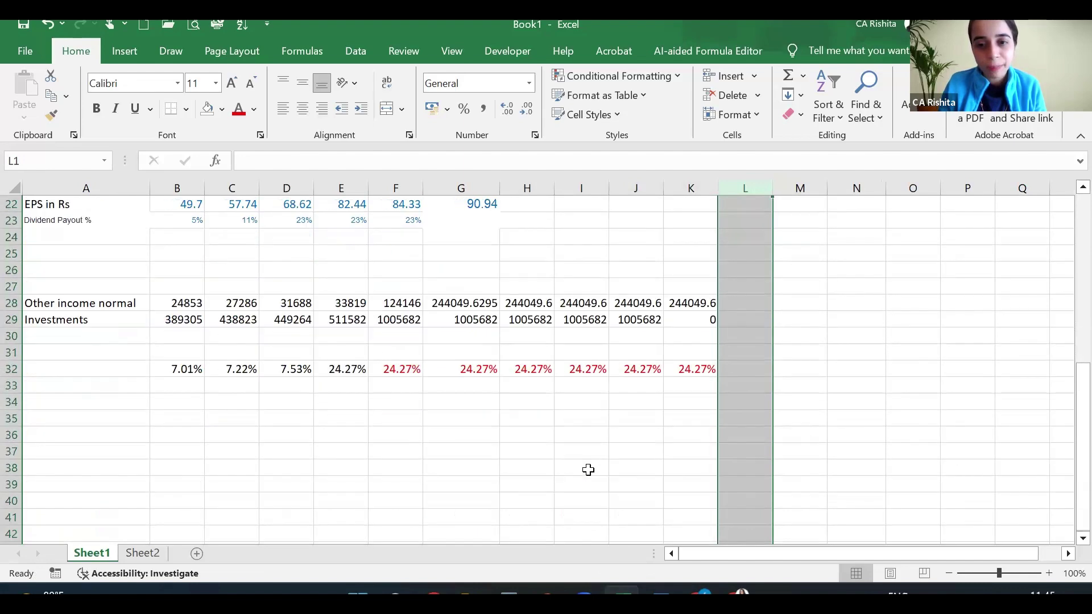
{"action": "scroll", "coordinate": [588, 470], "scroll_direction": "up", "scroll_amount": 6}
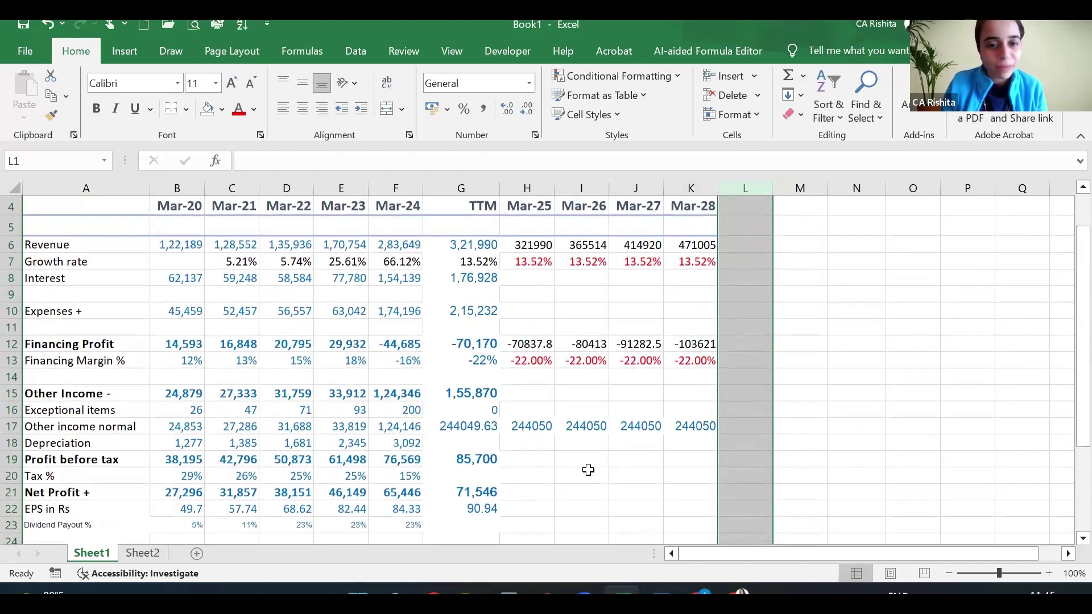
Calculate Mar-25 profit before tax in H19 with =H12+H17 and fill the formula across to K19
{"action": "left_click", "coordinate": [517, 397]}
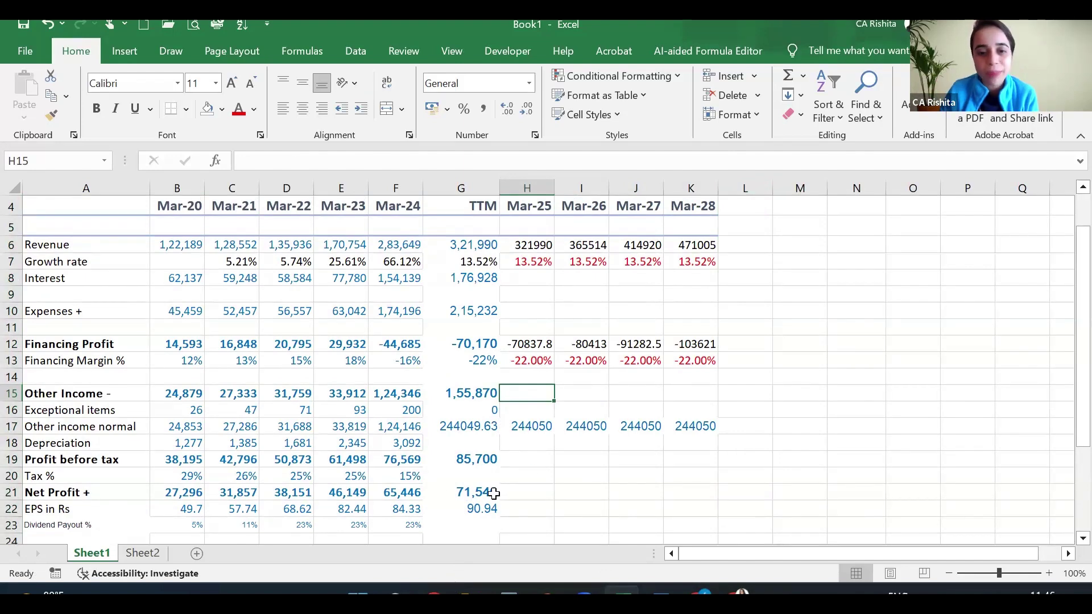
{"action": "left_click", "coordinate": [531, 464]}
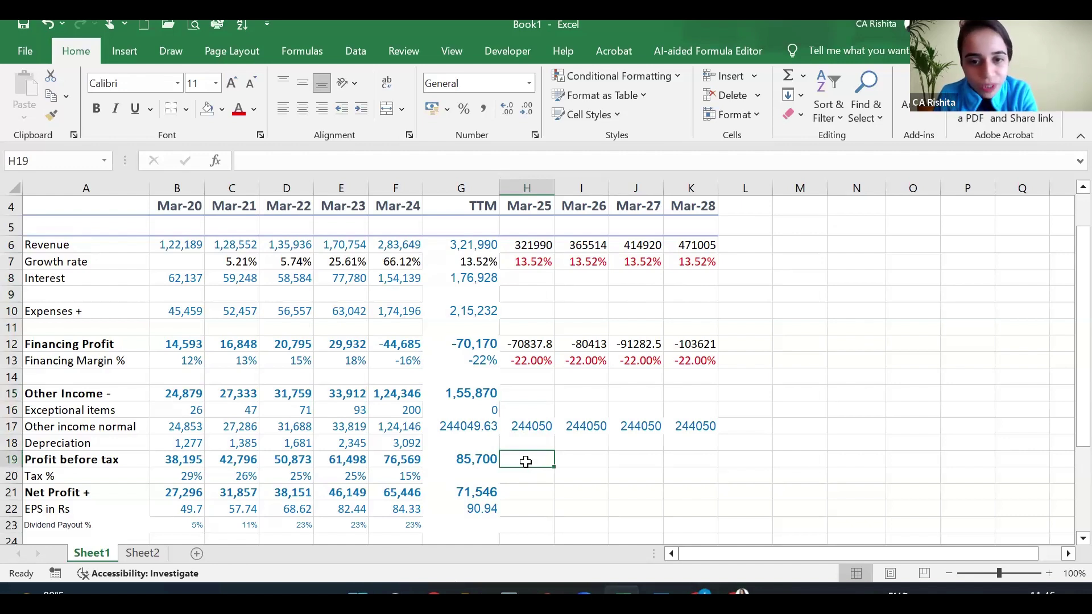
{"action": "type", "text": "="}
{"action": "left_click", "coordinate": [530, 345]}
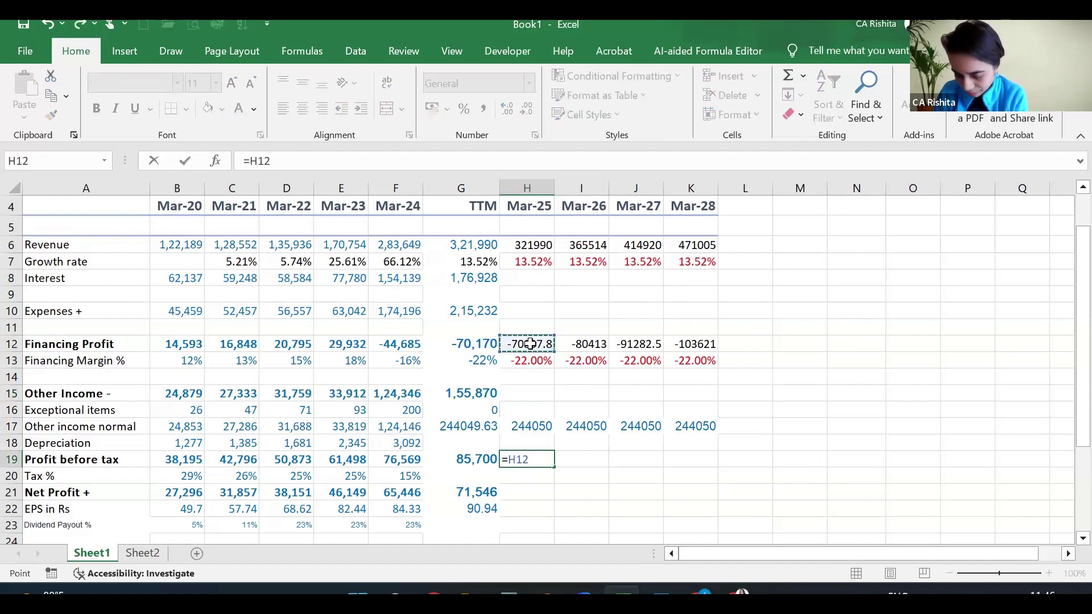
{"action": "type", "text": "+"}
{"action": "left_click", "coordinate": [549, 421]}
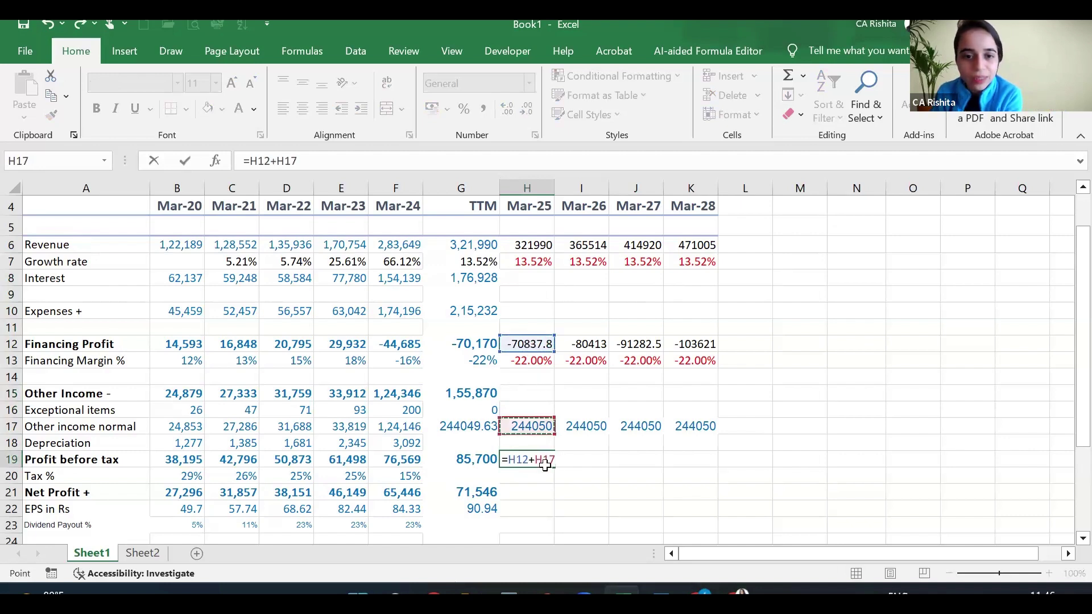
{"action": "key", "text": "Return"}
{"action": "left_click", "coordinate": [551, 462]}
{"action": "left_click_drag", "start_coordinate": [558, 468], "coordinate": [712, 478]}
Link the Mar-25 tax rate in H20 to the Mar-23 rate with =E20 and fill it across to K20
{"action": "left_click", "coordinate": [522, 479]}
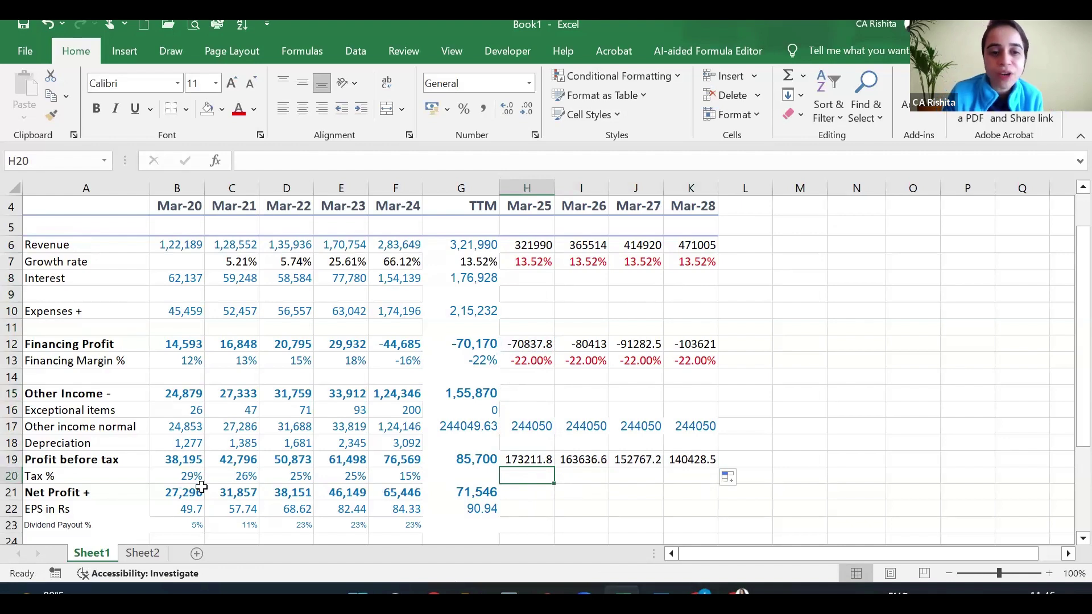
{"action": "left_click_drag", "start_coordinate": [303, 477], "coordinate": [335, 484]}
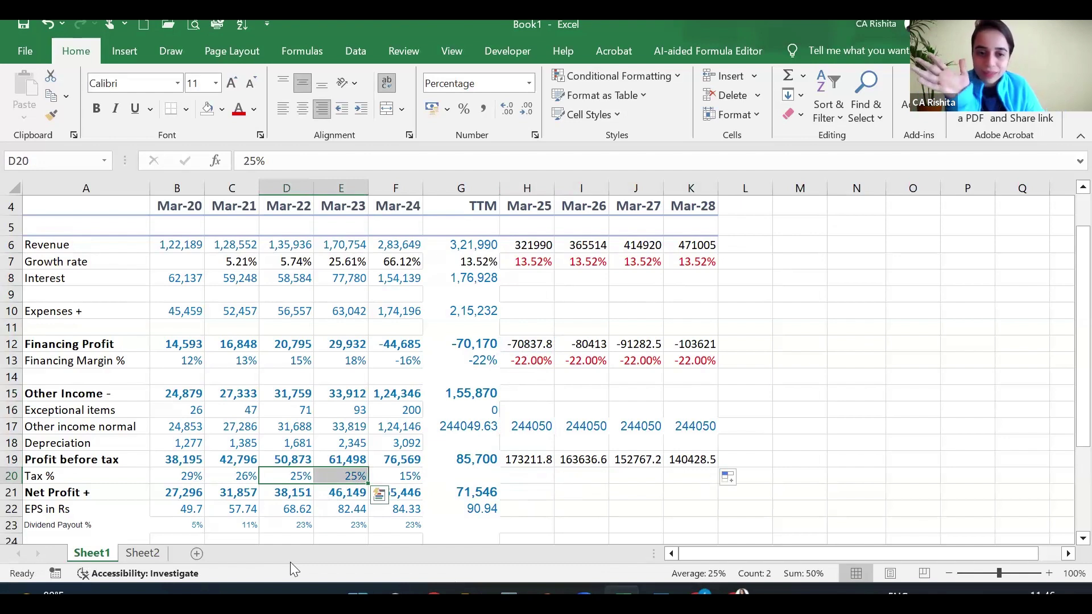
{"action": "left_click", "coordinate": [400, 477]}
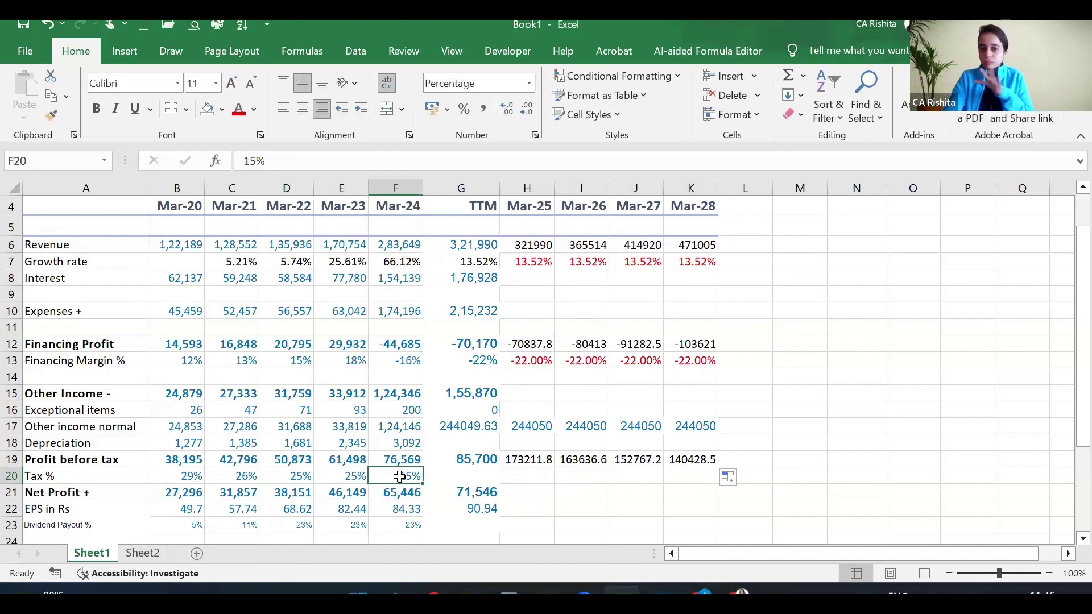
{"action": "left_click", "coordinate": [538, 474]}
{"action": "type", "text": "="}
{"action": "left_click", "coordinate": [326, 475]}
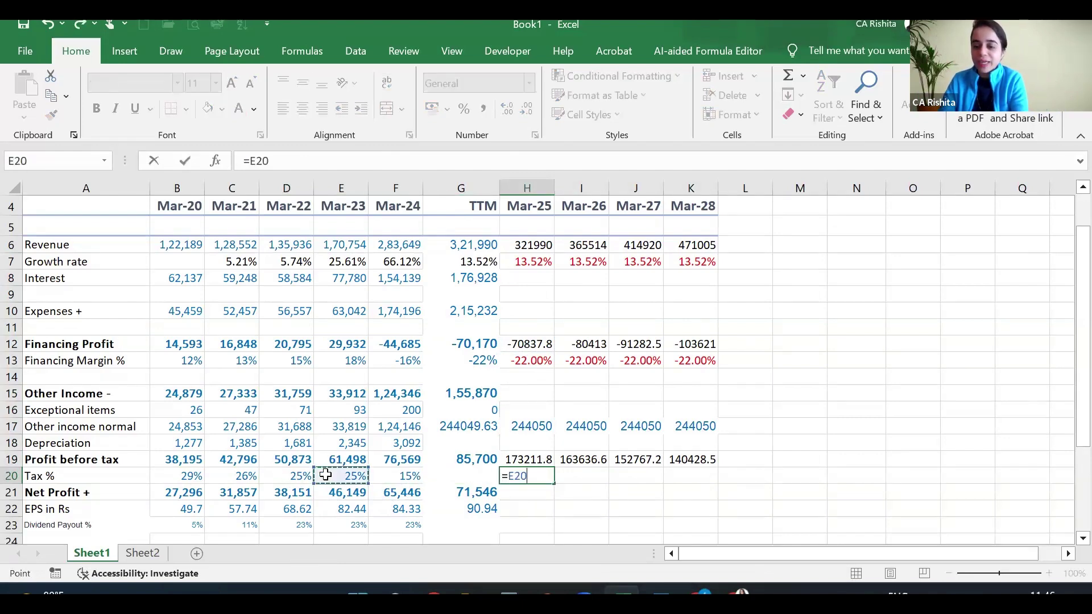
{"action": "key", "text": "Return"}
{"action": "left_click", "coordinate": [548, 477]}
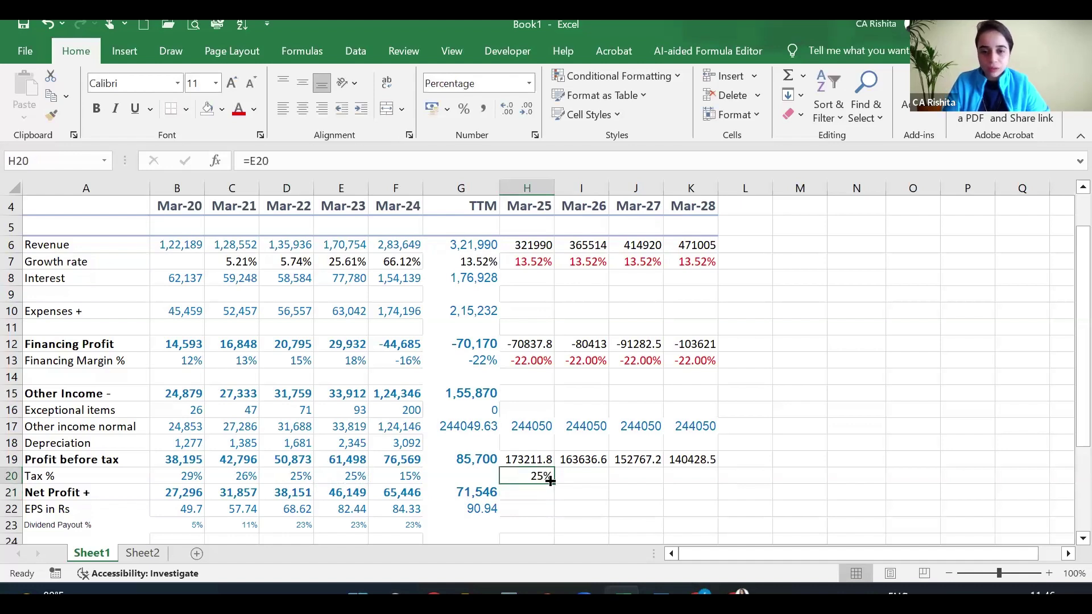
{"action": "left_click_drag", "start_coordinate": [555, 483], "coordinate": [714, 481]}
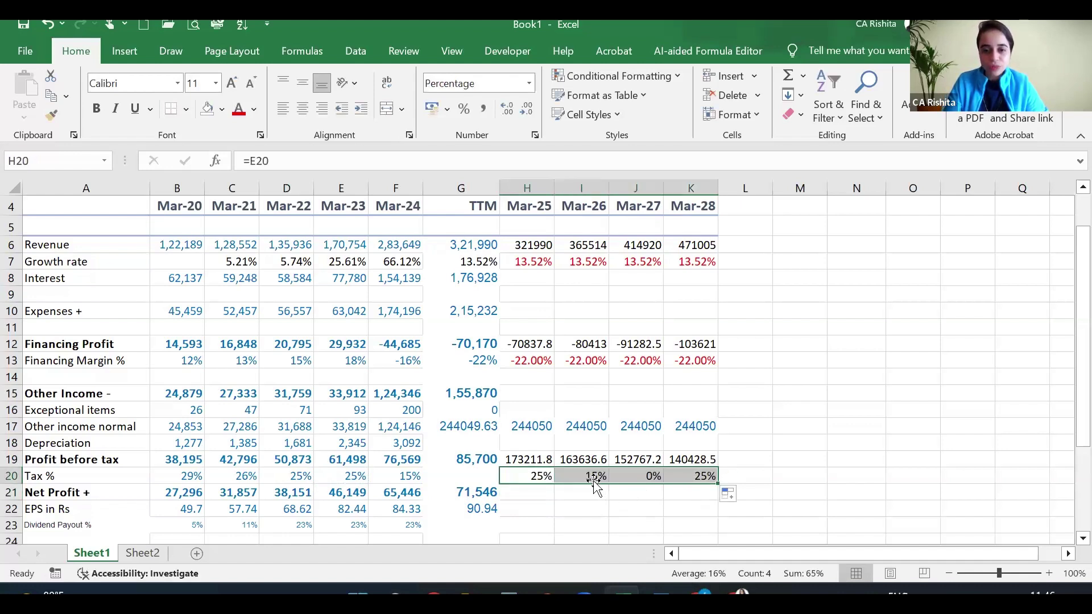
Set the Mar-26 tax rate in I20 to =H20, fill it across to K20 and colour the forecast tax rates H20:K20 red
{"action": "left_click", "coordinate": [576, 475]}
{"action": "type", "text": "="}
{"action": "left_click", "coordinate": [535, 477]}
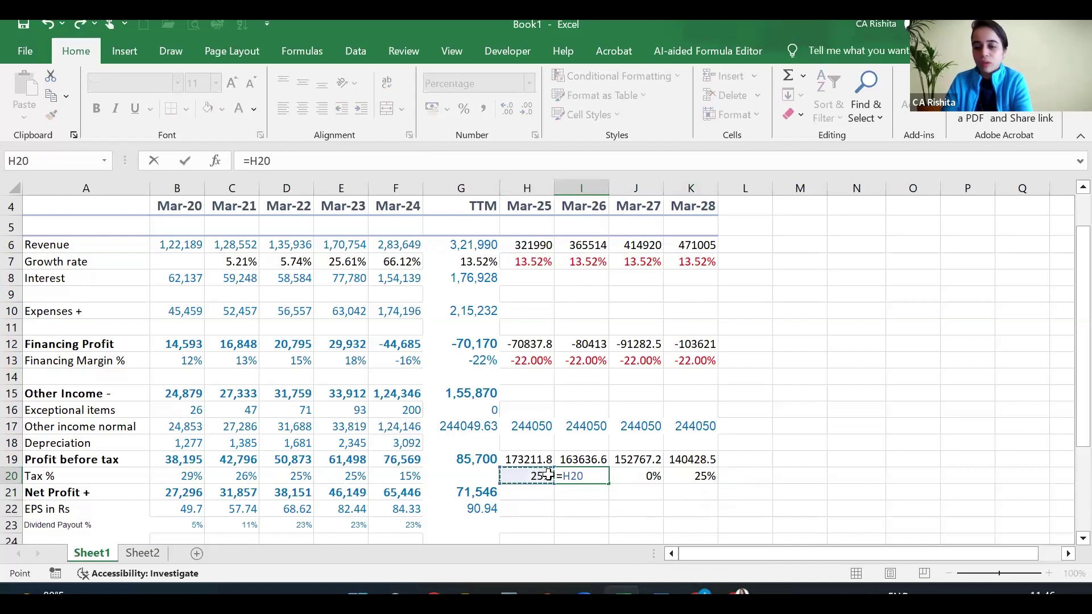
{"action": "key", "text": "Return"}
{"action": "left_click", "coordinate": [583, 475]}
{"action": "left_click_drag", "start_coordinate": [608, 483], "coordinate": [711, 478]}
{"action": "left_click_drag", "start_coordinate": [534, 476], "coordinate": [695, 476]}
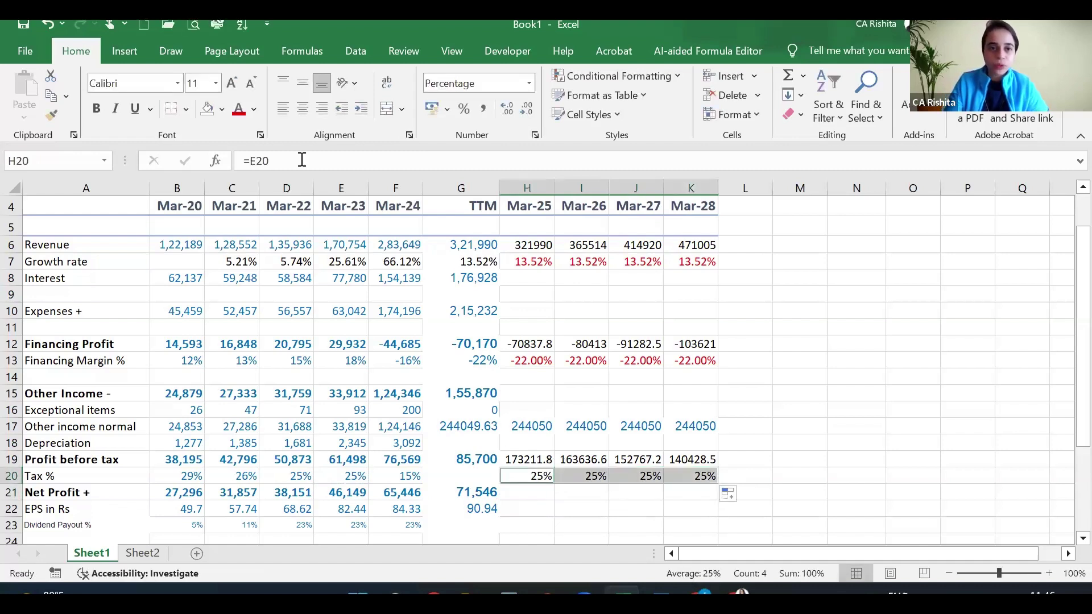
{"action": "left_click", "coordinate": [239, 108]}
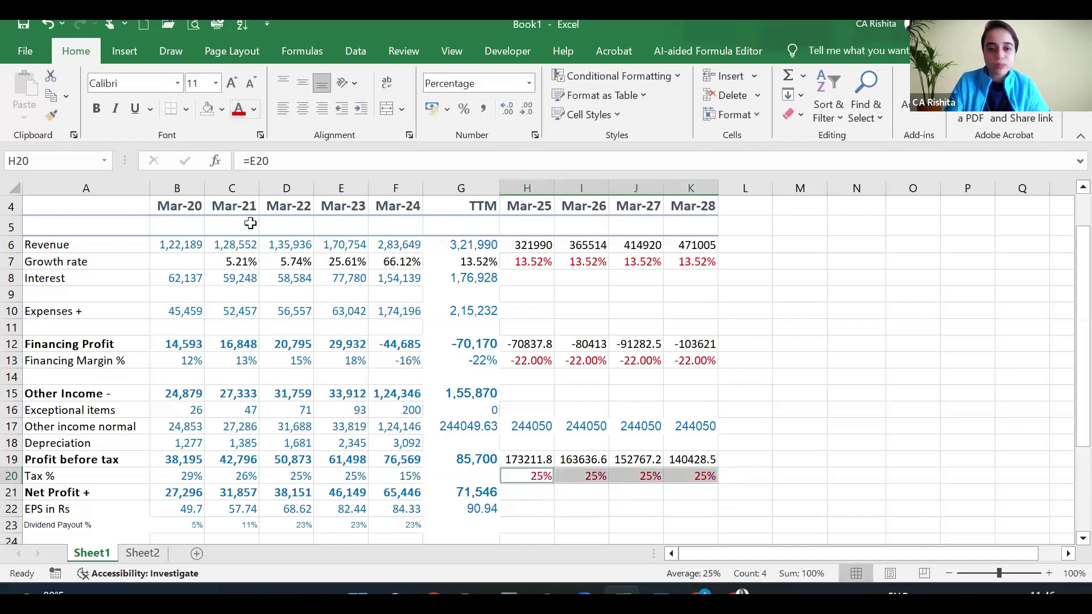
Label the Net Profit row as PAT in cell L21
{"action": "left_click", "coordinate": [534, 496]}
{"action": "left_click", "coordinate": [748, 491]}
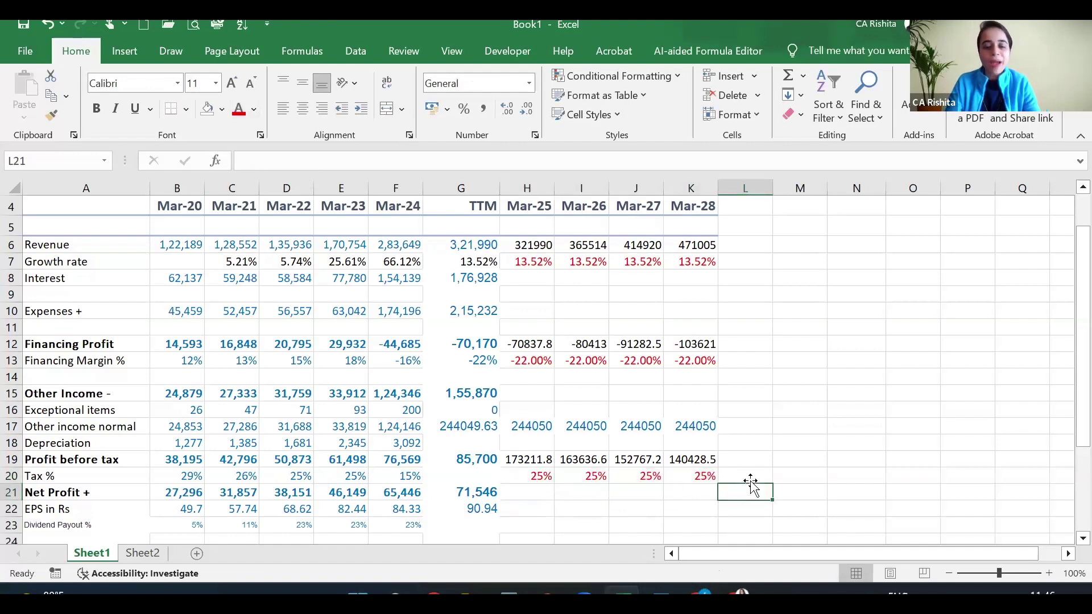
{"action": "type", "text": "PAT"}
{"action": "key", "text": "Return"}
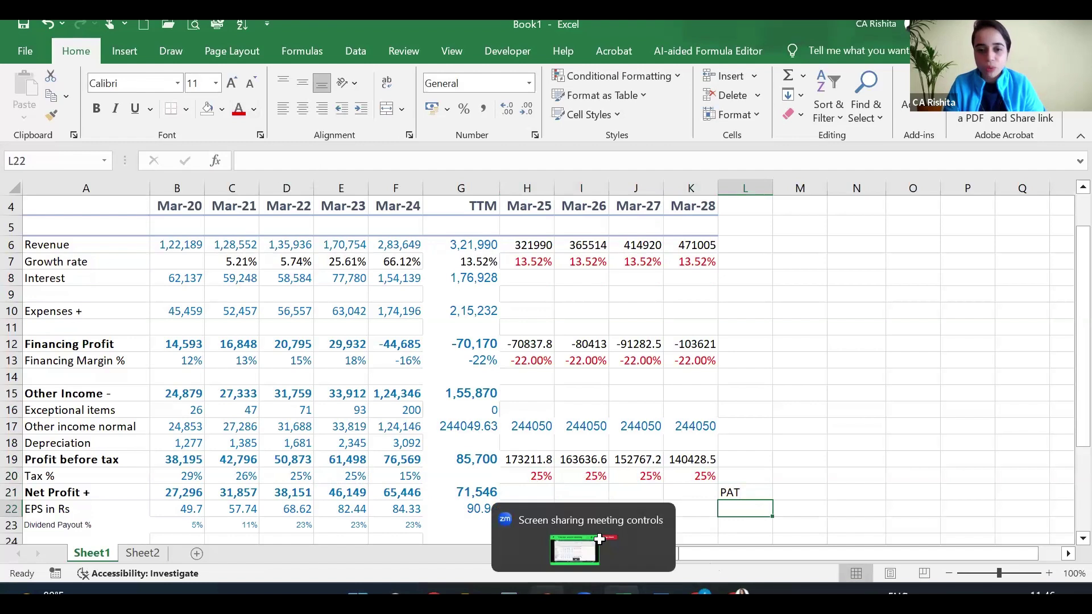
Calculate the Mar-25 net profit in H21 with =H19*(1-H20)
{"action": "left_click", "coordinate": [538, 493]}
{"action": "type", "text": "="}
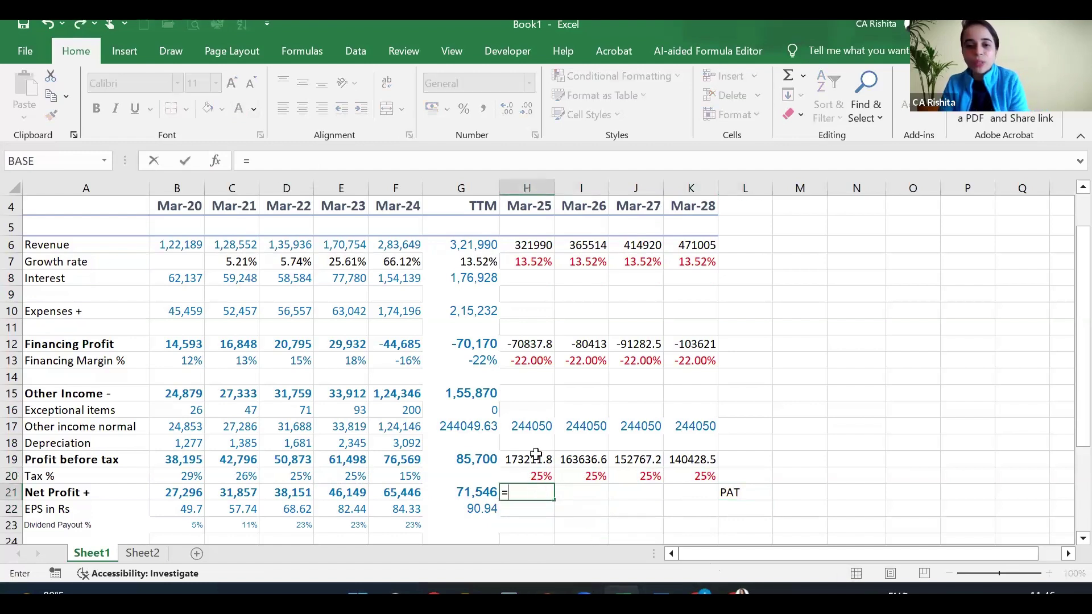
{"action": "left_click", "coordinate": [536, 460]}
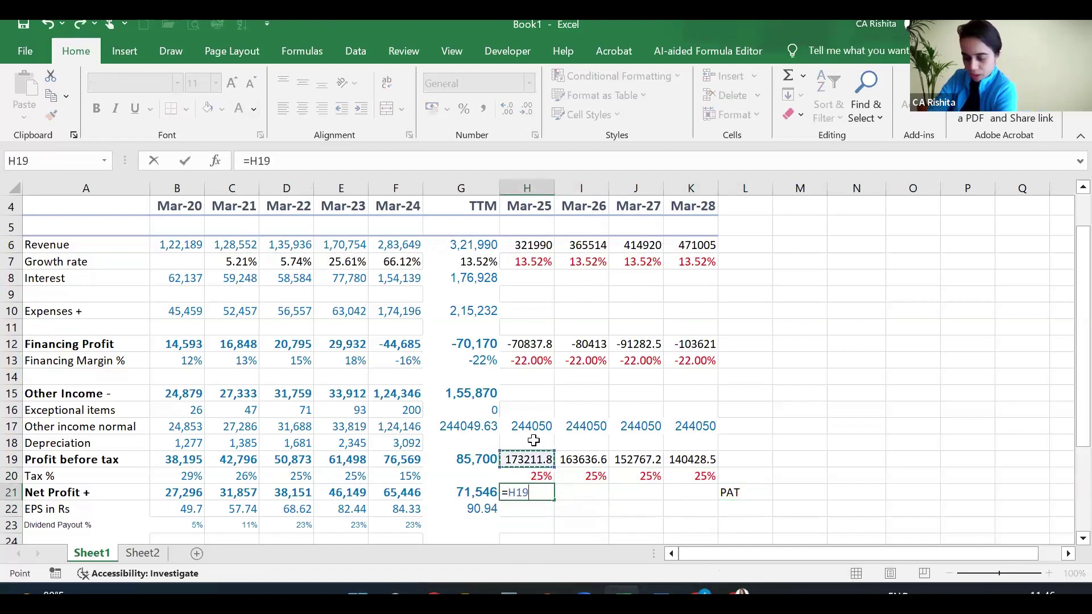
{"action": "type", "text": "*"}
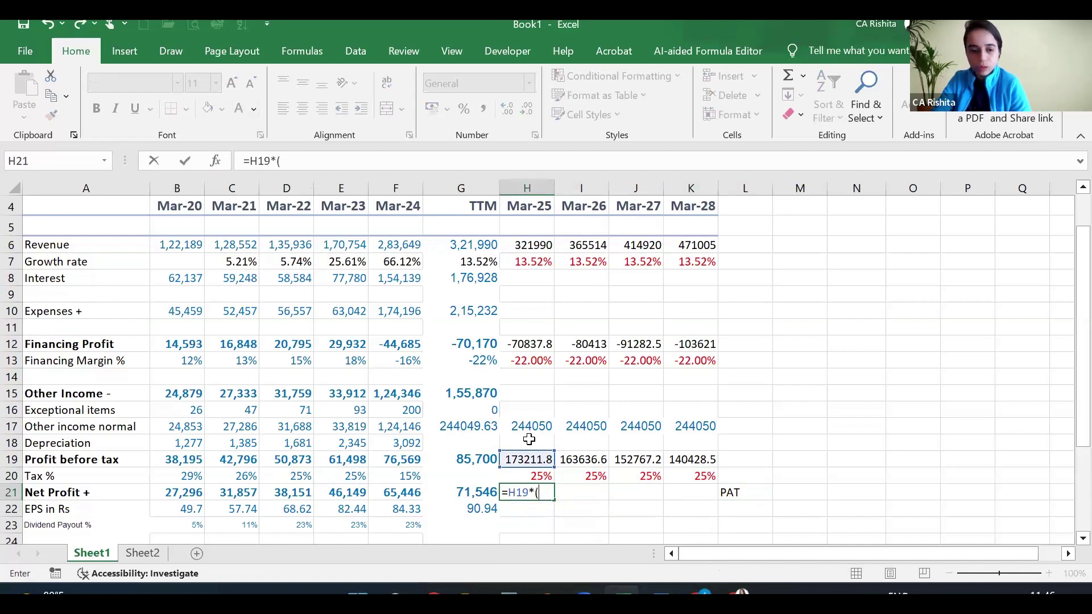
{"action": "type", "text": "(1-"}
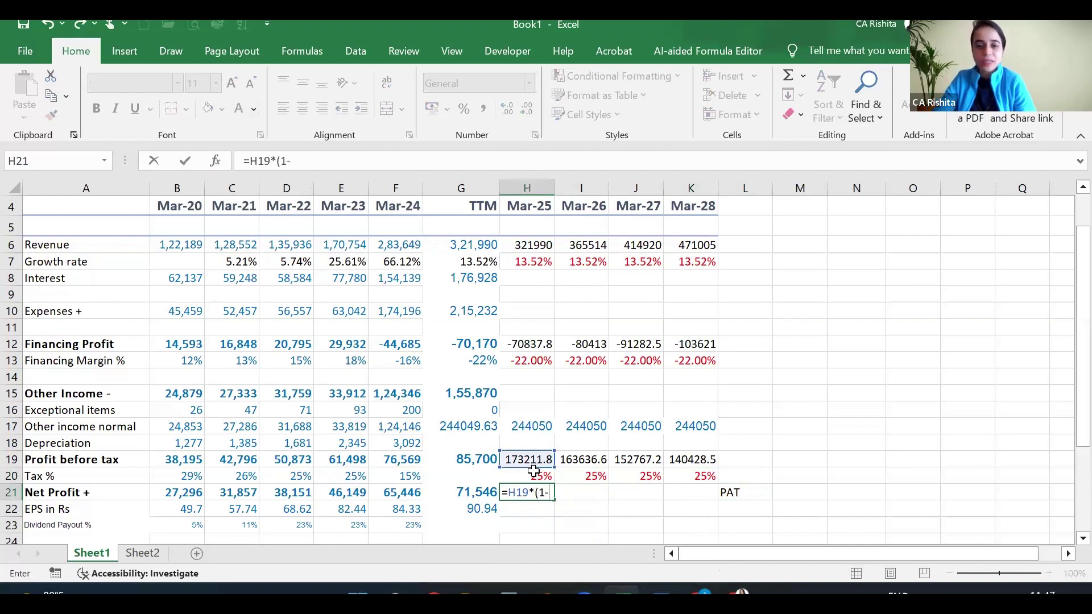
{"action": "left_click", "coordinate": [533, 472]}
{"action": "type", "text": ")"}
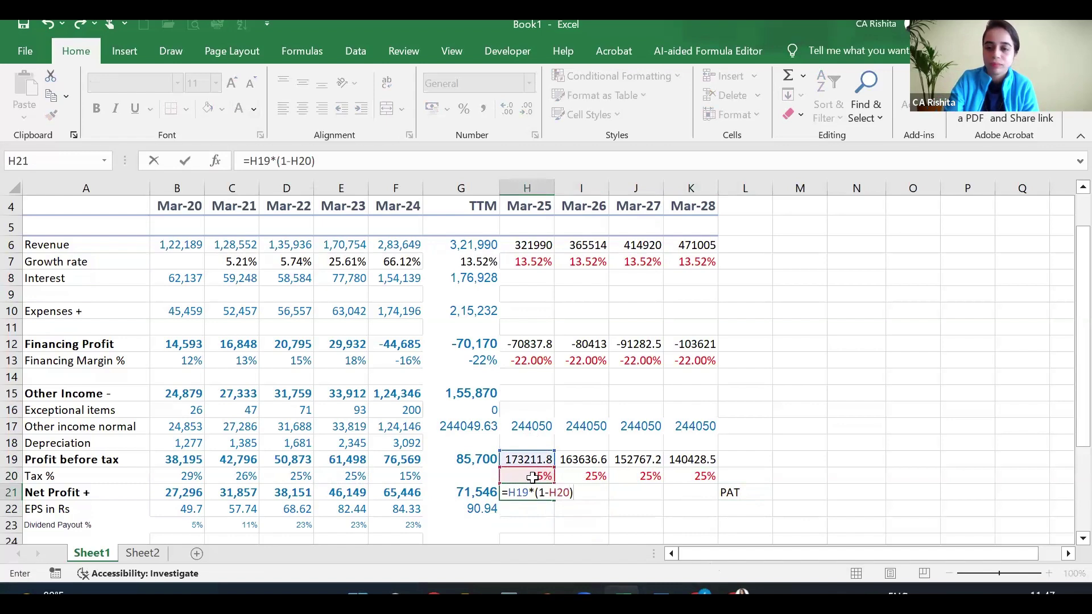
{"action": "key", "text": "Return"}
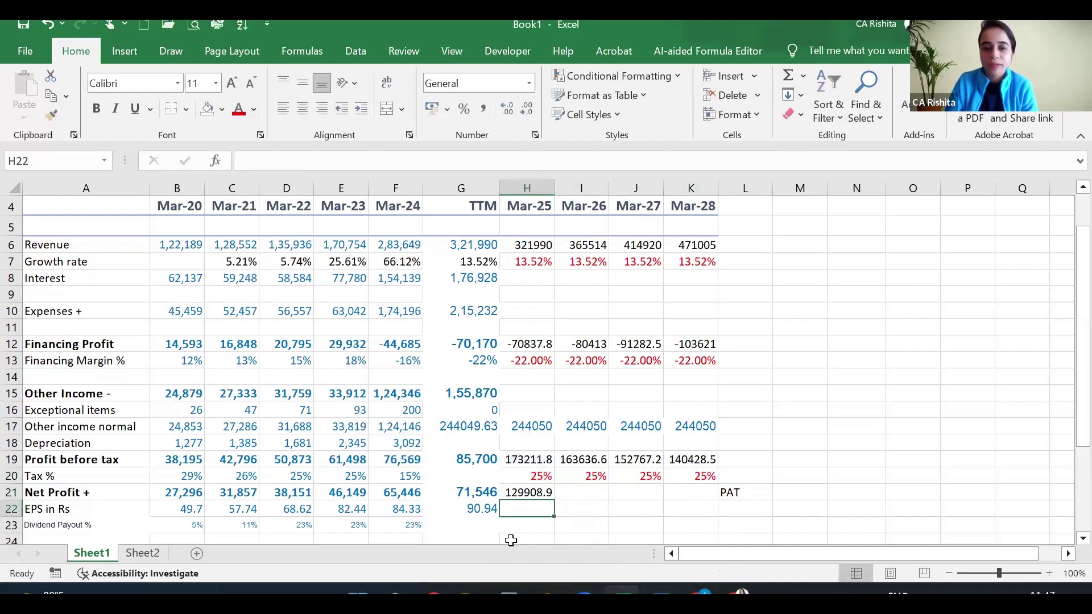
Fill the net profit formula from H21 across to K21 and show the results without decimals
{"action": "left_click", "coordinate": [546, 494]}
{"action": "left_click_drag", "start_coordinate": [569, 505], "coordinate": [705, 504]}
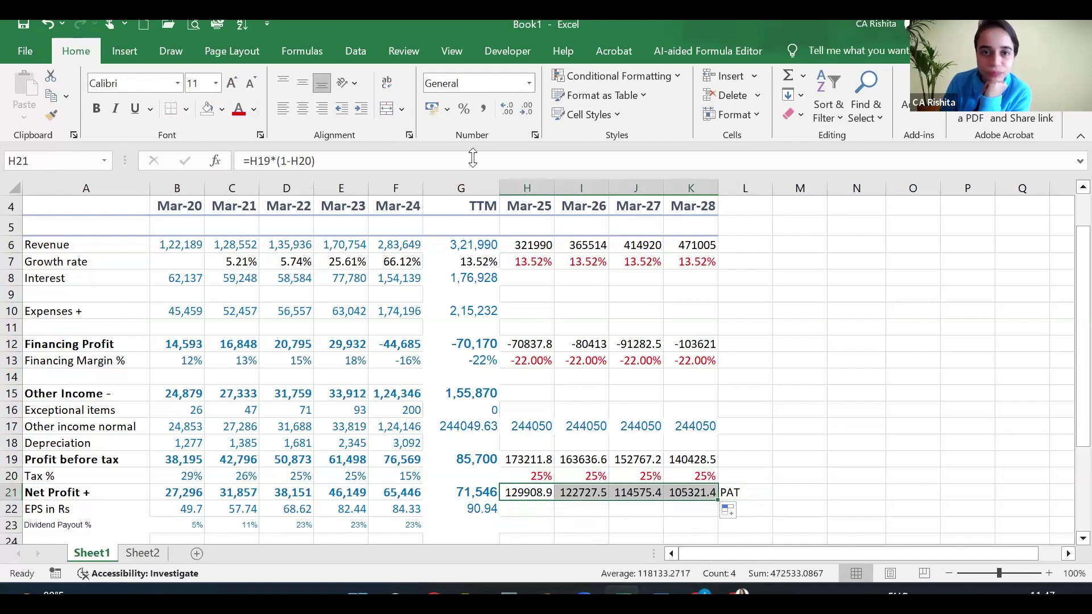
{"action": "left_click", "coordinate": [527, 109]}
Save the workbook as HDFC bank in the Financial models folder
{"action": "left_click", "coordinate": [23, 26]}
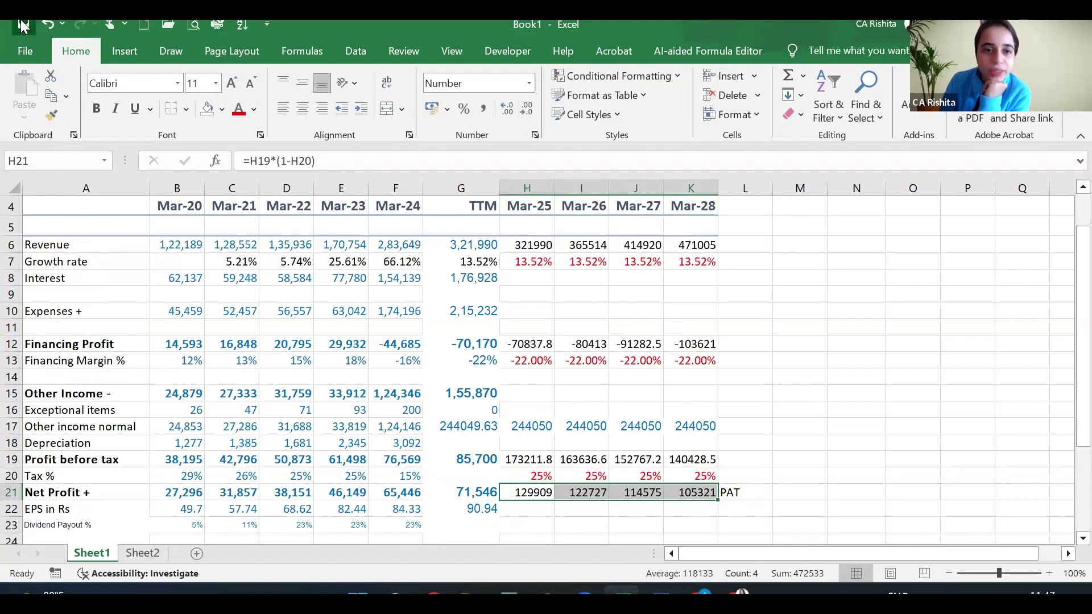
{"action": "left_click", "coordinate": [561, 326]}
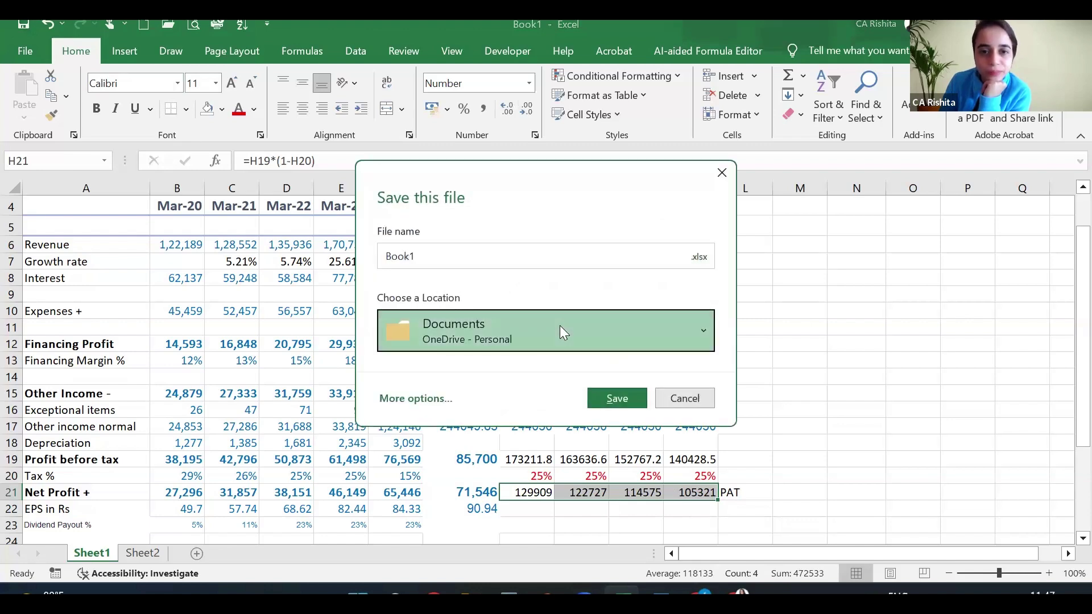
{"action": "left_click", "coordinate": [580, 206]}
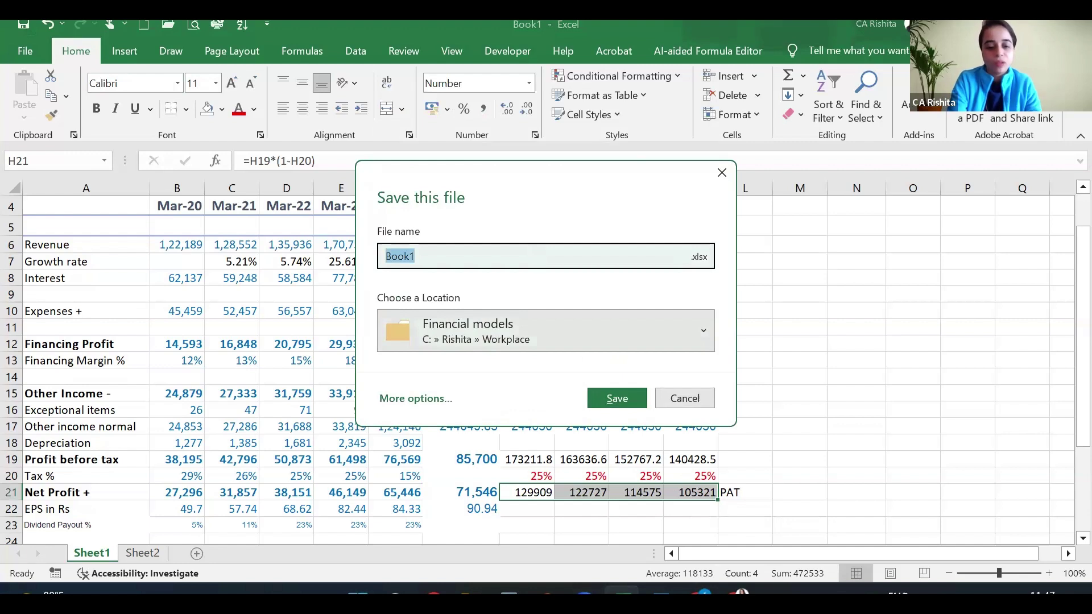
{"action": "type", "text": "HDFC bank"}
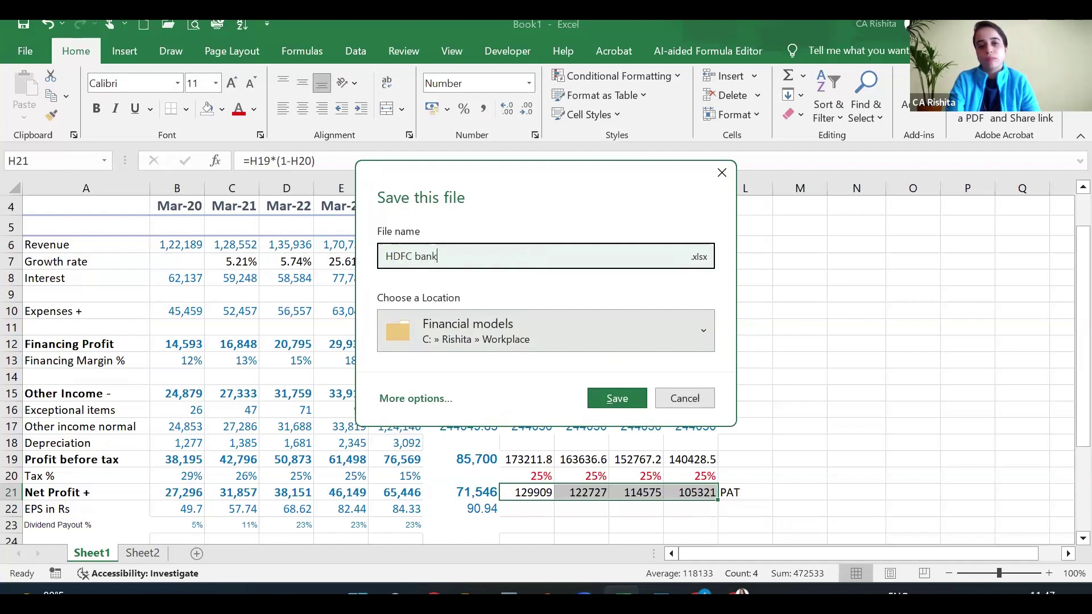
{"action": "key", "text": "Return"}
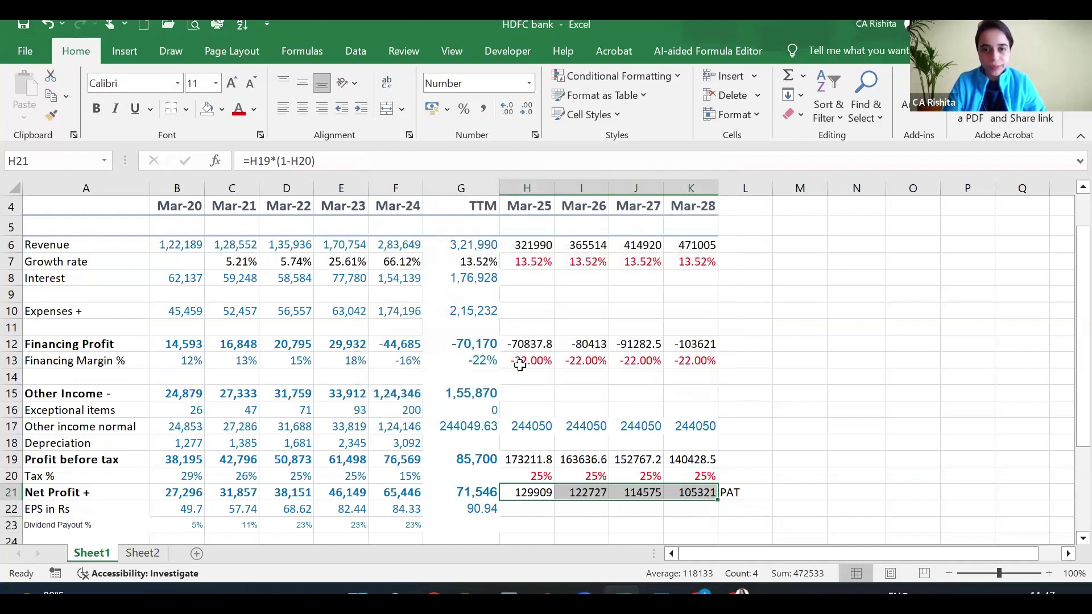
{"action": "left_click", "coordinate": [544, 300]}
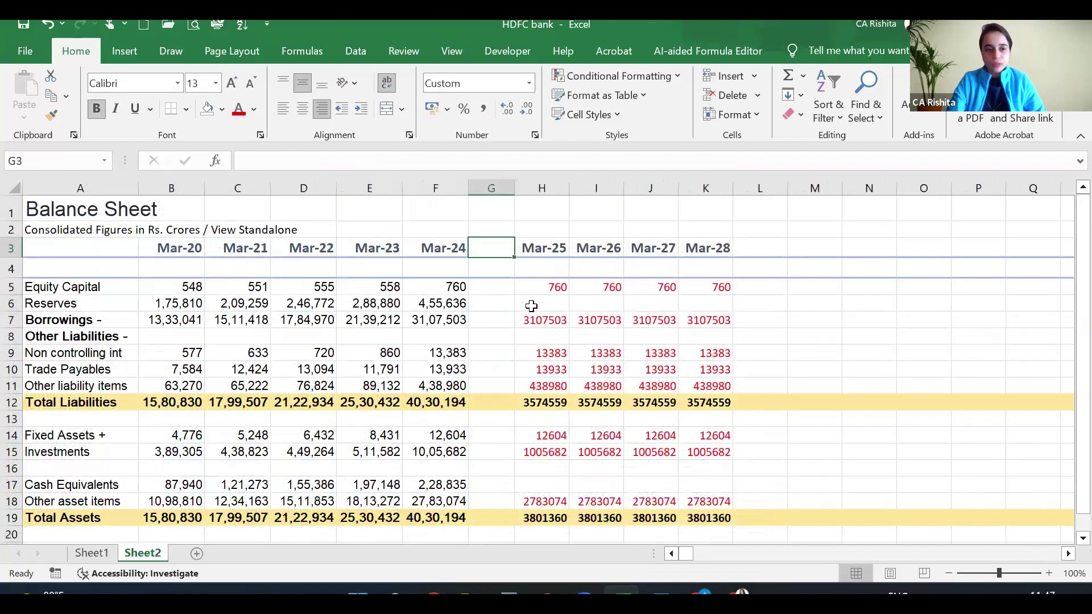
{"action": "left_click", "coordinate": [532, 306]}
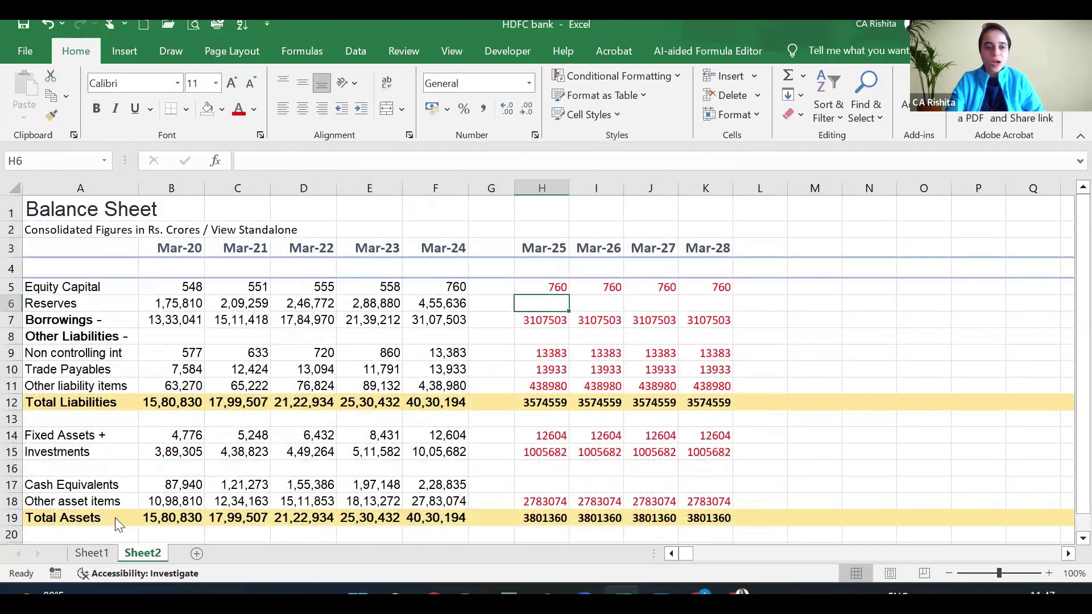
{"action": "left_click", "coordinate": [95, 553]}
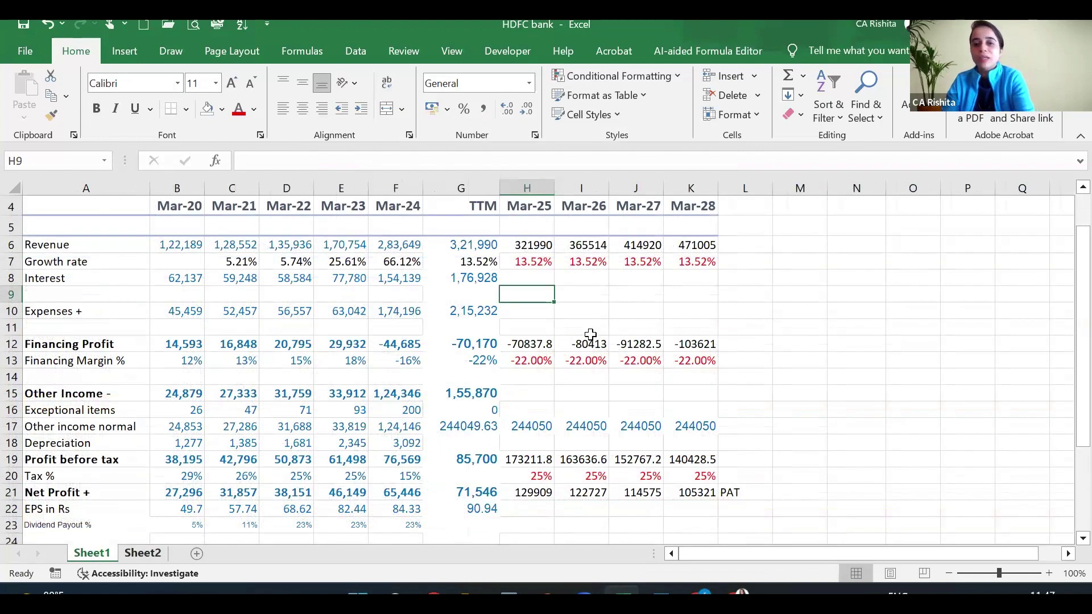
{"action": "key", "text": "ctrl+Page_Down"}
{"action": "type", "text": "="}
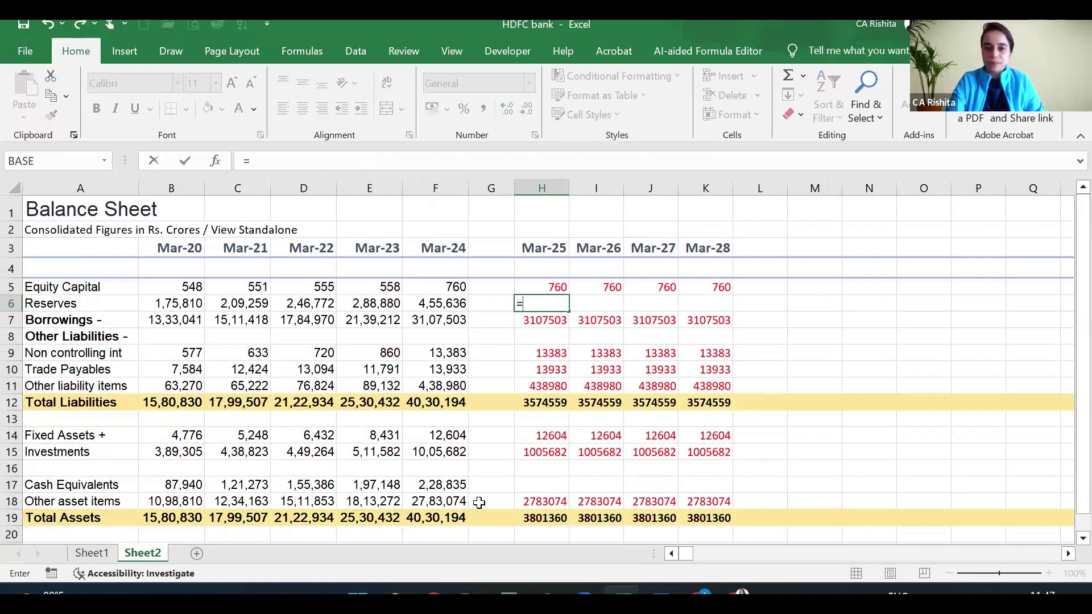
{"action": "key", "text": "BackSpace"}
{"action": "key", "text": "Return"}
Carry the Mar-24 reserves into G6 of the balance sheet on Sheet2 with =F6
{"action": "key", "text": "Up"}
{"action": "key", "text": "Left"}
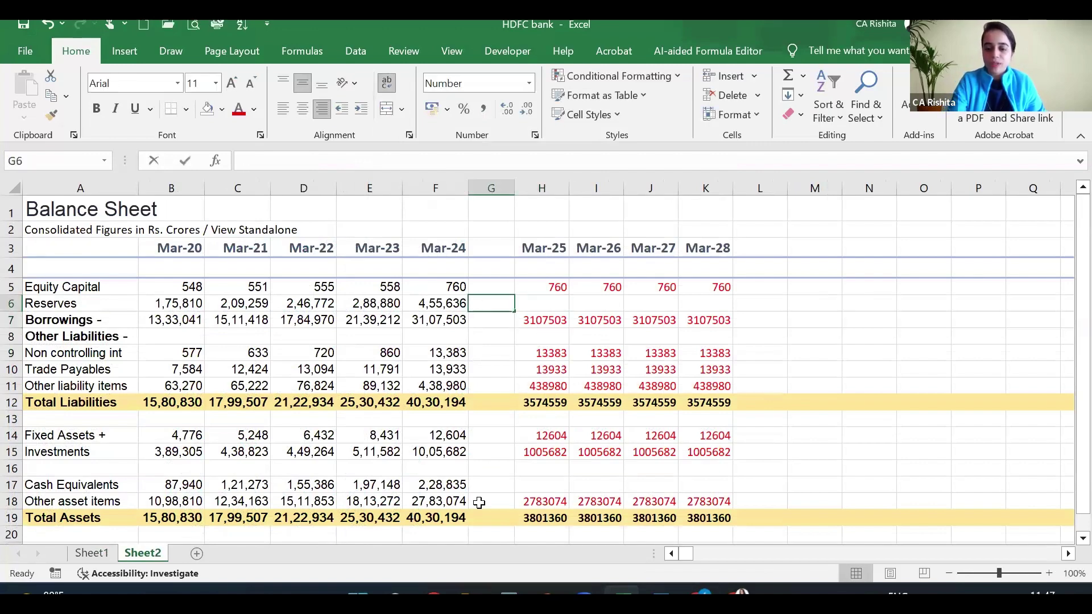
{"action": "type", "text": "="}
{"action": "key", "text": "Left"}
{"action": "key", "text": "Return"}
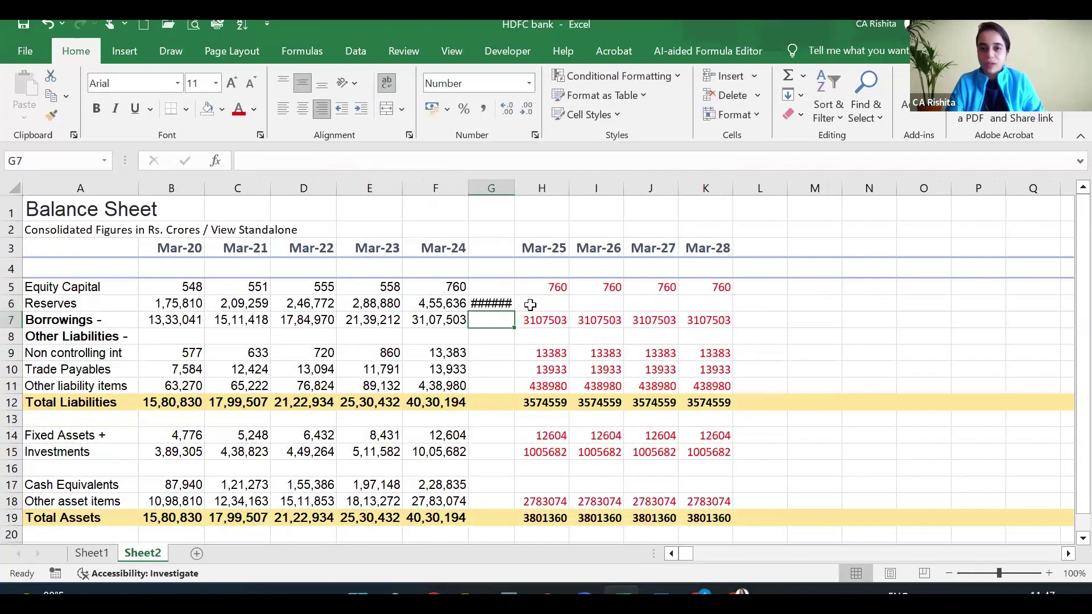
Calculate the Mar-25 reserves in H6 as prior reserves plus net profit with =G6+Sheet1!H21
{"action": "left_click", "coordinate": [530, 305]}
{"action": "type", "text": "="}
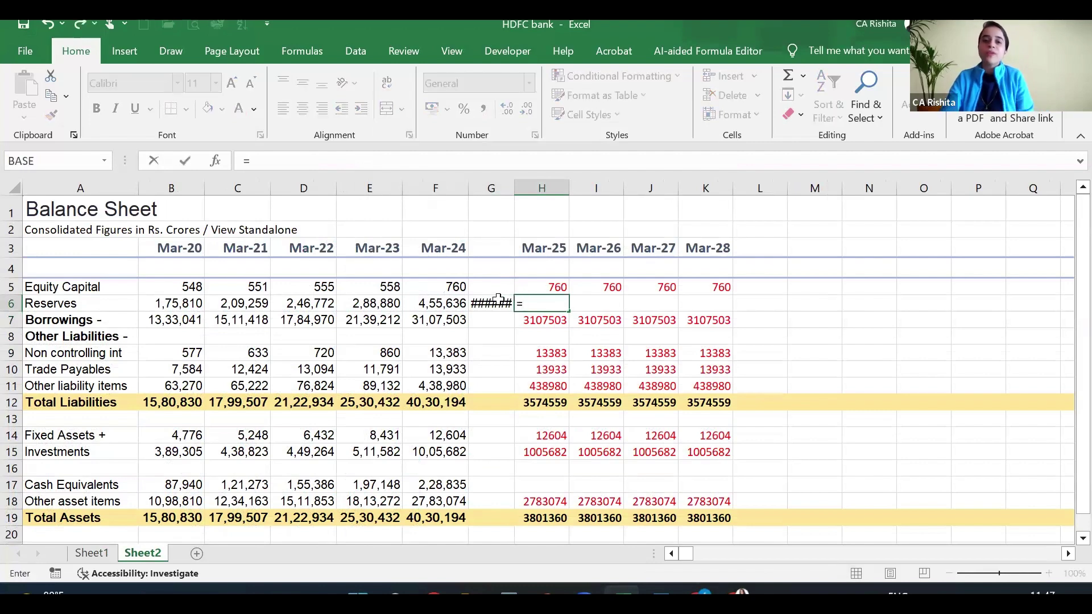
{"action": "left_click", "coordinate": [495, 303]}
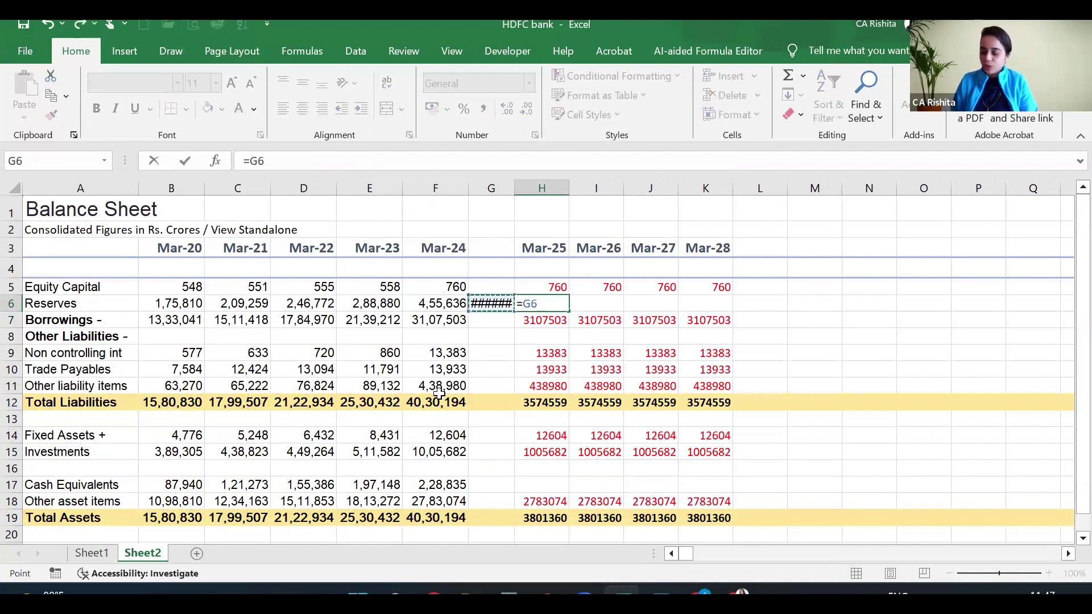
{"action": "type", "text": "+"}
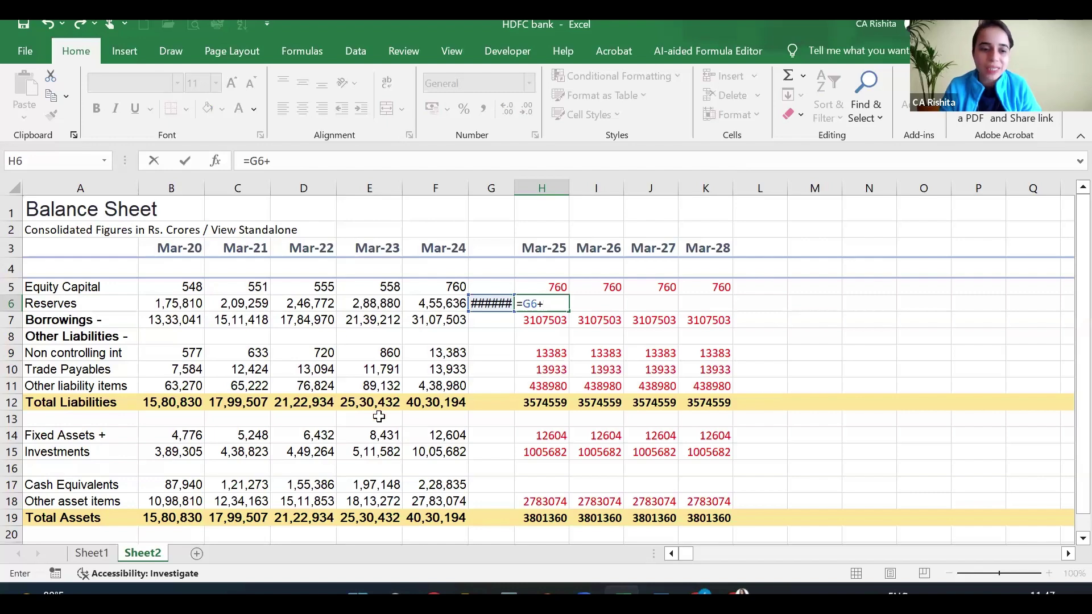
{"action": "key", "text": "ctrl+Page_Up"}
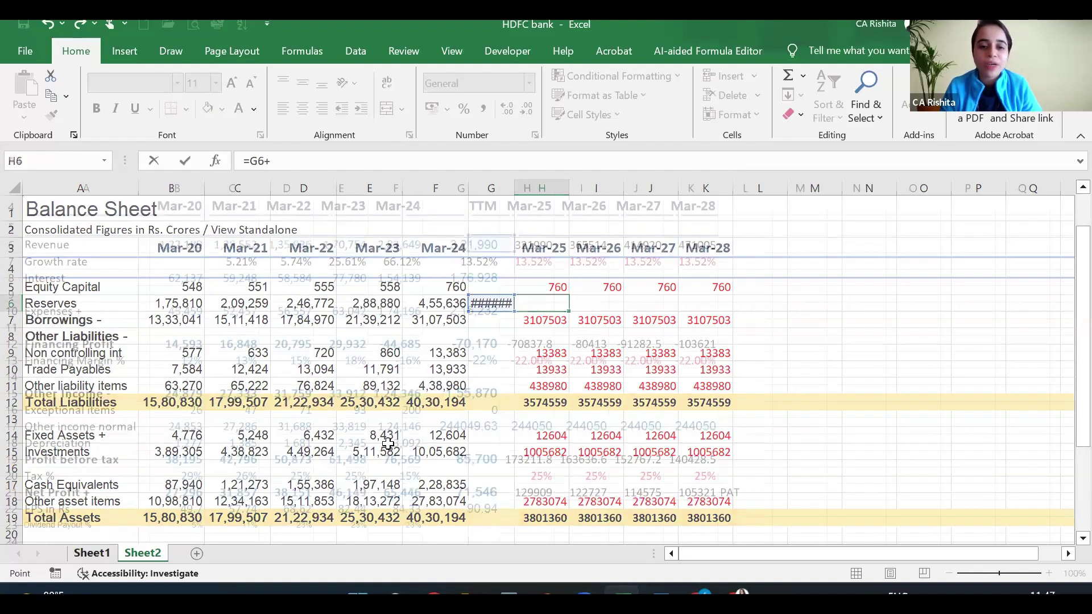
{"action": "left_click", "coordinate": [514, 491]}
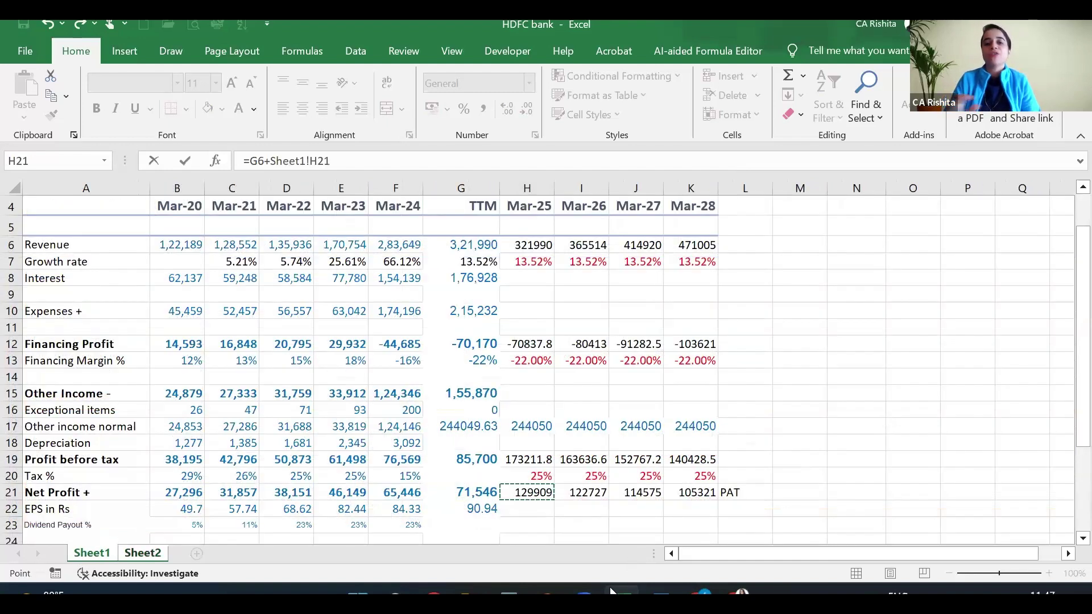
{"action": "key", "text": "Return"}
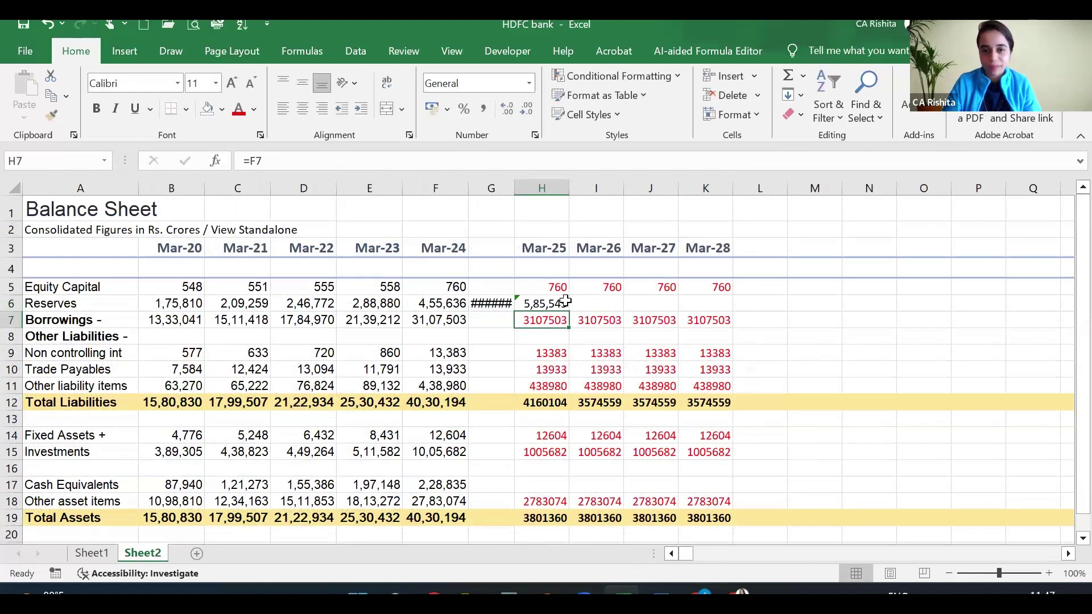
Fill the reserves formula from H6 across to K6 and narrow column G
{"action": "left_click", "coordinate": [563, 307]}
{"action": "left_click_drag", "start_coordinate": [568, 312], "coordinate": [718, 307]}
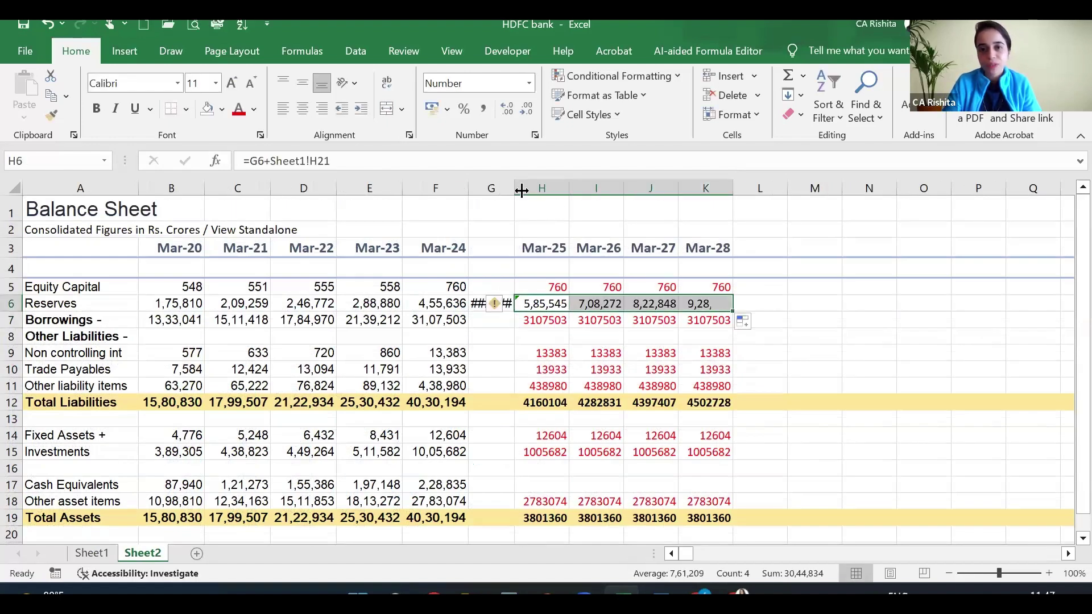
{"action": "left_click_drag", "start_coordinate": [496, 189], "coordinate": [493, 188]}
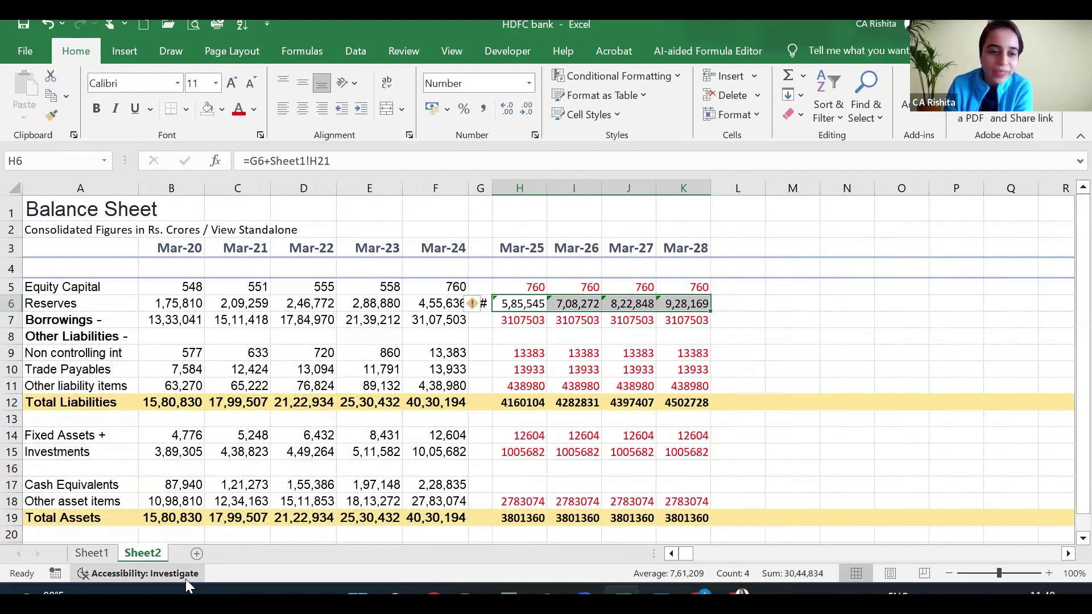
Create a copy of Sheet2 at the end of the workbook and rename it CFS
{"action": "right_click", "coordinate": [141, 552]}
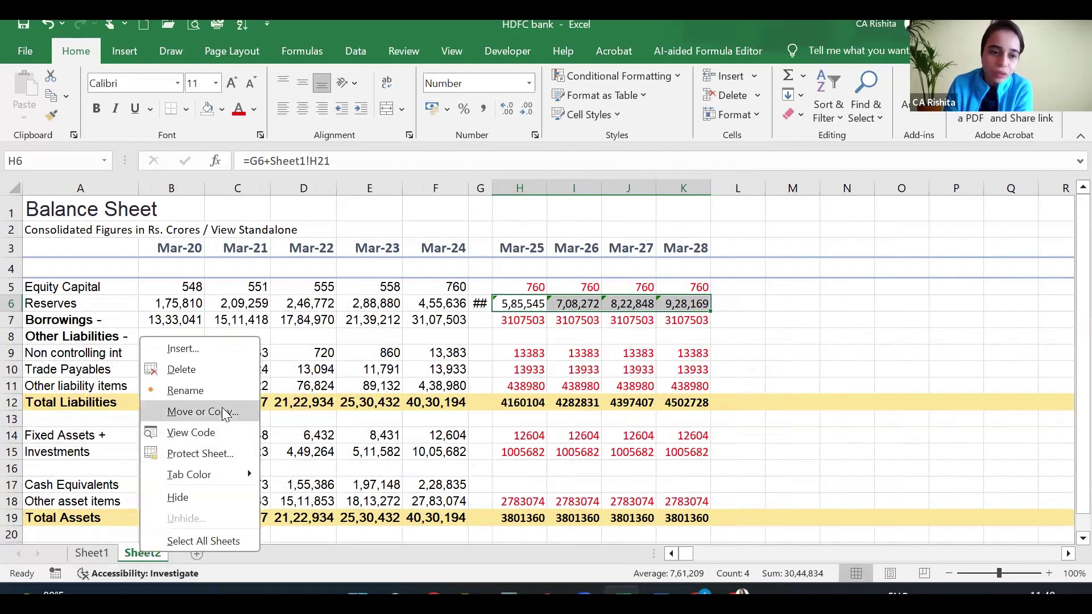
{"action": "left_click", "coordinate": [215, 412]}
{"action": "left_click", "coordinate": [169, 428]}
{"action": "left_click", "coordinate": [157, 512]}
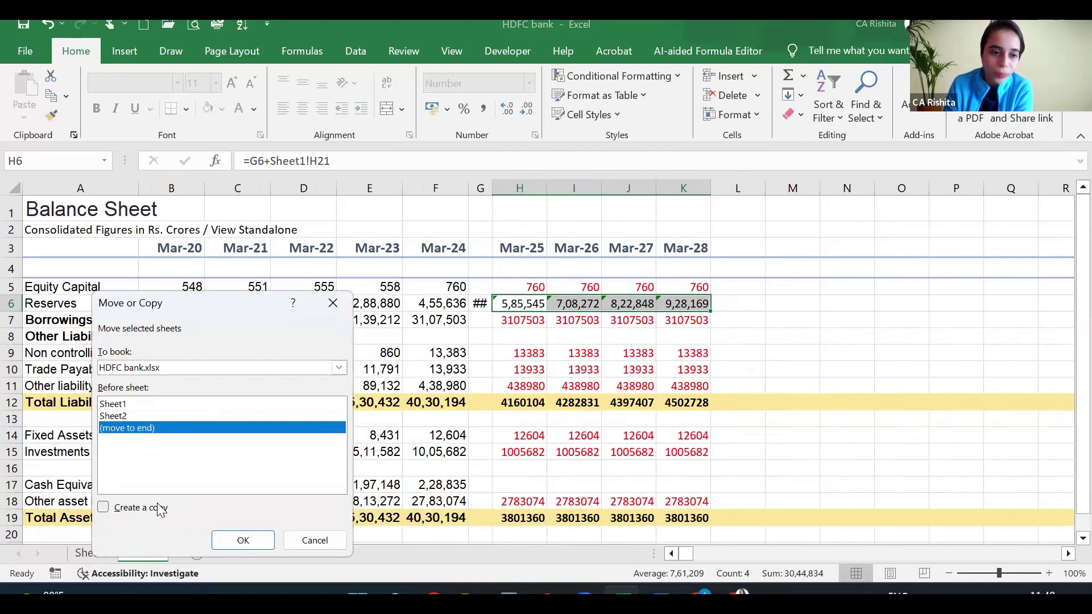
{"action": "left_click", "coordinate": [233, 540]}
{"action": "right_click", "coordinate": [198, 558]}
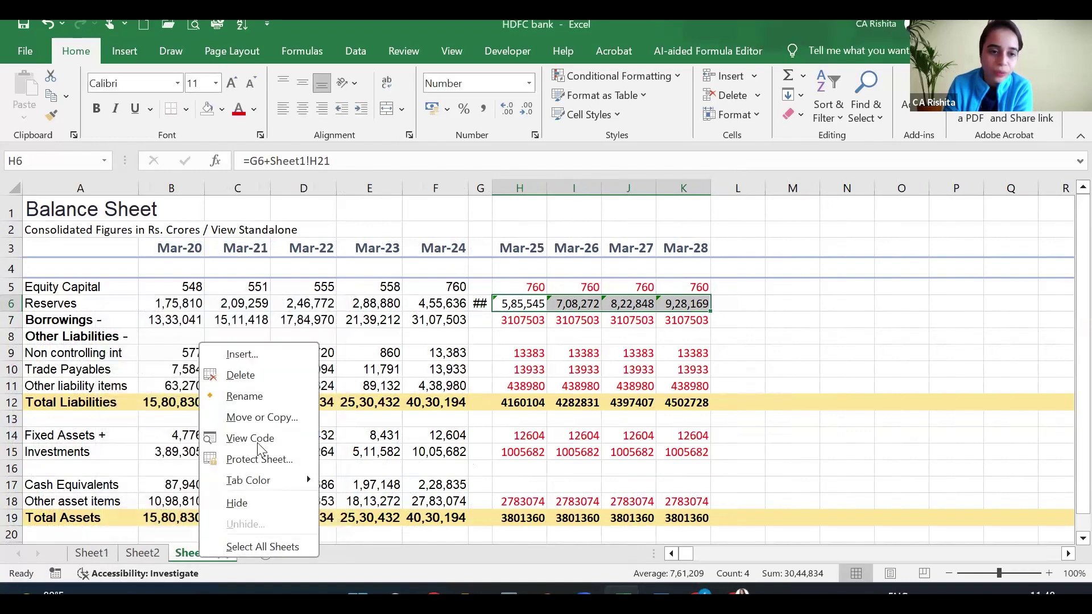
{"action": "left_click", "coordinate": [281, 397]}
{"action": "type", "text": "CFS"}
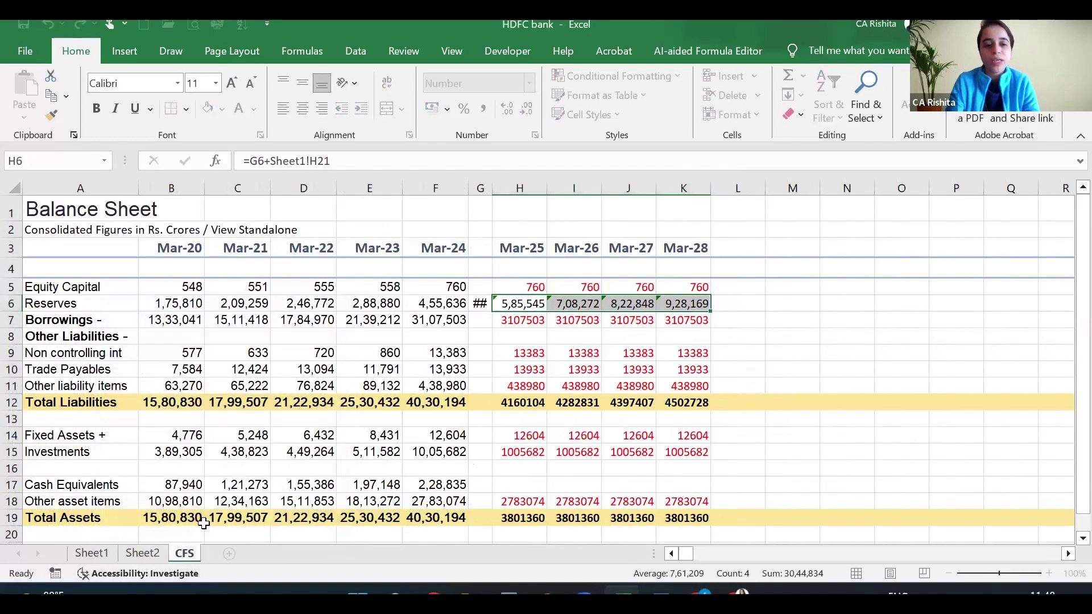
{"action": "key", "text": "Return"}
Change the title in A1 of the CFS sheet to CFS
{"action": "left_click", "coordinate": [83, 209]}
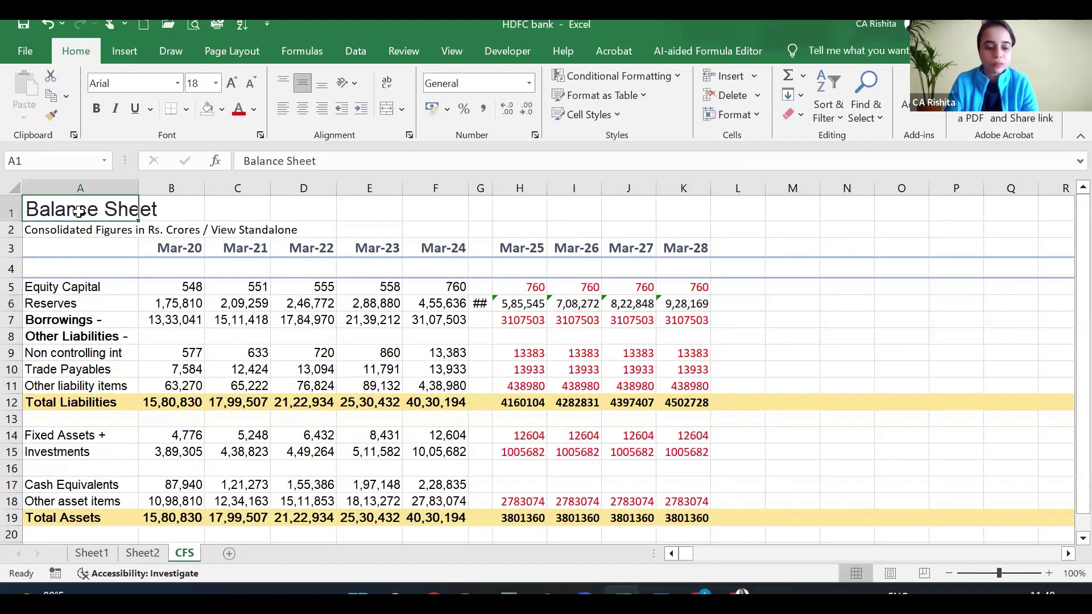
{"action": "type", "text": "CFS"}
{"action": "key", "text": "Return"}
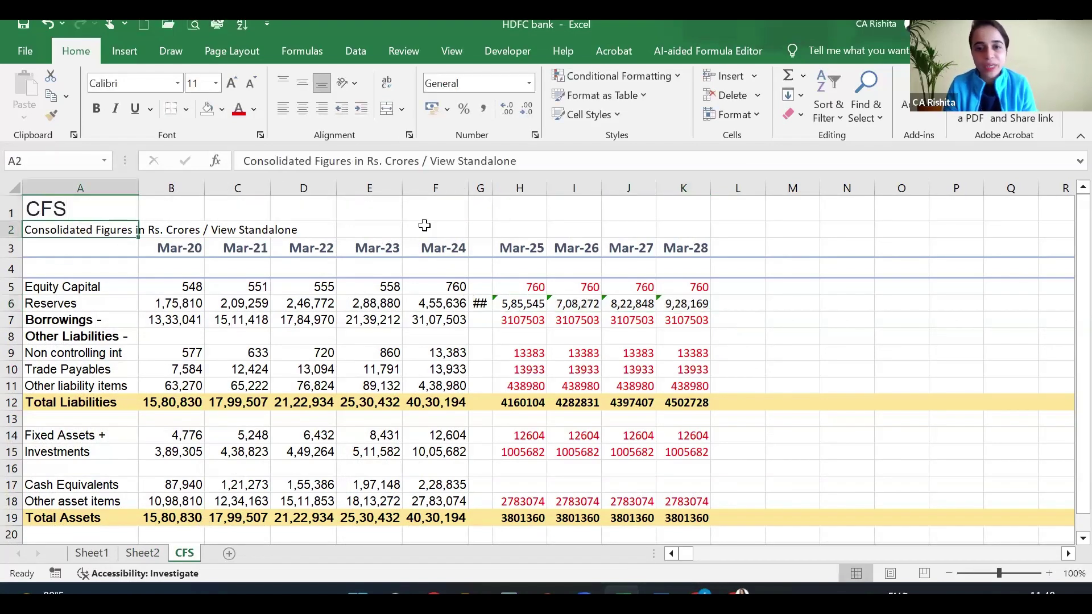
Delete rows 5 to 23 with the copied balance sheet items from the CFS sheet
{"action": "left_click_drag", "start_coordinate": [10, 286], "coordinate": [10, 305]}
{"action": "left_click_drag", "start_coordinate": [52, 551], "coordinate": [34, 501]}
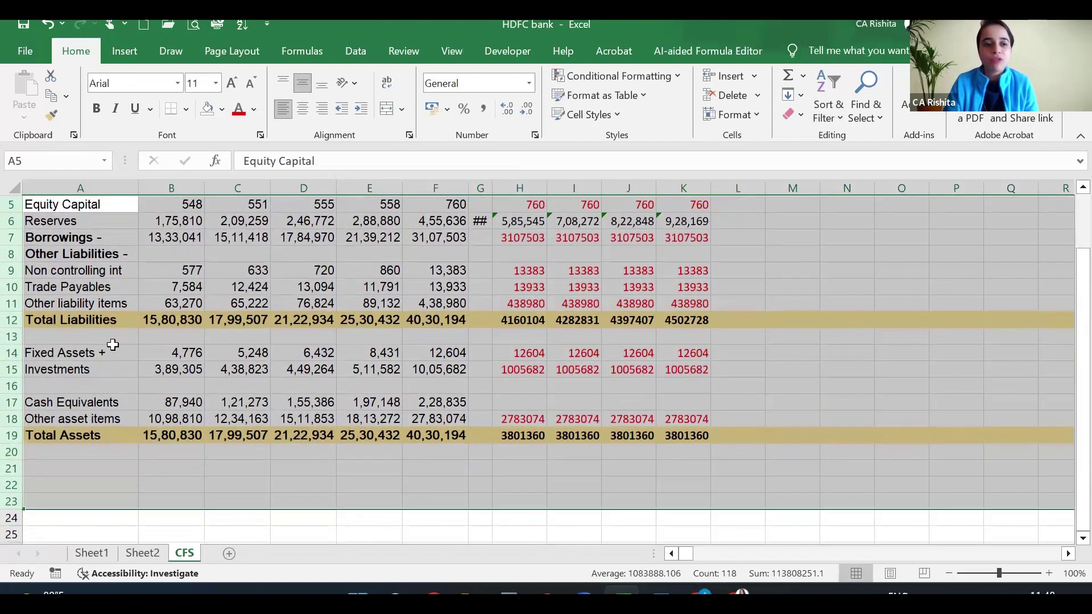
{"action": "key", "text": "ctrl+minus"}
{"action": "scroll", "coordinate": [85, 301], "scroll_direction": "up", "scroll_amount": 2}
Enter the cash flow headings CFO in A5 and CFI in A7
{"action": "left_click", "coordinate": [82, 292]}
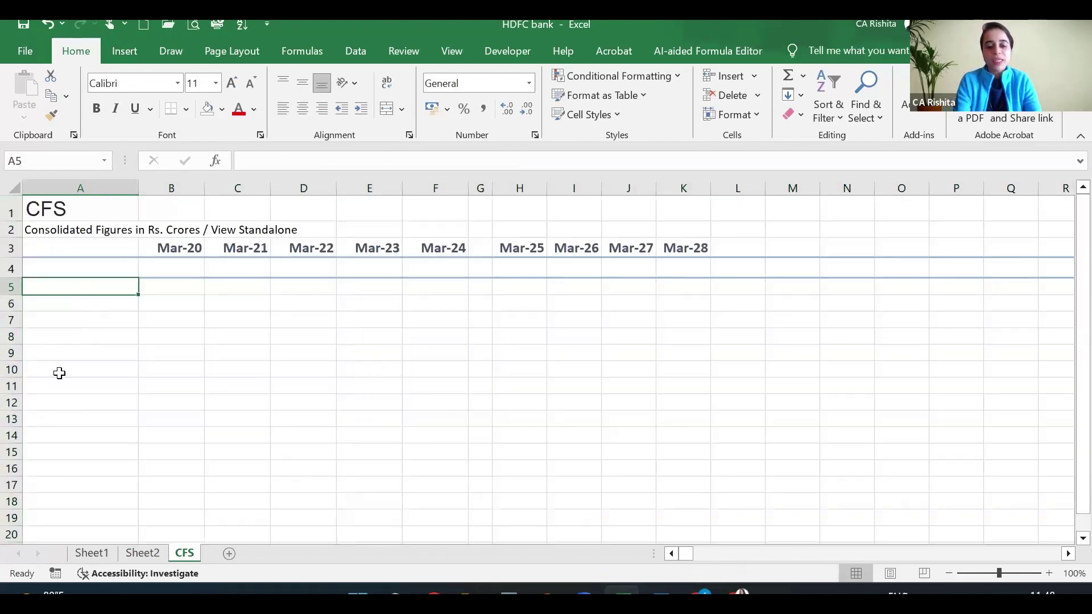
{"action": "type", "text": "CFO"}
{"action": "key", "text": "Return"}
{"action": "key", "text": "Return"}
{"action": "type", "text": "CFI"}
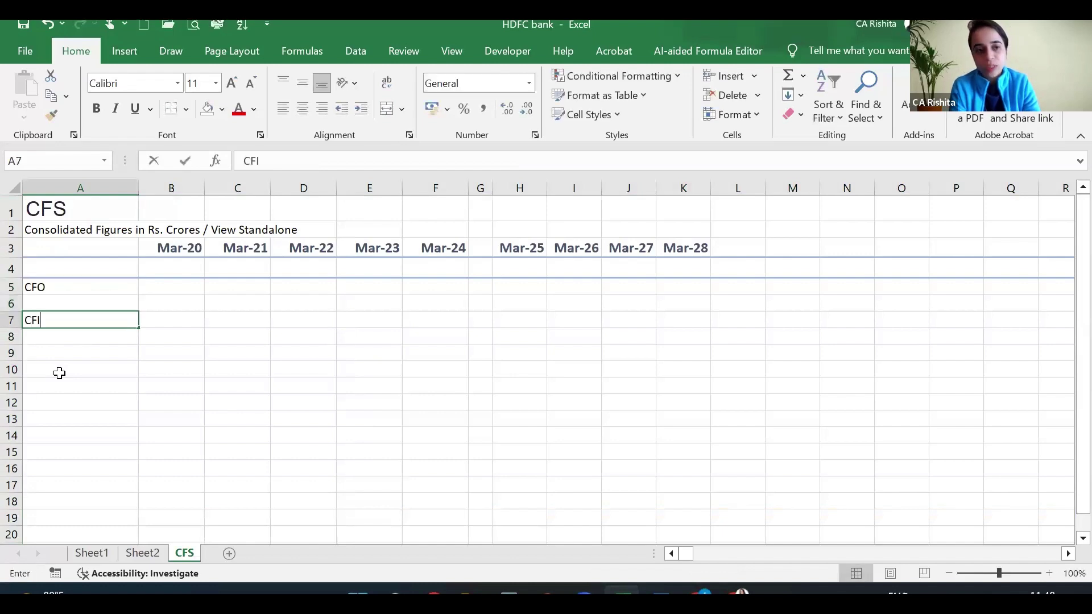
{"action": "key", "text": "Return"}
Enter the heading CFF in A10, leaving two blank rows below CFI
{"action": "key", "text": "Return"}
{"action": "key", "text": "Return"}
{"action": "key", "text": "Return"}
{"action": "type", "text": "CF"}
{"action": "key", "text": "Return"}
{"action": "key", "text": "Return"}
{"action": "key", "text": "Return"}
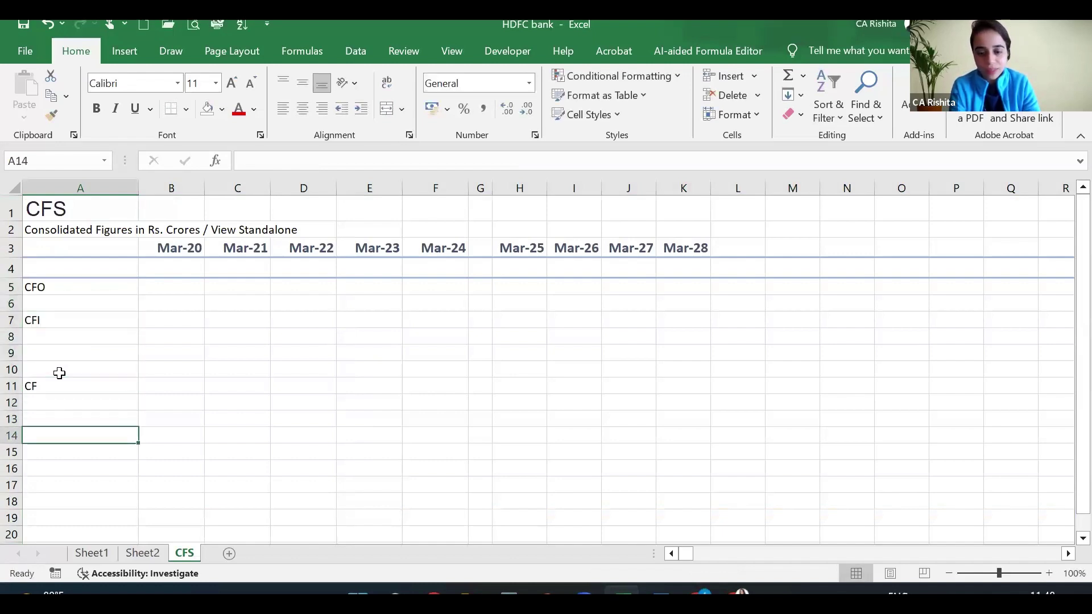
{"action": "key", "text": "Up"}
{"action": "key", "text": "Up"}
{"action": "key", "text": "Up"}
{"action": "key", "text": "Up"}
{"action": "key", "text": "Up"}
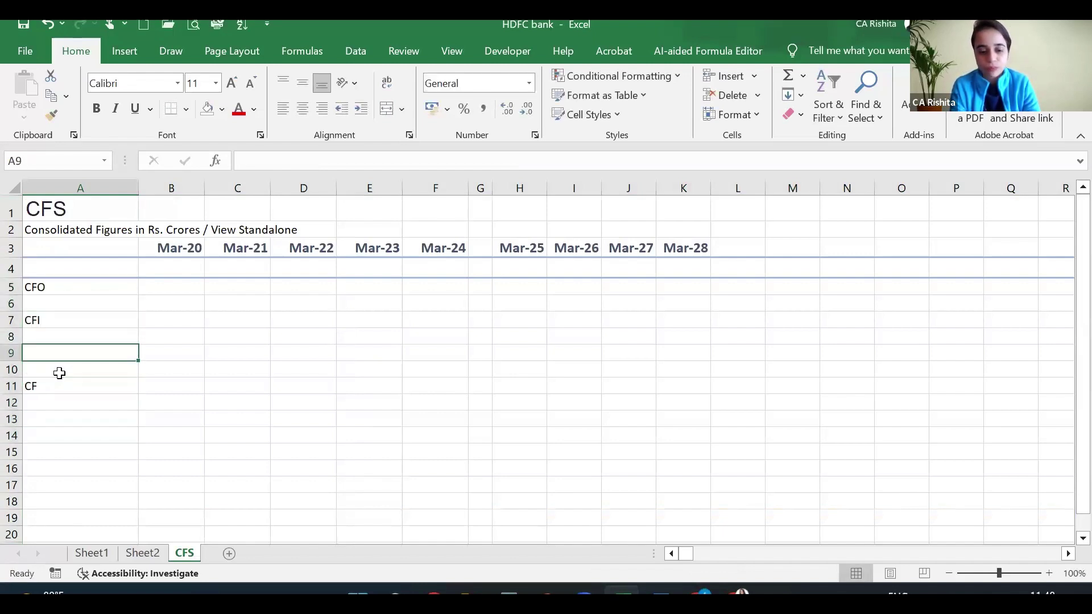
{"action": "left_click", "coordinate": [59, 373]}
{"action": "type", "text": "CFF"}
{"action": "key", "text": "Return"}
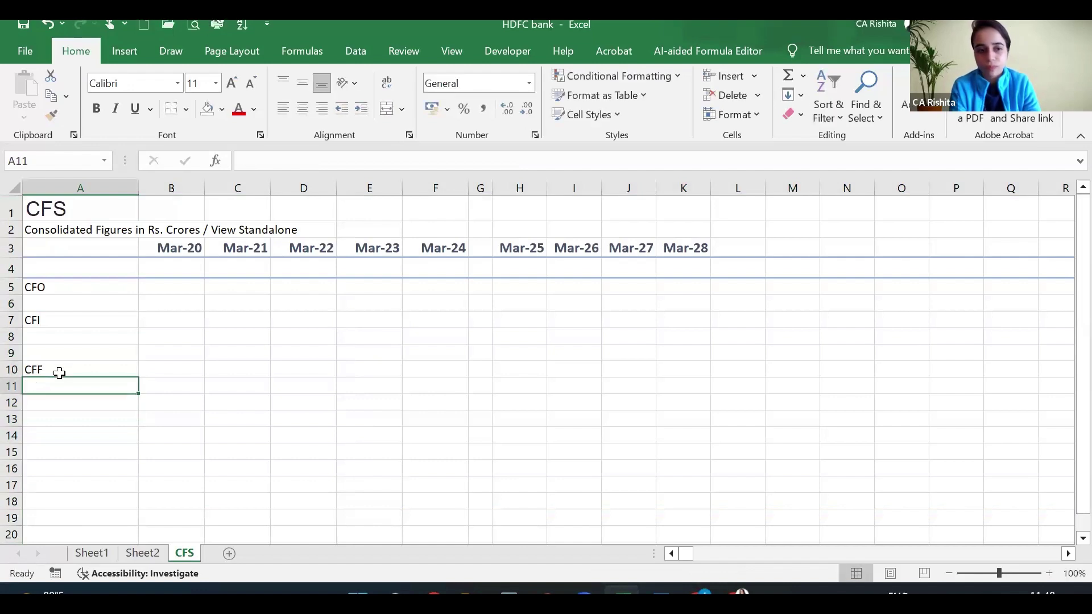
Add the label Net change in cash in A13
{"action": "key", "text": "Down"}
{"action": "key", "text": "Down"}
{"action": "type", "text": "N"}
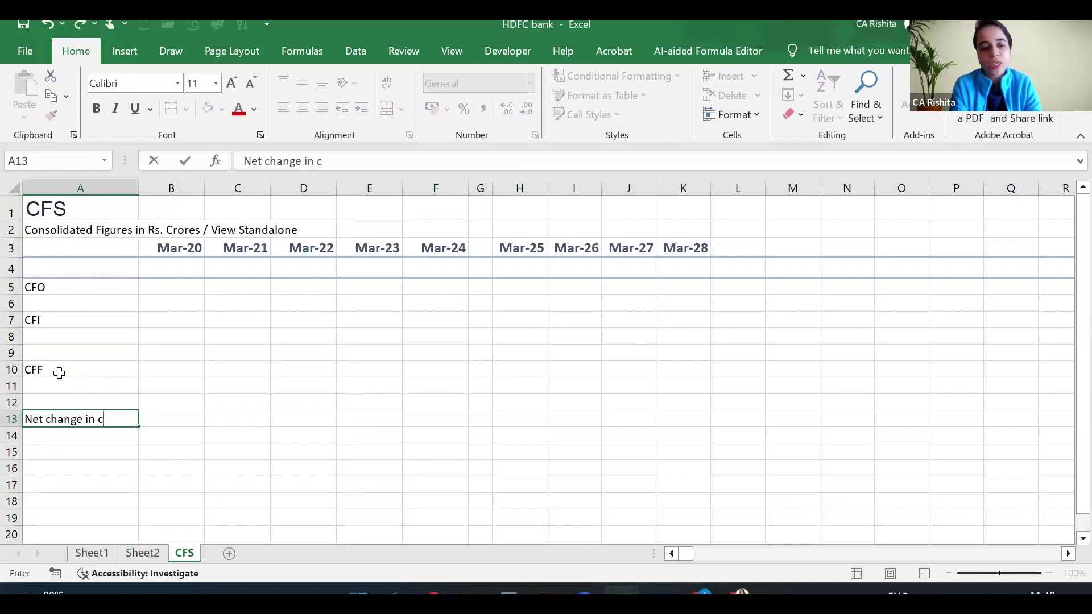
{"action": "type", "text": "et change in cash"}
{"action": "key", "text": "Return"}
{"action": "key", "text": "Down"}
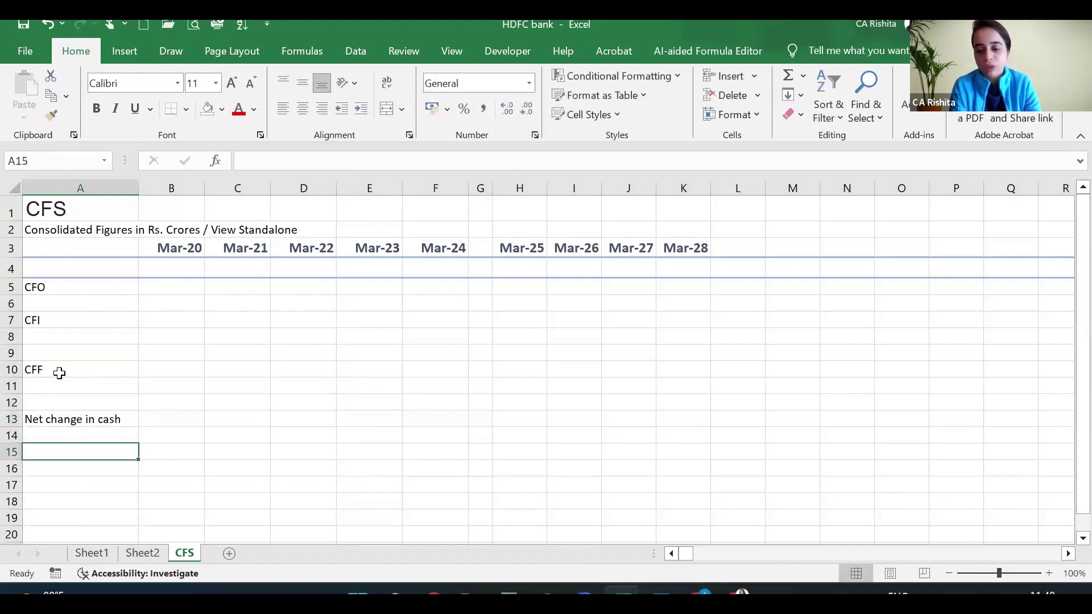
Label the opening and closing cash rows op in A14 and cl in A15
{"action": "key", "text": "Up"}
{"action": "type", "text": "op"}
{"action": "key", "text": "Return"}
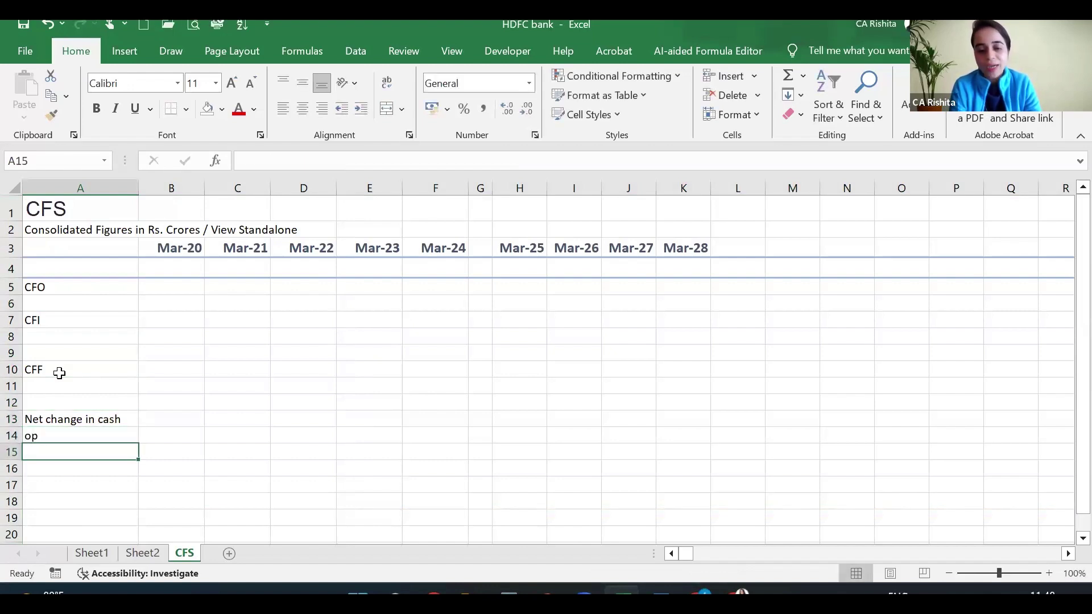
{"action": "type", "text": "cl"}
{"action": "key", "text": "Tab"}
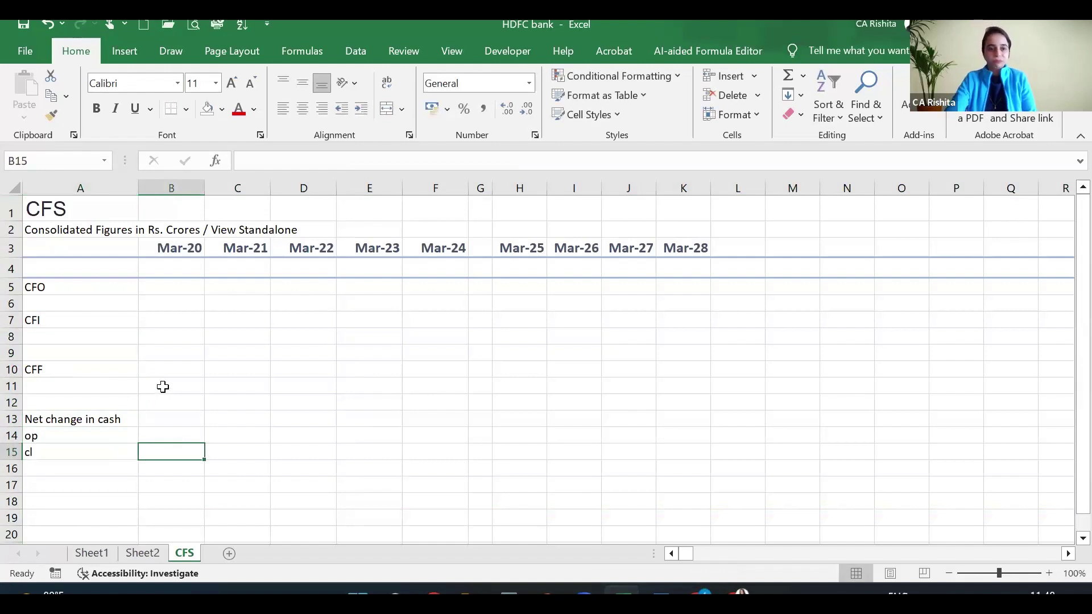
{"action": "left_click", "coordinate": [505, 287]}
{"action": "type", "text": "="}
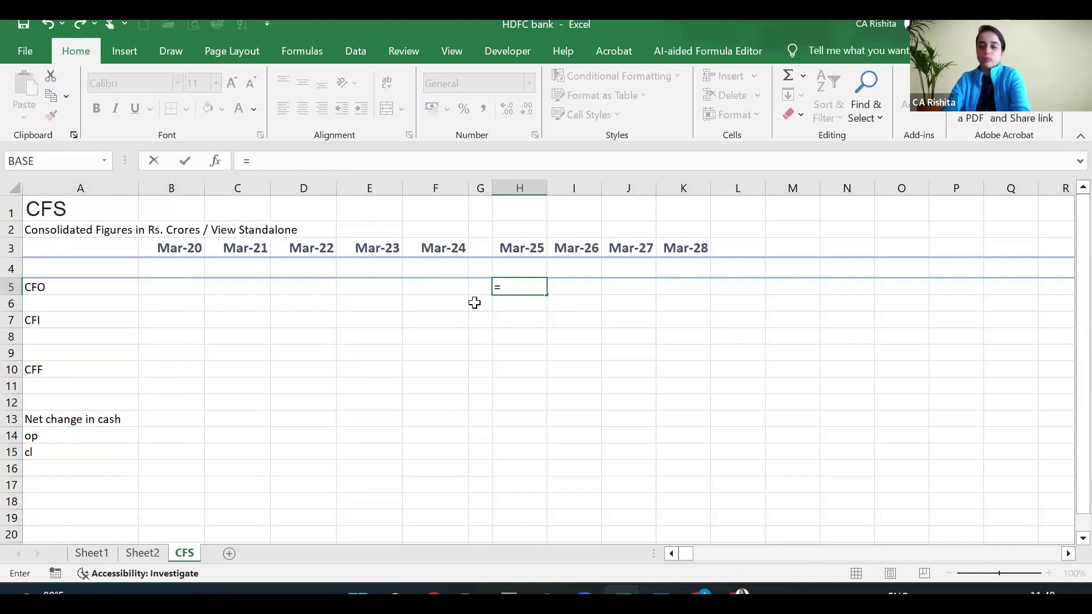
{"action": "key", "text": "Escape"}
{"action": "key", "text": "Down"}
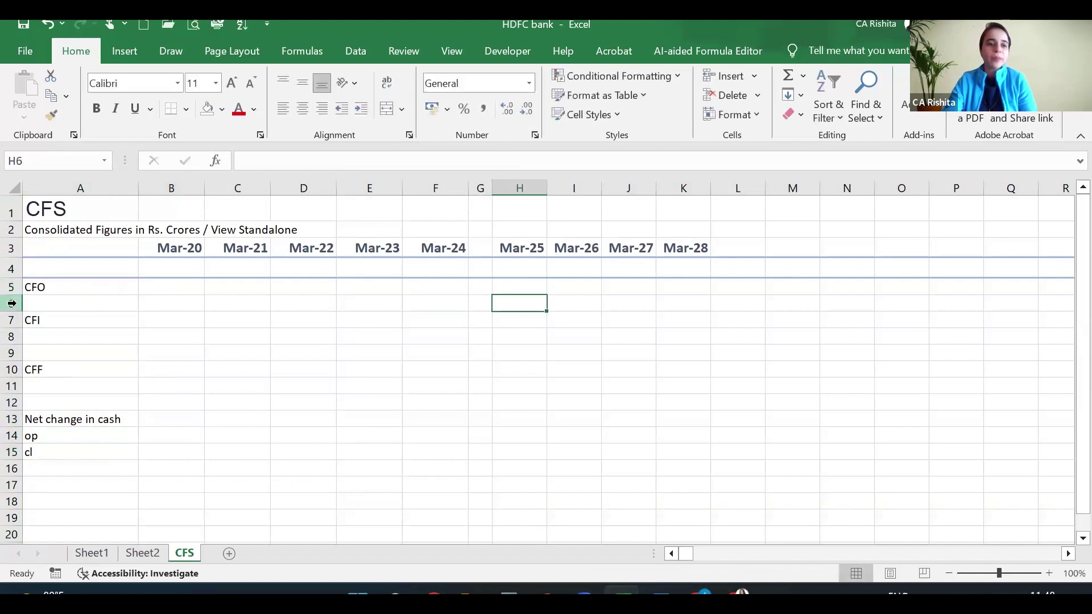
Insert a new row below CFO and label it PAT in A6
{"action": "left_click", "coordinate": [11, 303]}
{"action": "right_click", "coordinate": [11, 304]}
{"action": "left_click", "coordinate": [74, 165]}
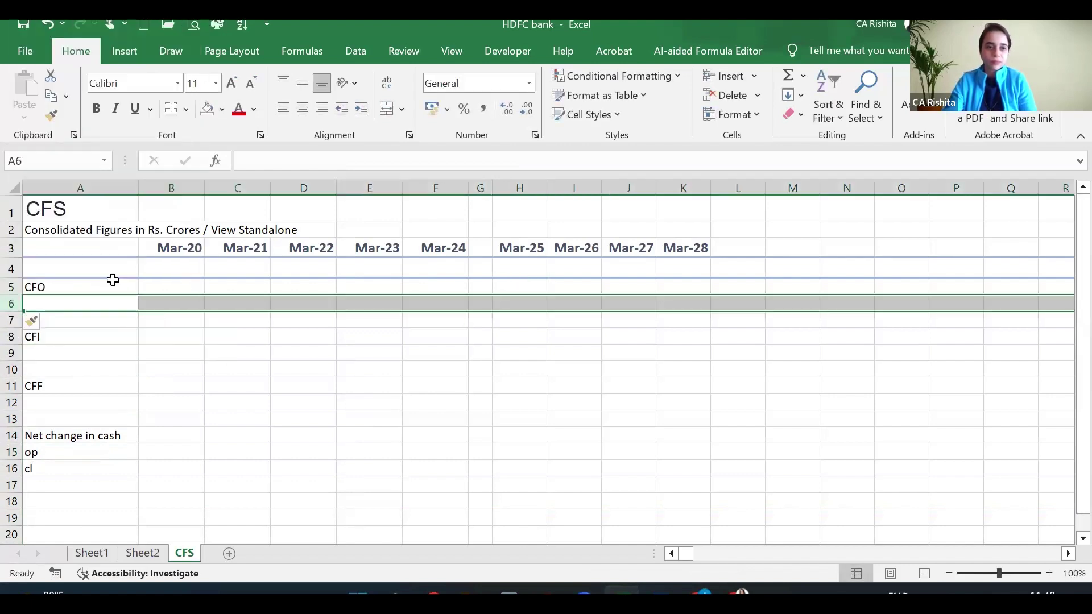
{"action": "left_click", "coordinate": [97, 304]}
{"action": "type", "text": "PA"}
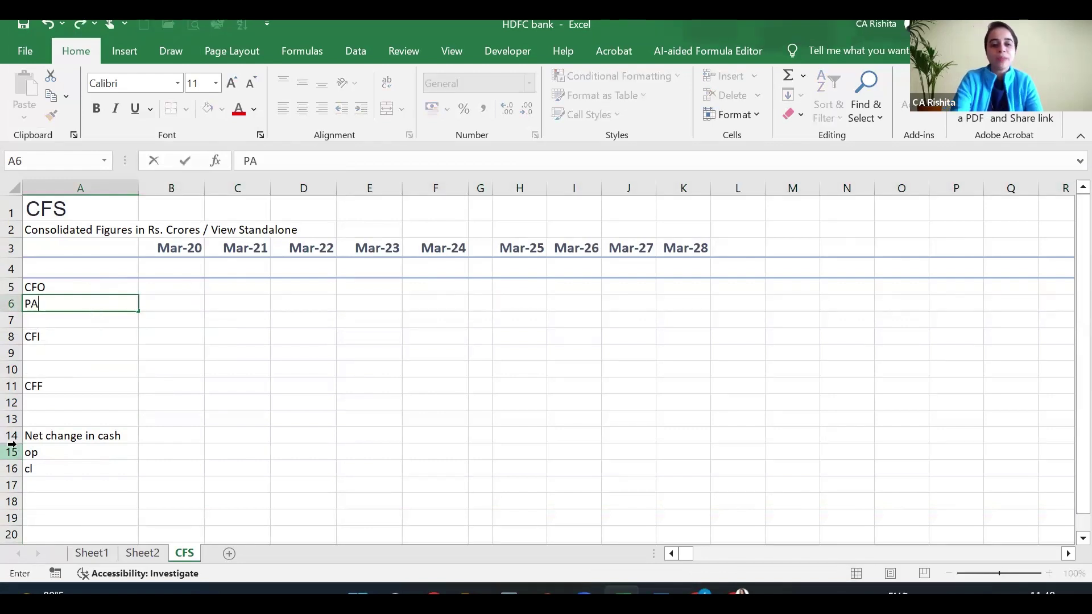
{"action": "type", "text": "T"}
Link the Mar-25 PAT in H6 to the net profit in Sheet1!H21 and fill the formula across to K6
{"action": "key", "text": "Right"}
{"action": "key", "text": "Right"}
{"action": "key", "text": "Right"}
{"action": "key", "text": "Right"}
{"action": "key", "text": "Right"}
{"action": "key", "text": "Right"}
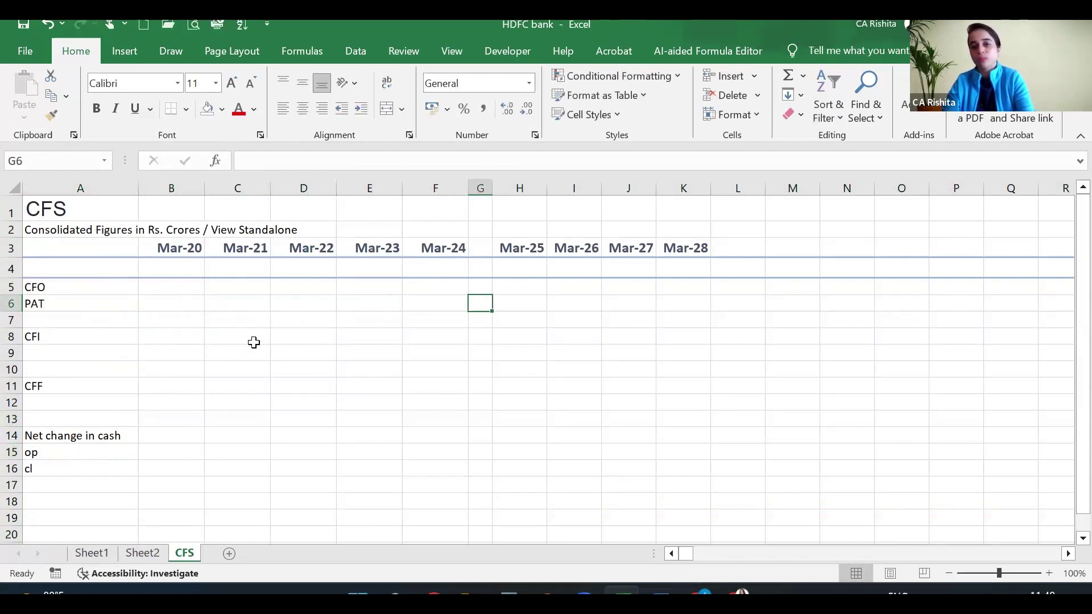
{"action": "key", "text": "Right"}
{"action": "type", "text": "="}
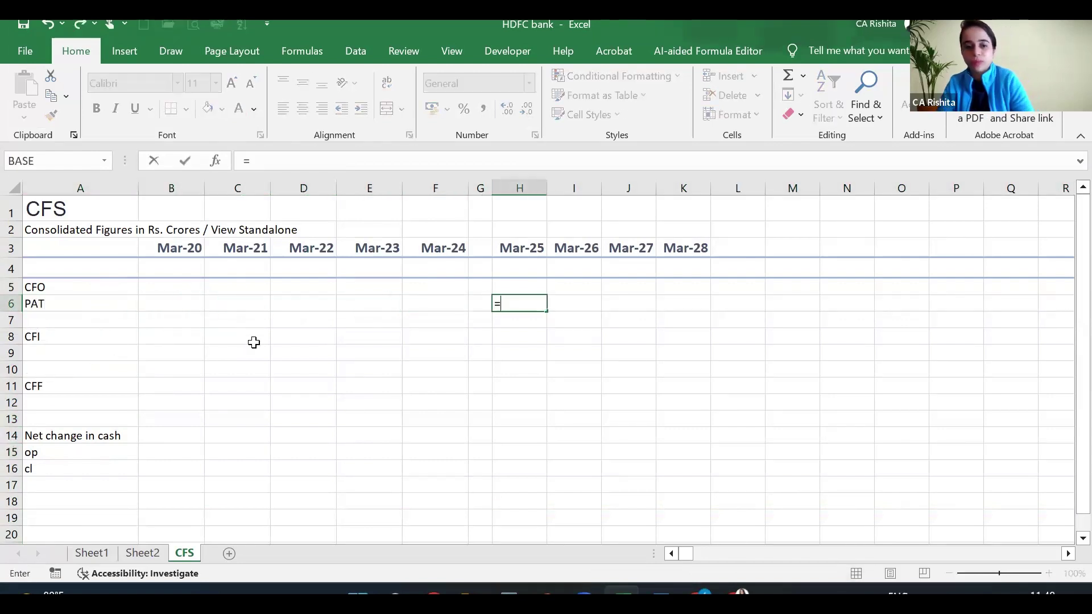
{"action": "left_click", "coordinate": [84, 554]}
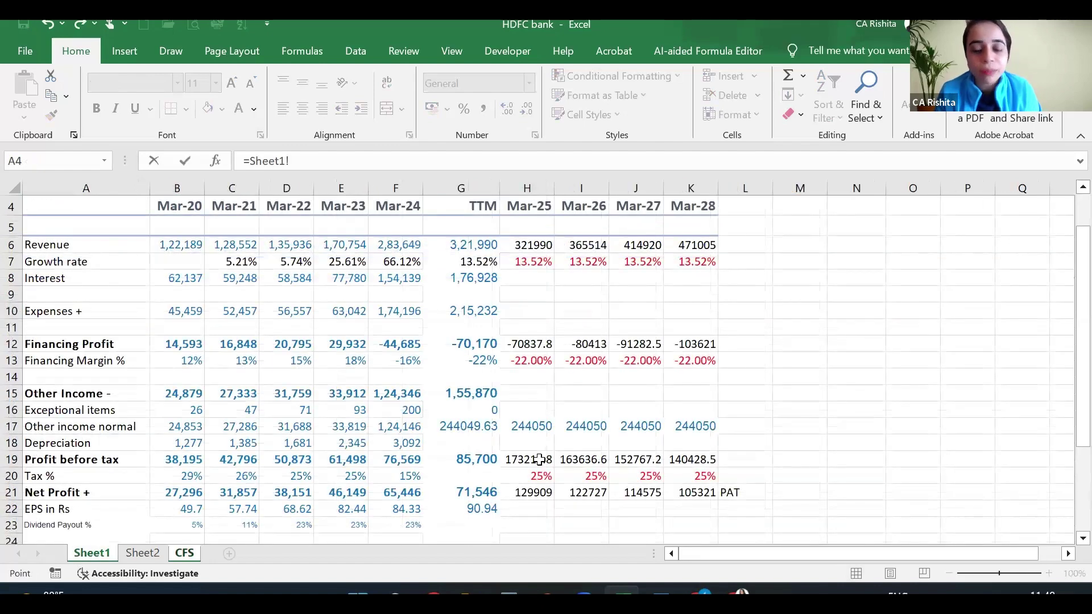
{"action": "left_click", "coordinate": [516, 494]}
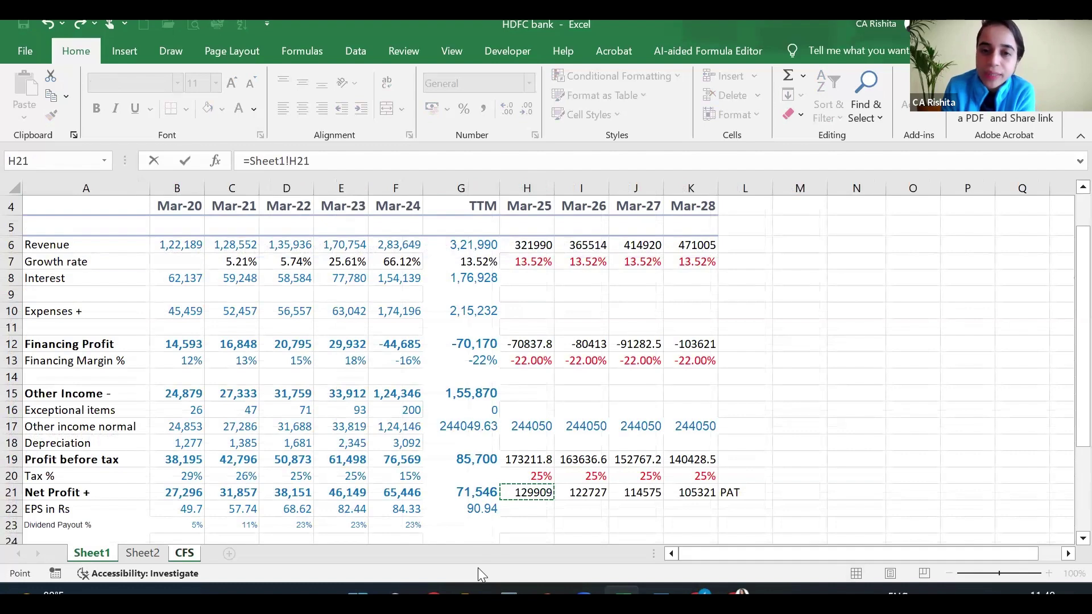
{"action": "key", "text": "Return"}
{"action": "left_click", "coordinate": [533, 300]}
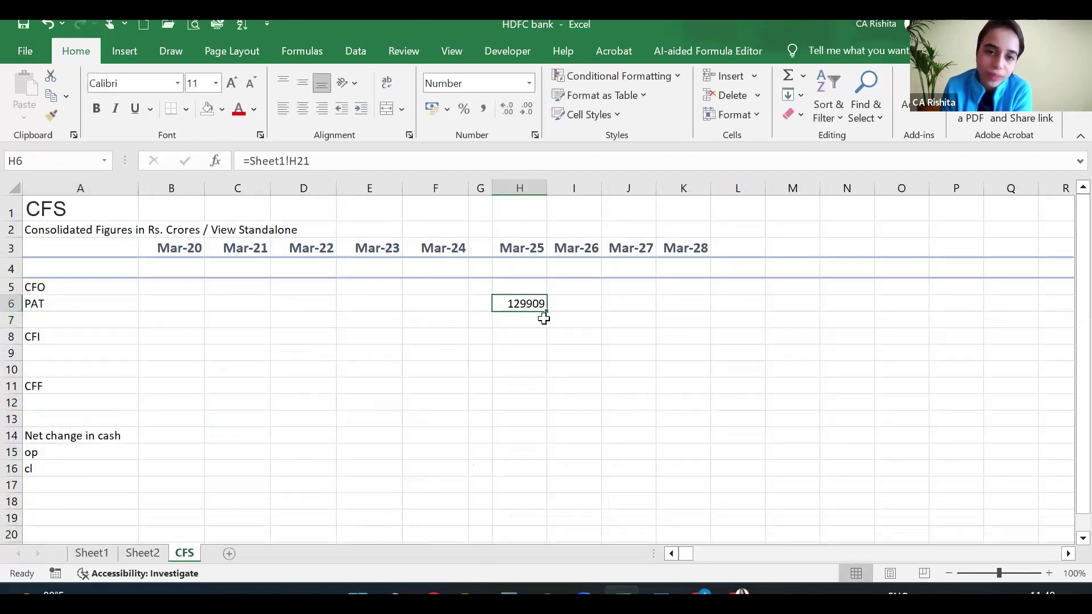
{"action": "left_click_drag", "start_coordinate": [547, 311], "coordinate": [707, 319]}
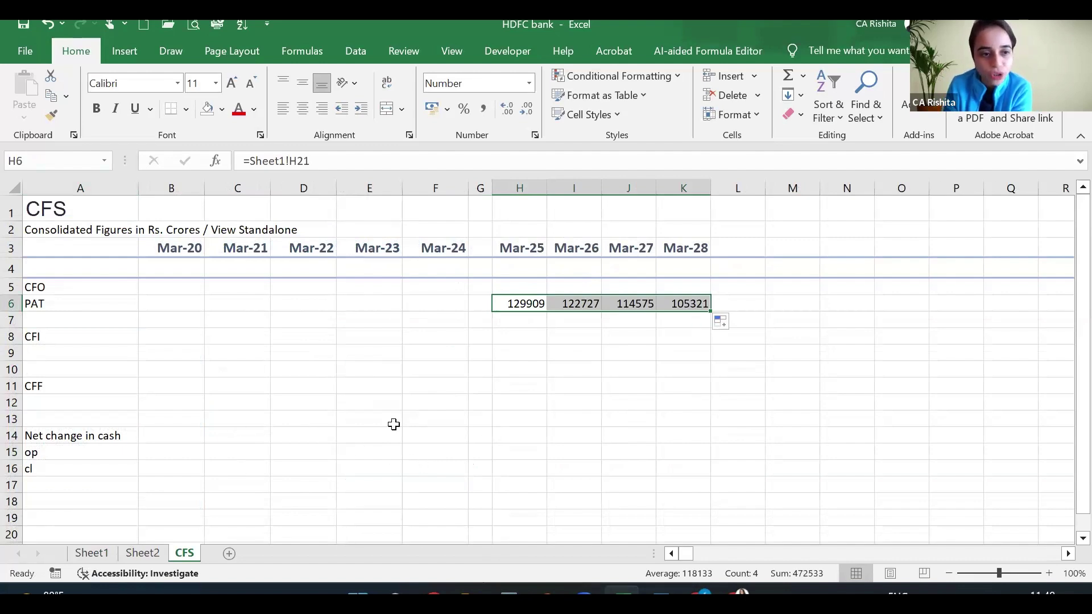
{"action": "left_click", "coordinate": [508, 434]}
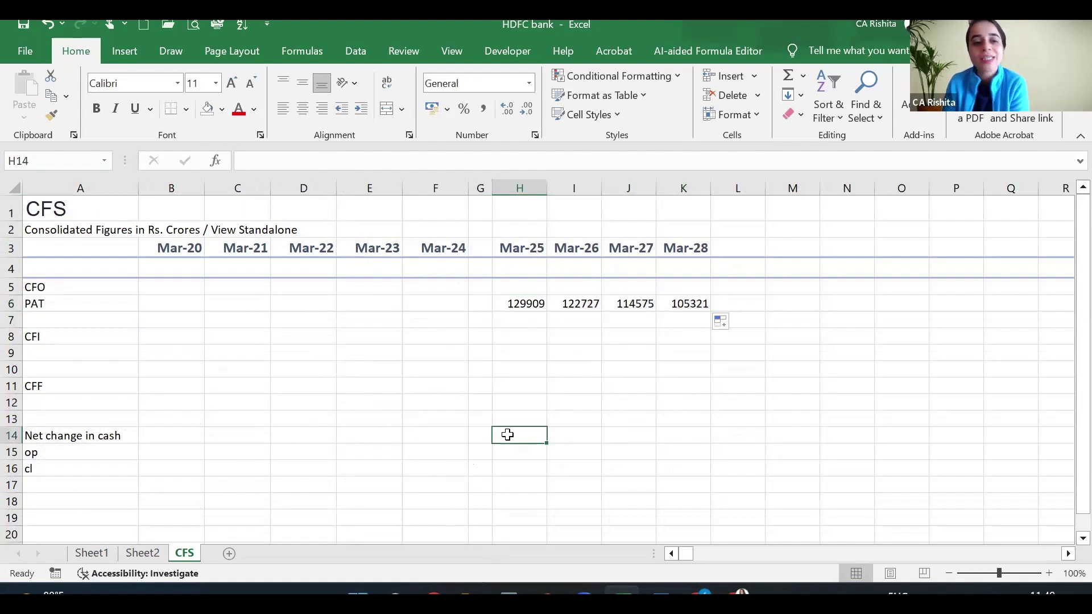
{"action": "type", "text": "="}
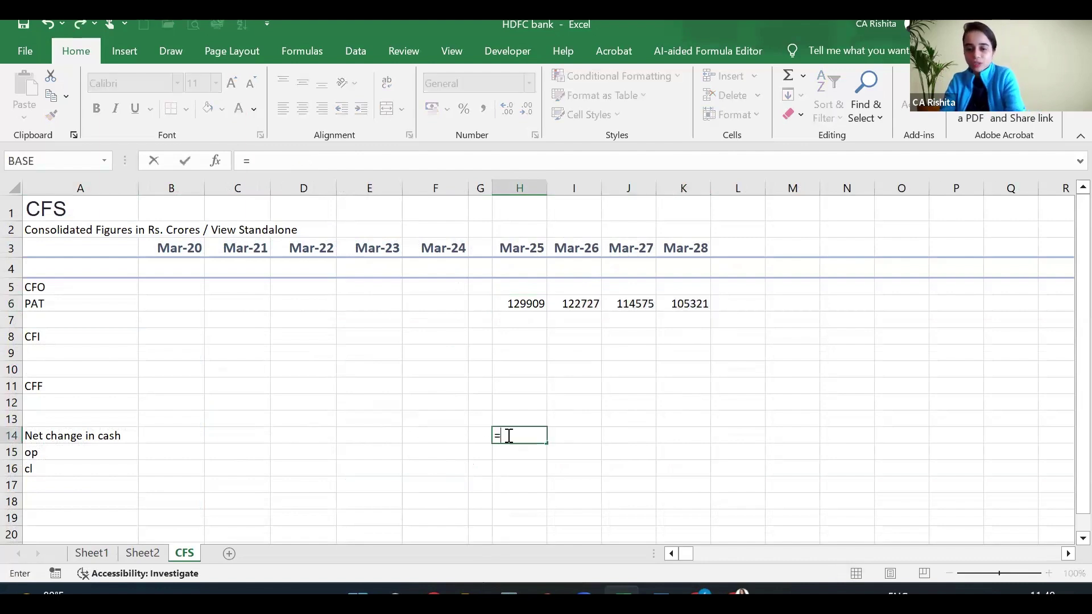
{"action": "key", "text": "Escape"}
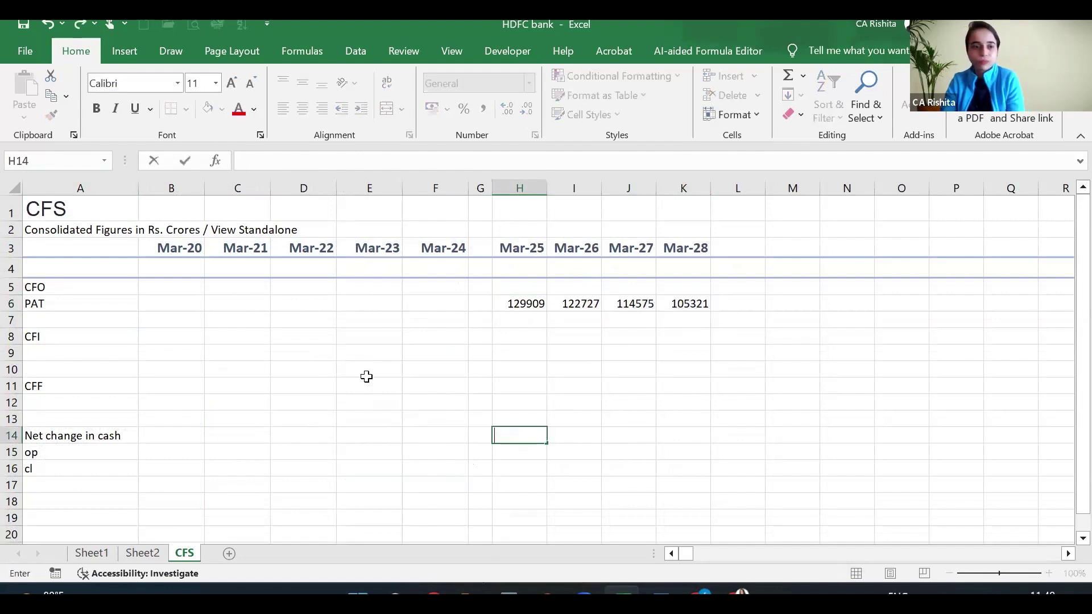
Shade rows 7, 10 and 13 light grey as the section total rows
{"action": "left_click", "coordinate": [11, 320]}
{"action": "left_click", "coordinate": [12, 370], "text": "ctrl"}
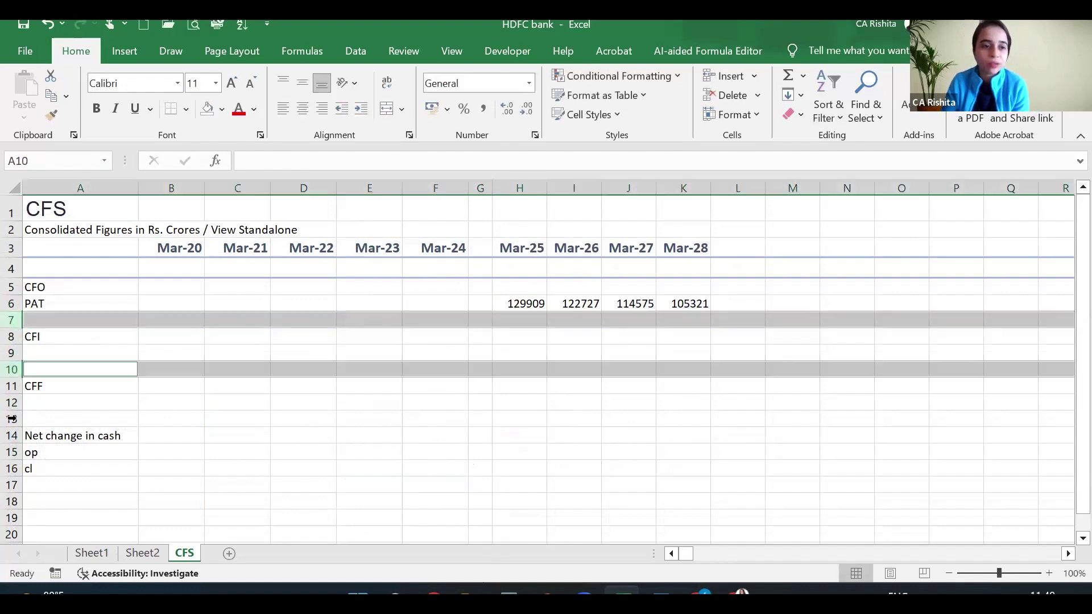
{"action": "left_click", "coordinate": [11, 419], "text": "ctrl"}
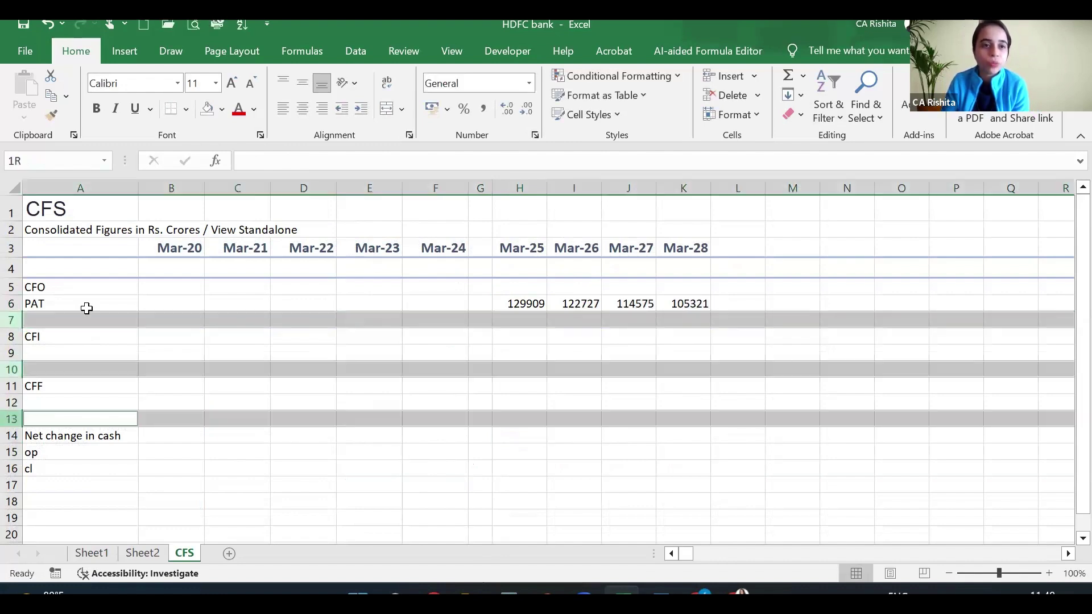
{"action": "left_click", "coordinate": [222, 107]}
{"action": "left_click", "coordinate": [297, 204]}
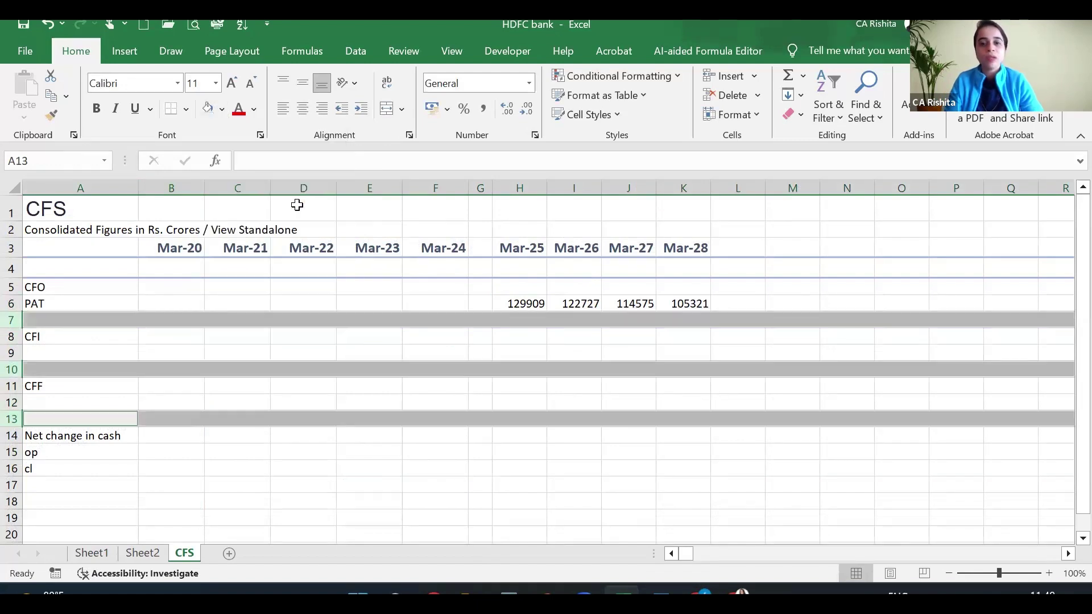
{"action": "left_click", "coordinate": [558, 482]}
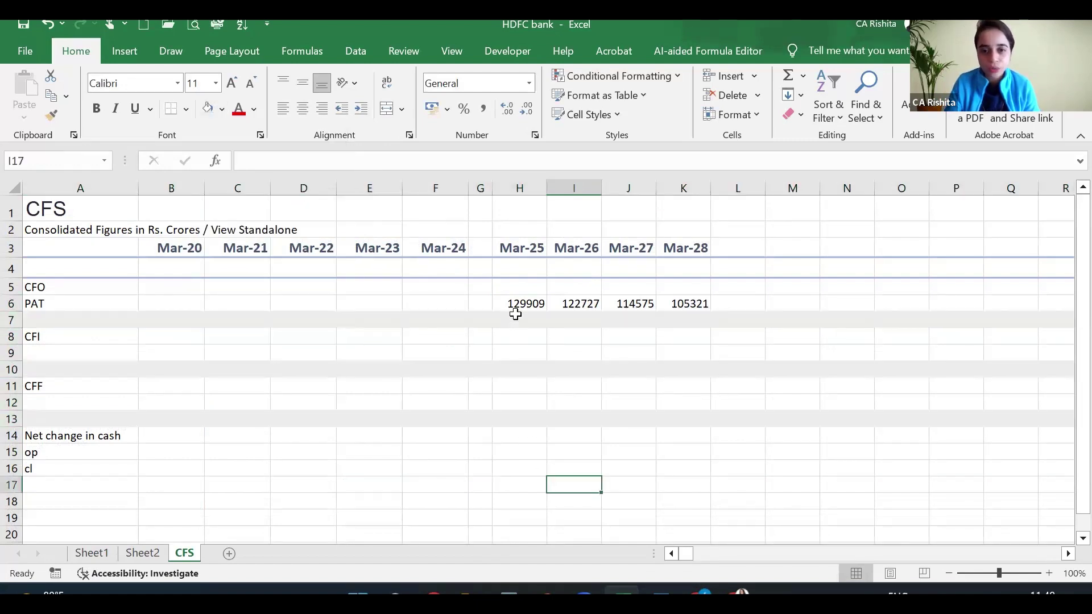
Set the CFO total in H7 to =H6 and fill it across to K7
{"action": "left_click", "coordinate": [516, 317]}
{"action": "type", "text": "="}
{"action": "left_click", "coordinate": [517, 307]}
{"action": "key", "text": "Return"}
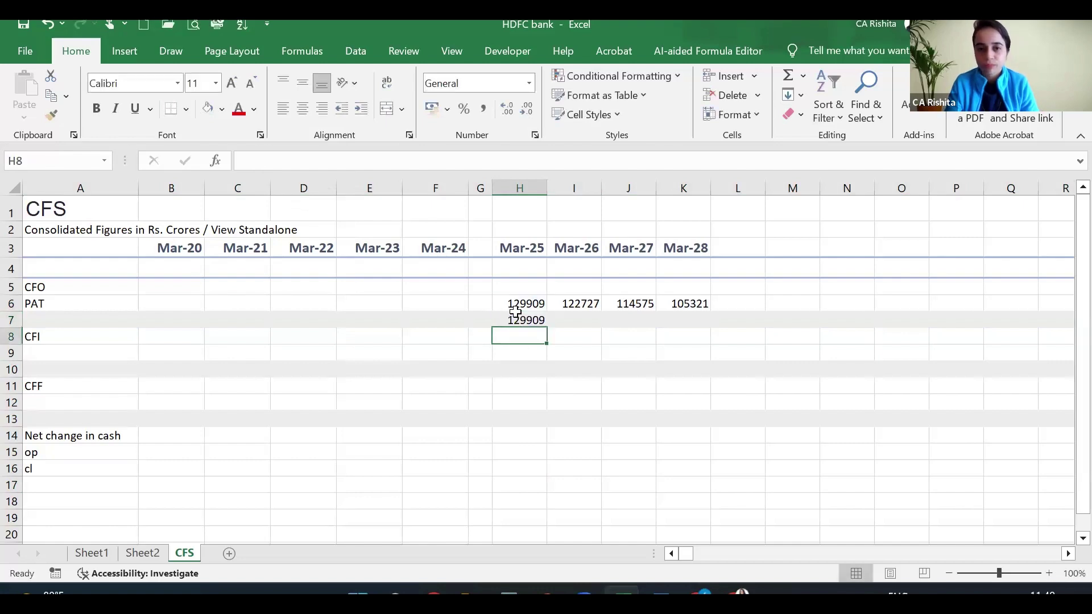
{"action": "left_click", "coordinate": [515, 319]}
{"action": "left_click_drag", "start_coordinate": [613, 326], "coordinate": [708, 325]}
Calculate the Mar-25 net change in cash in H14 by adding the CFO total in H7, the CFI total in H10 and the CFF total
{"action": "left_click", "coordinate": [533, 435]}
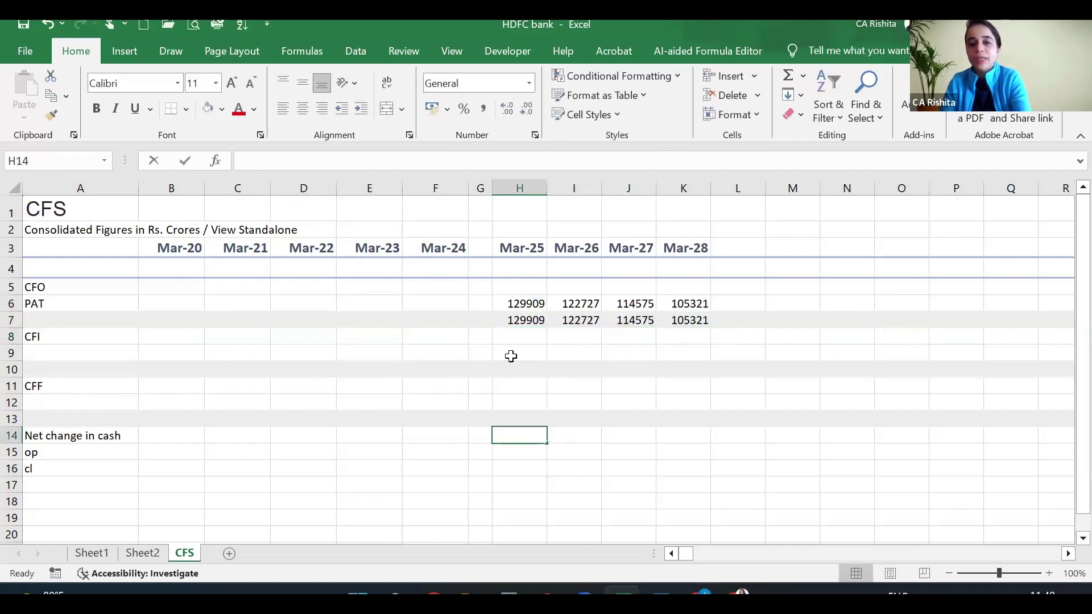
{"action": "type", "text": "="}
{"action": "left_click", "coordinate": [519, 320]}
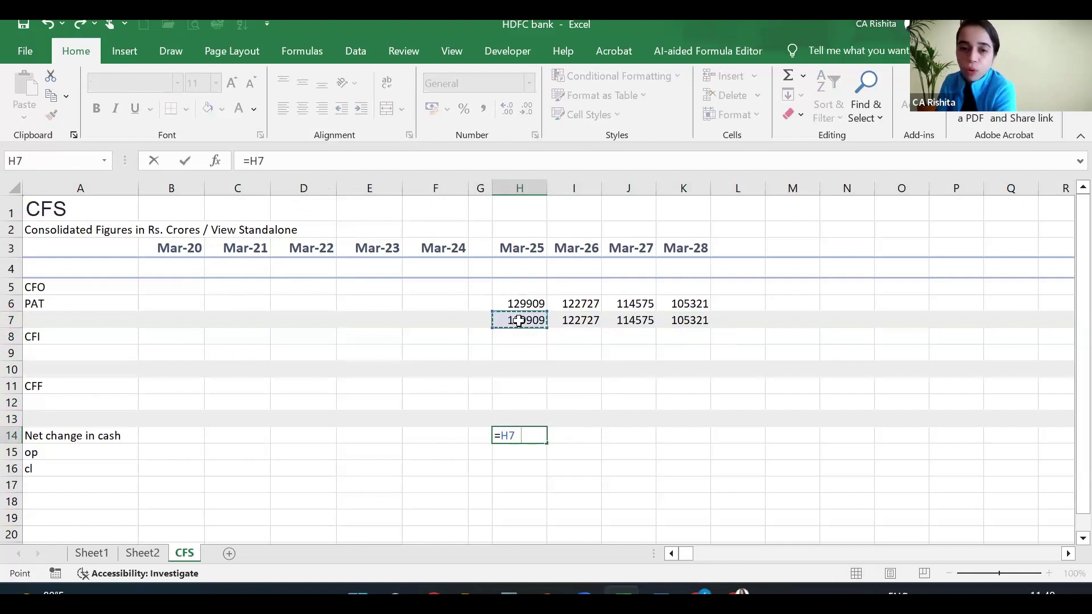
{"action": "type", "text": "+"}
{"action": "left_click", "coordinate": [520, 368]}
{"action": "type", "text": "+"}
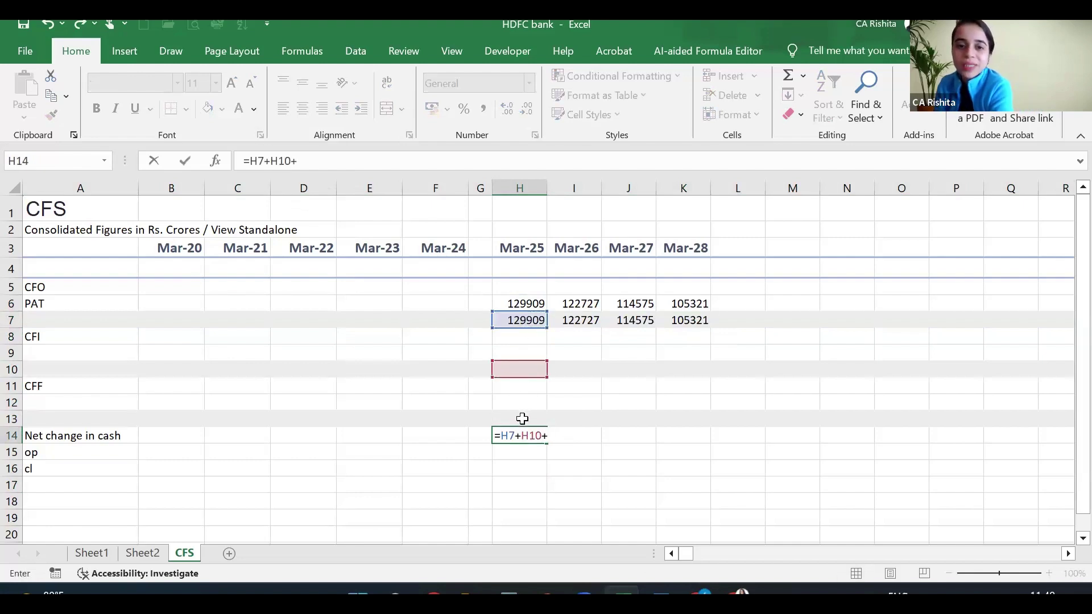
{"action": "left_click", "coordinate": [520, 403]}
{"action": "key", "text": "Return"}
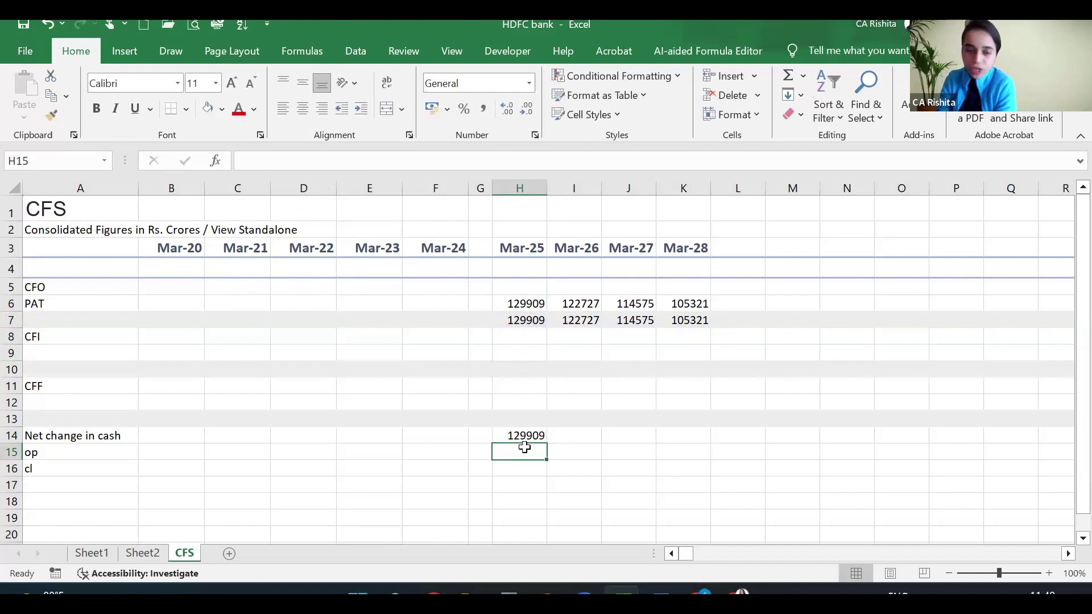
Set the Mar-25 opening cash in H15 to the previous closing balance with =G16
{"action": "type", "text": "="}
{"action": "left_click", "coordinate": [474, 468]}
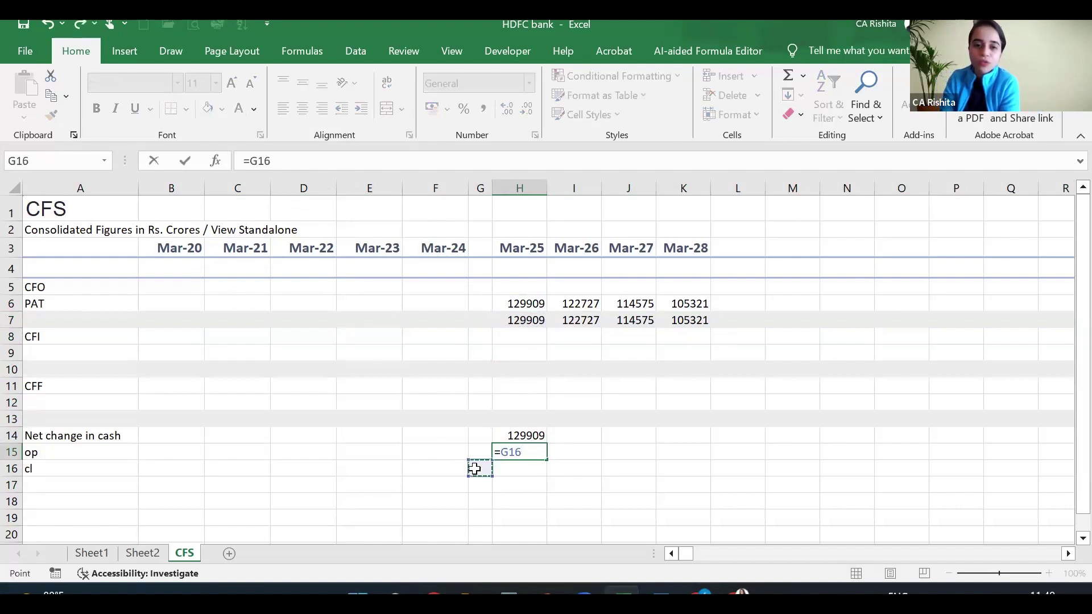
{"action": "key", "text": "Return"}
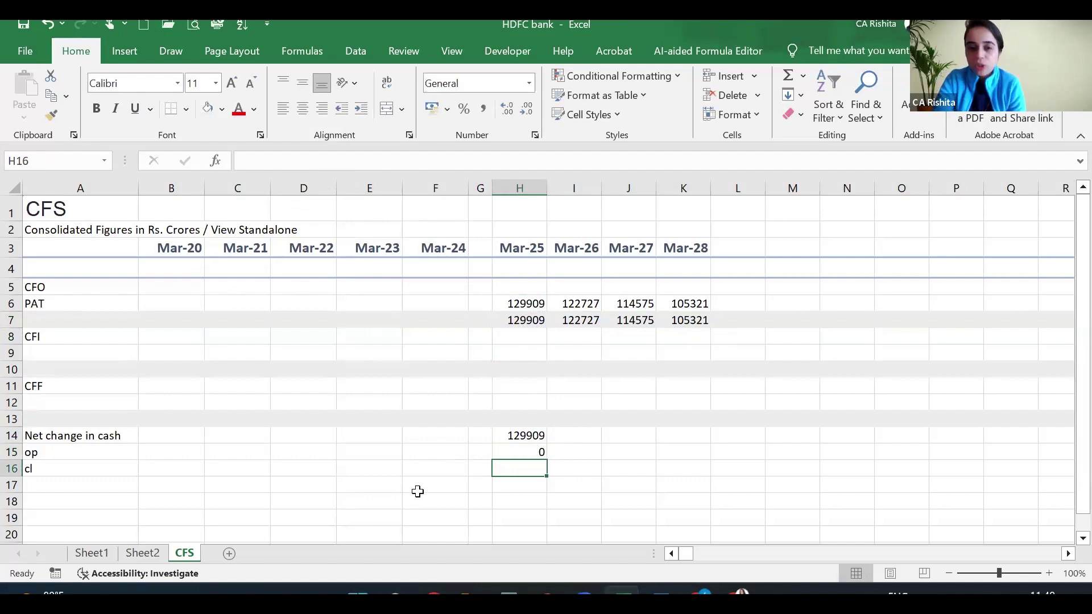
Sum the net change and opening cash into H16 as closing cash and fill H14:H16 across to column K
{"action": "key", "text": "alt+equal"}
{"action": "key", "text": "Return"}
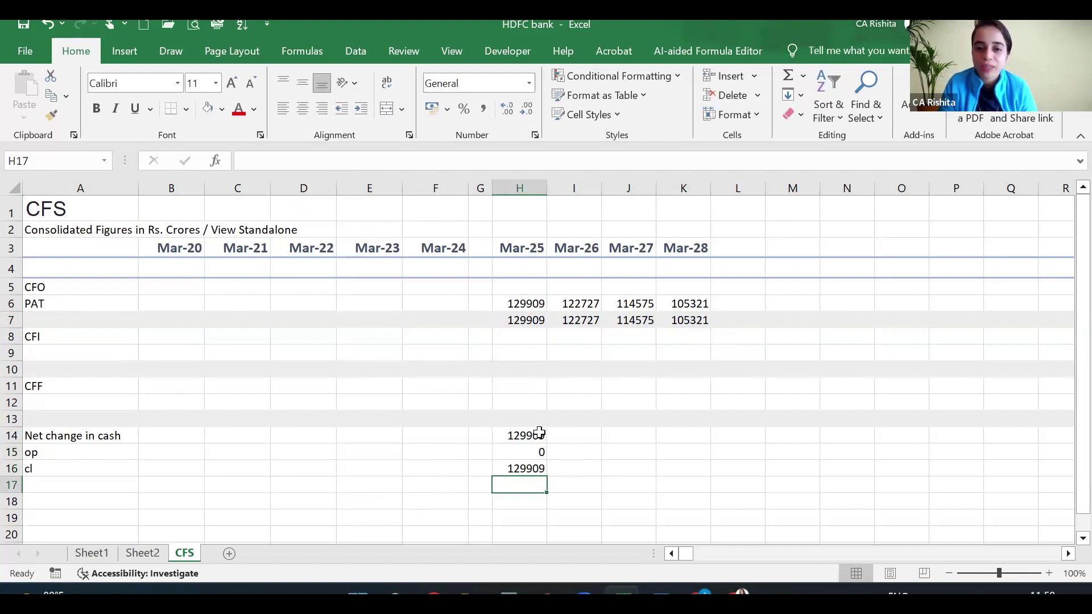
{"action": "left_click_drag", "start_coordinate": [539, 434], "coordinate": [714, 477]}
{"action": "left_click", "coordinate": [483, 465]}
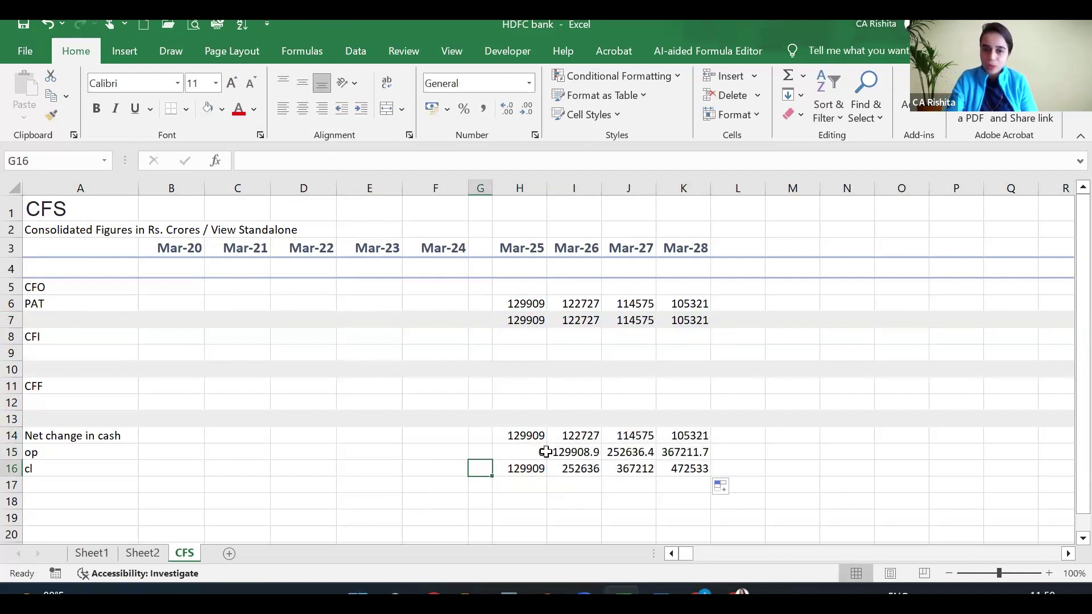
Link Mar-25 Cash Equivalents in Sheet2 H17 to the closing cash with =CFS!H16 and fill it across to K17
{"action": "left_click", "coordinate": [526, 466]}
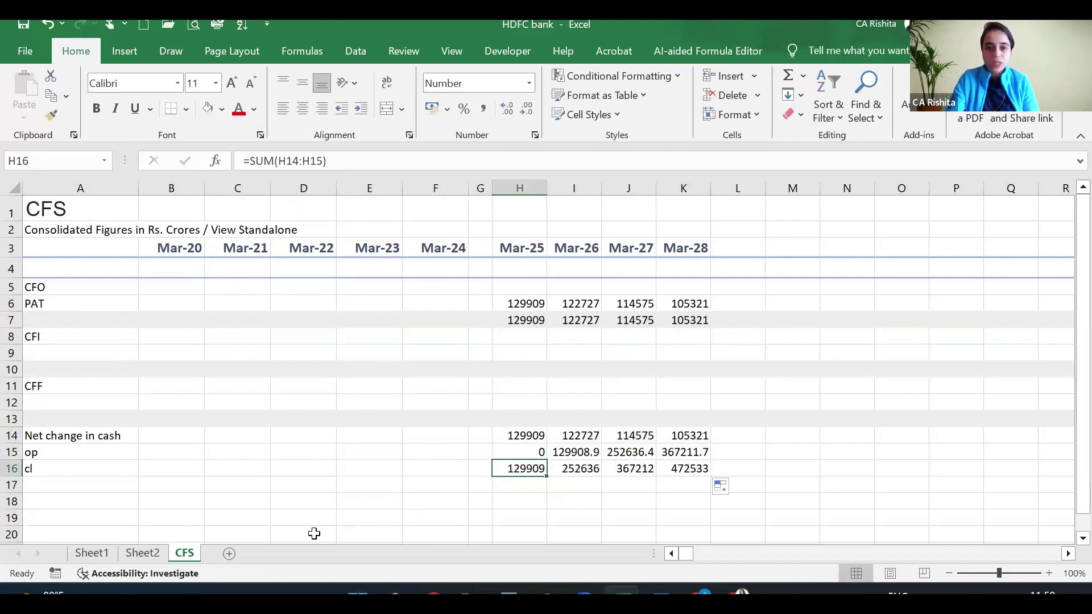
{"action": "left_click", "coordinate": [148, 553]}
{"action": "left_click", "coordinate": [527, 487]}
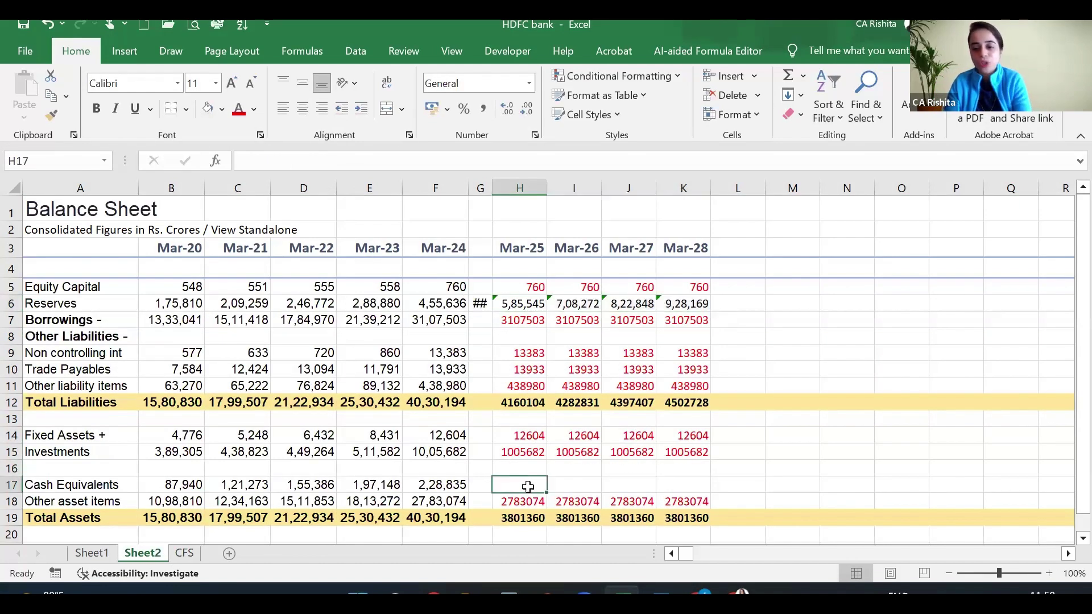
{"action": "type", "text": "="}
{"action": "left_click", "coordinate": [195, 551]}
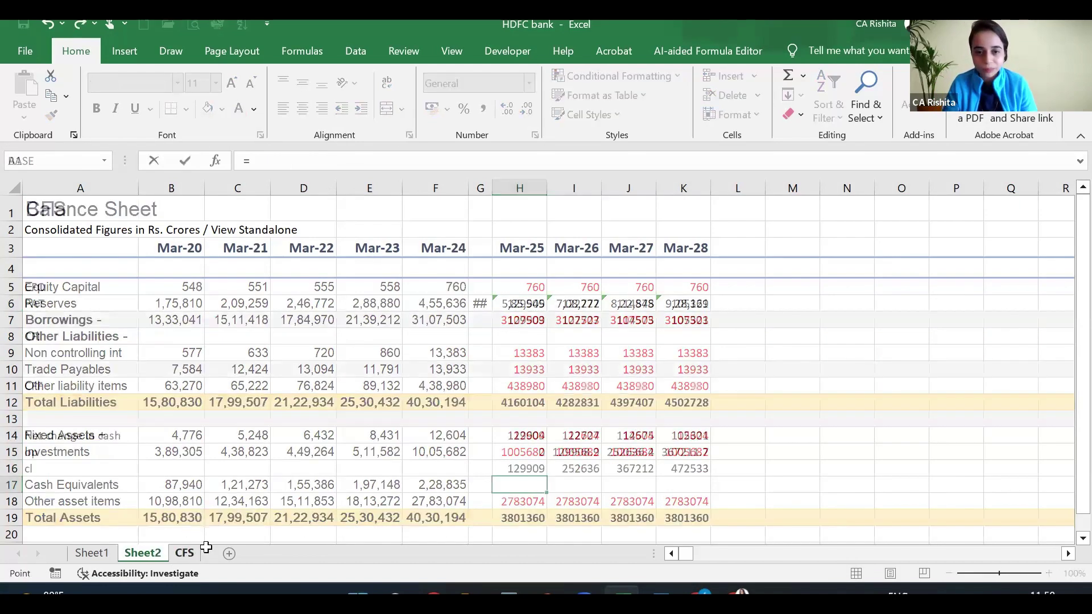
{"action": "left_click", "coordinate": [530, 468]}
{"action": "key", "text": "Return"}
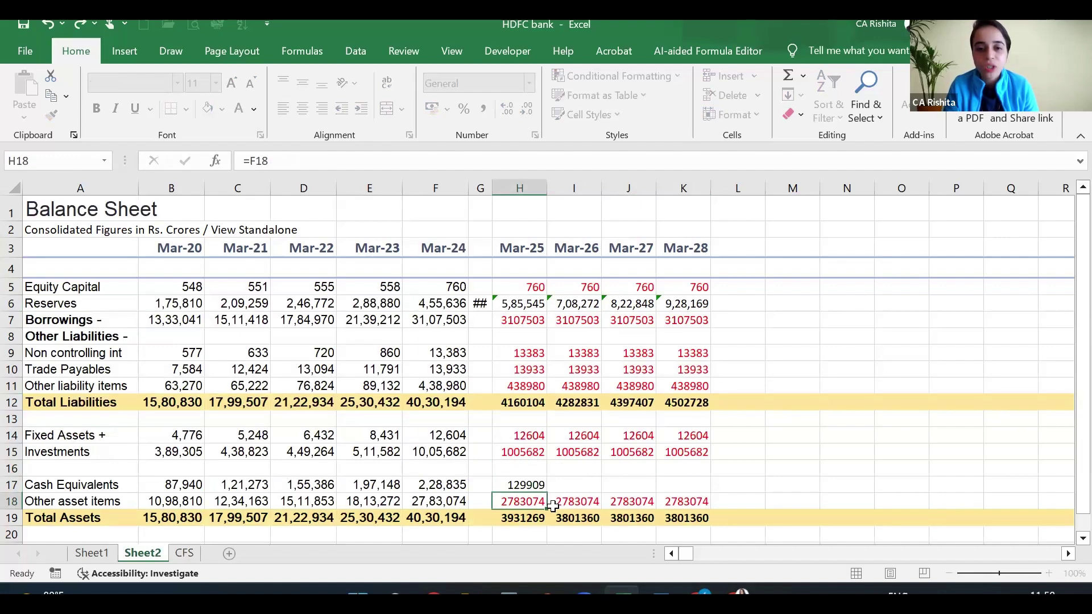
{"action": "left_click", "coordinate": [544, 486]}
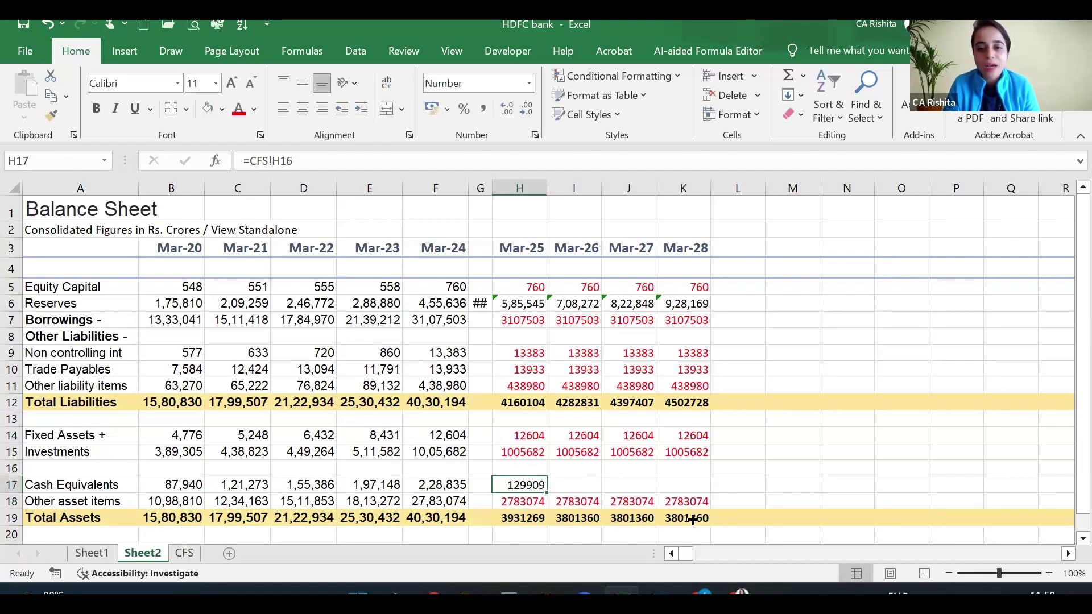
{"action": "left_click_drag", "start_coordinate": [692, 520], "coordinate": [688, 501]}
Add a balance check in B21 testing whether total liabilities equal total assets with =B12=B19, and fill it across to K21
{"action": "scroll", "coordinate": [682, 455], "scroll_direction": "down", "scroll_amount": 2}
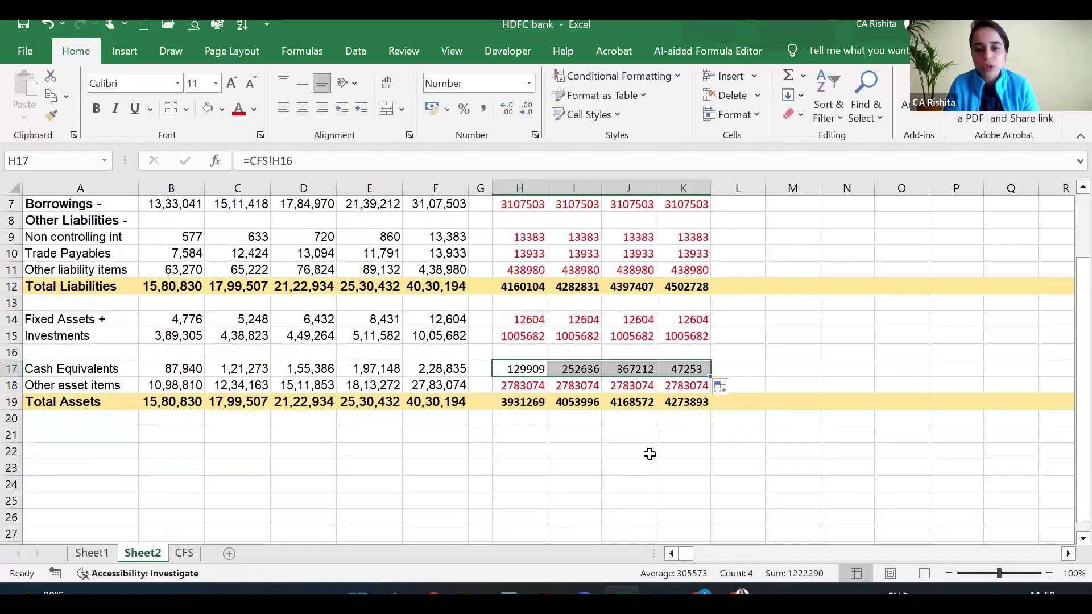
{"action": "left_click", "coordinate": [161, 432]}
{"action": "type", "text": "="}
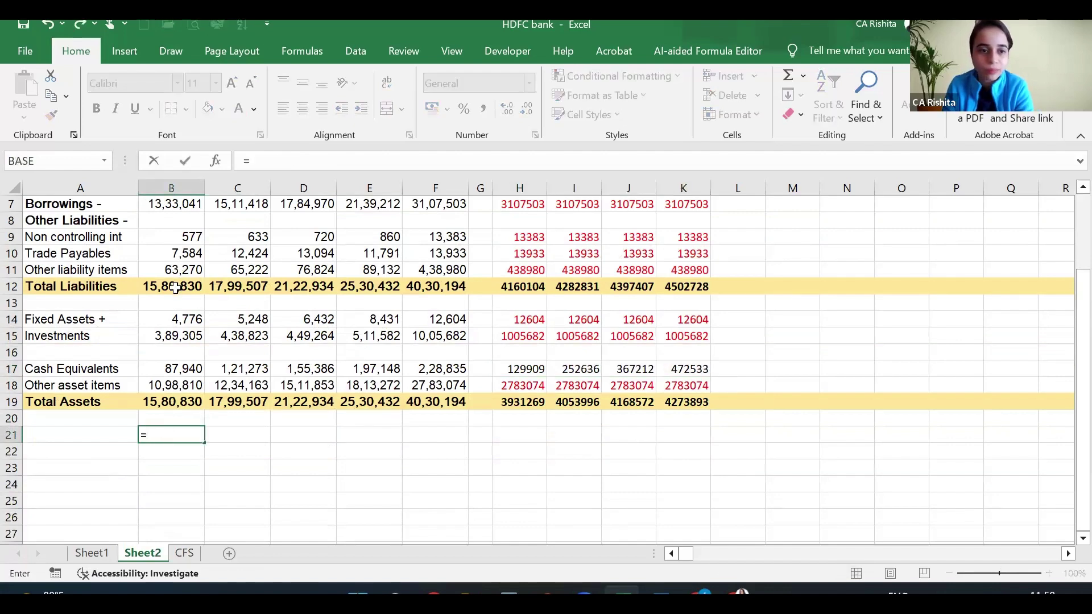
{"action": "left_click", "coordinate": [174, 287]}
{"action": "type", "text": "="}
{"action": "left_click", "coordinate": [193, 401]}
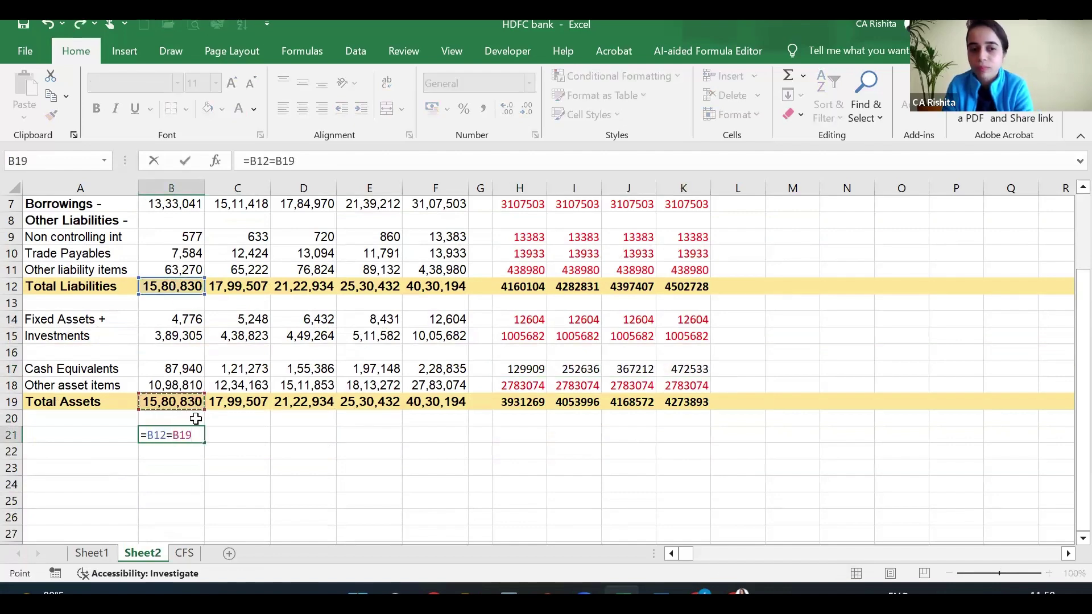
{"action": "key", "text": "Return"}
{"action": "left_click", "coordinate": [199, 435]}
{"action": "left_click_drag", "start_coordinate": [204, 442], "coordinate": [705, 490]}
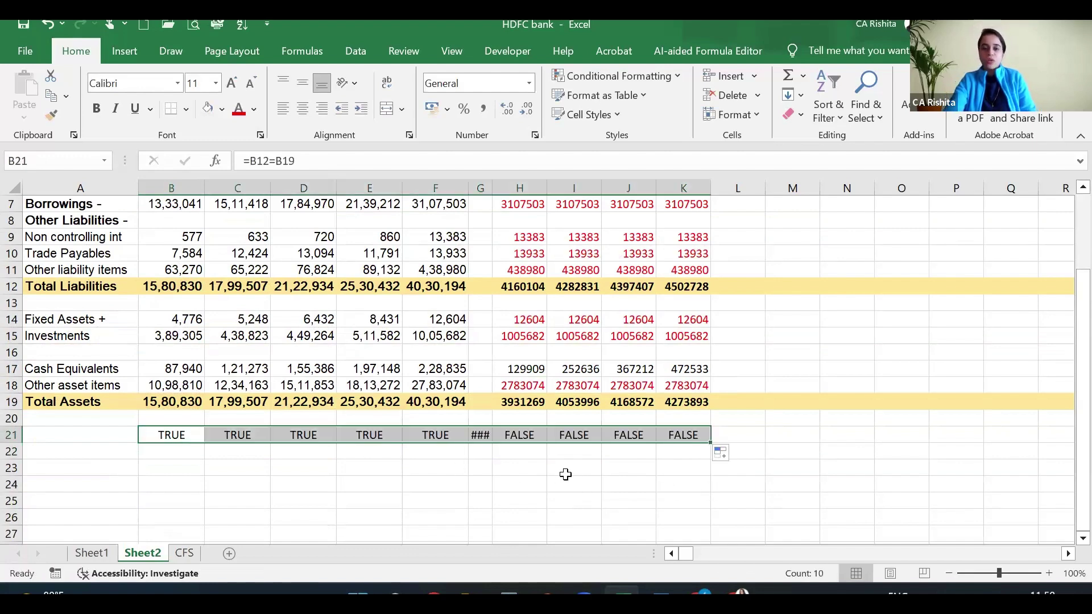
Calculate the difference between total liabilities and total assets in B22 with =B12-B19 and fill it across to K22
{"action": "left_click", "coordinate": [160, 455]}
{"action": "type", "text": "="}
{"action": "left_click", "coordinate": [169, 291]}
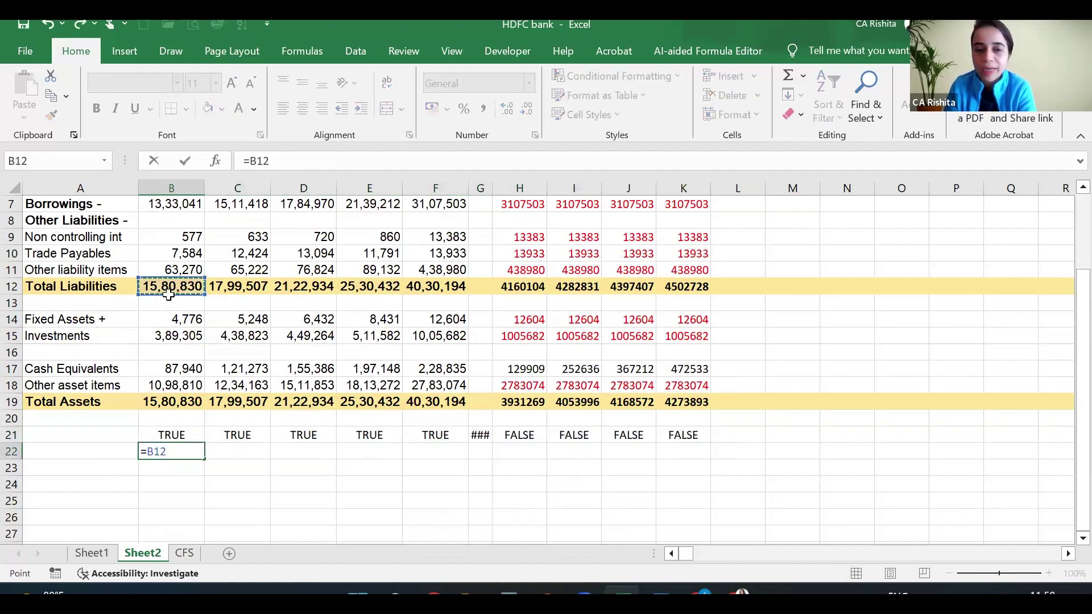
{"action": "type", "text": "-"}
{"action": "left_click", "coordinate": [167, 404]}
{"action": "key", "text": "Return"}
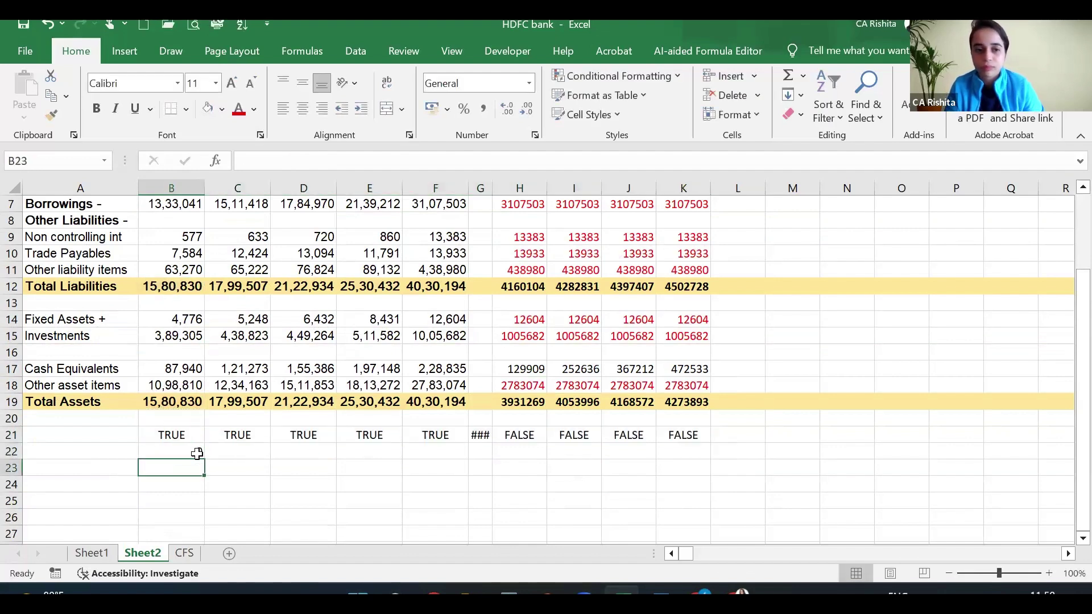
{"action": "left_click", "coordinate": [196, 454]}
{"action": "left_click_drag", "start_coordinate": [204, 459], "coordinate": [711, 491]}
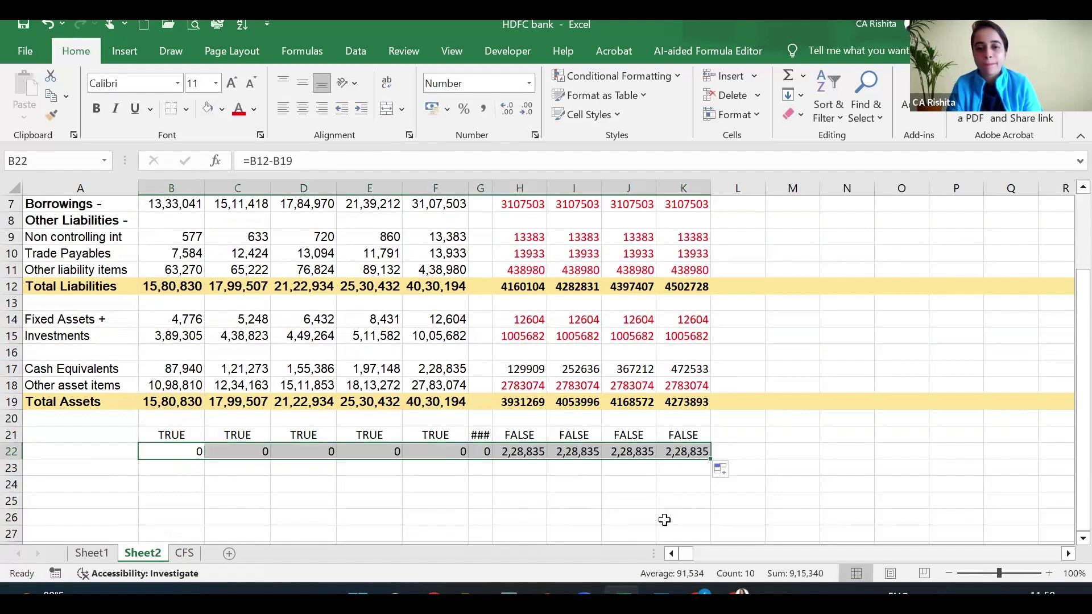
Compare the Mar-25 difference with Mar-24 Cash Equivalents, and link the prior closing cash in CFS G16 with =Sheet2!F17
{"action": "mouse_move", "coordinate": [624, 594]}
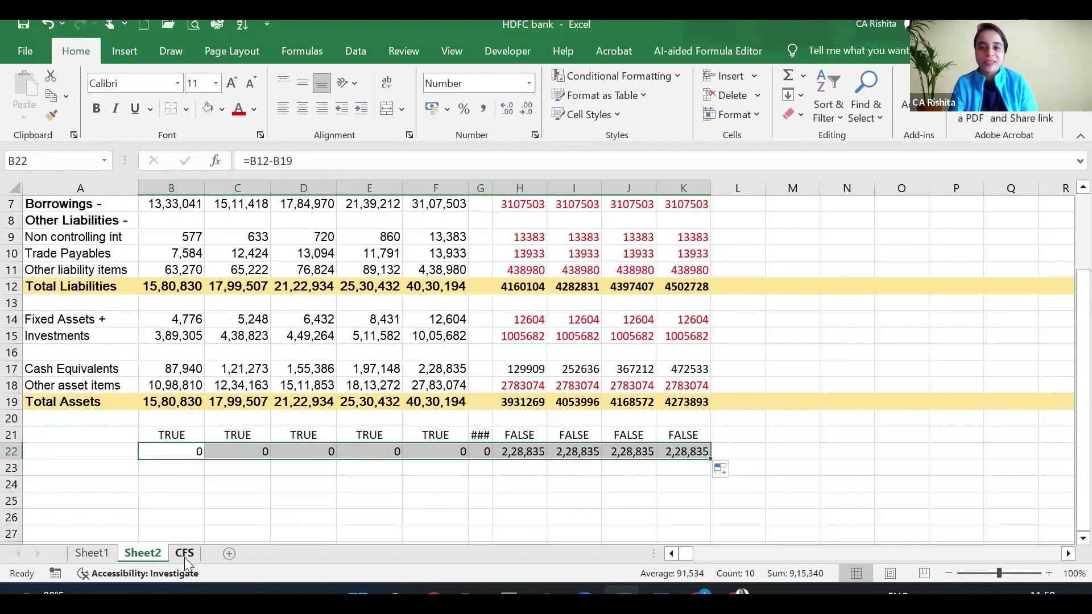
{"action": "left_click", "coordinate": [519, 454]}
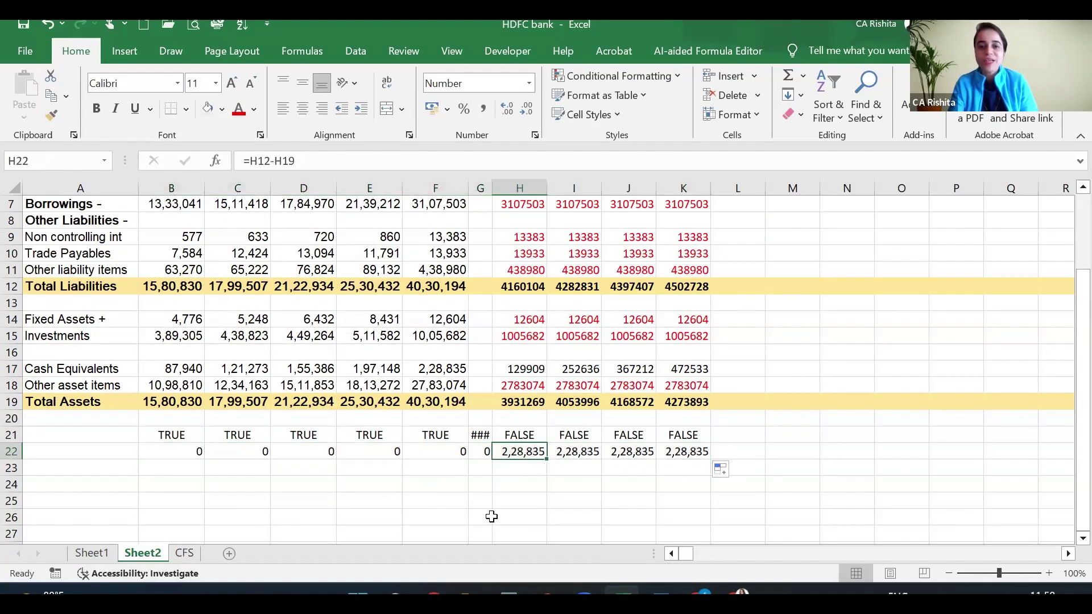
{"action": "left_click", "coordinate": [443, 366]}
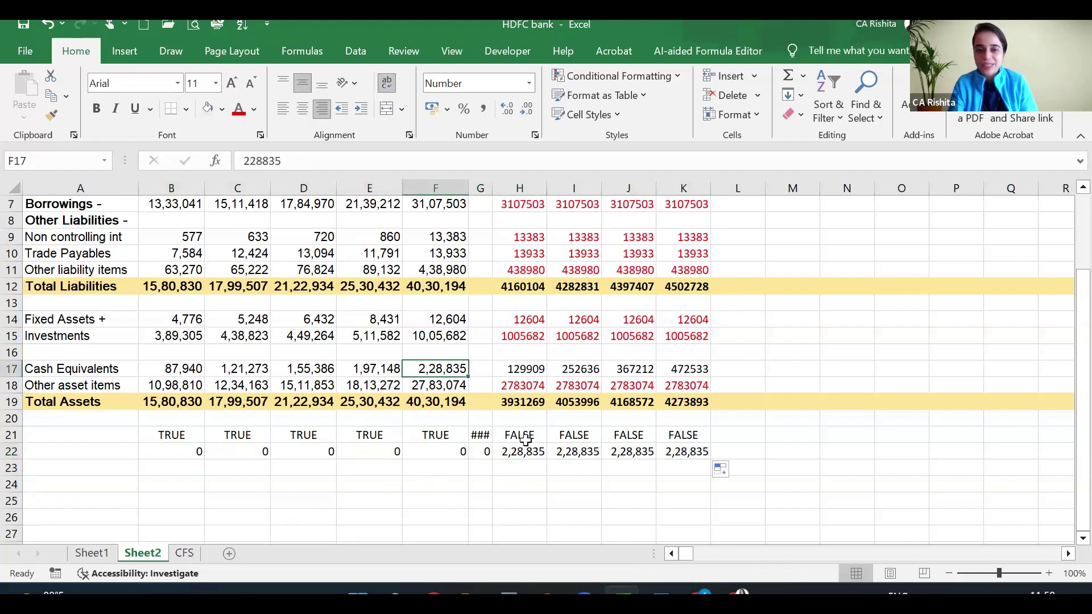
{"action": "left_click", "coordinate": [535, 451]}
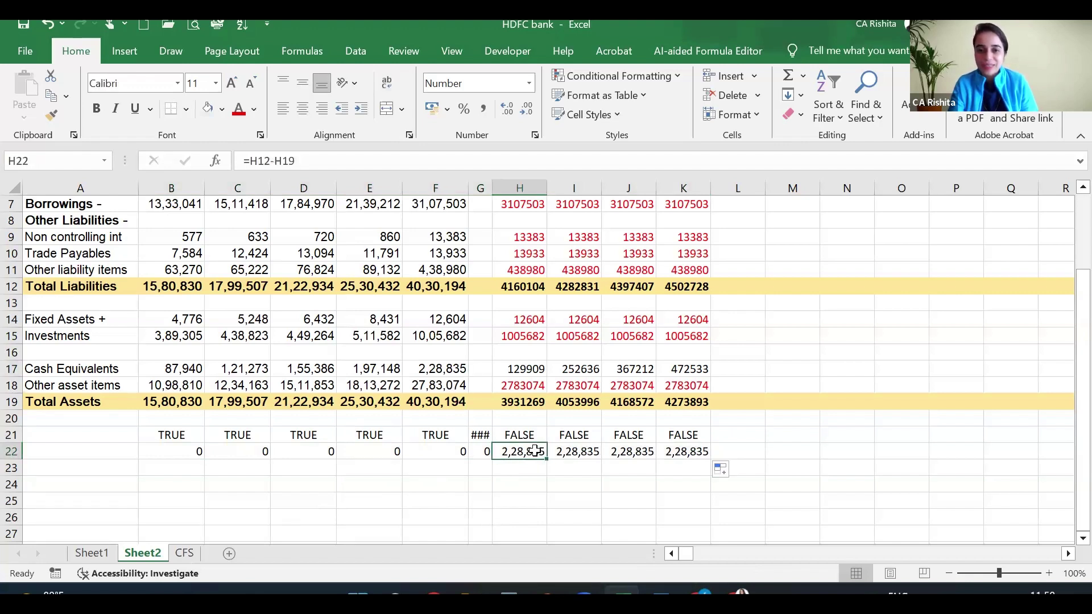
{"action": "left_click", "coordinate": [459, 370]}
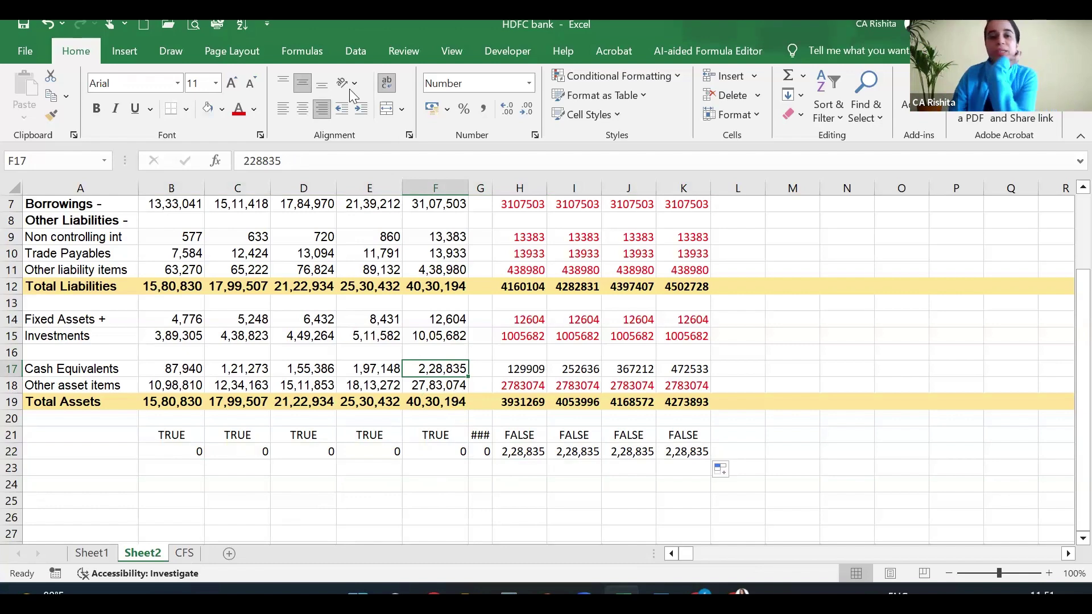
{"action": "left_click", "coordinate": [184, 553]}
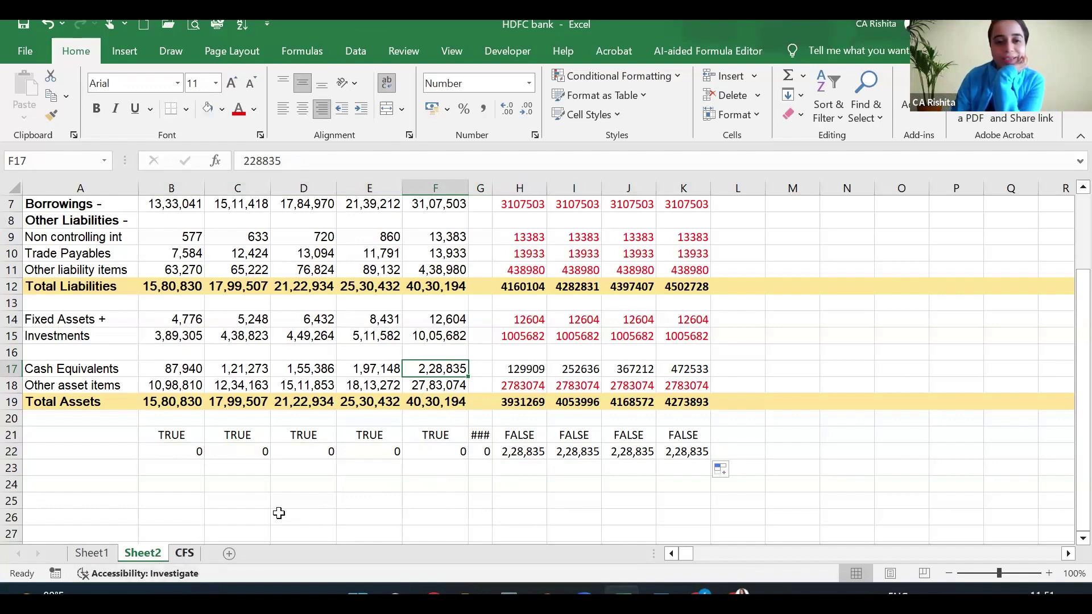
{"action": "left_click", "coordinate": [482, 469]}
{"action": "type", "text": "="}
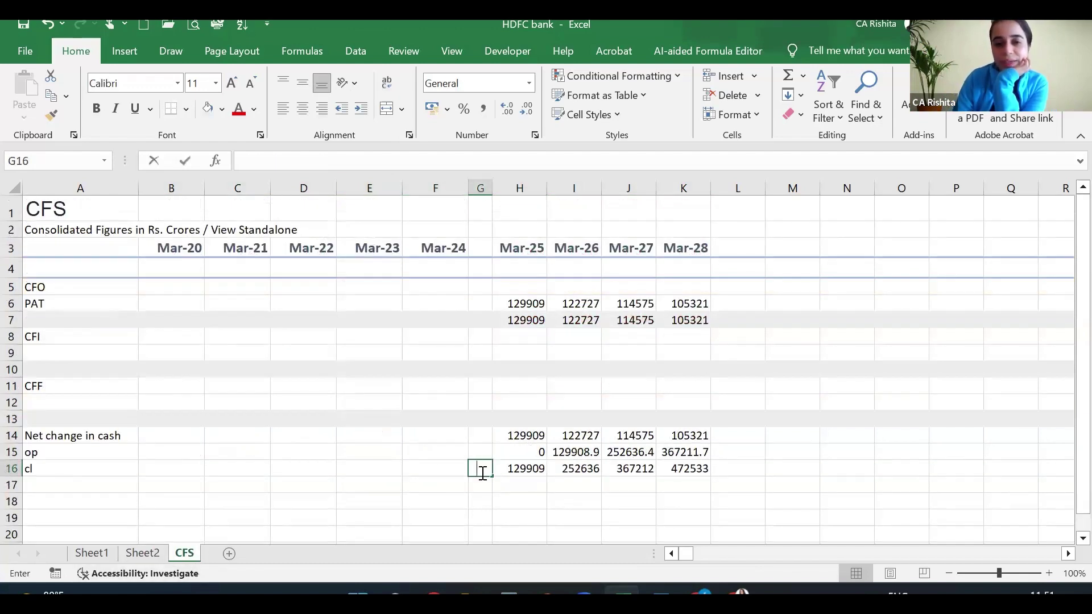
{"action": "left_click", "coordinate": [149, 554]}
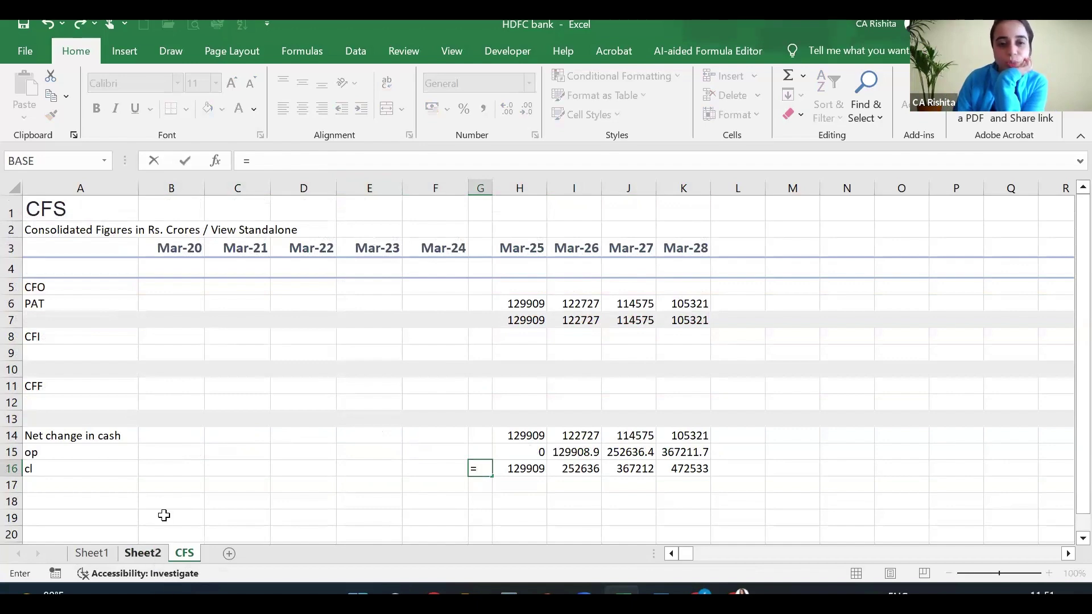
{"action": "left_click", "coordinate": [428, 363]}
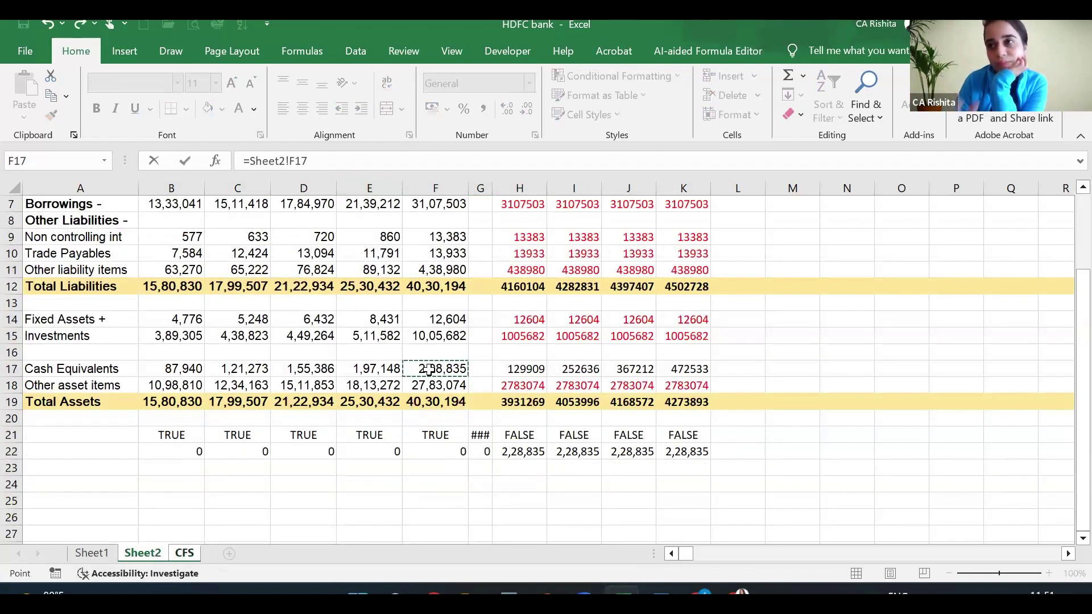
{"action": "key", "text": "Return"}
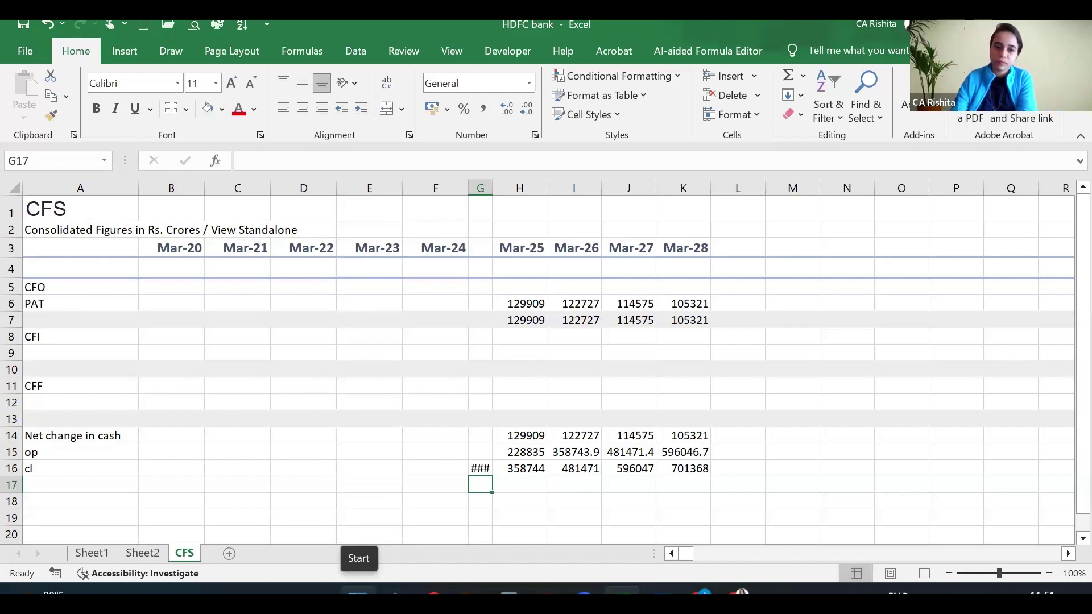
Review the Mar-25 to Mar-28 balance checks in rows 21 and 22 of Sheet2 and the Profit & Loss forecast on Sheet1
{"action": "left_click", "coordinate": [155, 551]}
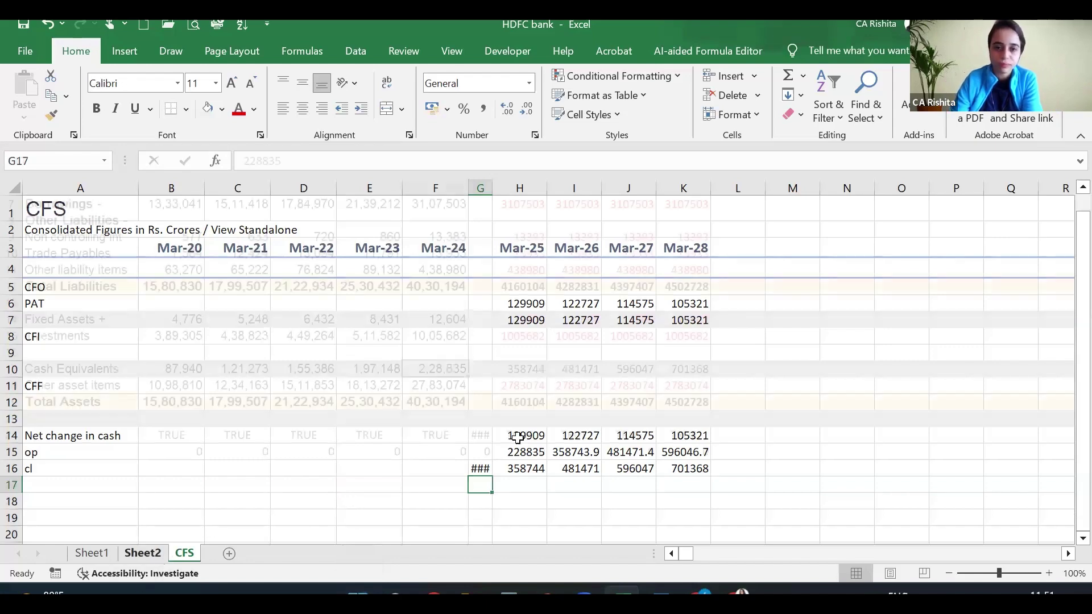
{"action": "left_click_drag", "start_coordinate": [518, 437], "coordinate": [738, 463]}
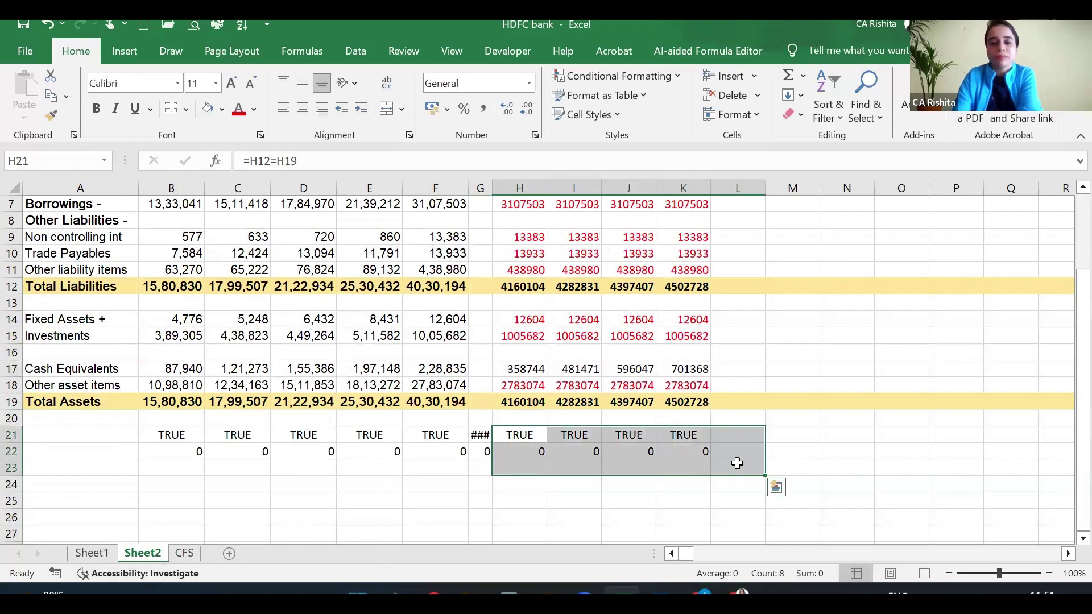
{"action": "left_click", "coordinate": [558, 462]}
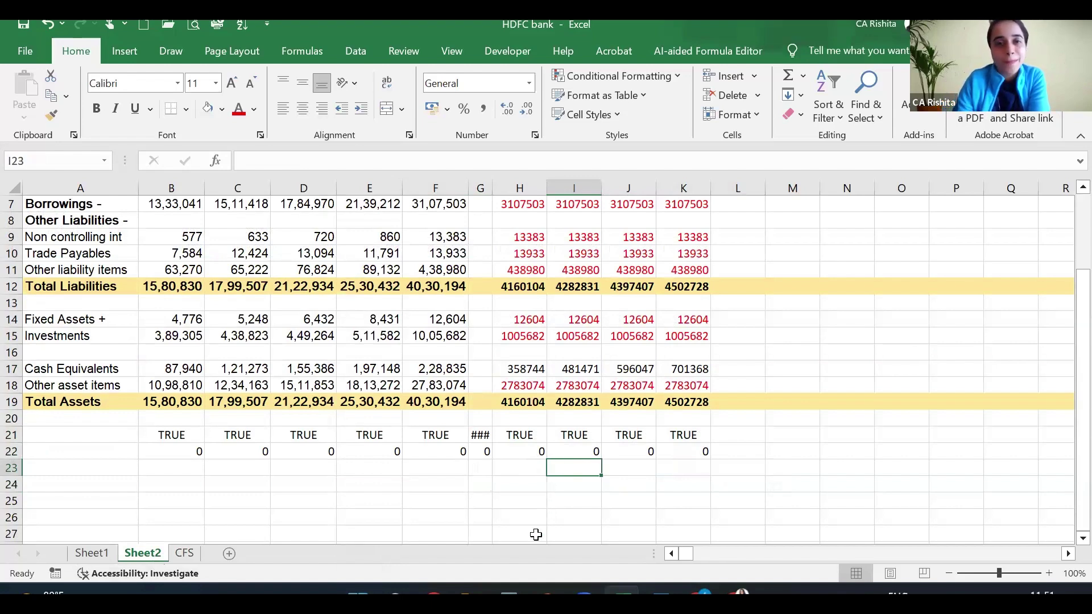
{"action": "left_click", "coordinate": [102, 552]}
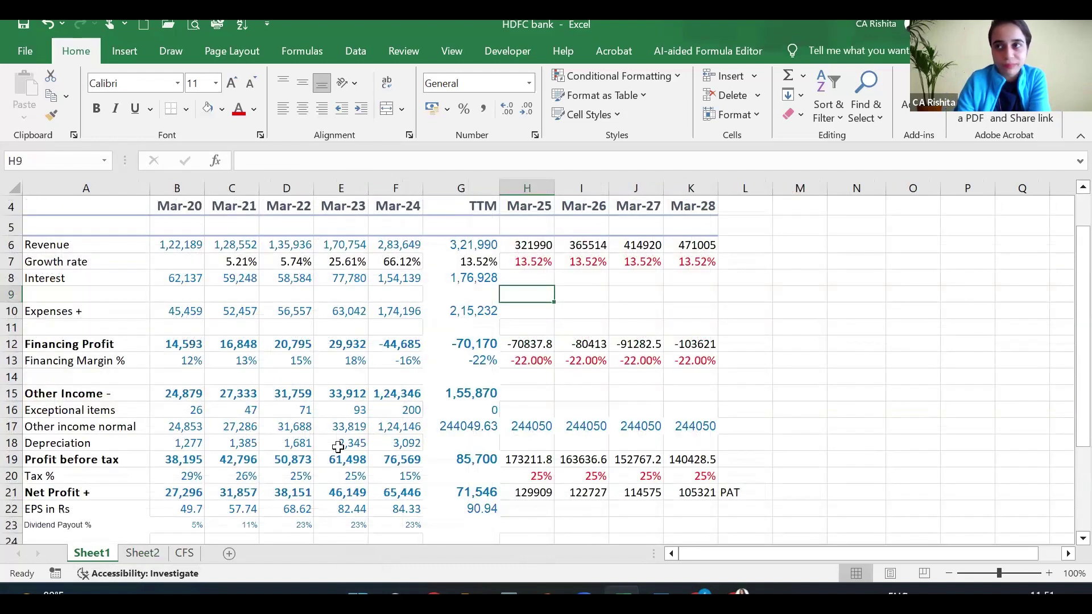
{"action": "scroll", "coordinate": [339, 446], "scroll_direction": "up", "scroll_amount": 1}
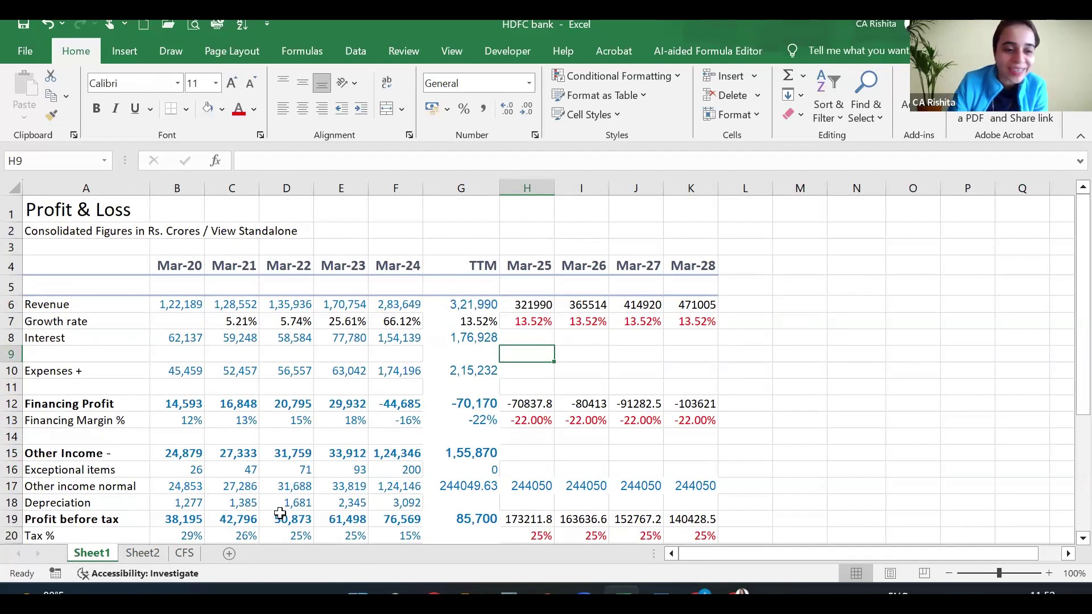
Examine the Sheet2 forecasts for non controlling interest, trade payables, fixed assets and investments from Mar-25 to Mar-28
{"action": "left_click", "coordinate": [136, 557]}
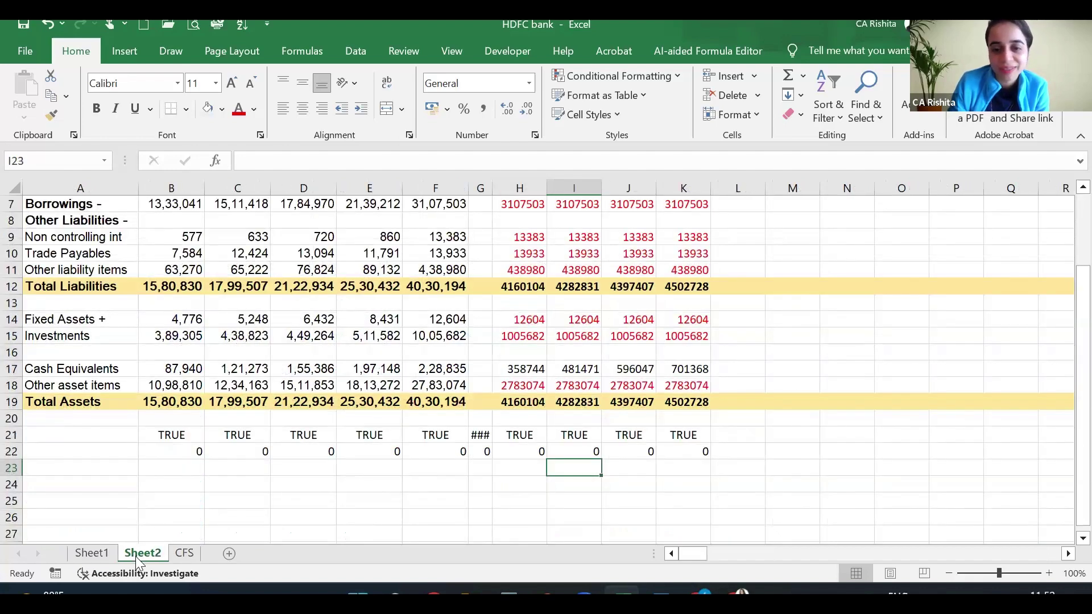
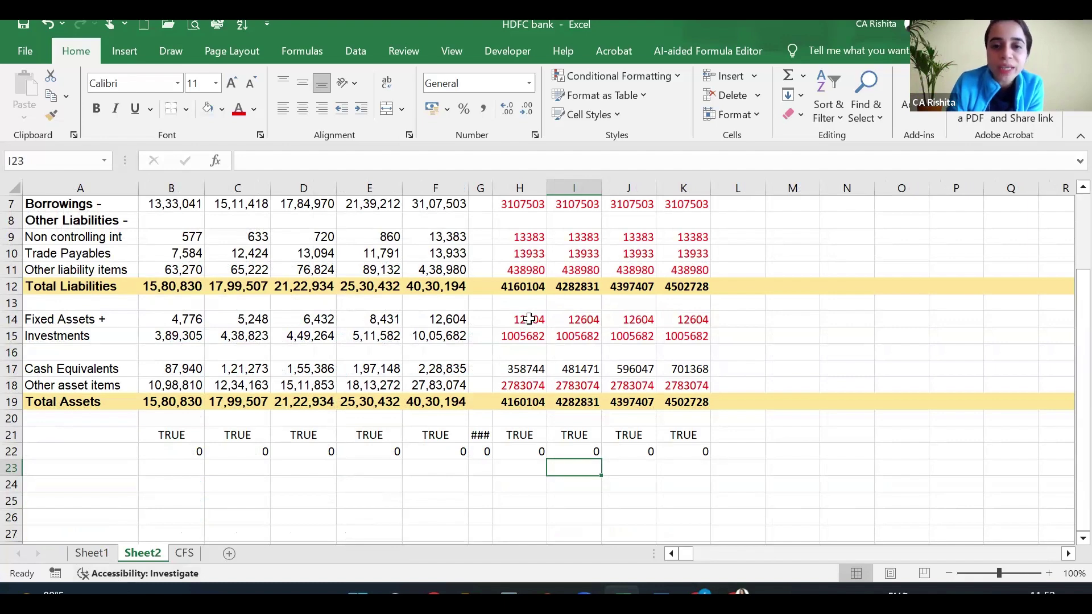
{"action": "scroll", "coordinate": [529, 319], "scroll_direction": "up", "scroll_amount": 2}
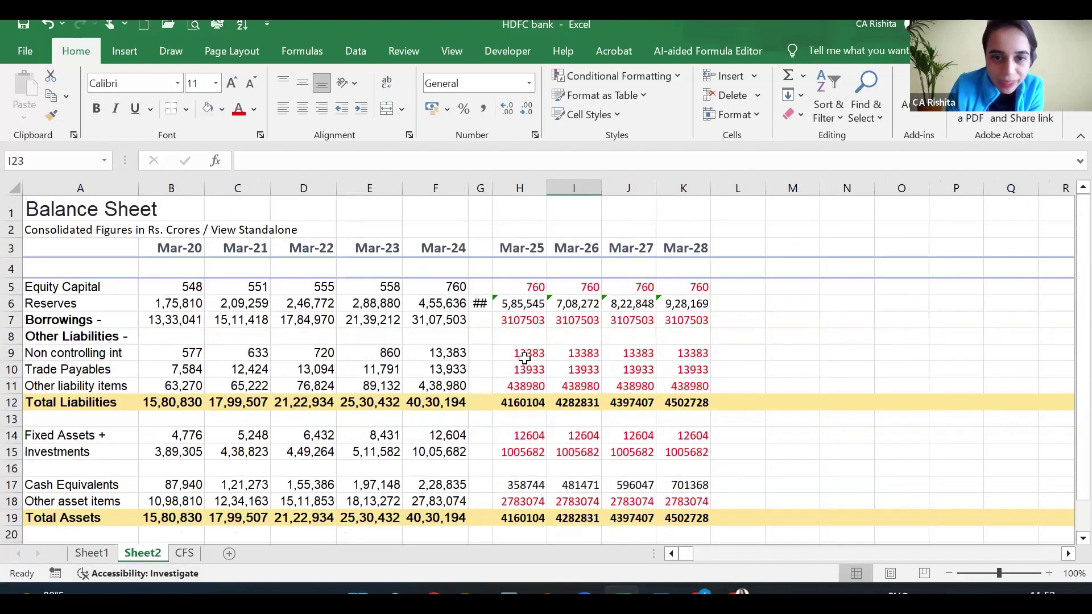
{"action": "left_click_drag", "start_coordinate": [526, 358], "coordinate": [691, 354]}
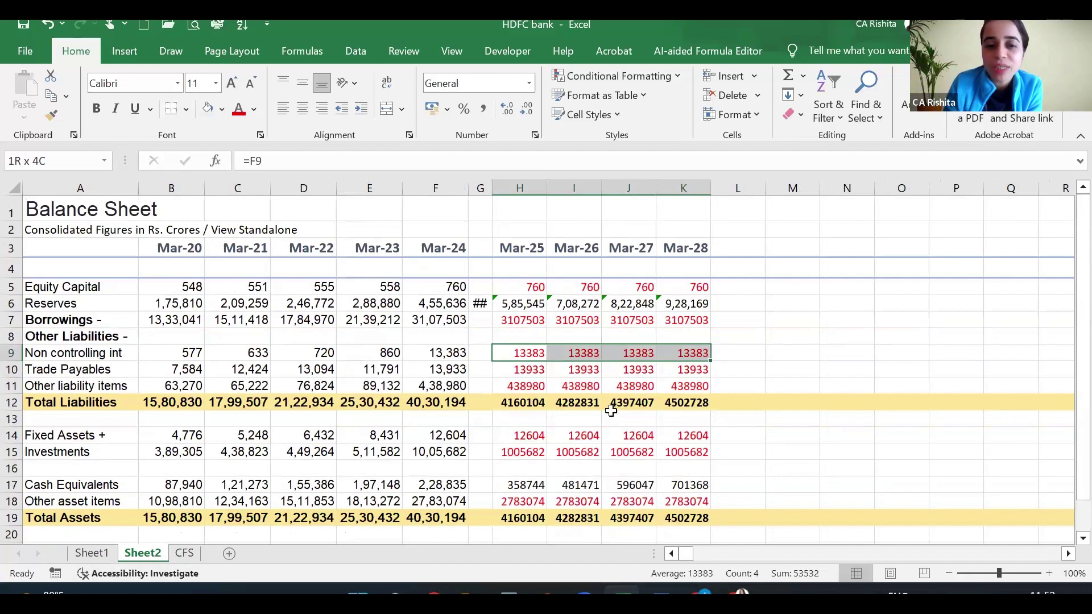
{"action": "left_click", "coordinate": [515, 434]}
{"action": "left_click_drag", "start_coordinate": [715, 421], "coordinate": [723, 421]}
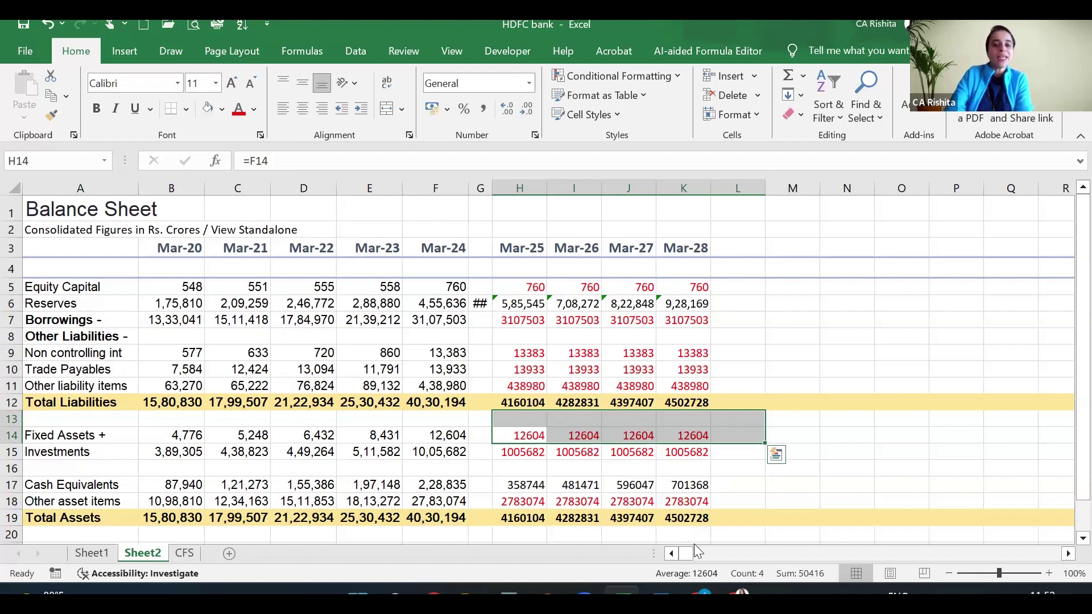
{"action": "key", "text": "Escape"}
{"action": "left_click_drag", "start_coordinate": [548, 370], "coordinate": [813, 355]}
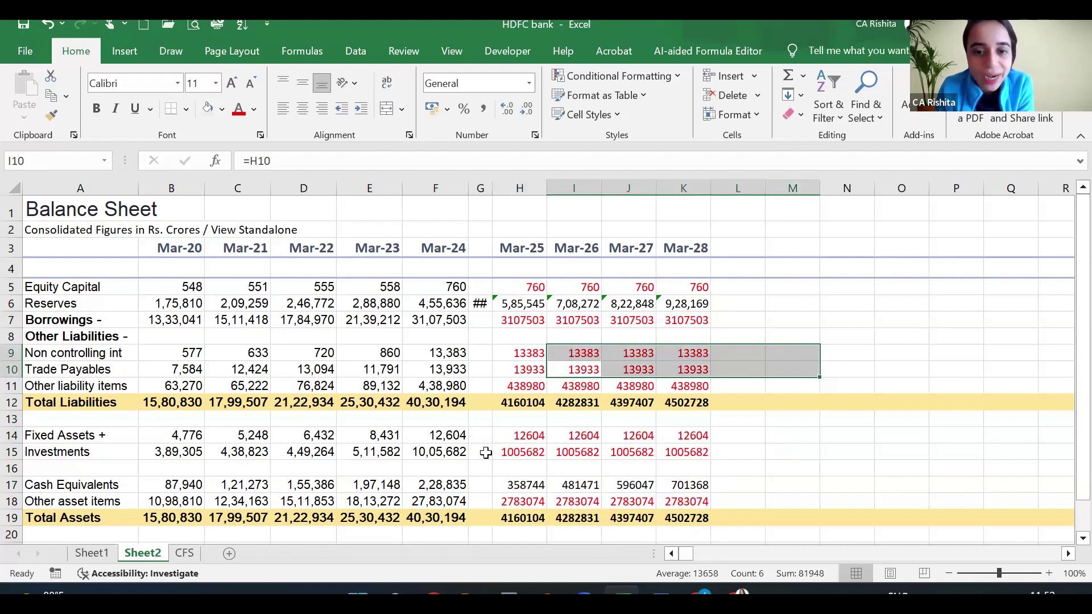
{"action": "left_click_drag", "start_coordinate": [482, 453], "coordinate": [818, 458]}
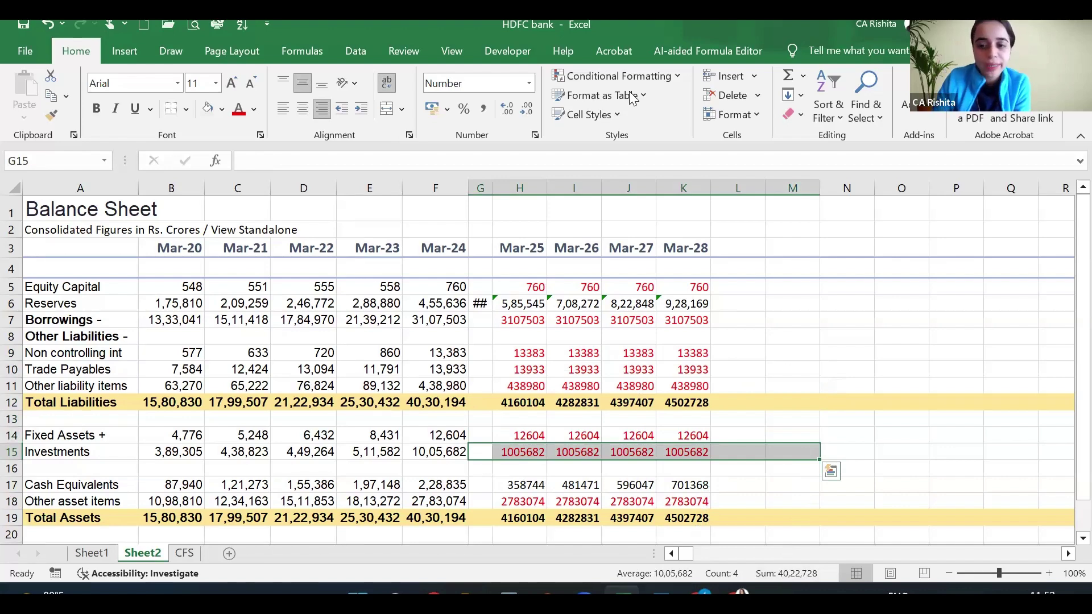
{"action": "key", "text": "Escape"}
Look over the Profit & Loss forecast down to Net Profit on Sheet1 and save the workbook
{"action": "left_click", "coordinate": [91, 553]}
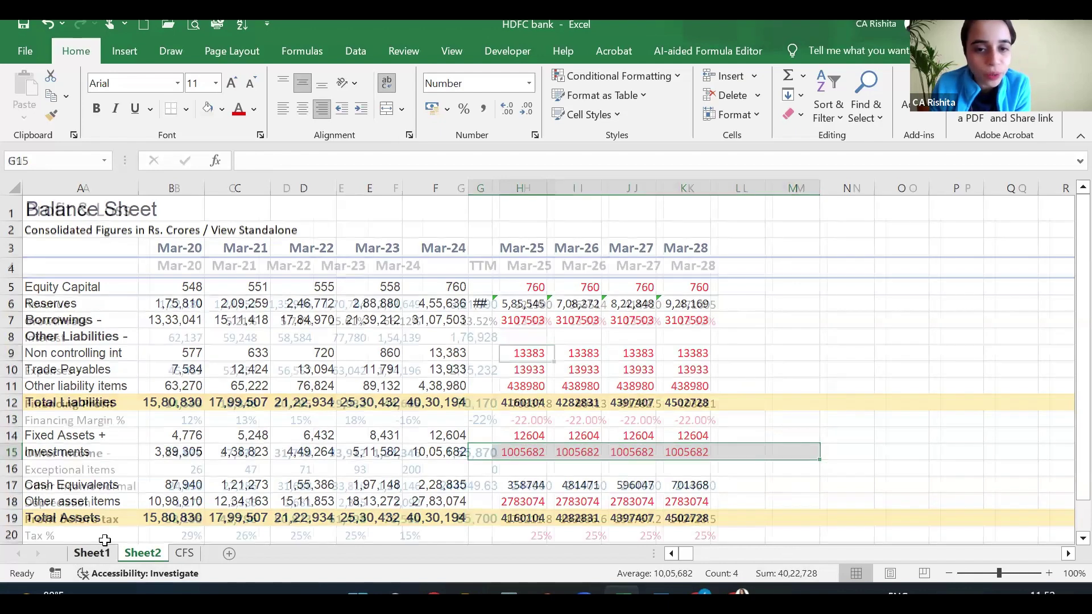
{"action": "scroll", "coordinate": [613, 431], "scroll_direction": "down", "scroll_amount": 1}
{"action": "scroll", "coordinate": [776, 449], "scroll_direction": "down", "scroll_amount": 1}
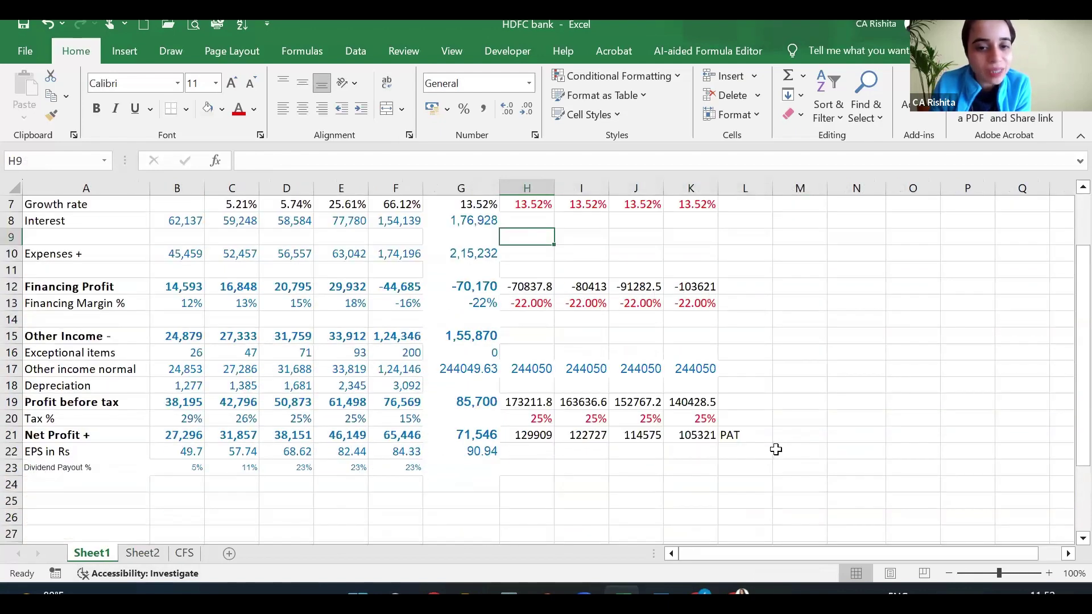
{"action": "scroll", "coordinate": [776, 449], "scroll_direction": "up", "scroll_amount": 2}
{"action": "left_click", "coordinate": [23, 25]}
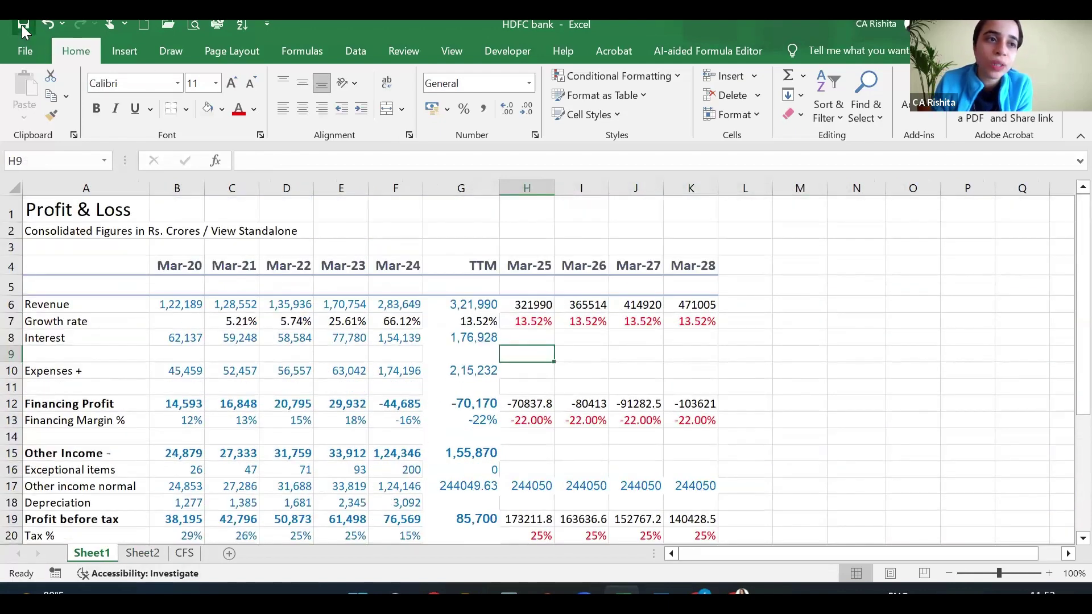